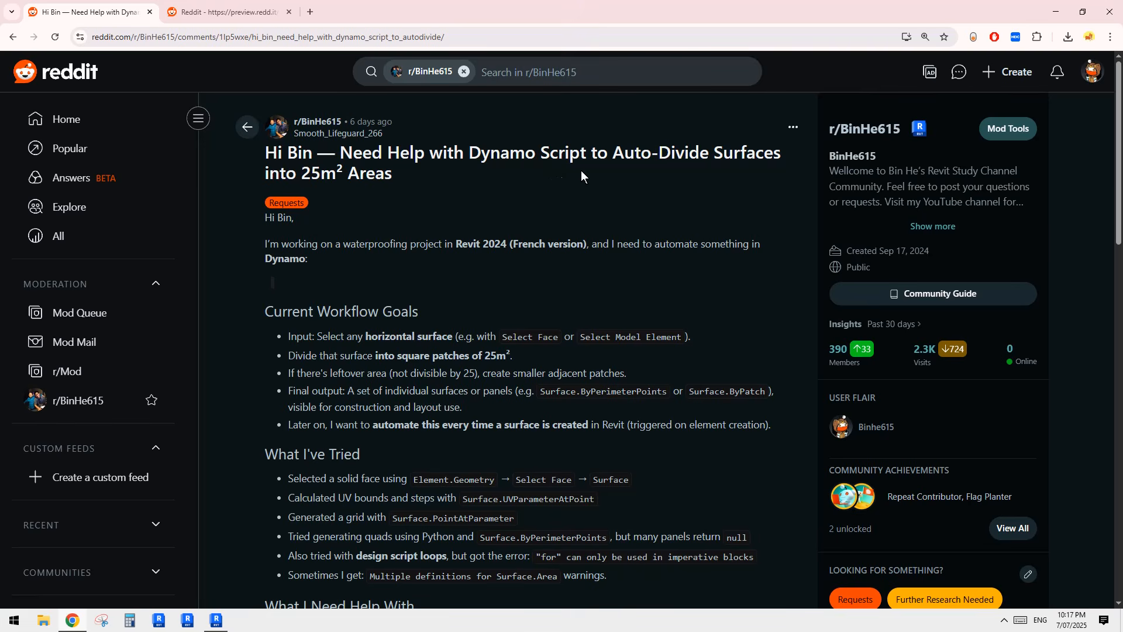
Step: Scroll the Reddit post, then view the curved panelled surface screenshot full-size in the second tab
scroll(579, 225, down, 2)
scroll(610, 290, down, 4)
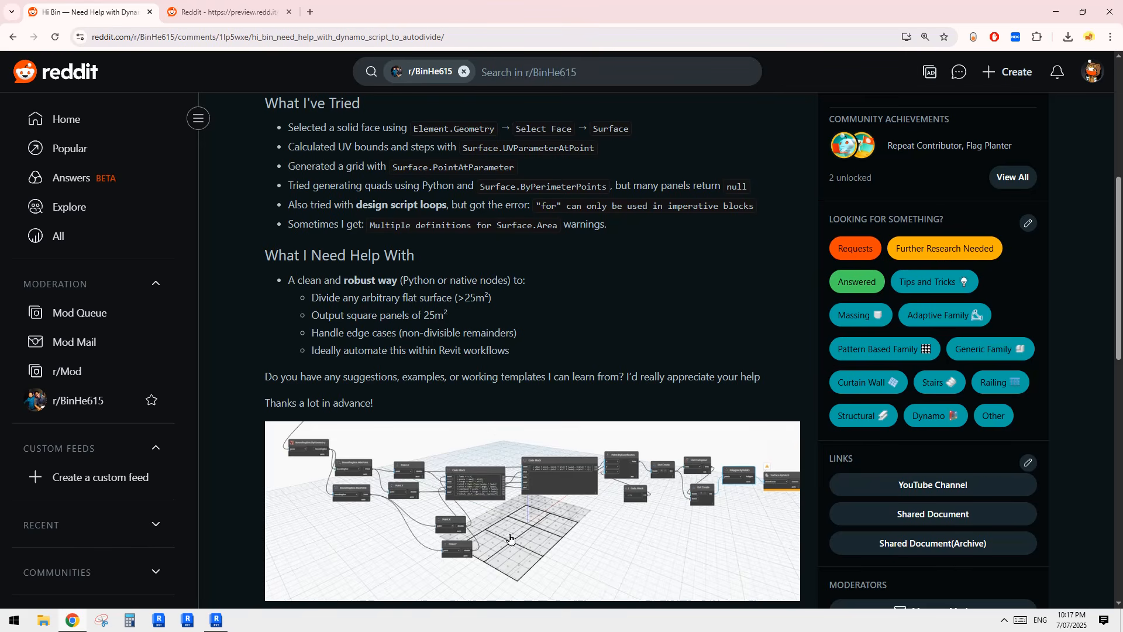
scroll(509, 538, down, 3)
scroll(539, 426, up, 1)
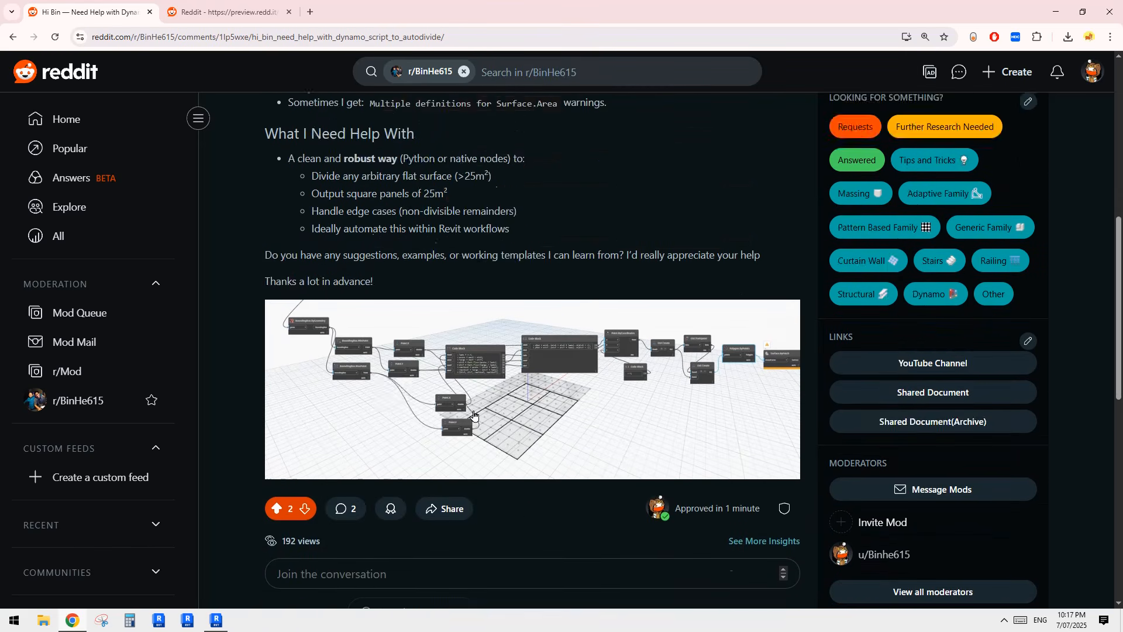
scroll(473, 414, up, 5)
scroll(456, 420, down, 3)
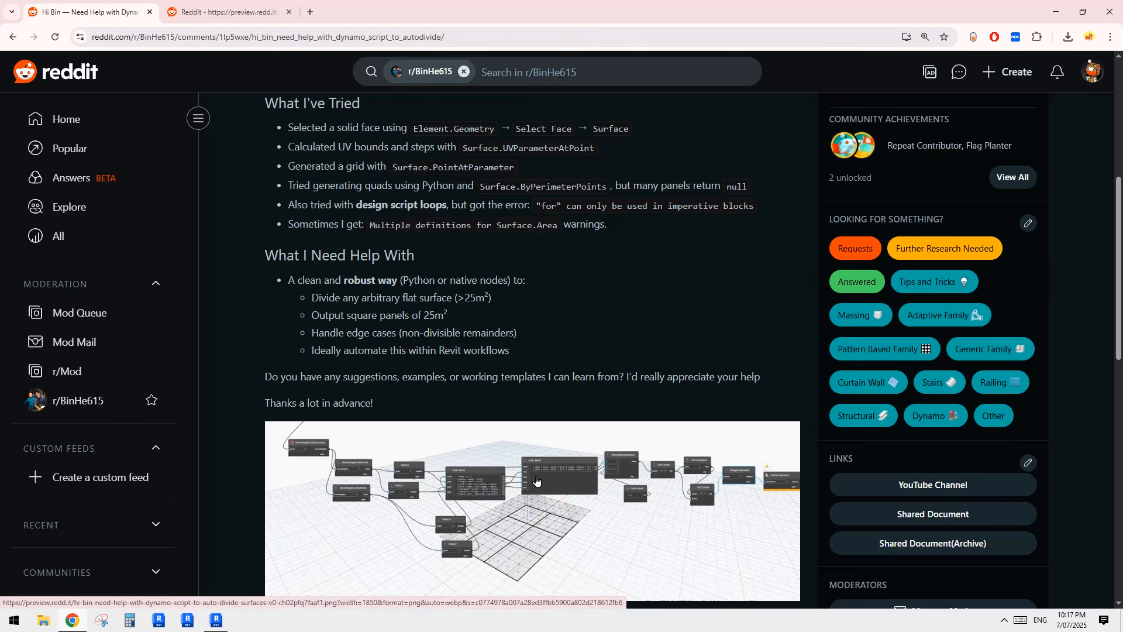
scroll(537, 481, down, 10)
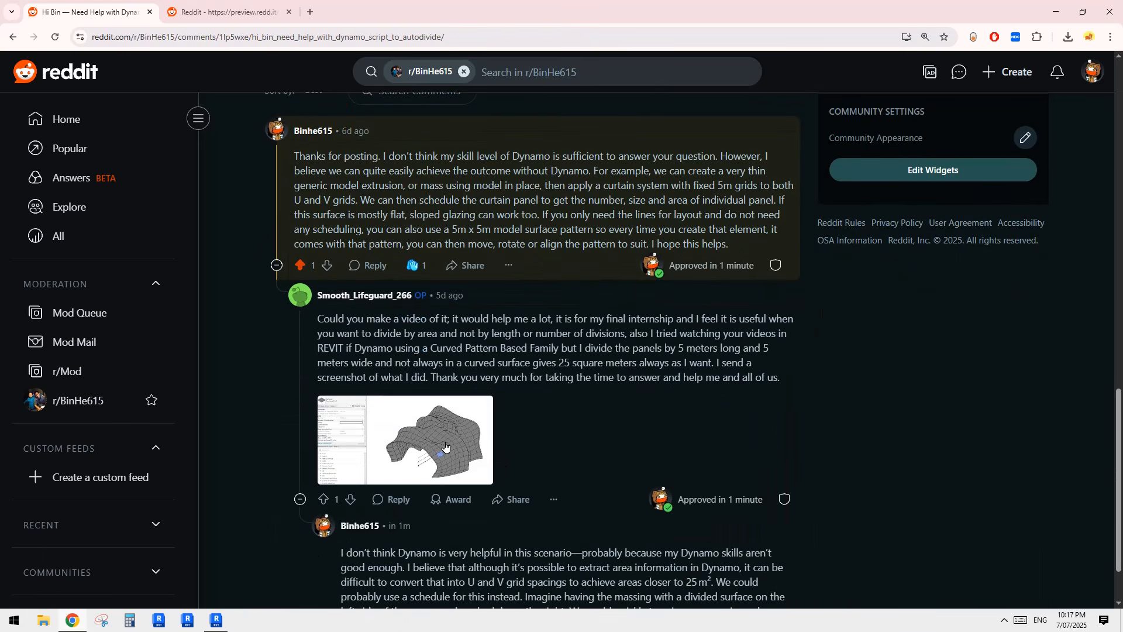
click(240, 19)
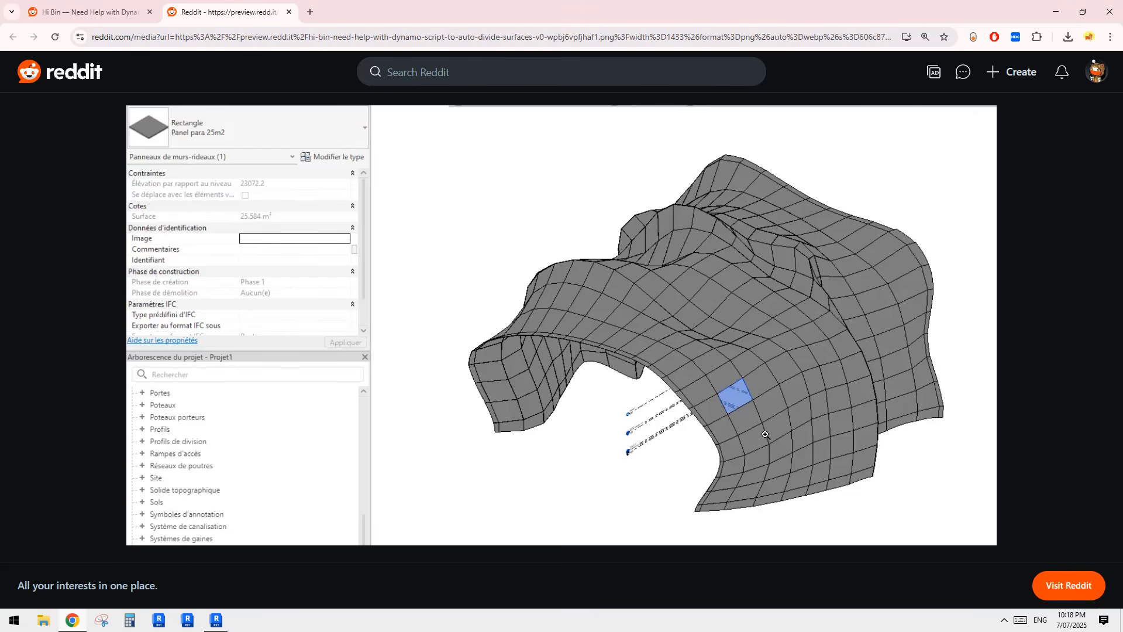
Step: Start a new family from Conceptual Mass > Metric Mass.rft and open the Level 1 plan
click(226, 622)
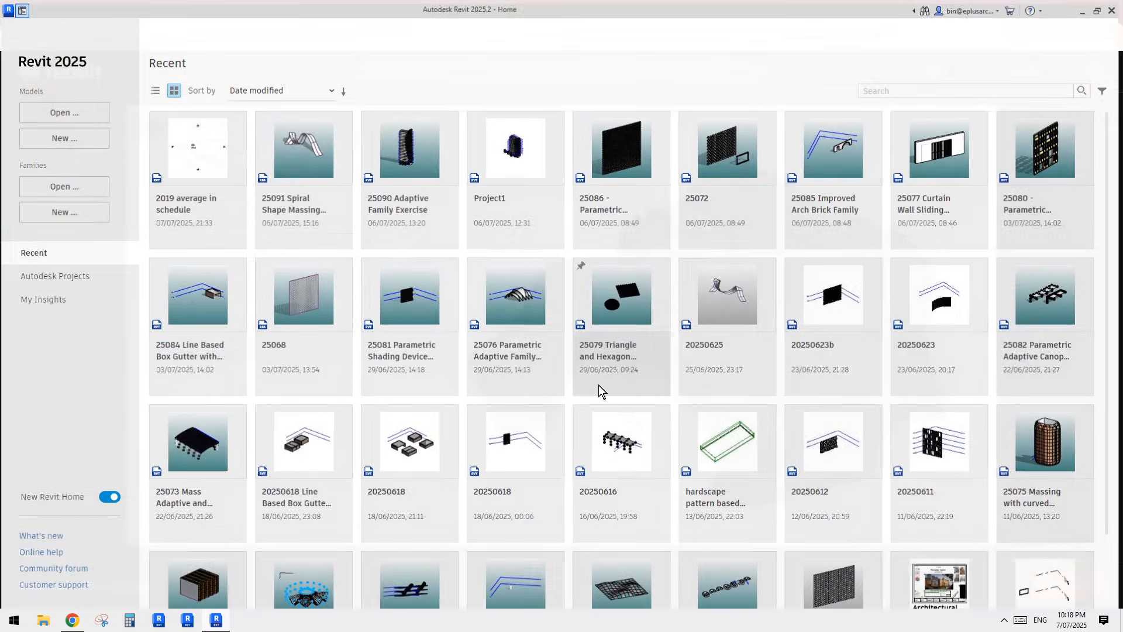
click(70, 206)
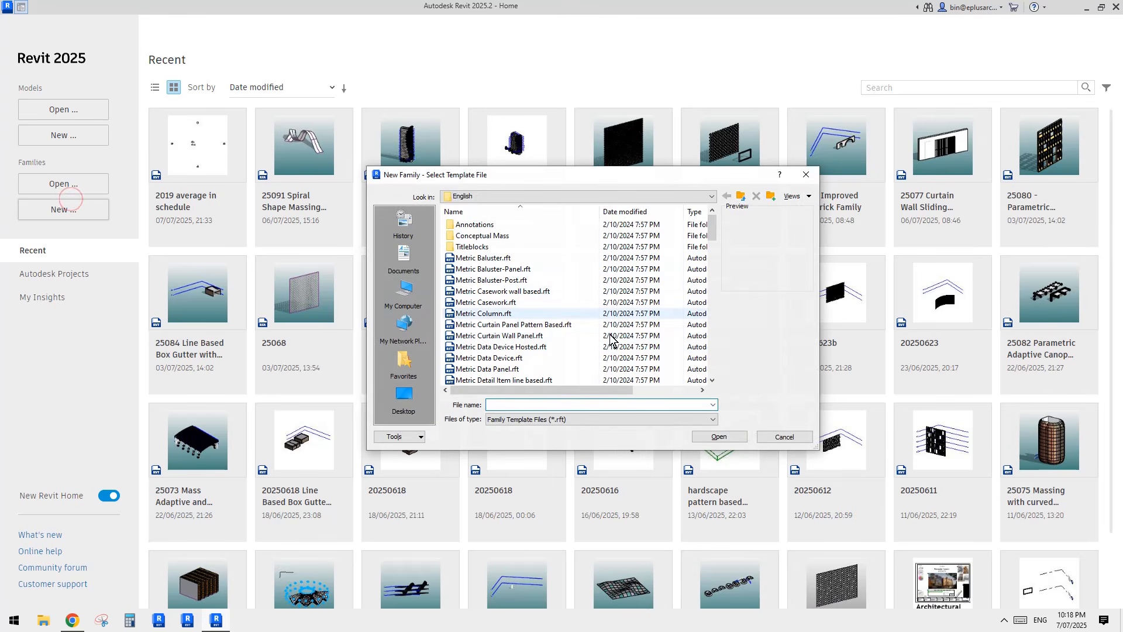
click(713, 263)
click(712, 272)
drag(713, 283, 714, 217)
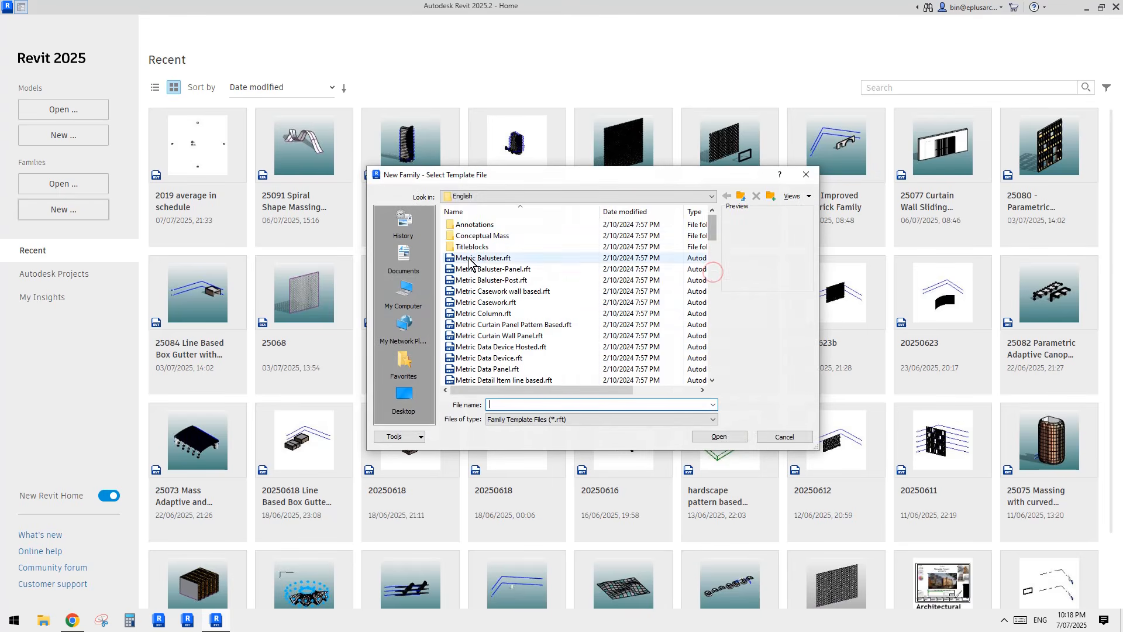
double_click(507, 236)
double_click(485, 224)
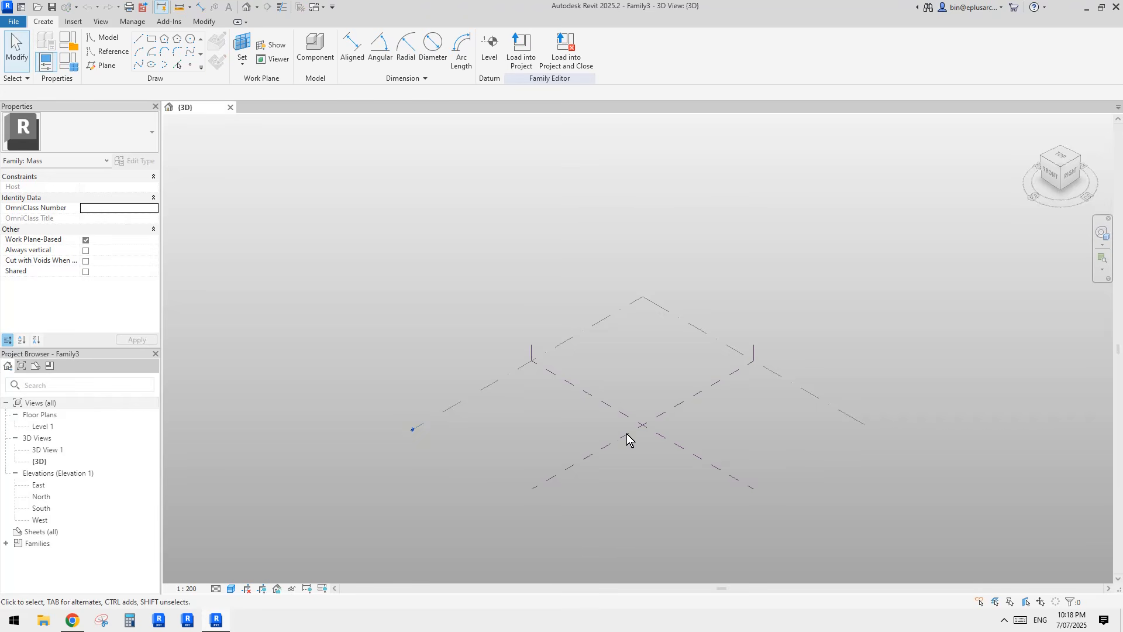
shift+middle_drag(626, 434, 601, 470)
double_click(42, 424)
double_click(42, 427)
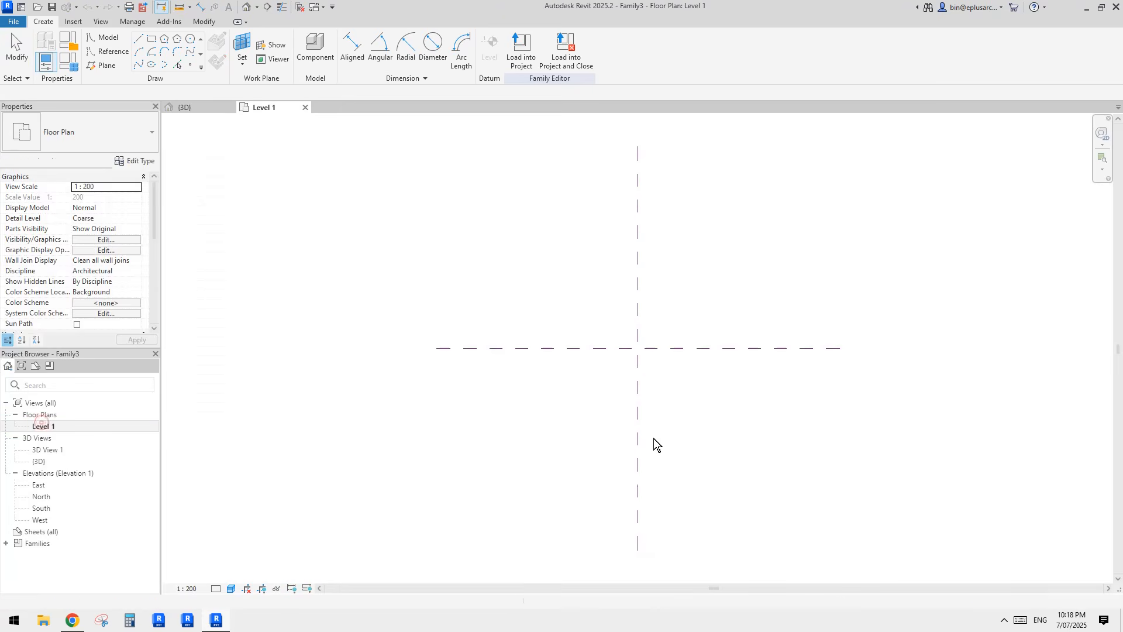
Step: Draw a wavy reference spline running down the Level 1 plan
click(108, 52)
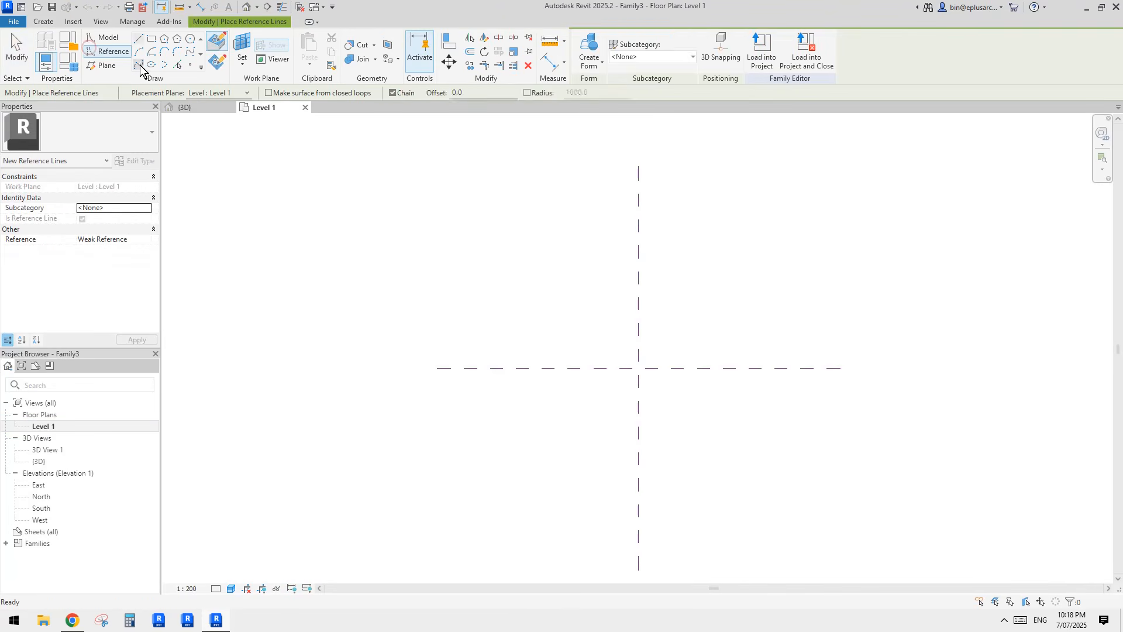
click(139, 65)
click(530, 281)
click(528, 316)
click(527, 345)
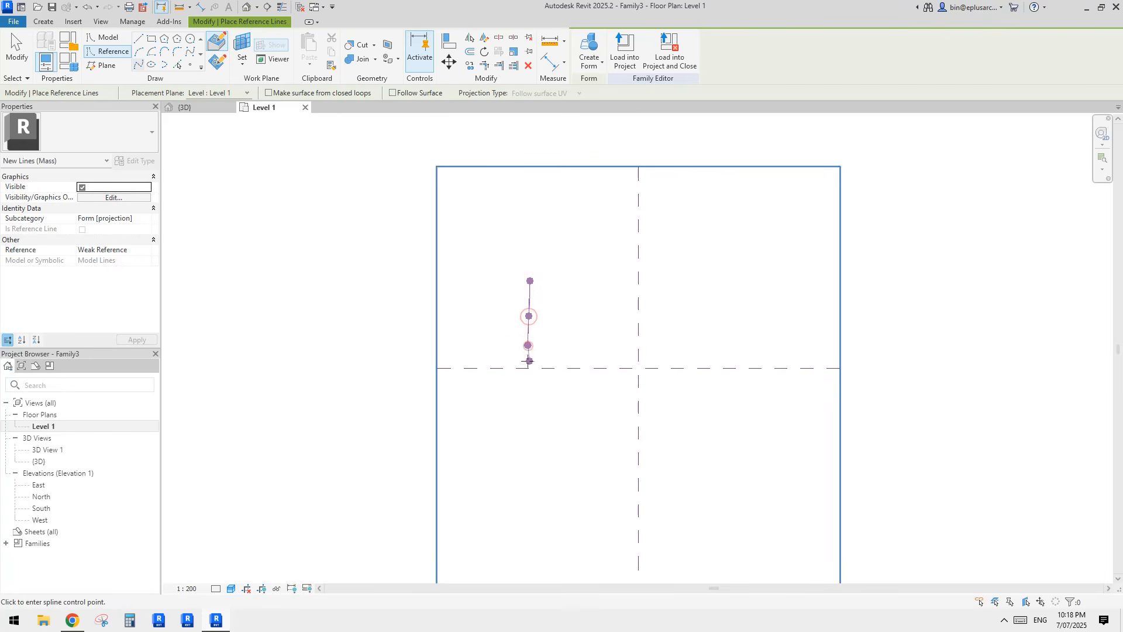
click(533, 400)
click(528, 432)
click(532, 470)
click(557, 450)
key(Escape)
key(Escape)
Step: Copy the spline three times to the right with CO Multiple, then select the splines
click(532, 386)
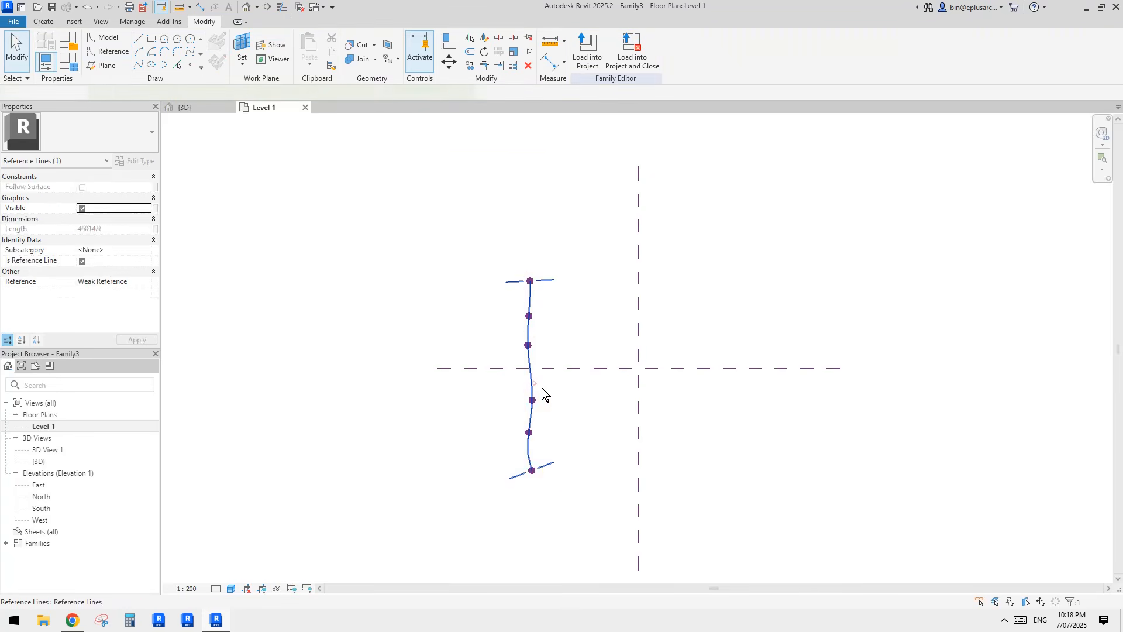
key(c)
key(o)
click(533, 373)
click(593, 377)
click(648, 378)
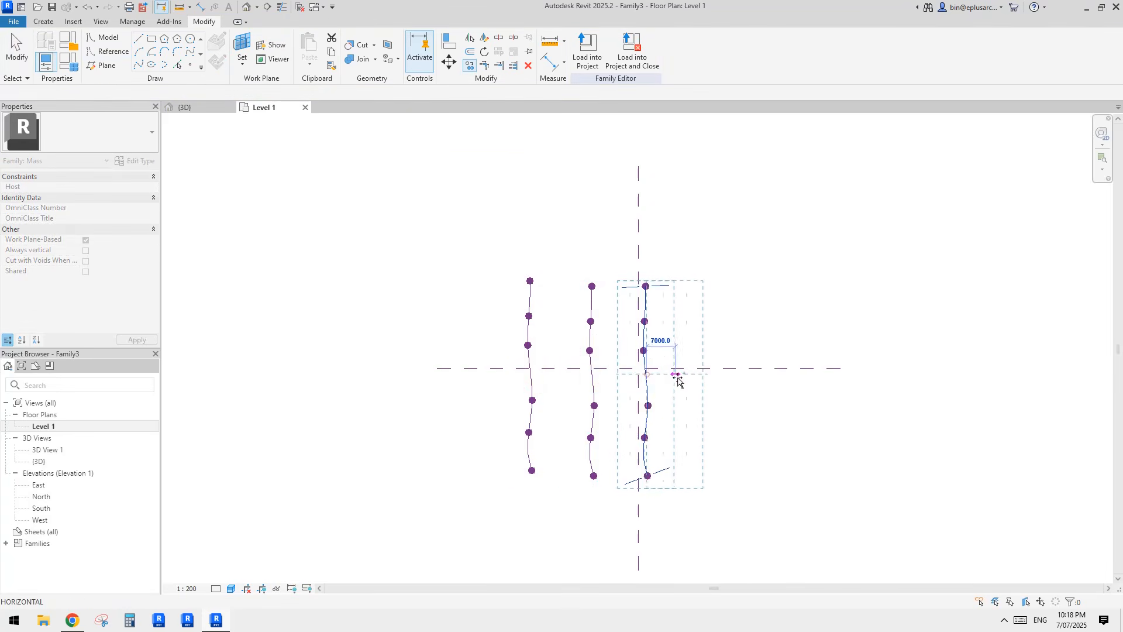
click(701, 378)
key(Escape)
key(Escape)
drag(795, 329, 499, 306)
ctrl+click(646, 305)
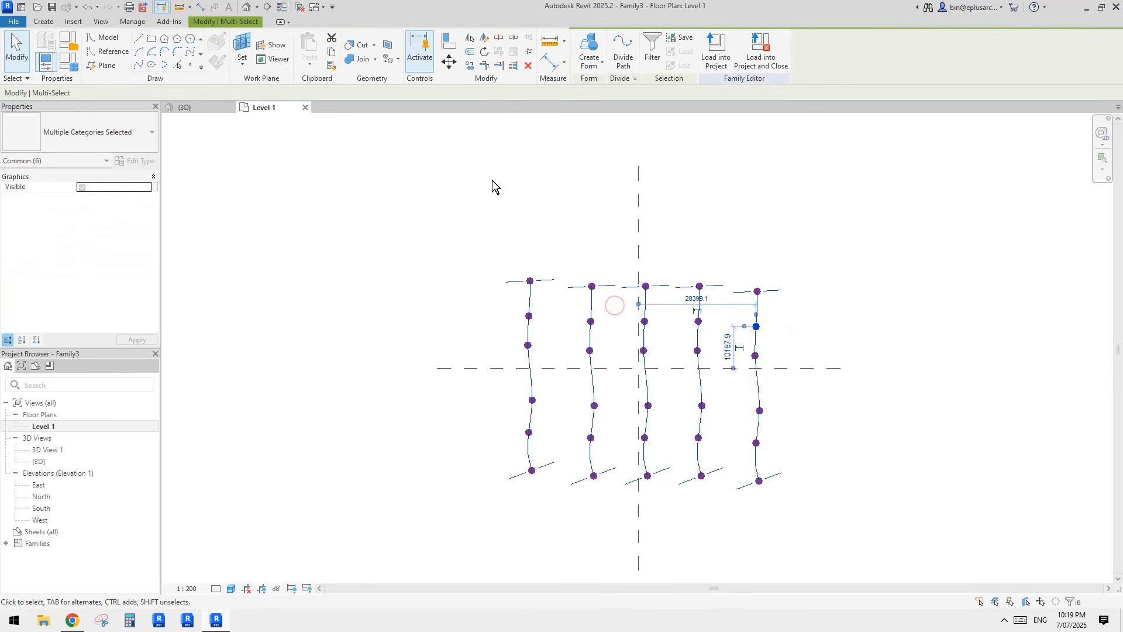
Step: Create a surface form from the splines and view it from the RIGHT in 3D
click(589, 44)
click(246, 7)
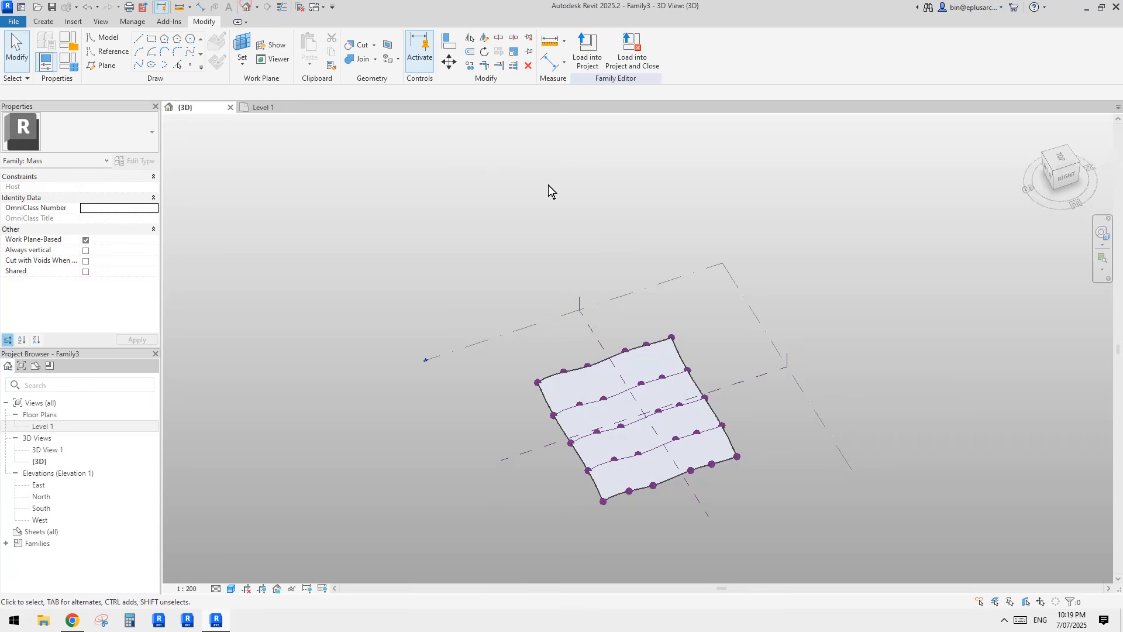
shift+middle_drag(620, 435, 566, 394)
scroll(661, 416, up, 3)
scroll(601, 409, down, 4)
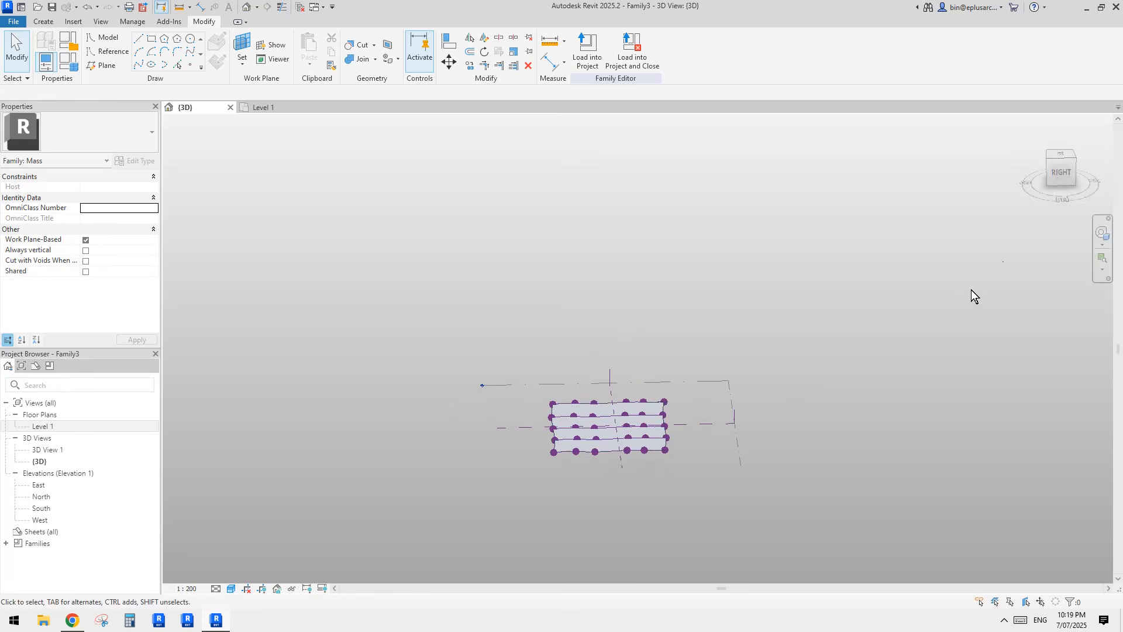
click(1064, 182)
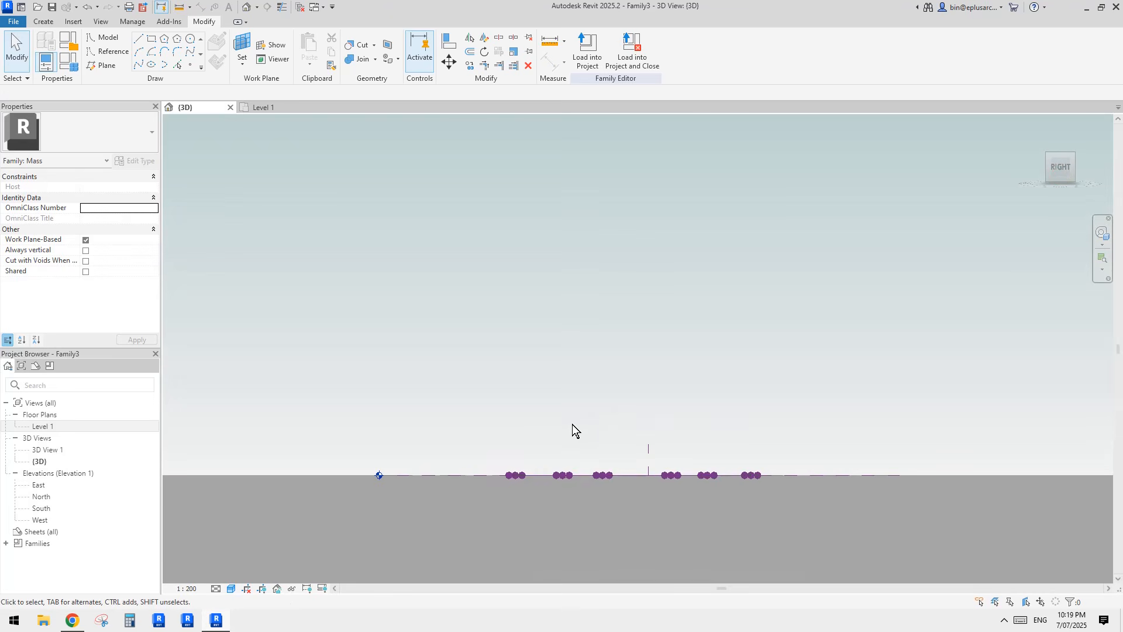
Step: Window-select the middle row of points and raise it with Shift+Up
drag(526, 438, 623, 492)
middle_drag(637, 482, 611, 469)
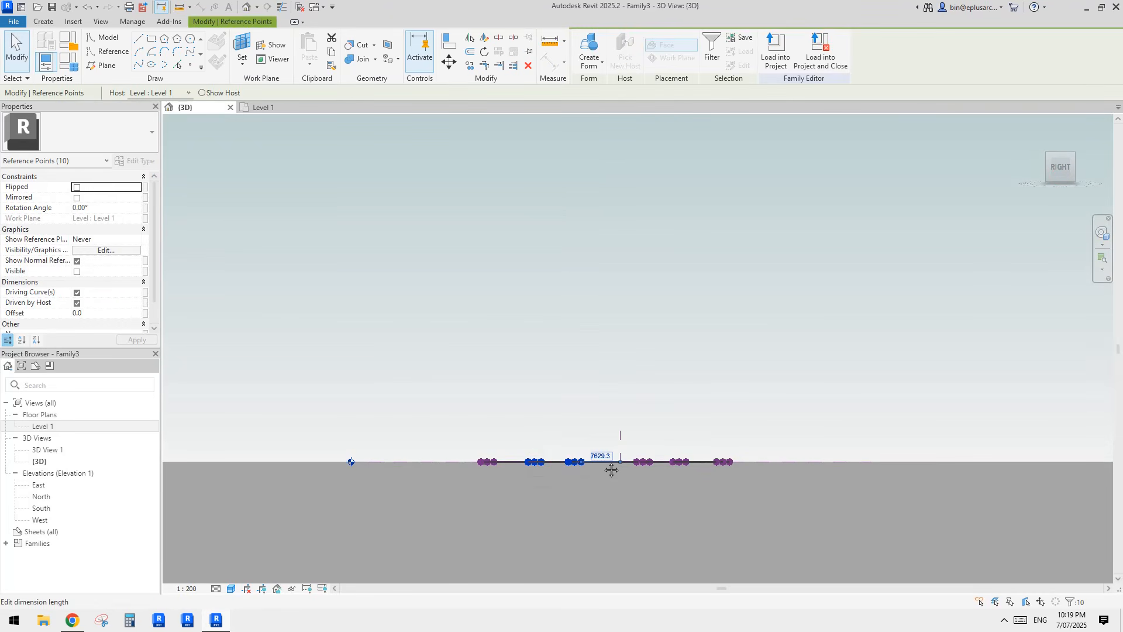
key(Up)
key(Caps_Lock)
key(shift+Up)
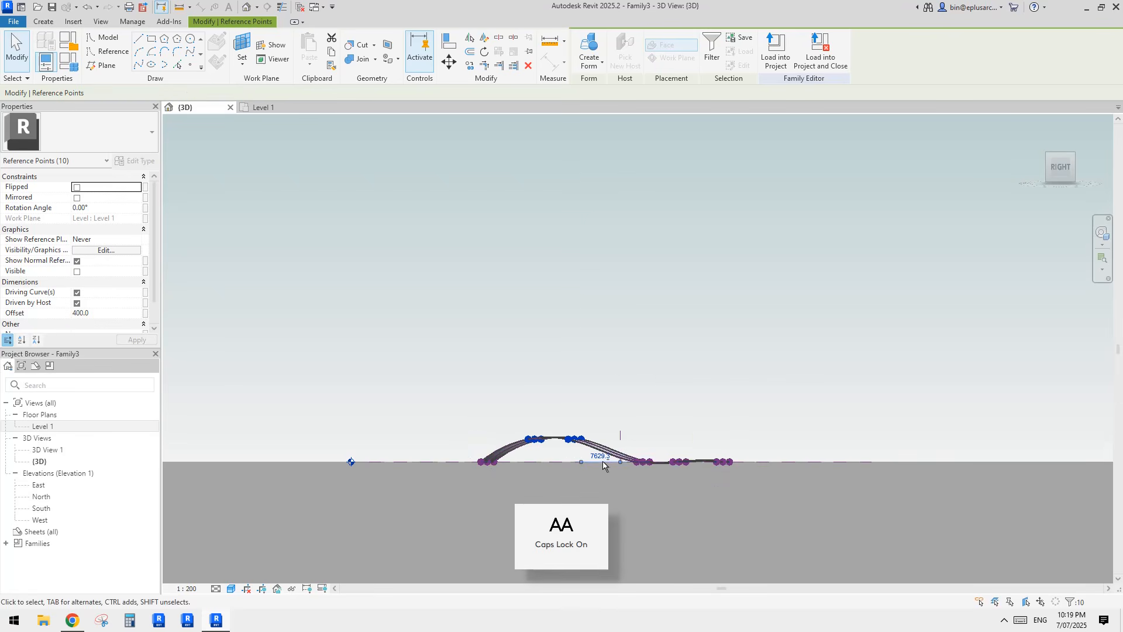
key(shift+Up)
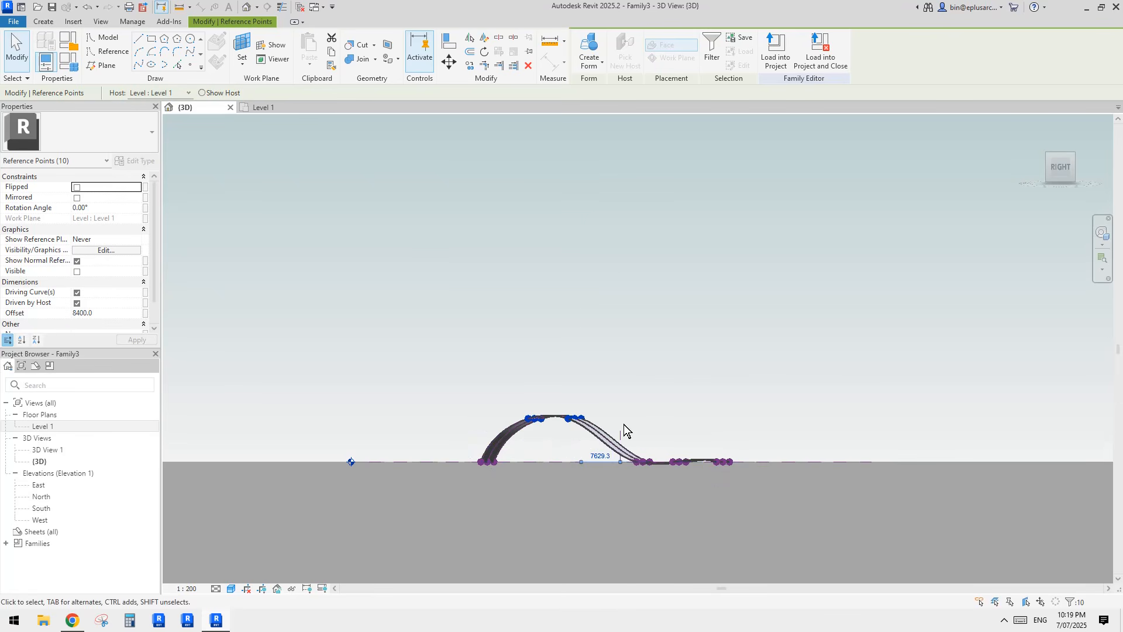
Step: Select another row of points and lift it high into an arch
drag(625, 423, 697, 477)
scroll(685, 467, up, 2)
middle_drag(685, 469, 686, 481)
key(shift+Up)
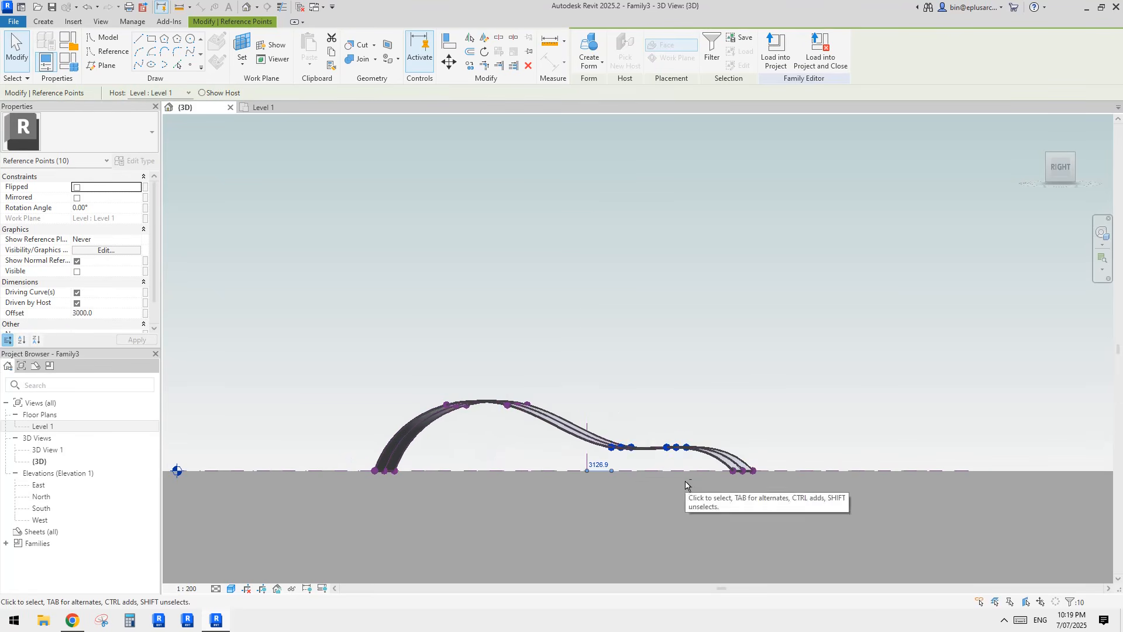
key(shift+Up)
key(shift+Up)
key(shift+Up)
Step: Raise the crest and flat-section points slightly, then view the vault from the front-right
drag(494, 354, 654, 433)
key(shift+Up)
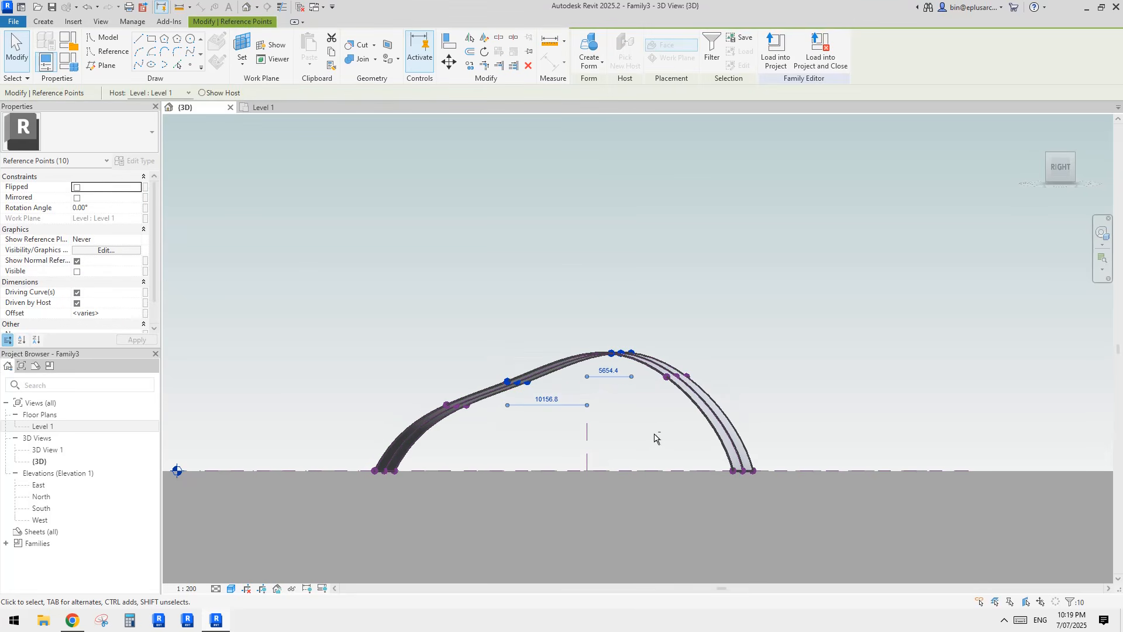
click(619, 437)
shift+middle_drag(578, 437, 667, 399)
scroll(547, 391, down, 2)
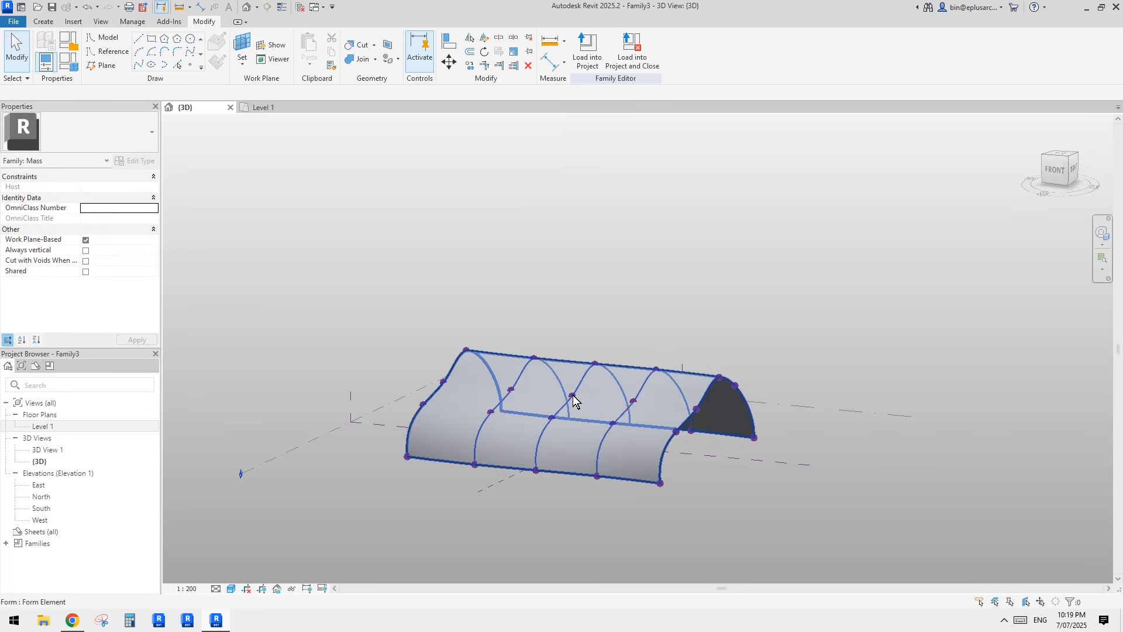
Step: Switch to wireframe and drag points on the middle curves to bulge the vault
shift+middle_drag(573, 399, 596, 444)
middle_drag(631, 376, 585, 380)
key(f)
click(578, 365)
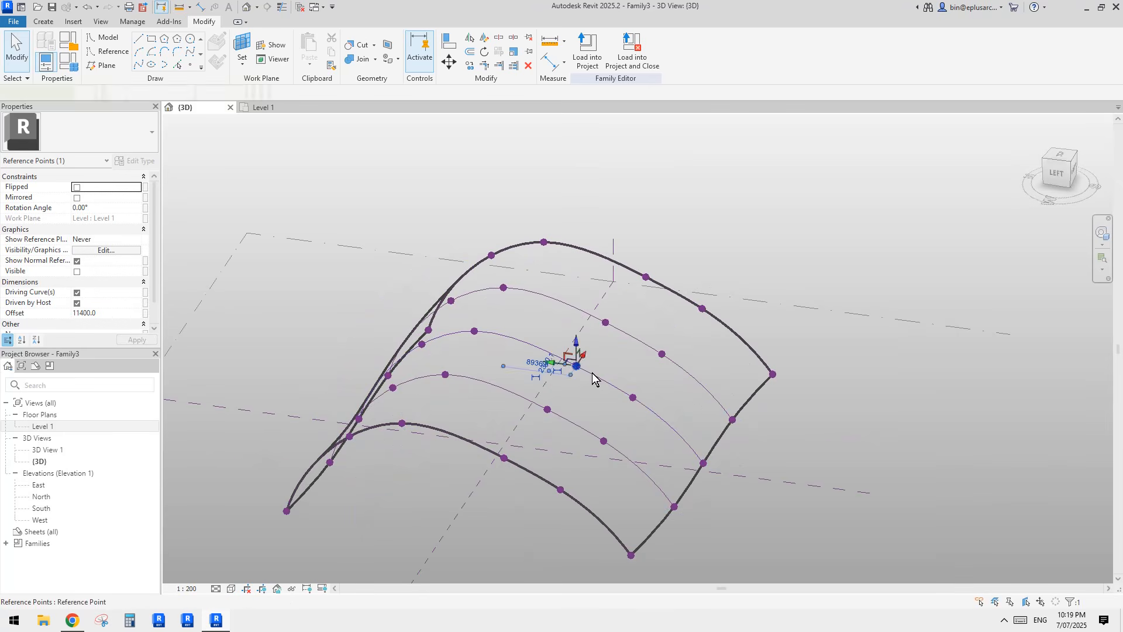
drag(578, 339, 589, 297)
click(661, 355)
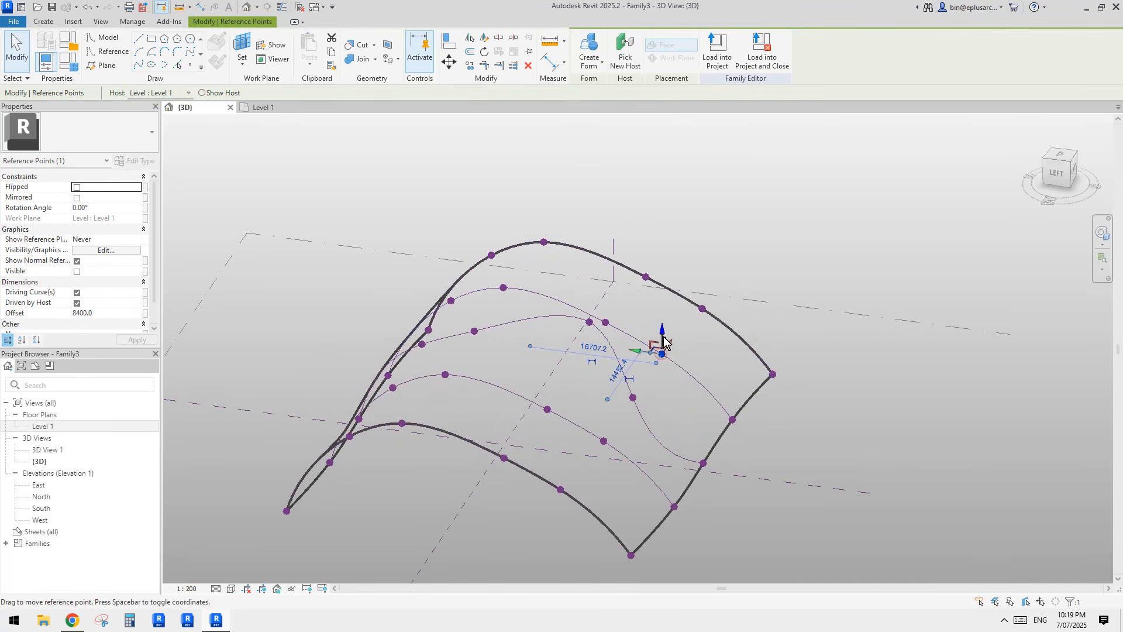
drag(663, 327, 547, 364)
Step: Reshape the lower and front-edge curves by moving their reference points
click(548, 410)
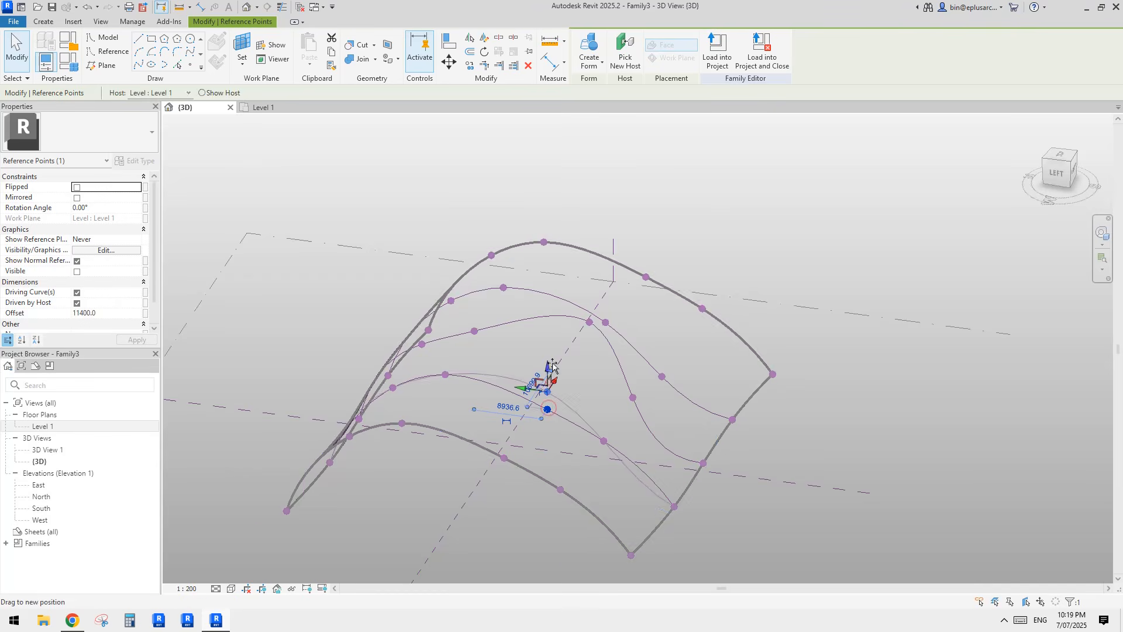
shift+middle_drag(459, 404, 522, 410)
click(414, 452)
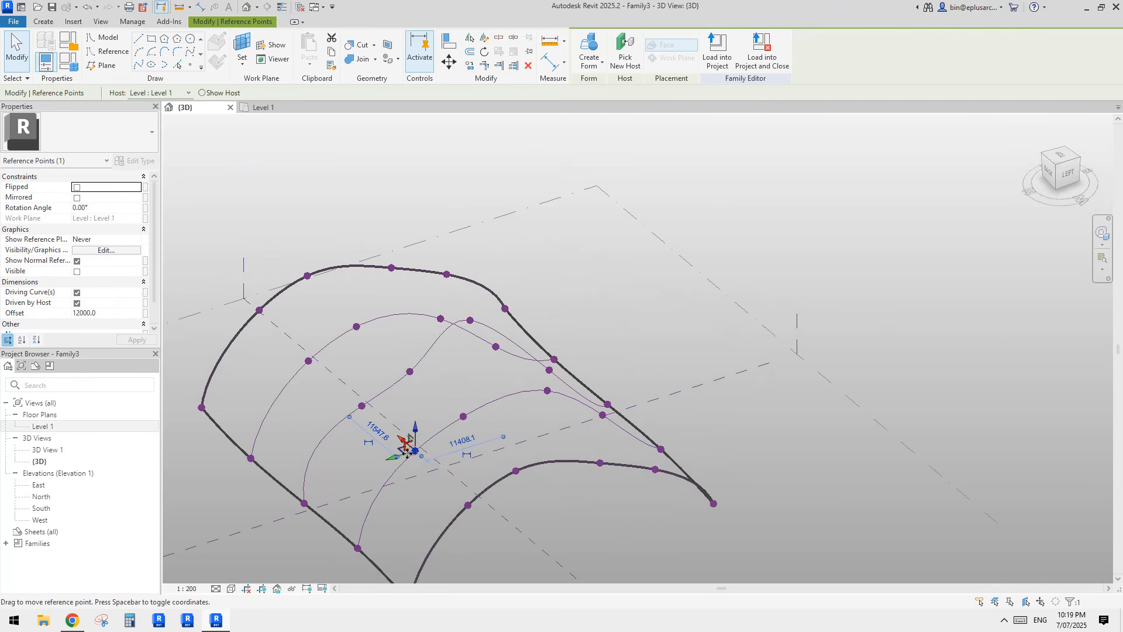
drag(399, 444, 447, 453)
click(517, 472)
key(Escape)
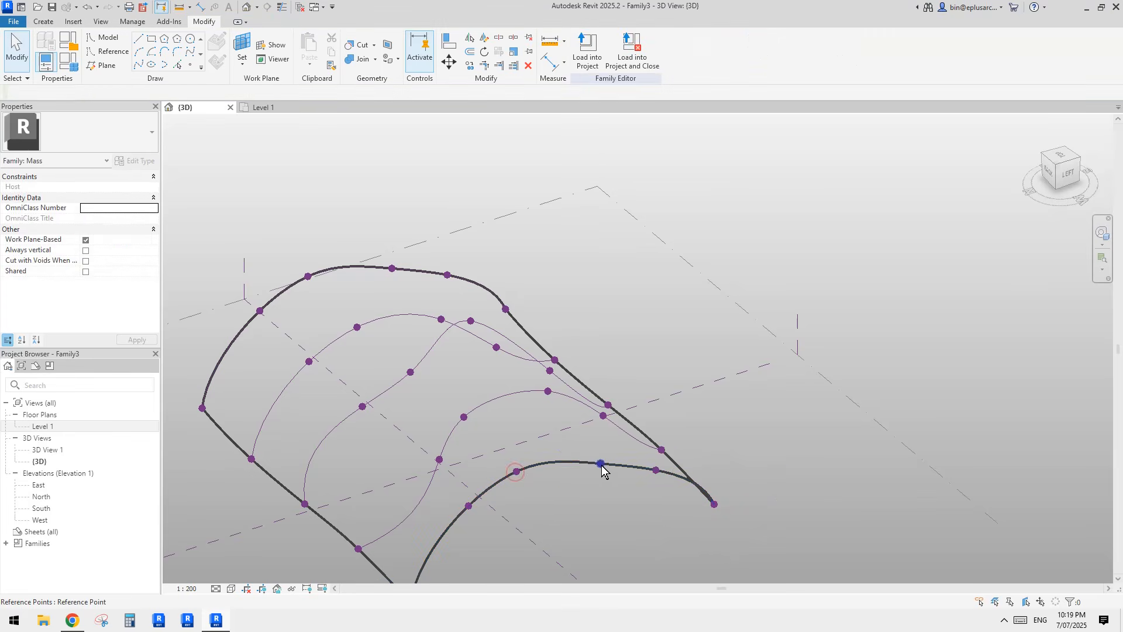
click(601, 464)
drag(597, 452, 598, 466)
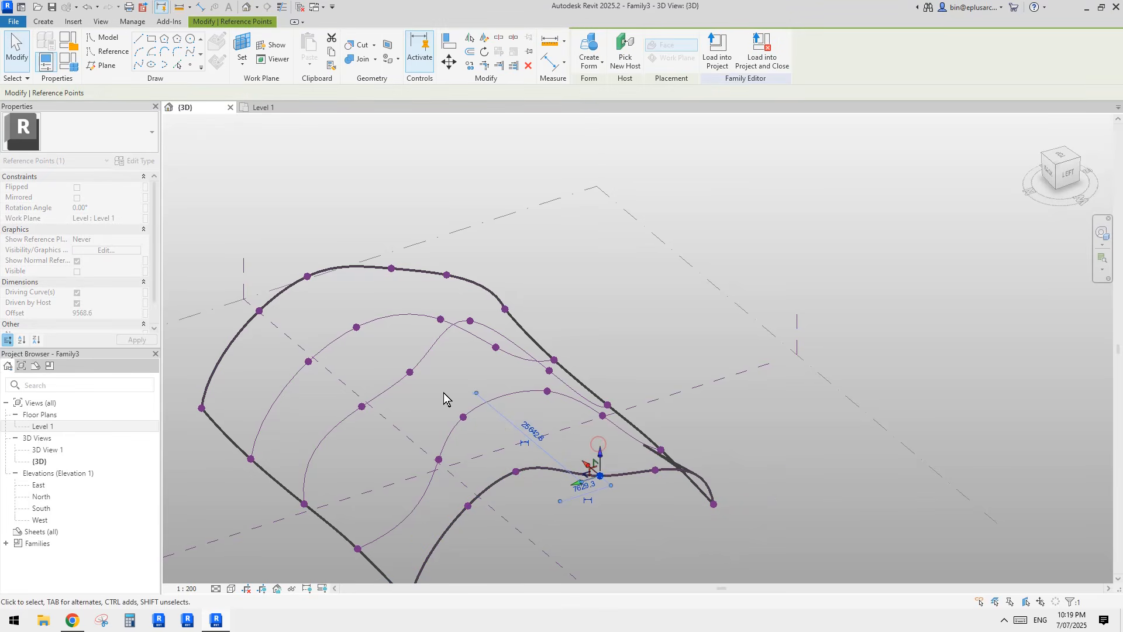
Step: Adjust the upper-left and top curve points, then select the curved surface form
click(309, 362)
drag(285, 368, 302, 359)
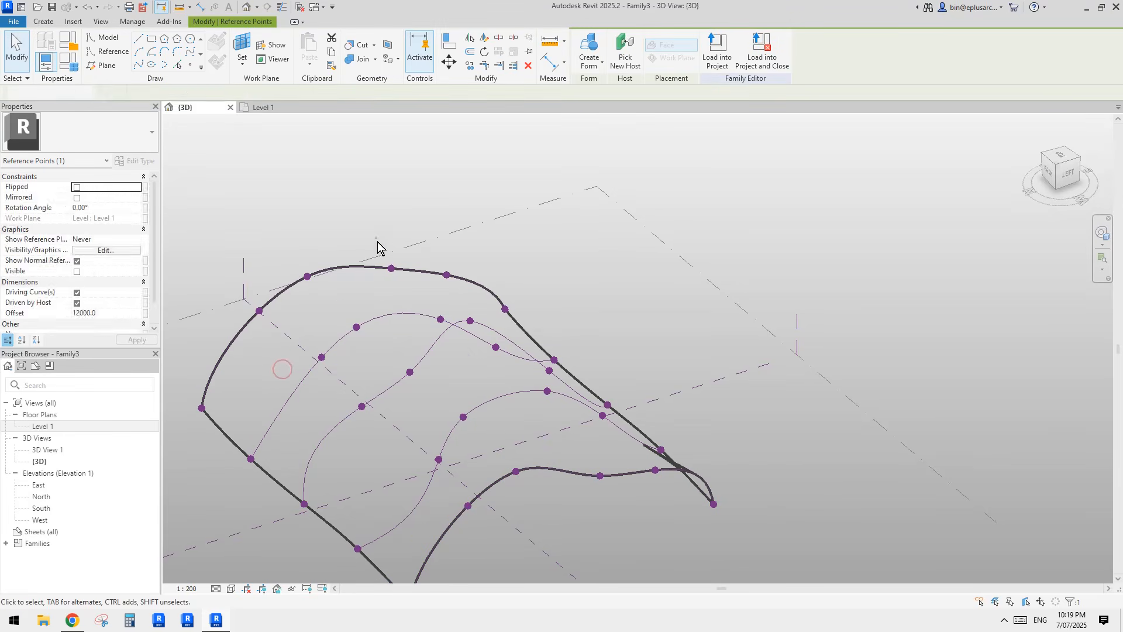
click(391, 269)
mouse_move(368, 275)
mouse_down()
mouse_move(353, 266)
mouse_move(377, 286)
mouse_up()
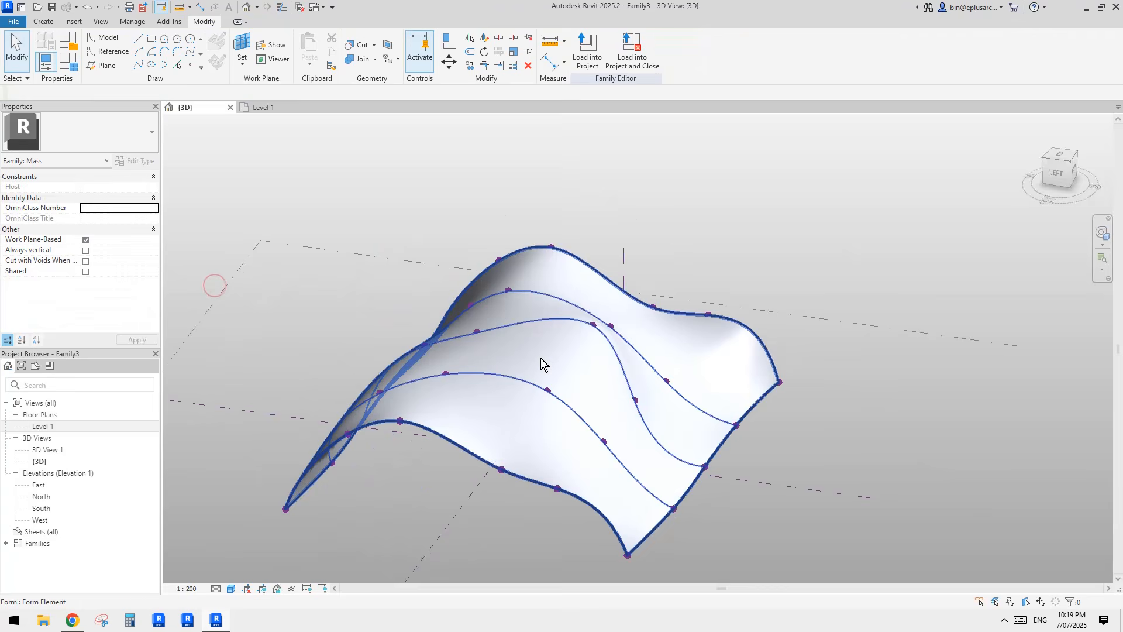
shift+middle_drag(547, 359, 576, 445)
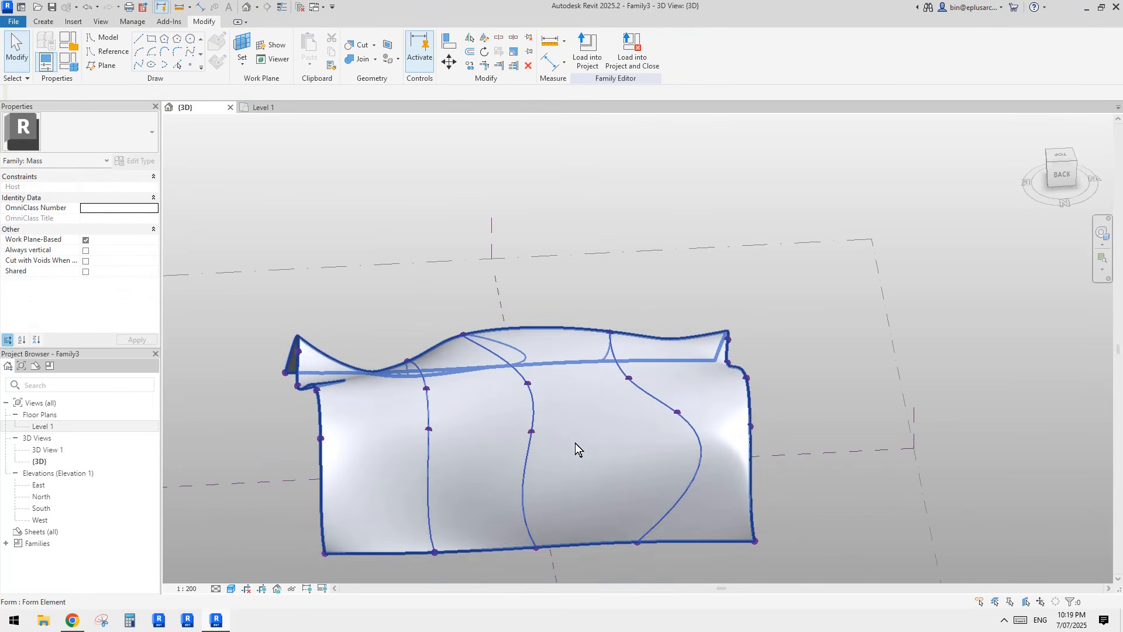
click(676, 413)
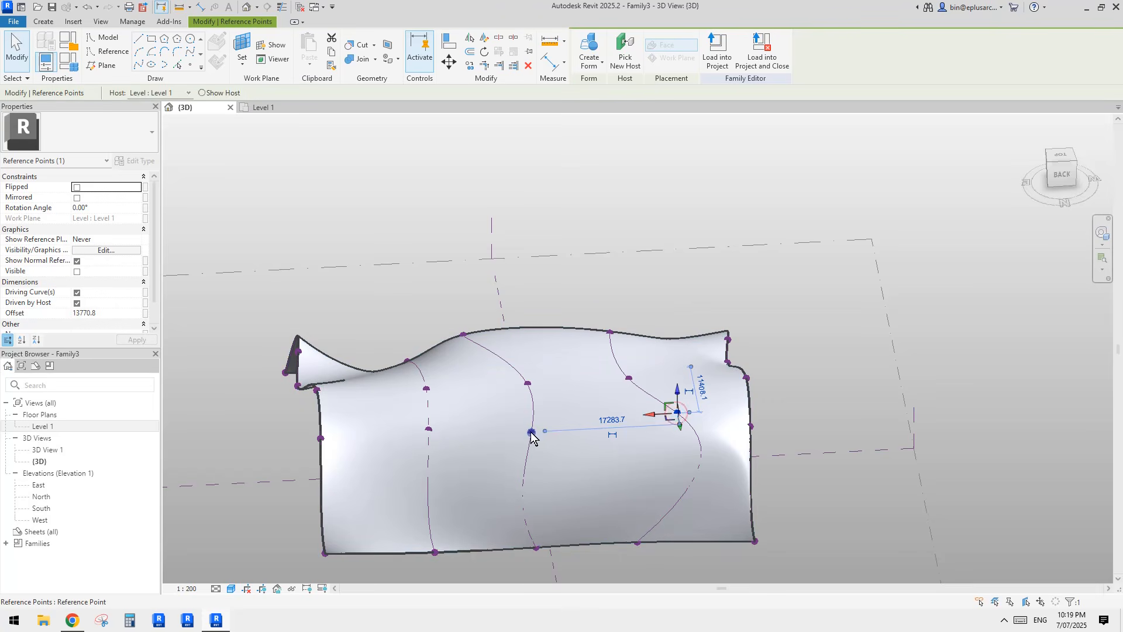
click(530, 432)
shift+middle_drag(527, 447, 529, 427)
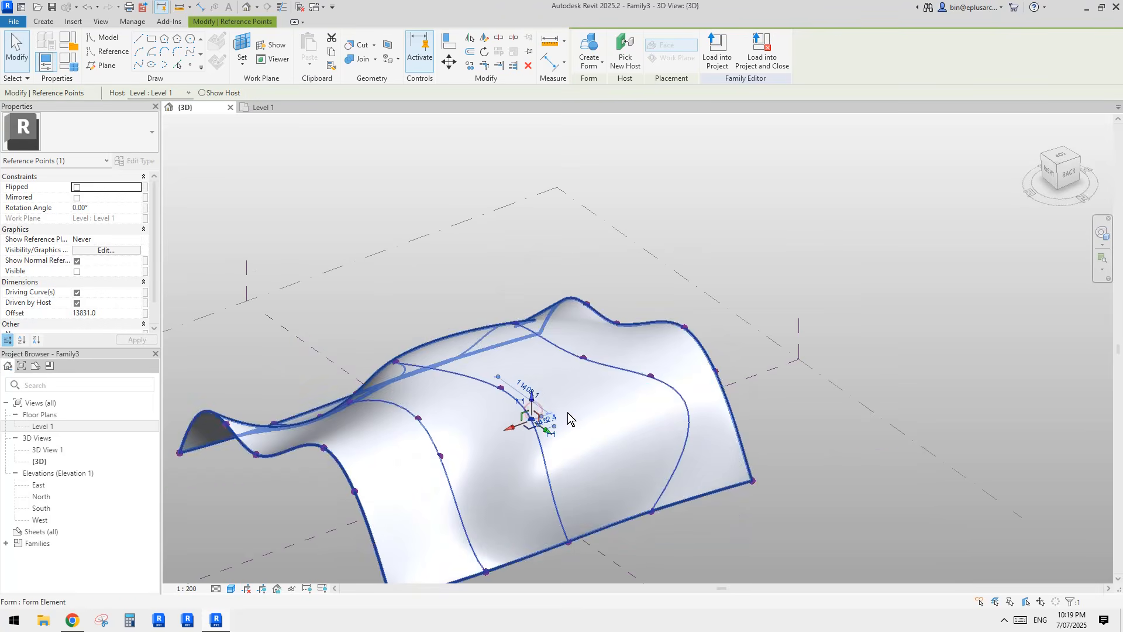
click(526, 393)
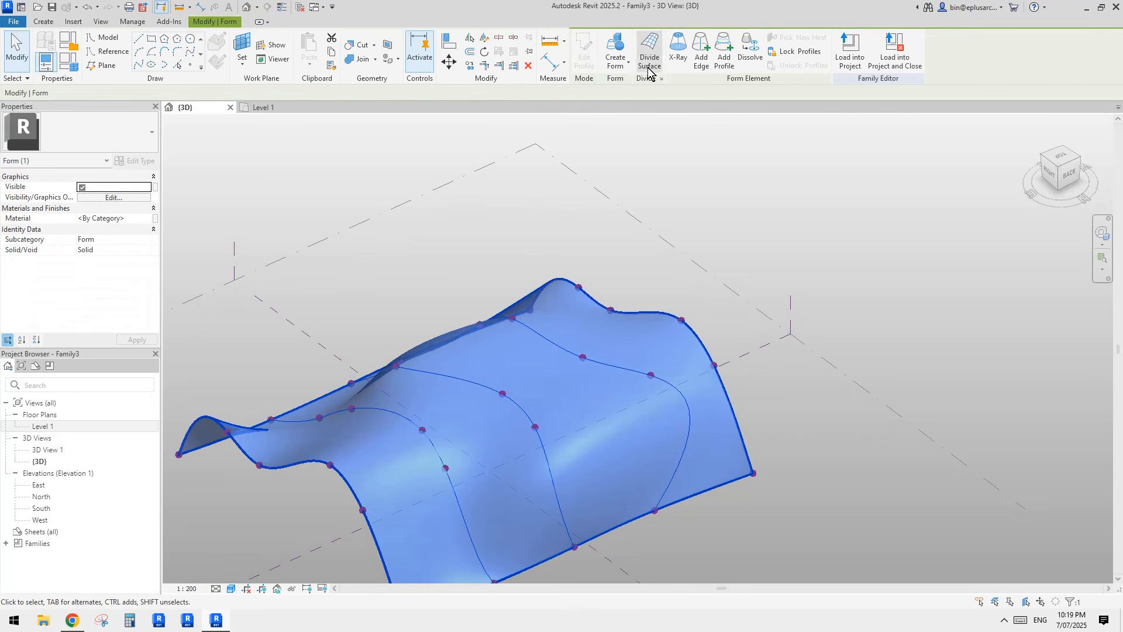
Step: Divide the form's surface into a 10 by 10 UV grid
click(650, 52)
shift+middle_drag(697, 247, 668, 314)
click(648, 316)
click(644, 308)
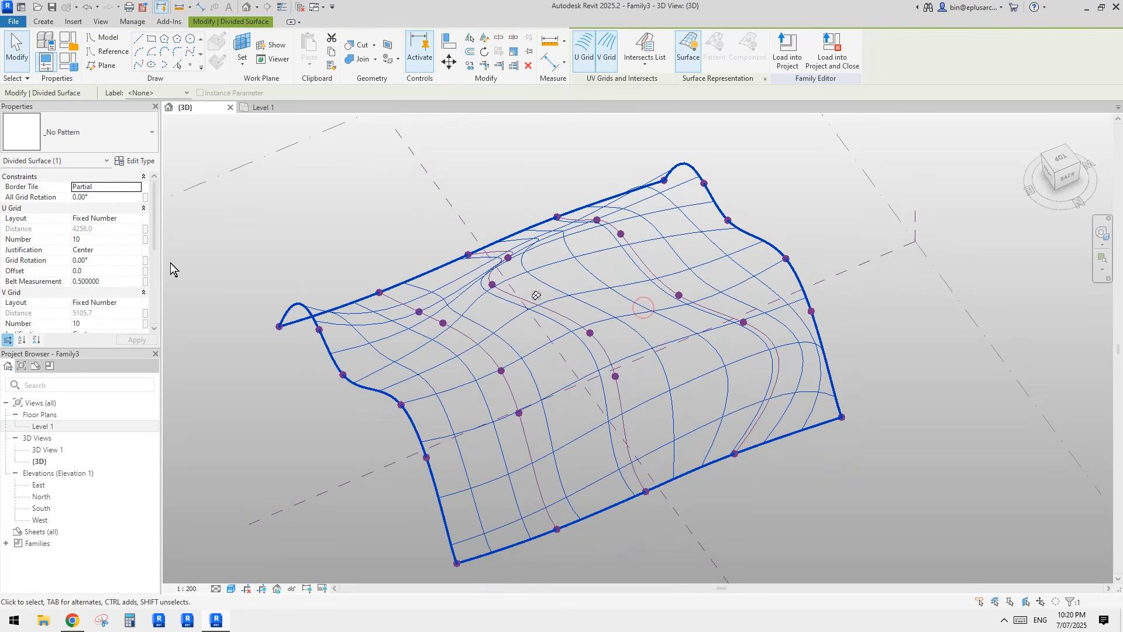
middle_drag(598, 332, 580, 334)
click(555, 346)
key(Tab)
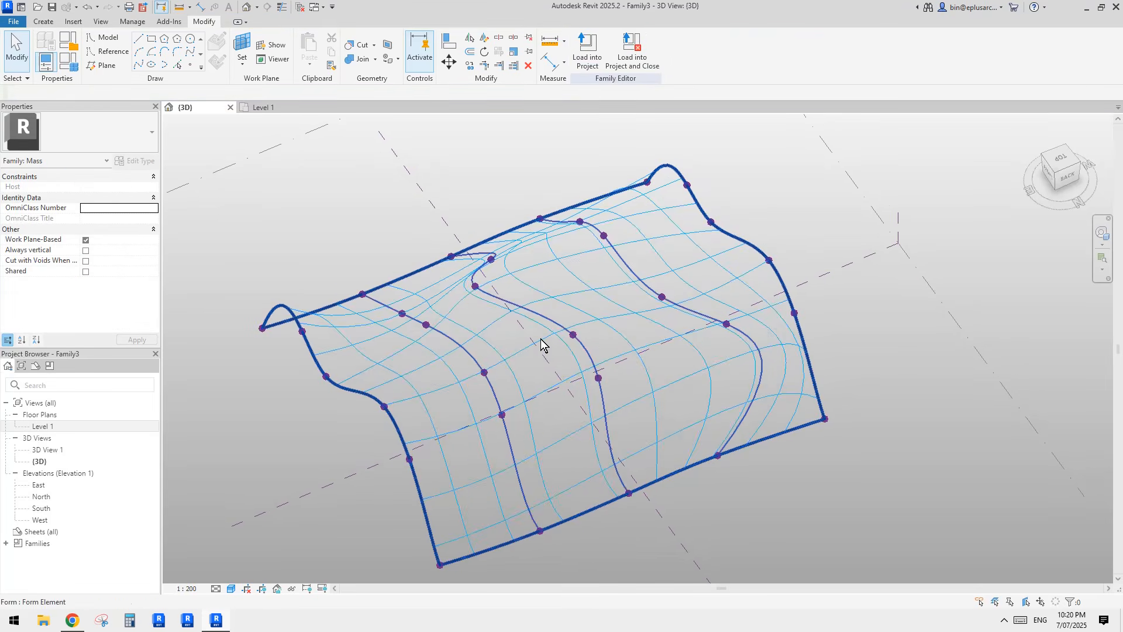
key(Tab)
Step: Drag reference points on a side curve left and right to reshape the surface
click(587, 367)
shift+middle_drag(587, 365, 578, 375)
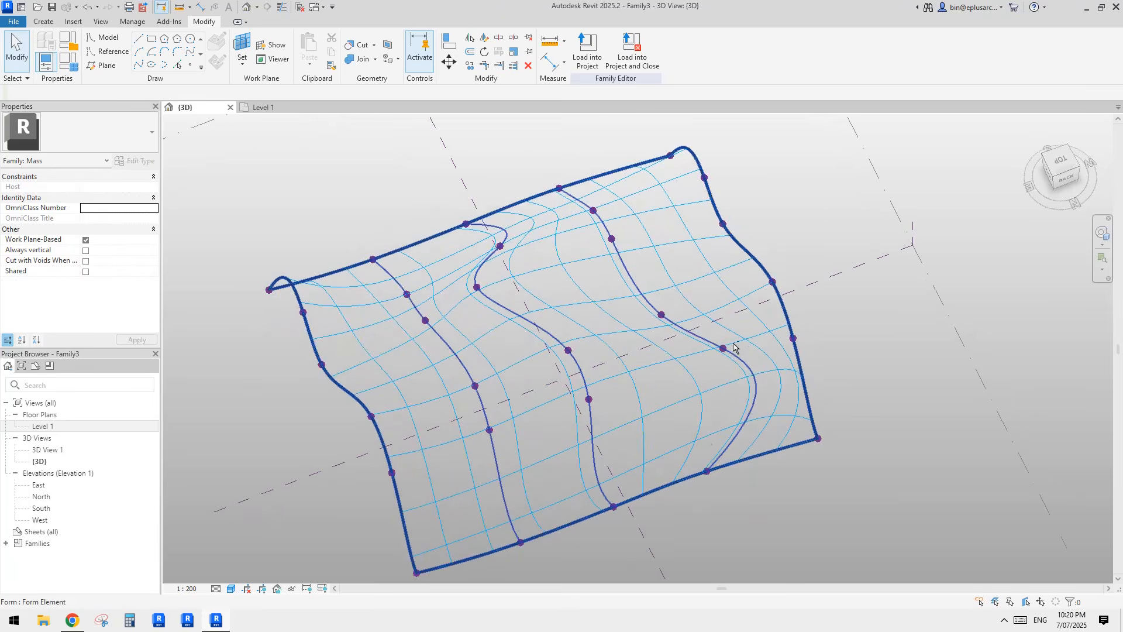
click(724, 351)
drag(697, 357, 673, 369)
shift+middle_drag(672, 369, 651, 381)
middle_drag(573, 364, 593, 388)
drag(600, 335, 579, 334)
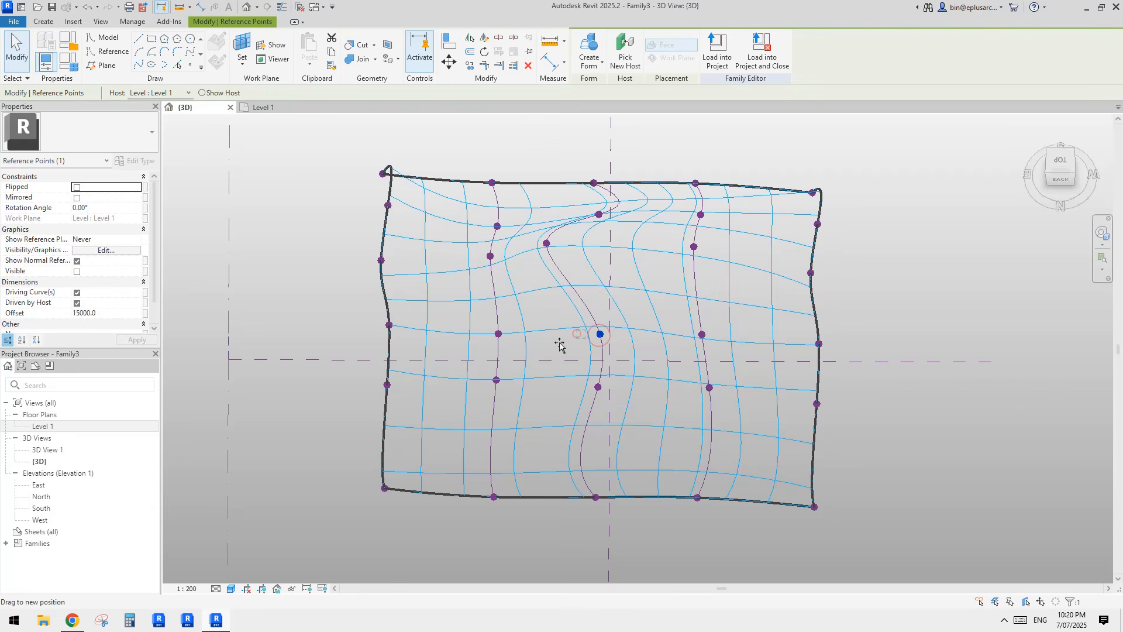
click(598, 387)
drag(571, 388, 642, 382)
Step: Move a reference point near the top of the surface to the left
shift+middle_drag(688, 381, 682, 389)
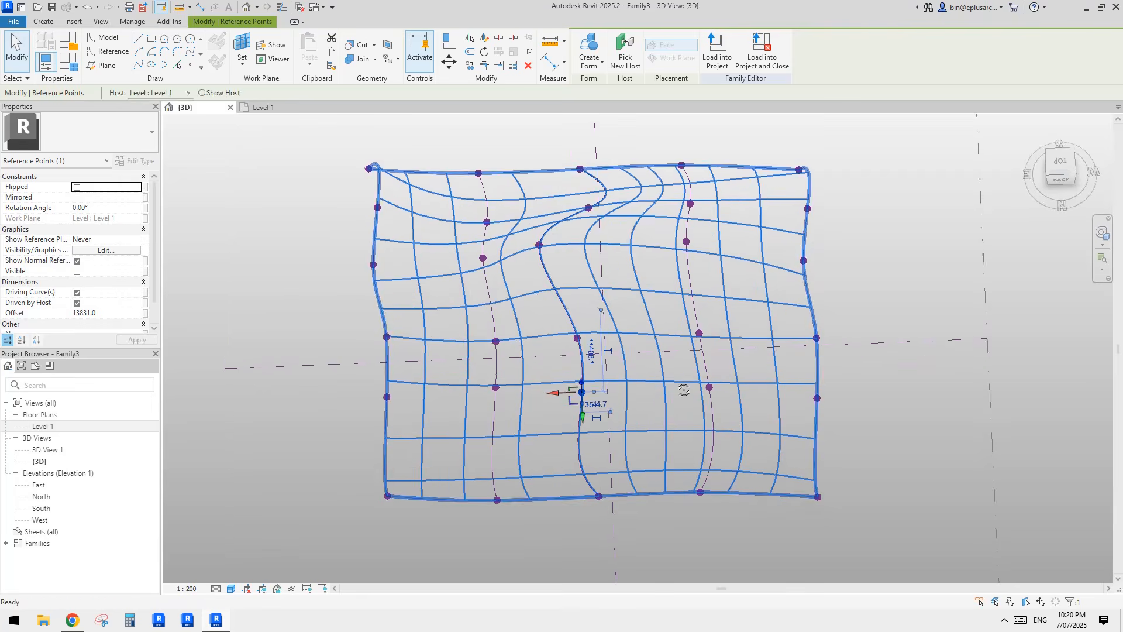
key(Escape)
scroll(677, 341, down, 1)
shift+middle_drag(670, 350, 609, 310)
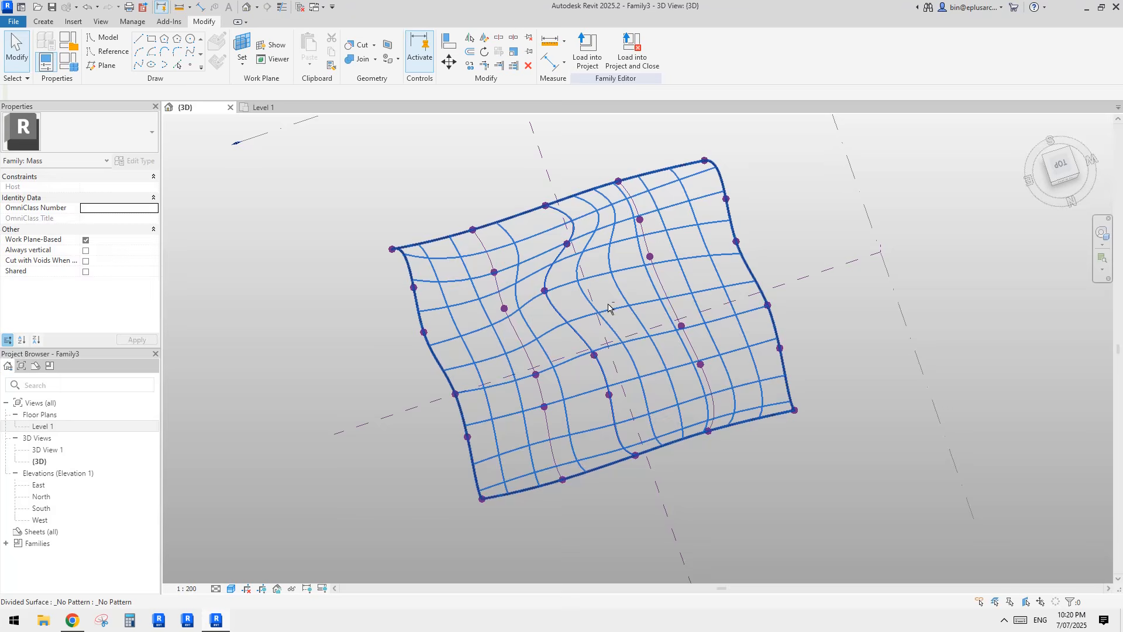
click(568, 245)
drag(544, 250, 533, 251)
click(545, 291)
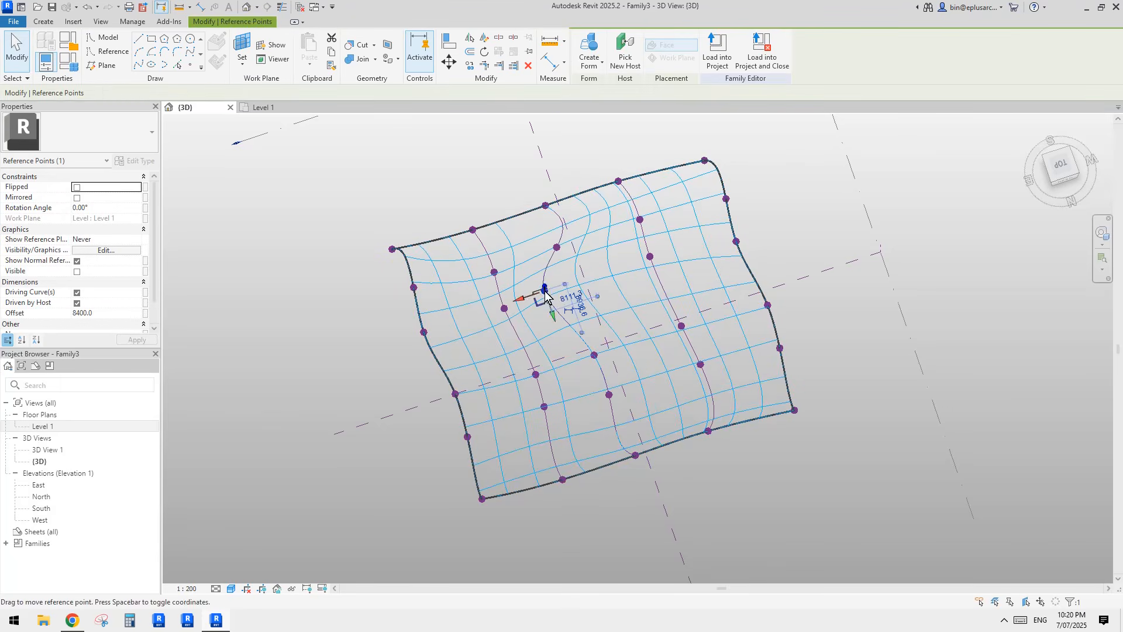
Step: Nudge another reference point down, then select the divided surface
shift+middle_drag(655, 295, 678, 260)
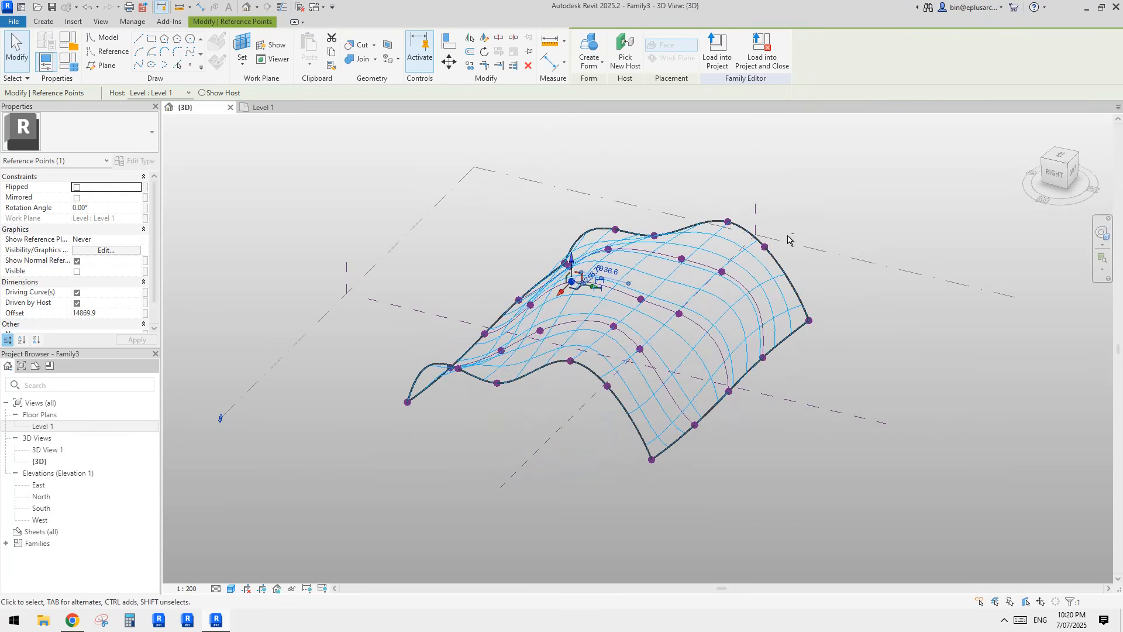
click(680, 258)
drag(683, 242, 683, 251)
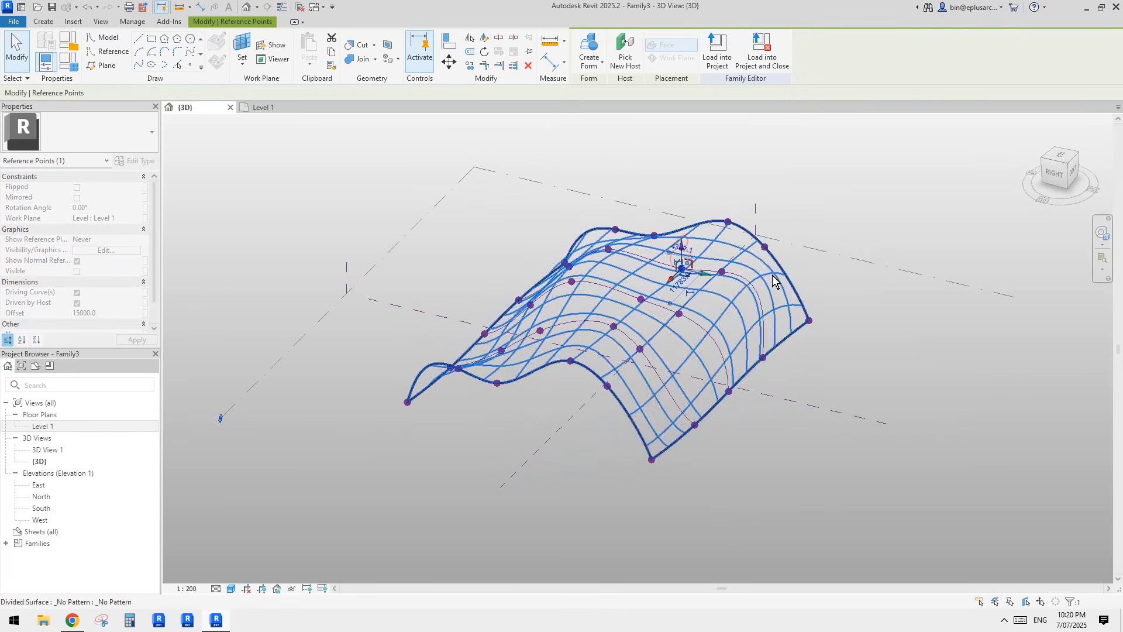
shift+middle_drag(773, 282, 606, 292)
click(716, 249)
middle_drag(717, 248, 703, 327)
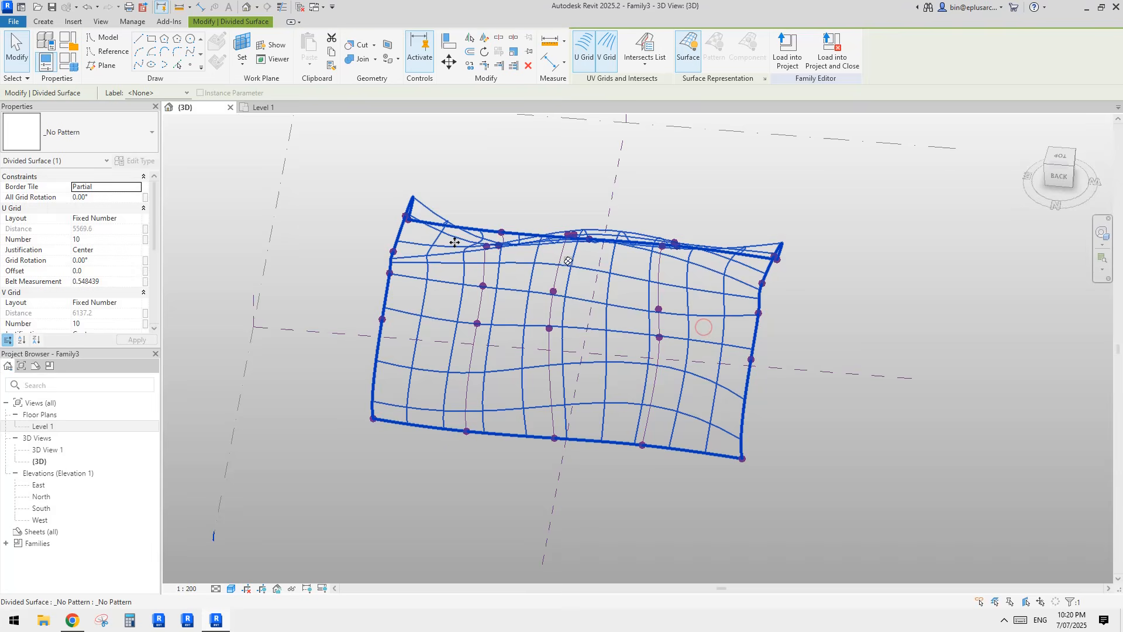
Step: Apply the Rectangle pattern to the 10 by 10 divided surface and orbit to check the panels
click(99, 133)
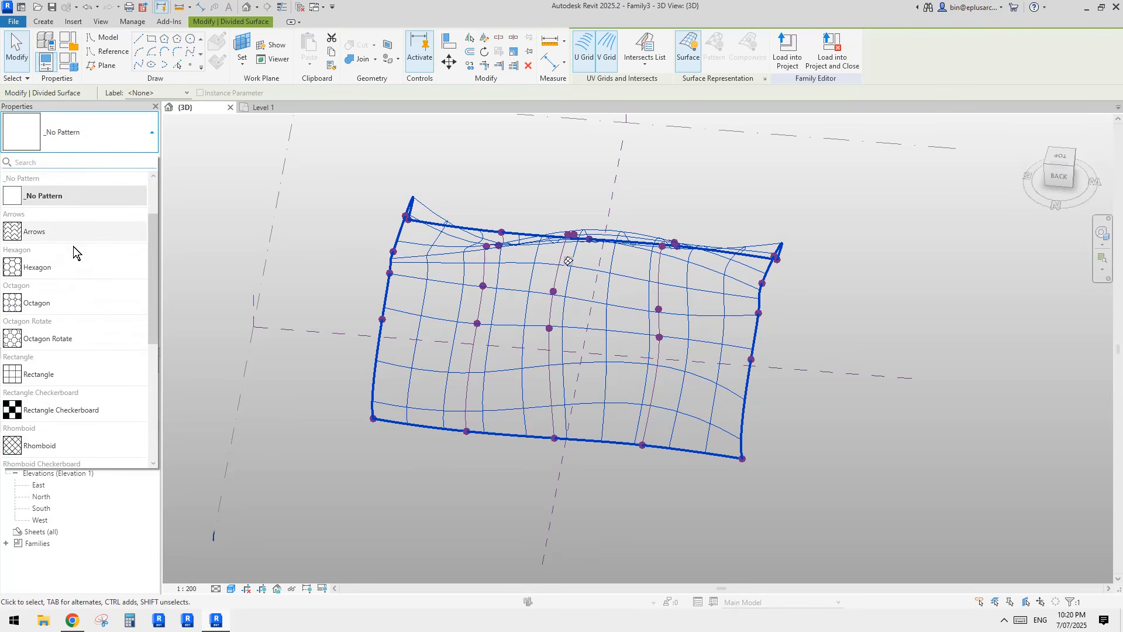
click(53, 377)
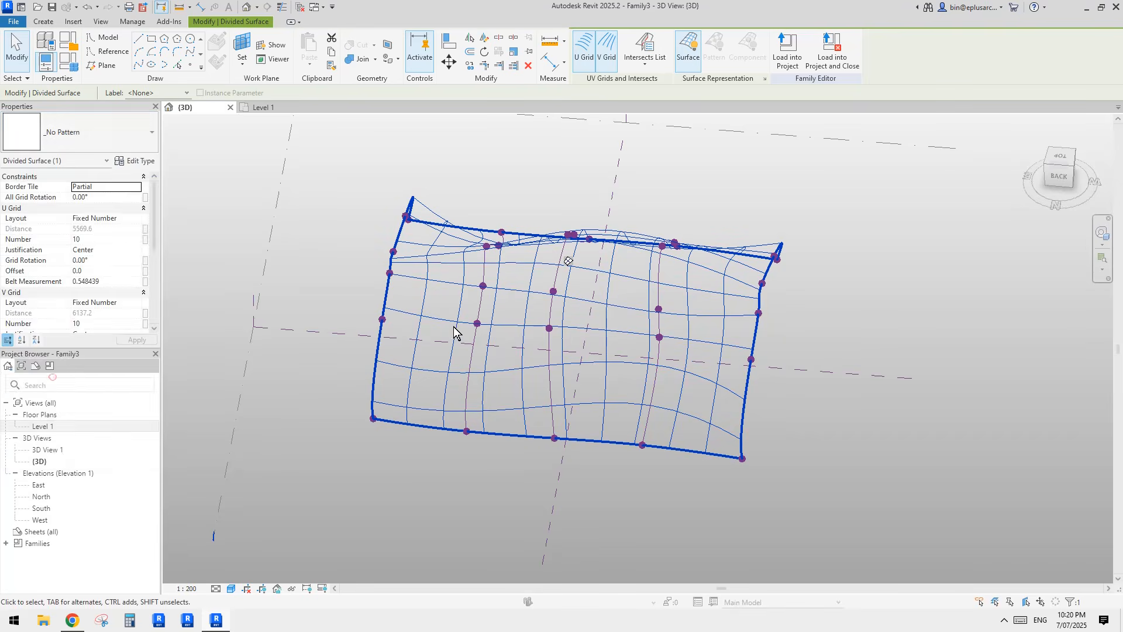
key(Escape)
shift+middle_drag(557, 345, 615, 358)
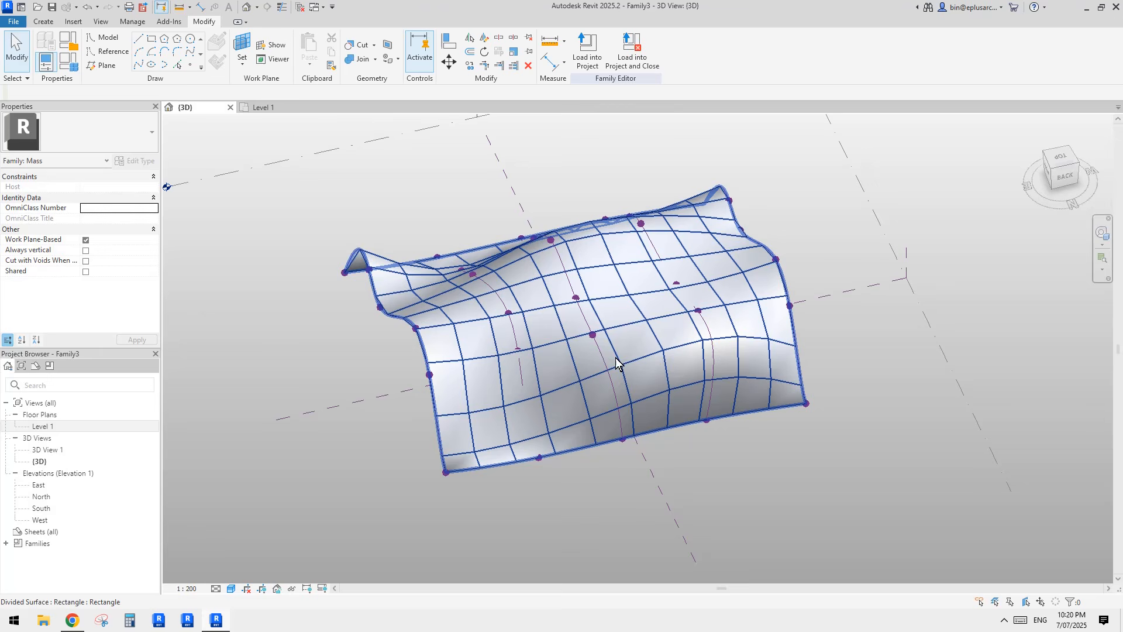
click(643, 346)
scroll(642, 345, up, 2)
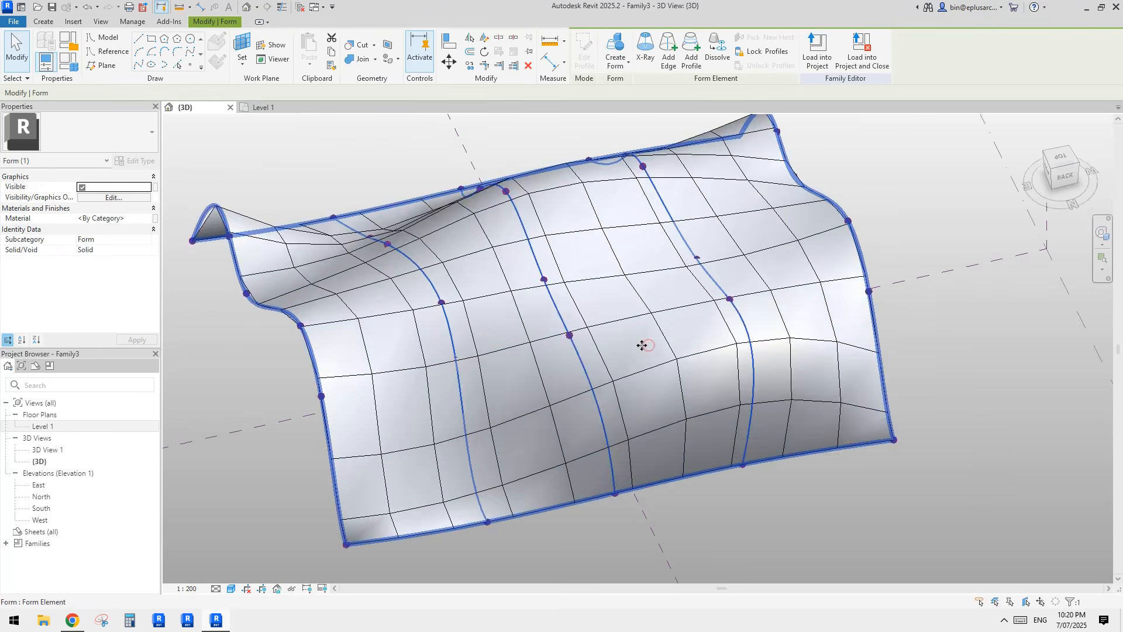
shift+middle_drag(642, 345, 747, 316)
key(Escape)
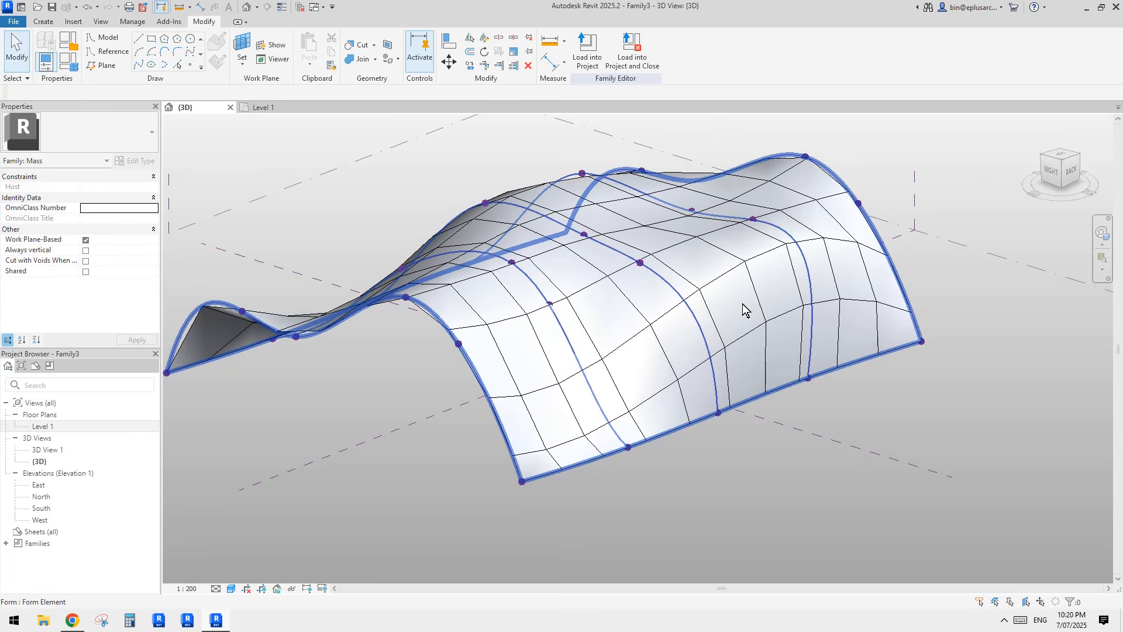
click(743, 309)
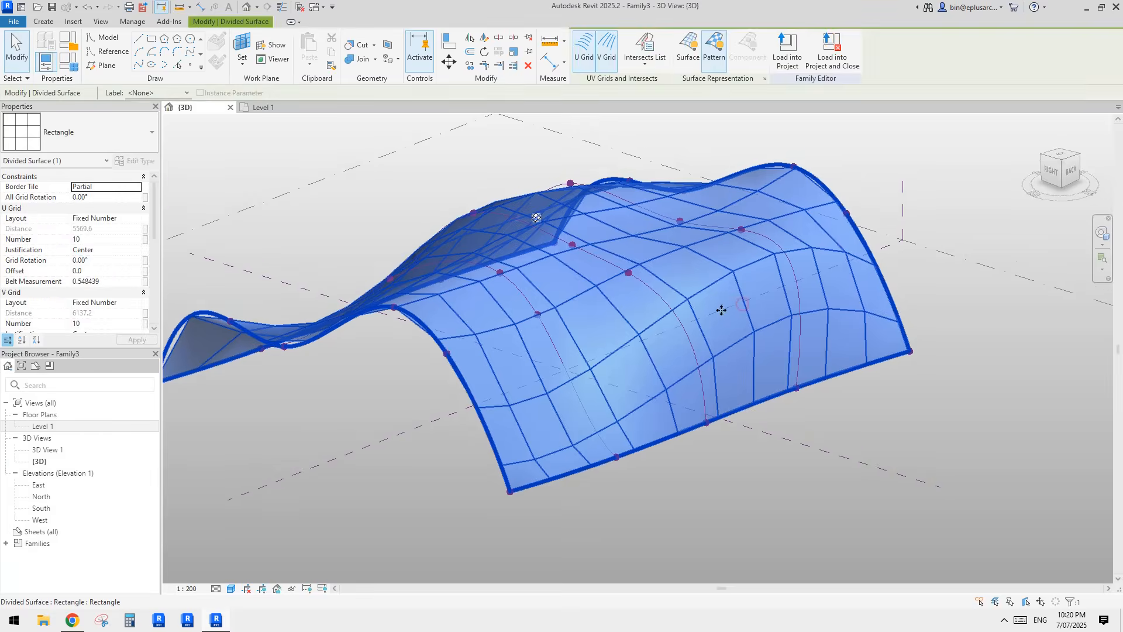
key(Escape)
shift+middle_drag(641, 339, 622, 377)
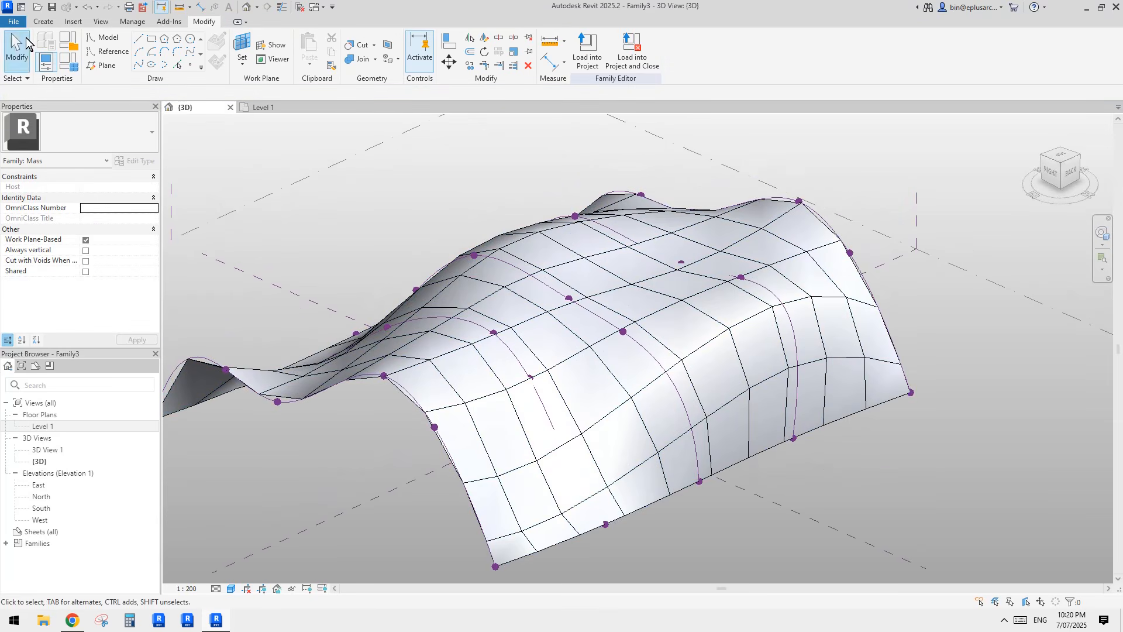
click(13, 21)
Step: Start a new family from the Metric Generic Model Pattern Based template
mouse_move(41, 66)
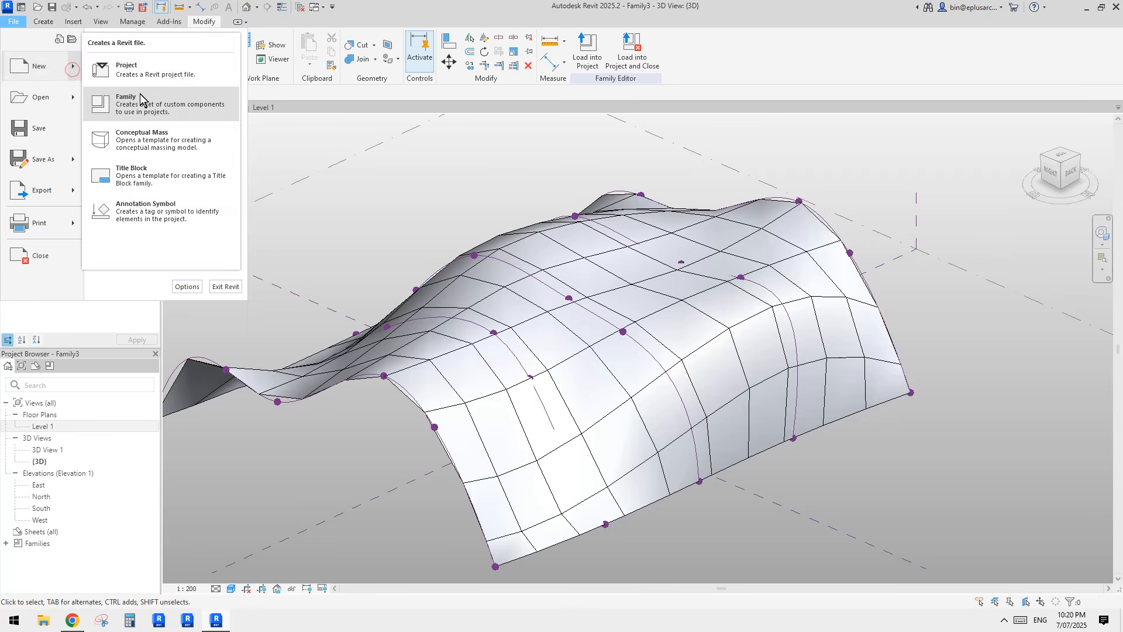
click(141, 97)
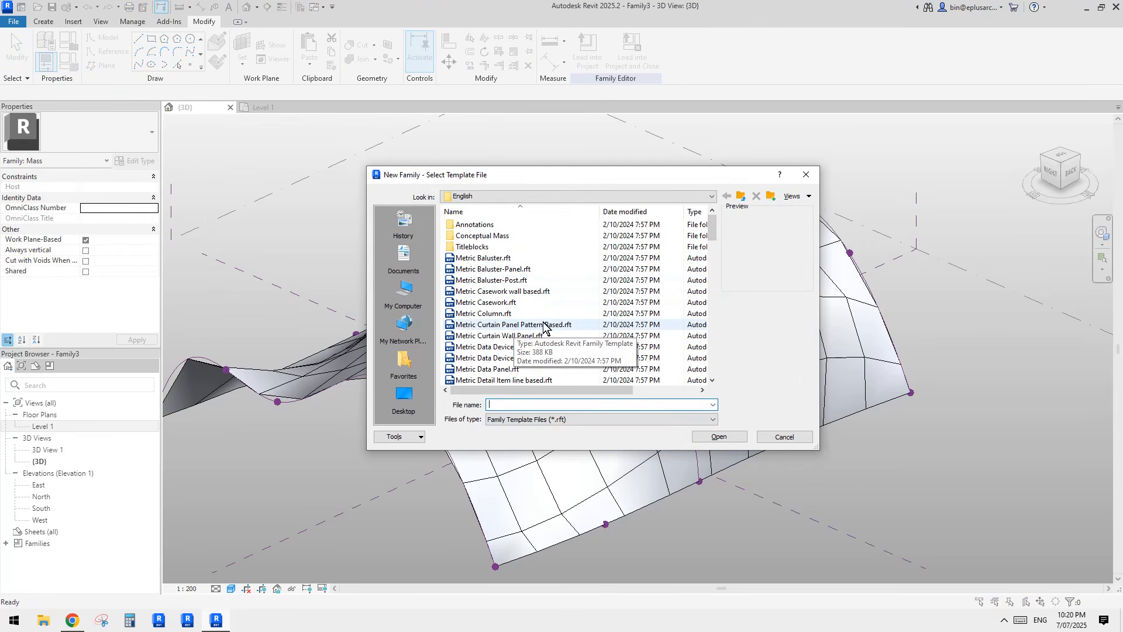
mouse_move(712, 257)
mouse_down()
mouse_move(712, 338)
mouse_move(716, 285)
mouse_up()
click(522, 282)
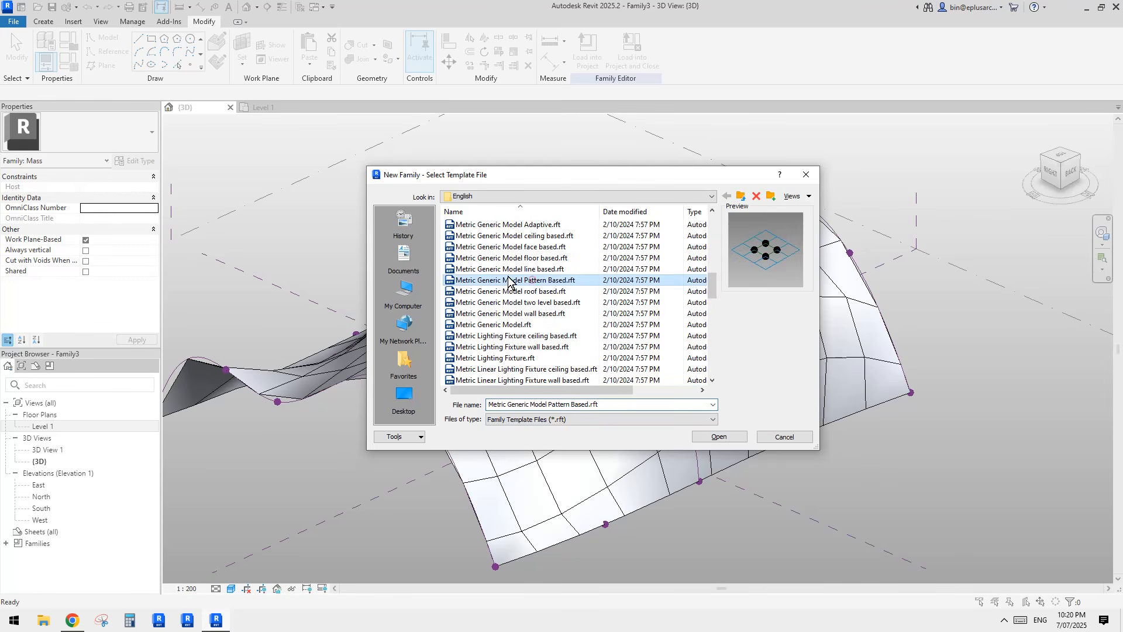
click(719, 436)
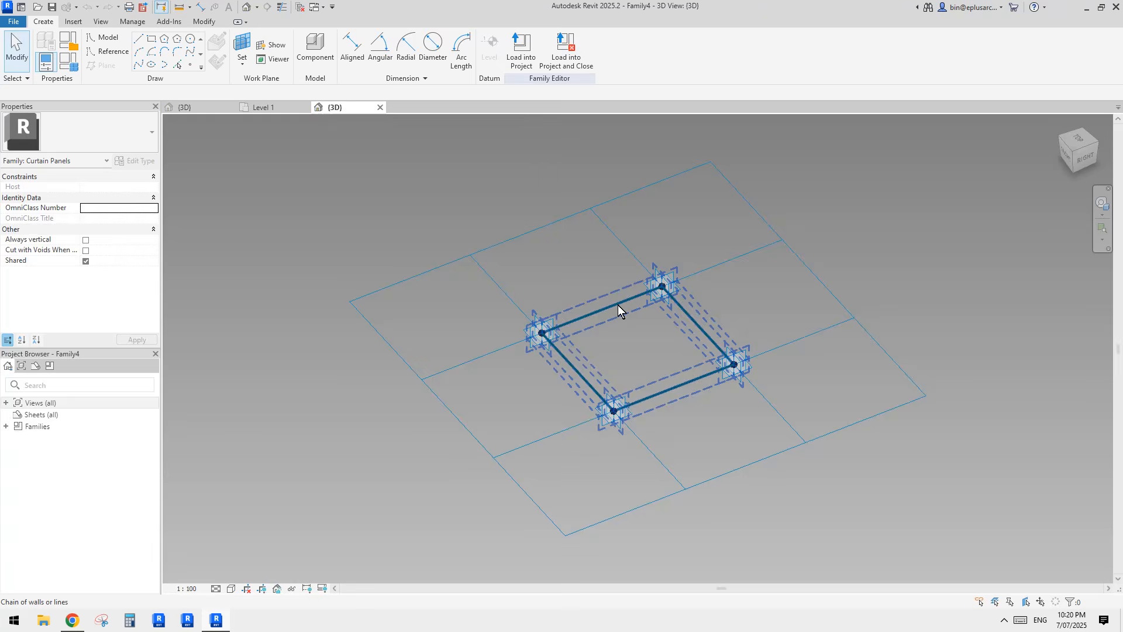
Step: Create a flat surface panel from the tile's four reference lines
click(618, 304)
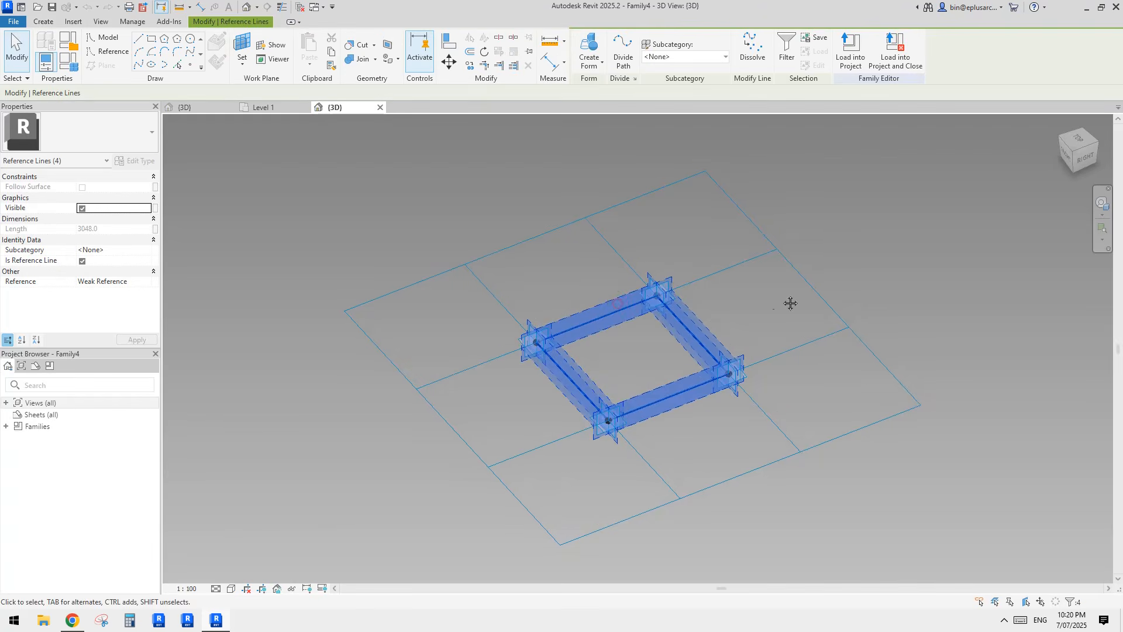
click(590, 52)
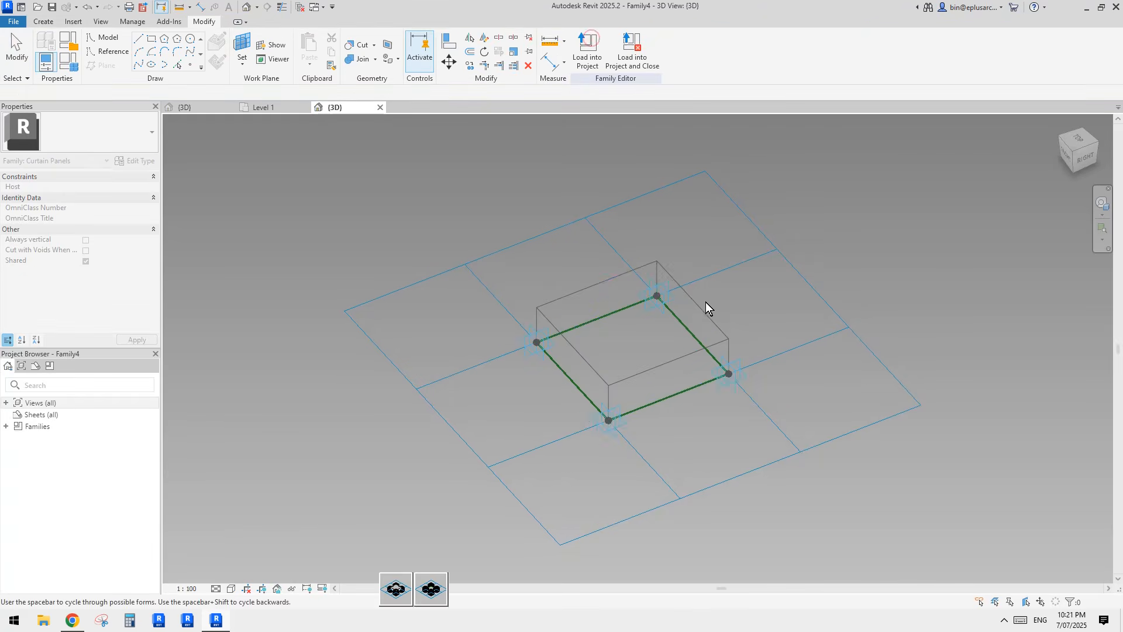
key(space)
click(431, 589)
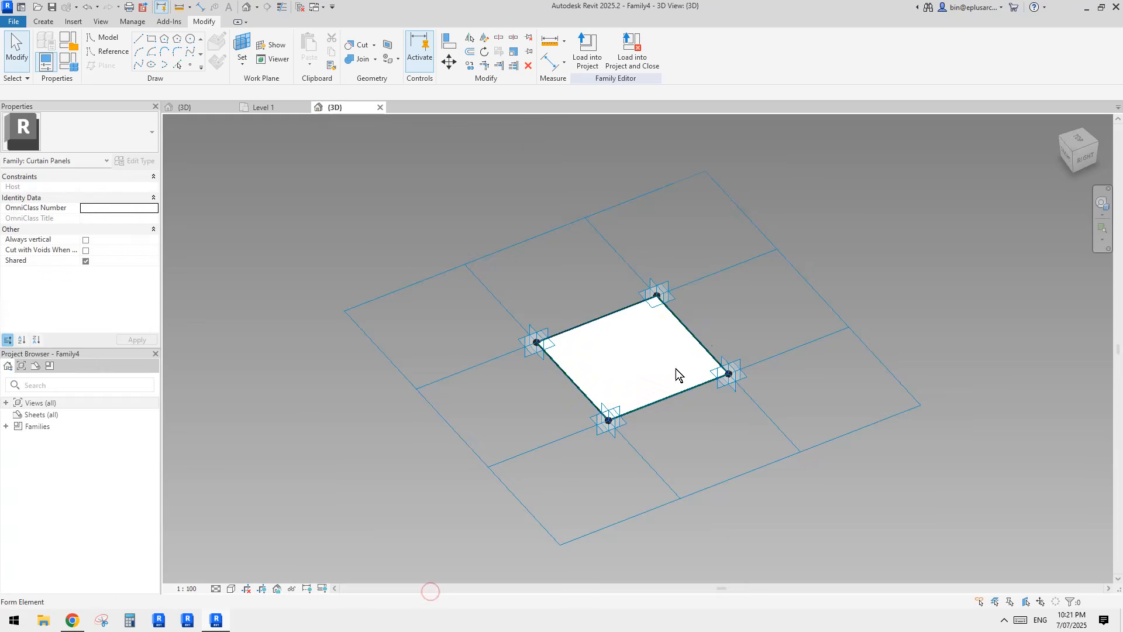
scroll(675, 369, up, 2)
click(625, 355)
Step: Inspect the flat panel in 3D, then load Family4 into the Family3 mass
shift+middle_drag(652, 370, 573, 306)
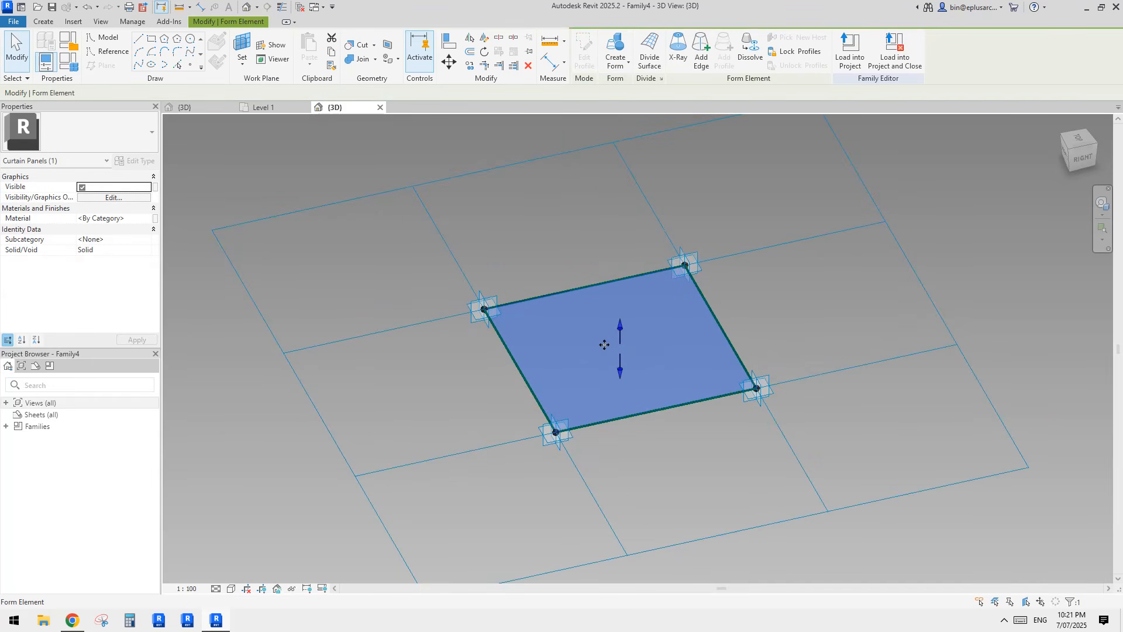
shift+middle_drag(573, 349, 668, 346)
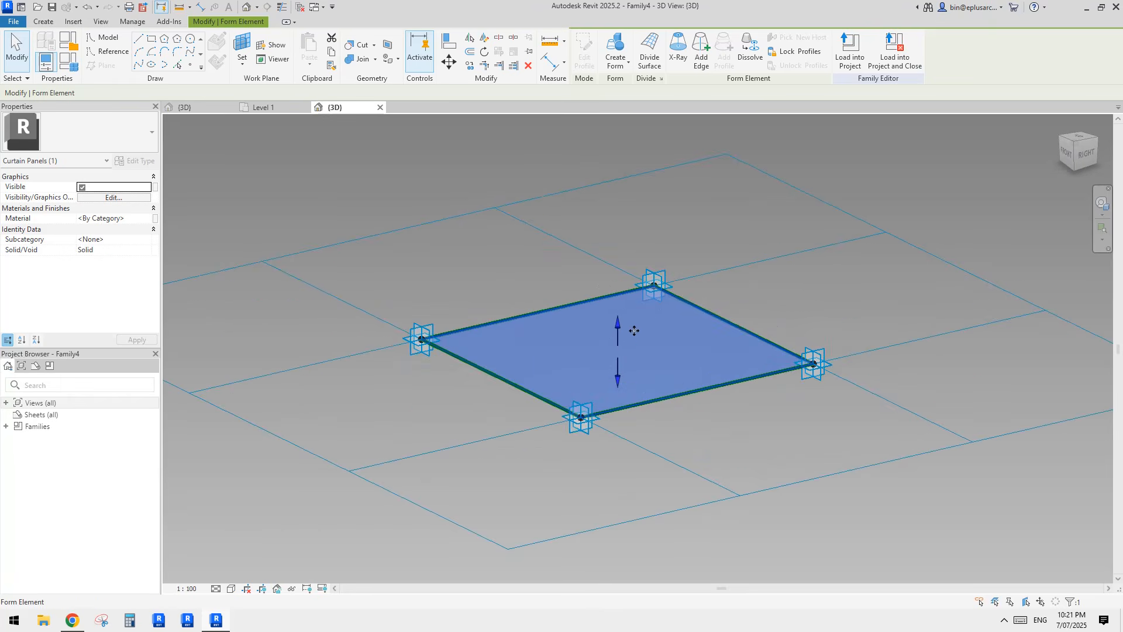
mouse_move(586, 326)
shift+middle_down()
mouse_move(604, 358)
mouse_move(586, 356)
mouse_move(577, 315)
shift+middle_up()
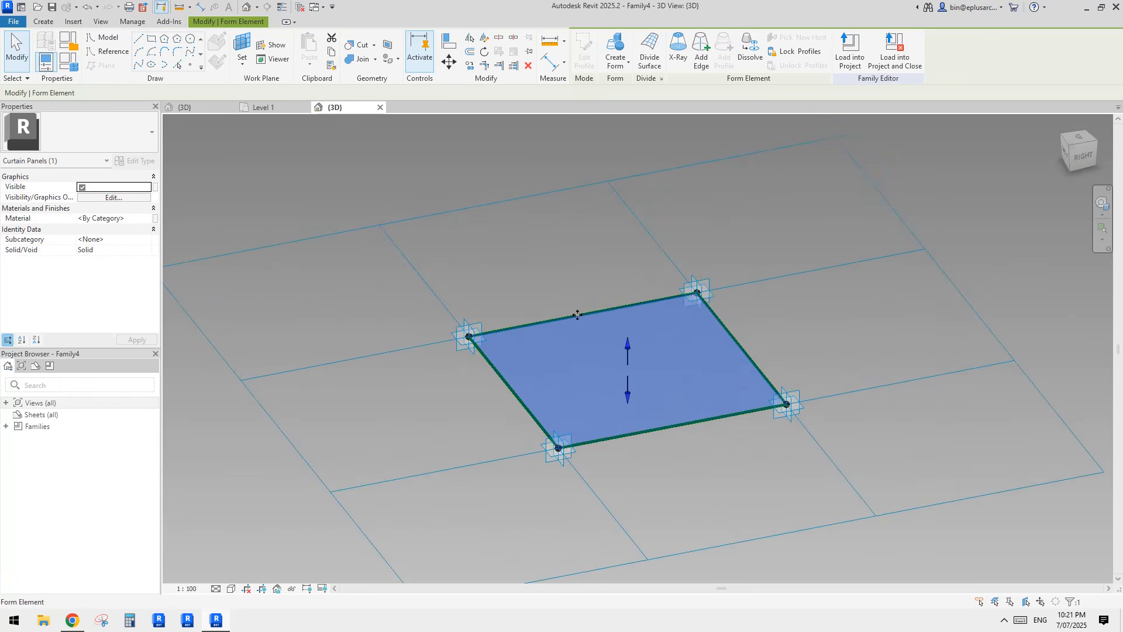
scroll(511, 369, up, 2)
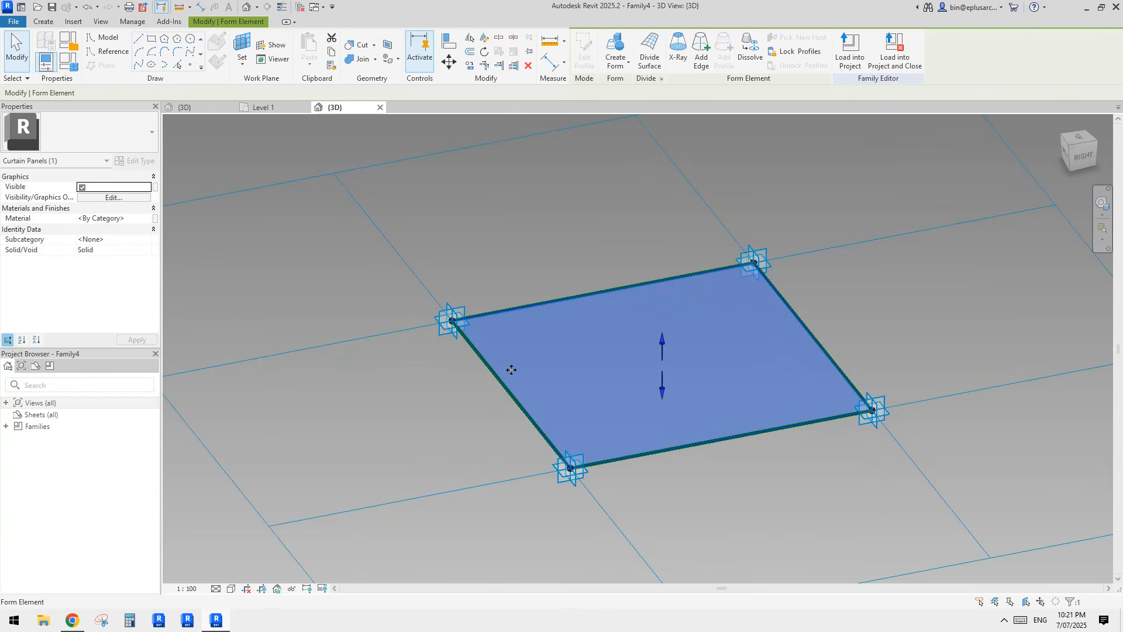
mouse_move(627, 362)
middle_down()
mouse_move(610, 370)
mouse_move(624, 359)
middle_up()
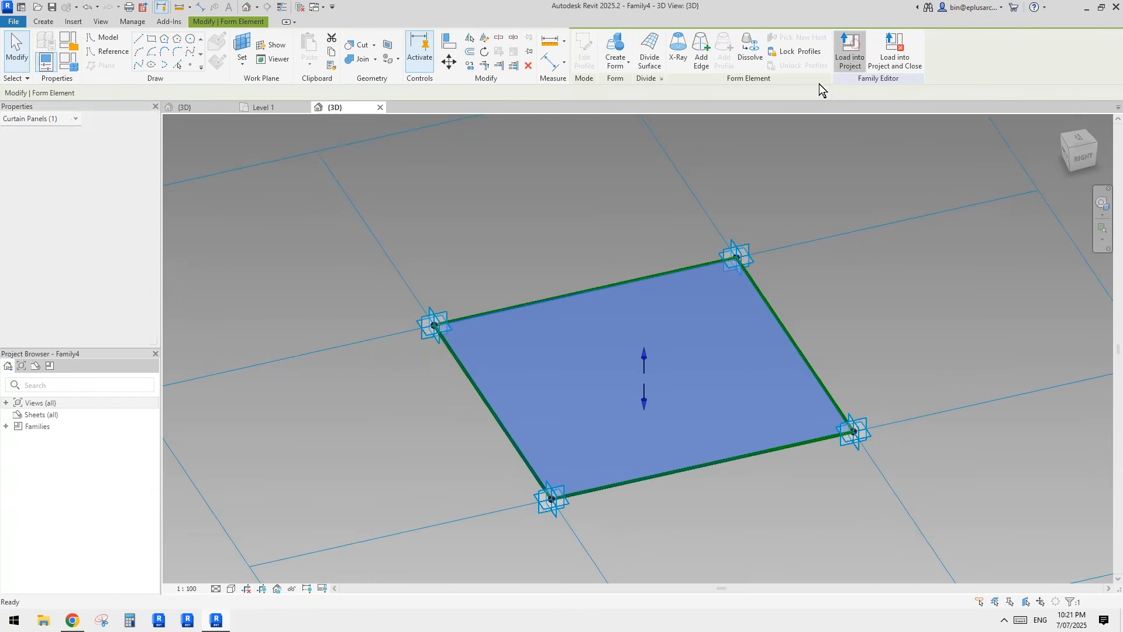
click(851, 46)
key(Escape)
Step: Apply Family4 as the divided surface's panel type, then switch to the {3D} view
scroll(643, 362, up, 3)
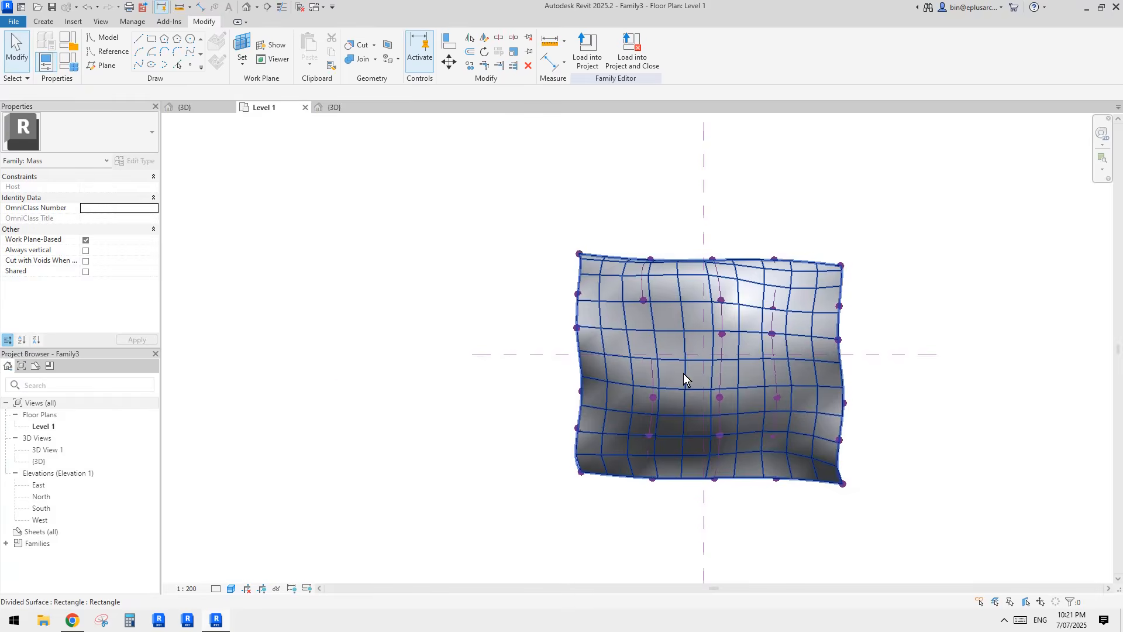
click(731, 392)
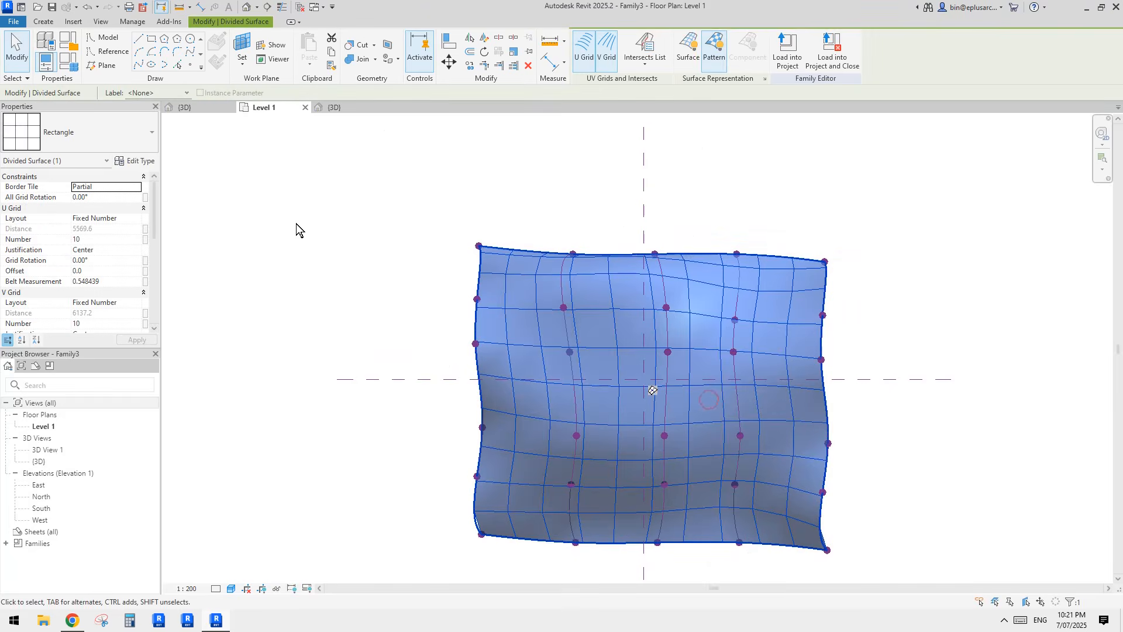
click(118, 132)
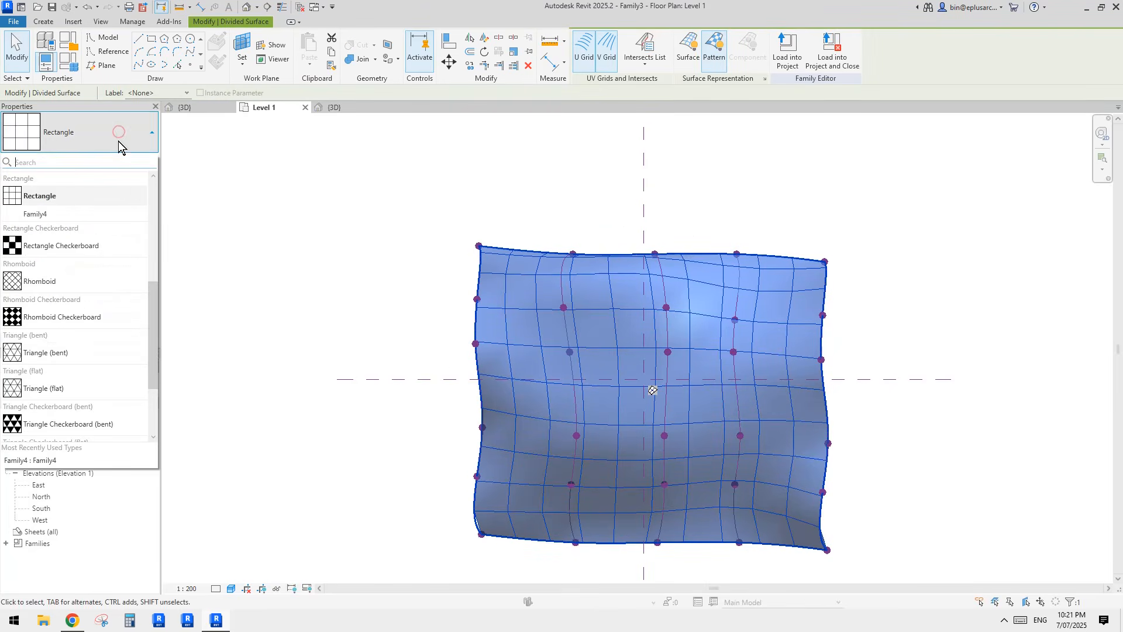
click(36, 215)
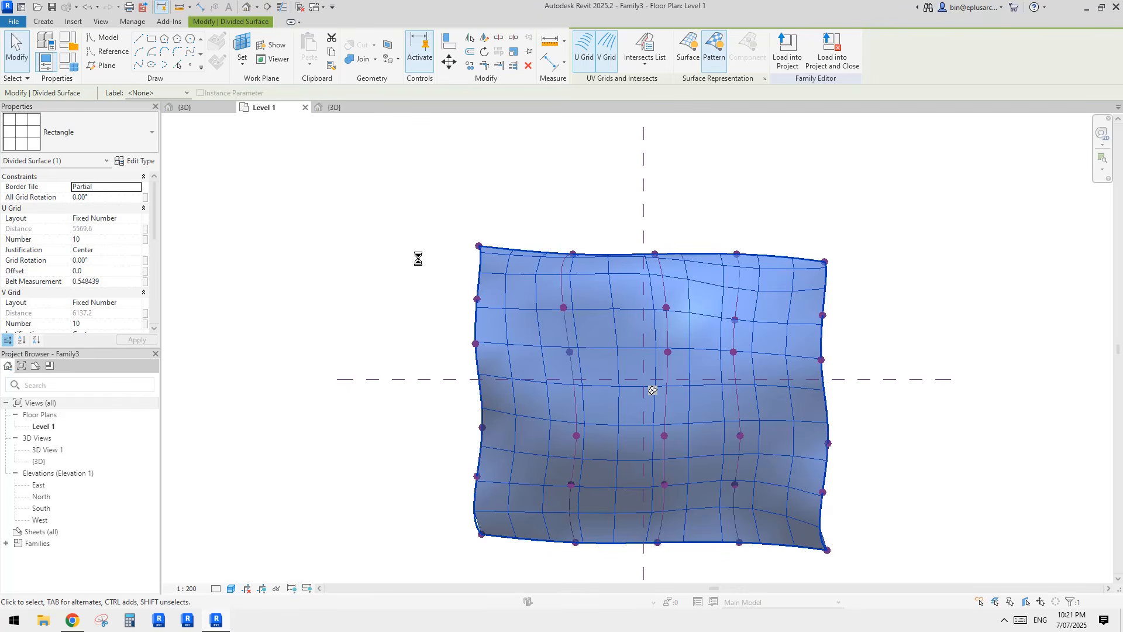
click(252, 7)
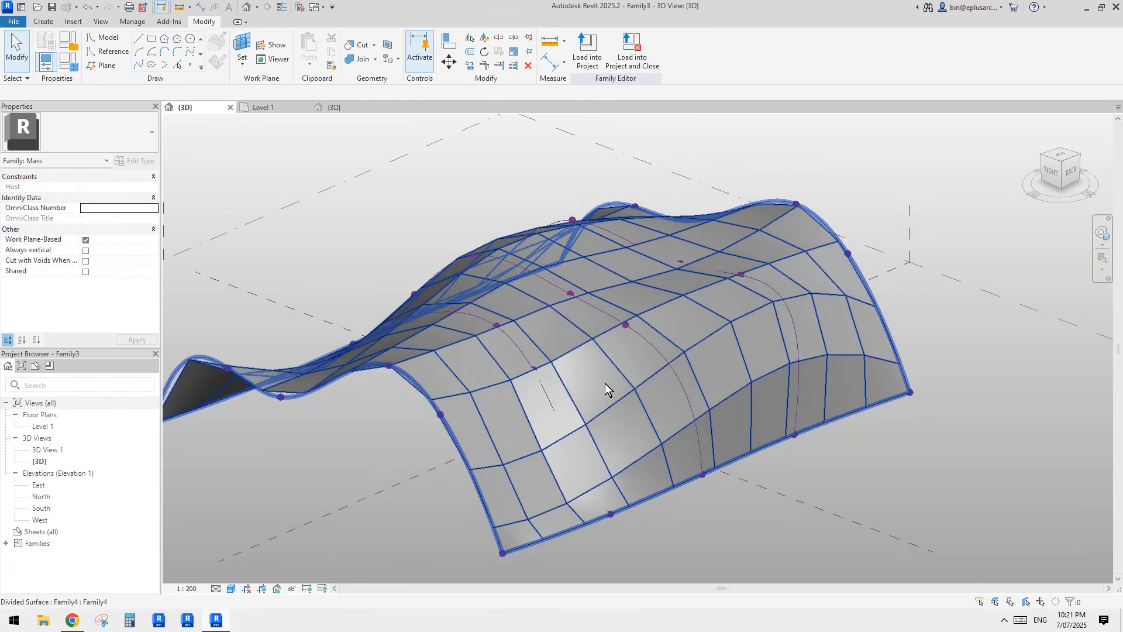
click(604, 384)
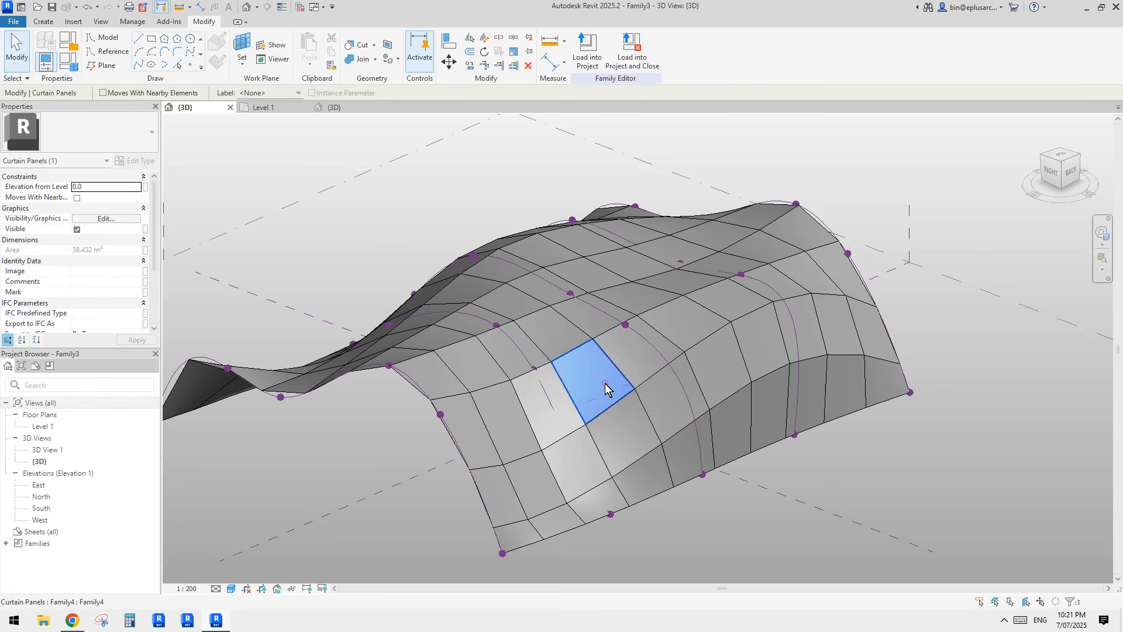
shift+middle_drag(604, 383, 585, 346)
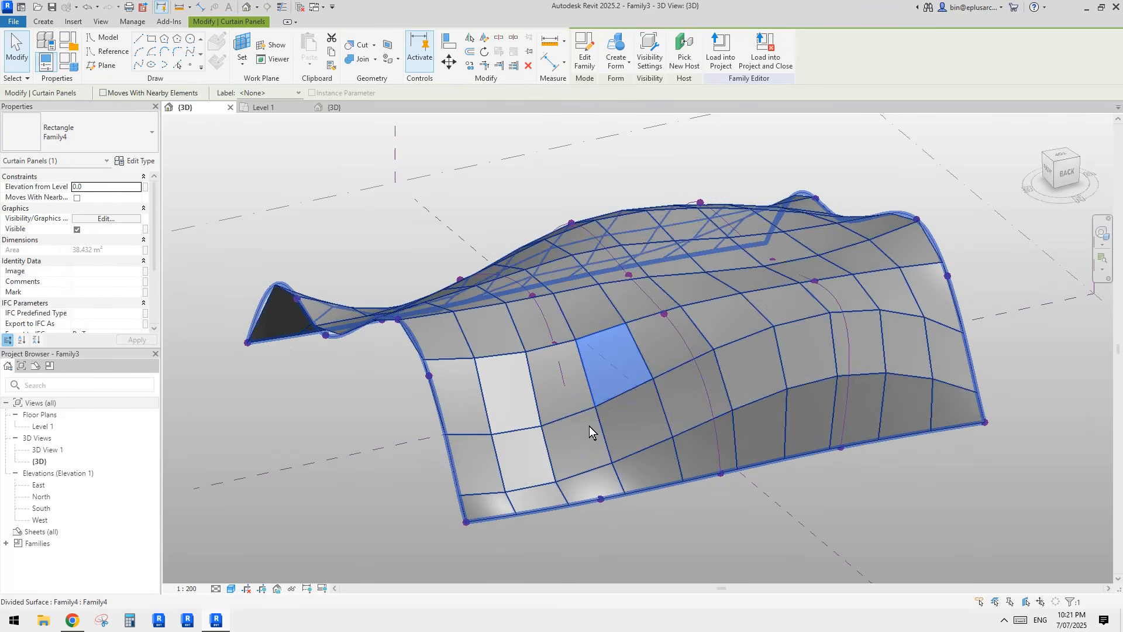
click(517, 403)
shift+middle_drag(527, 404, 616, 324)
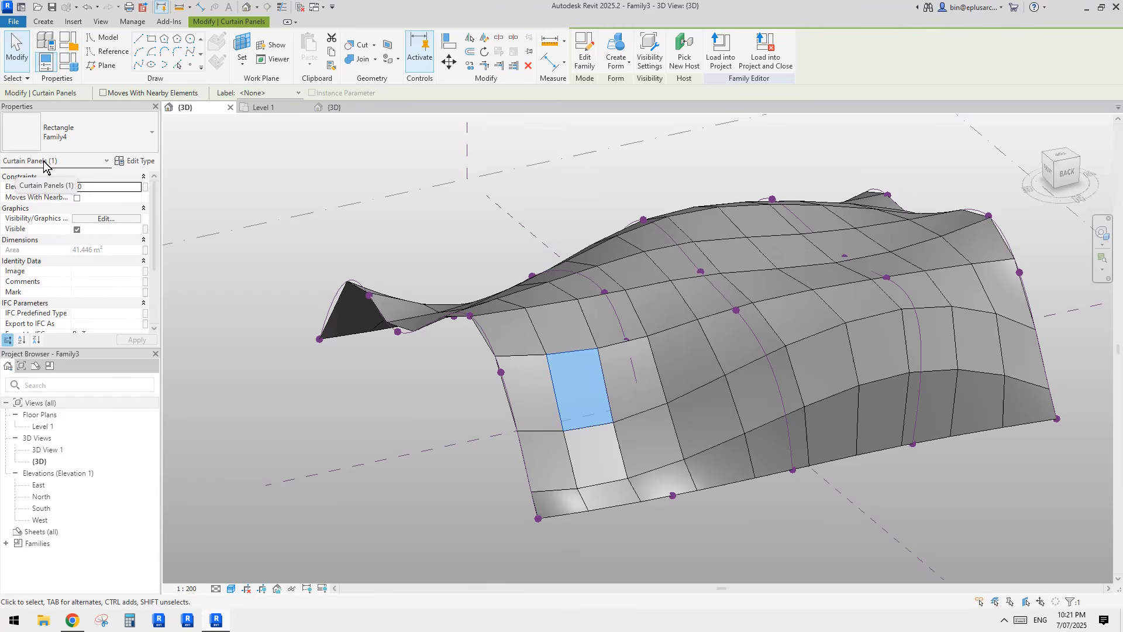
click(420, 401)
shift+middle_drag(640, 365, 633, 398)
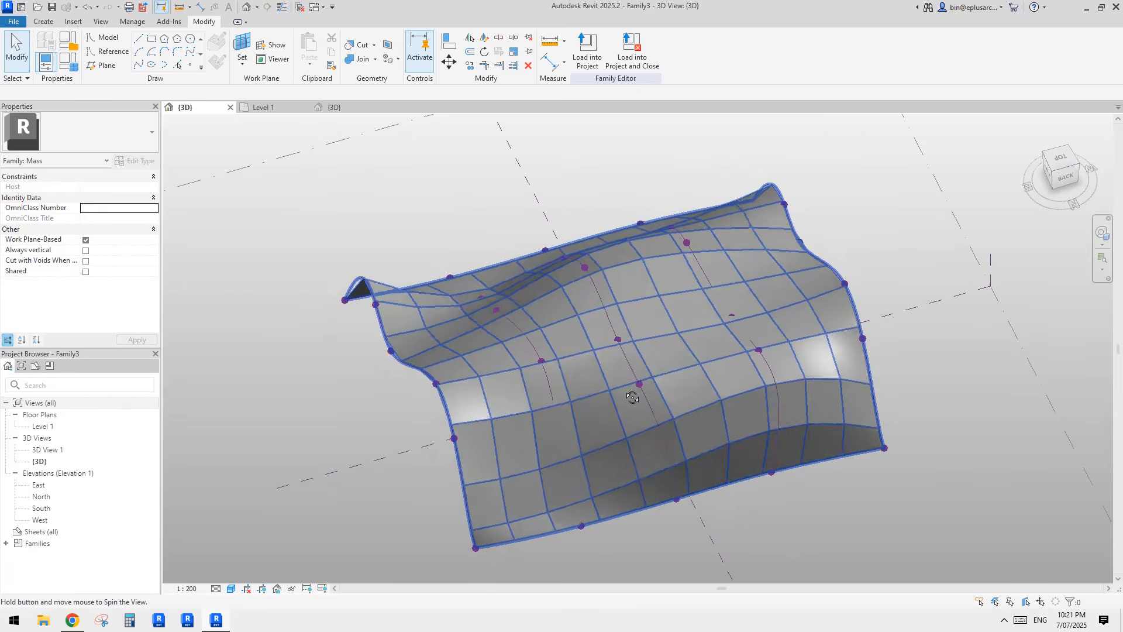
click(813, 361)
middle_drag(813, 360, 759, 354)
key(Escape)
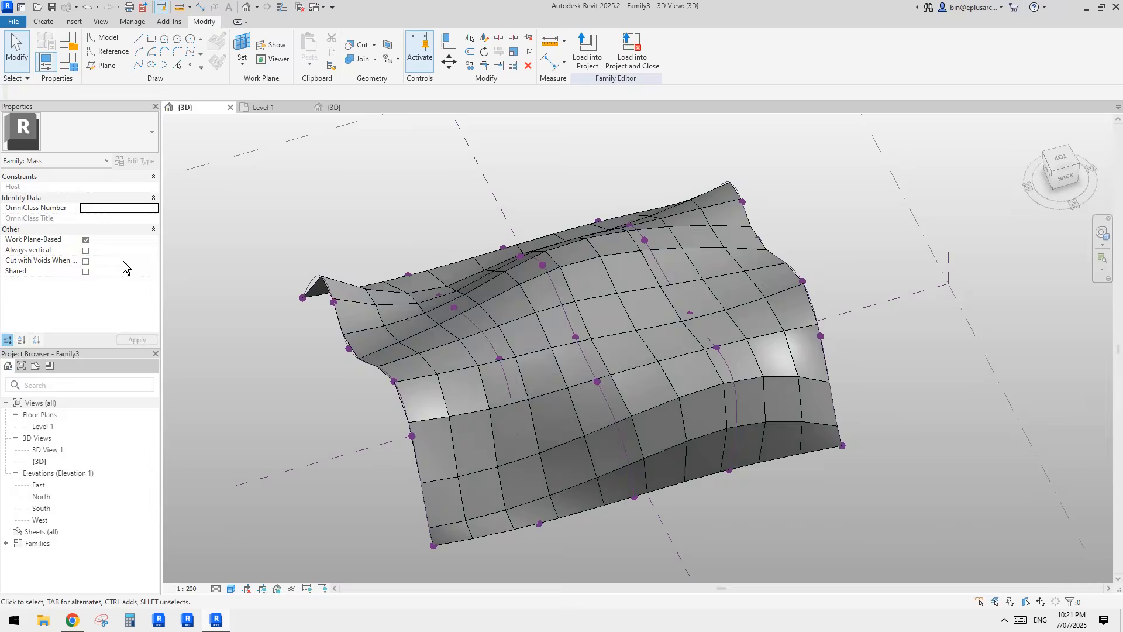
click(510, 311)
scroll(97, 279, down, 3)
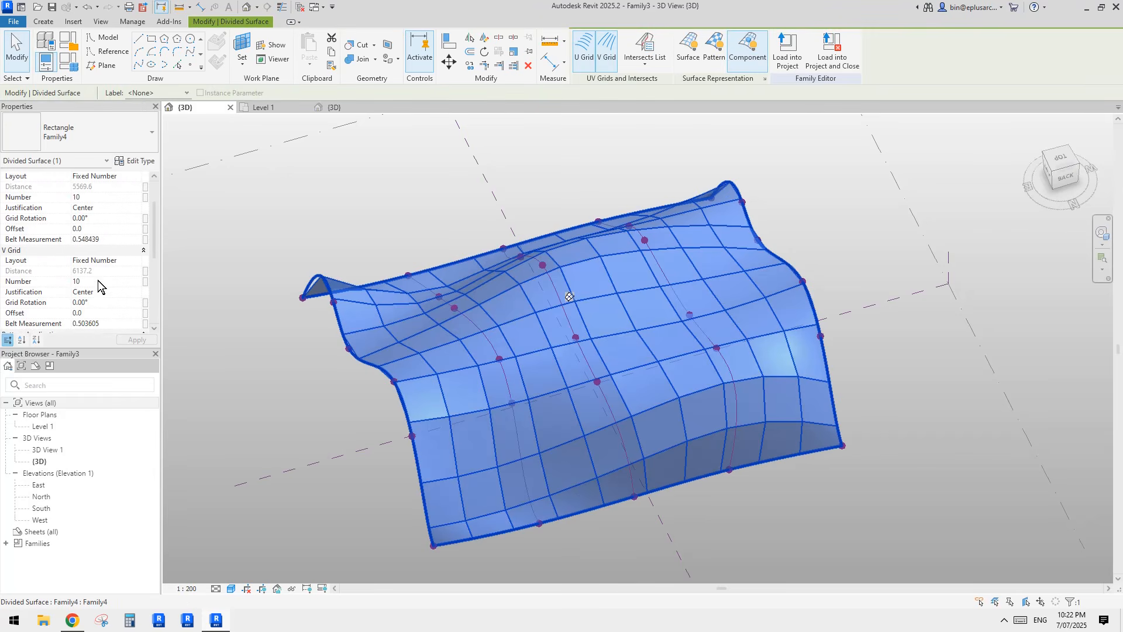
scroll(97, 280, down, 2)
scroll(97, 280, up, 3)
scroll(97, 279, down, 3)
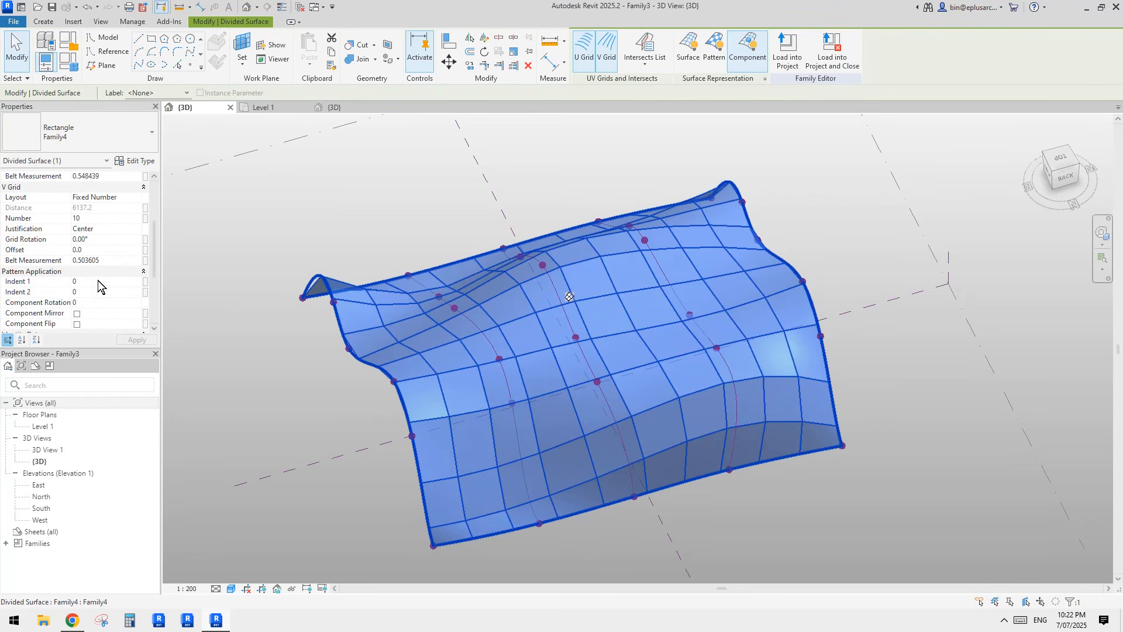
key(Escape)
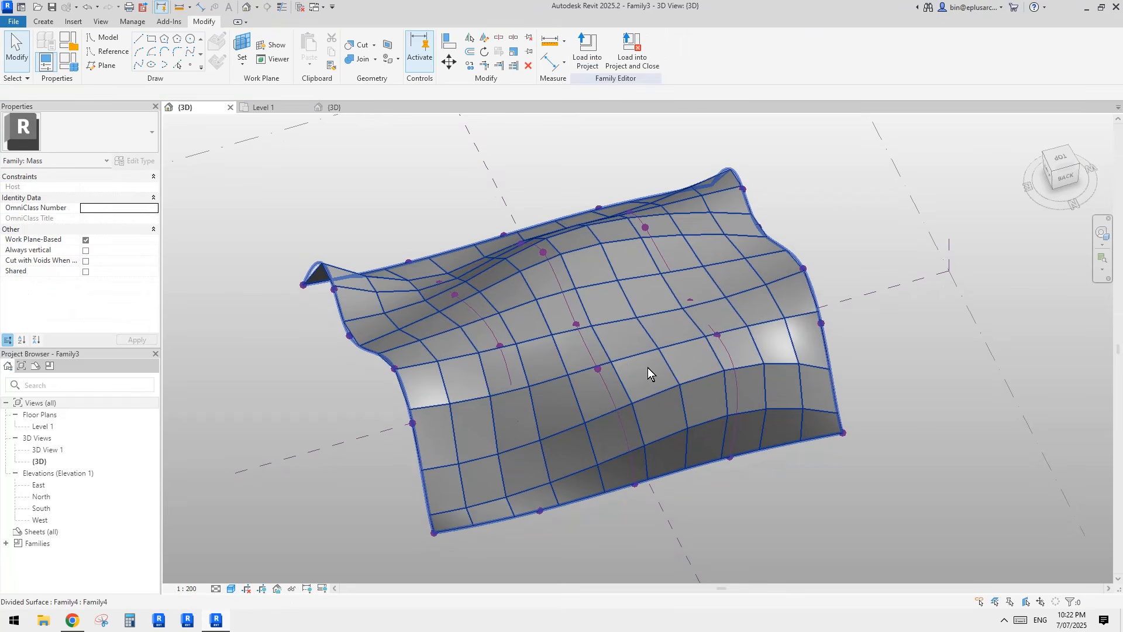
key(Tab)
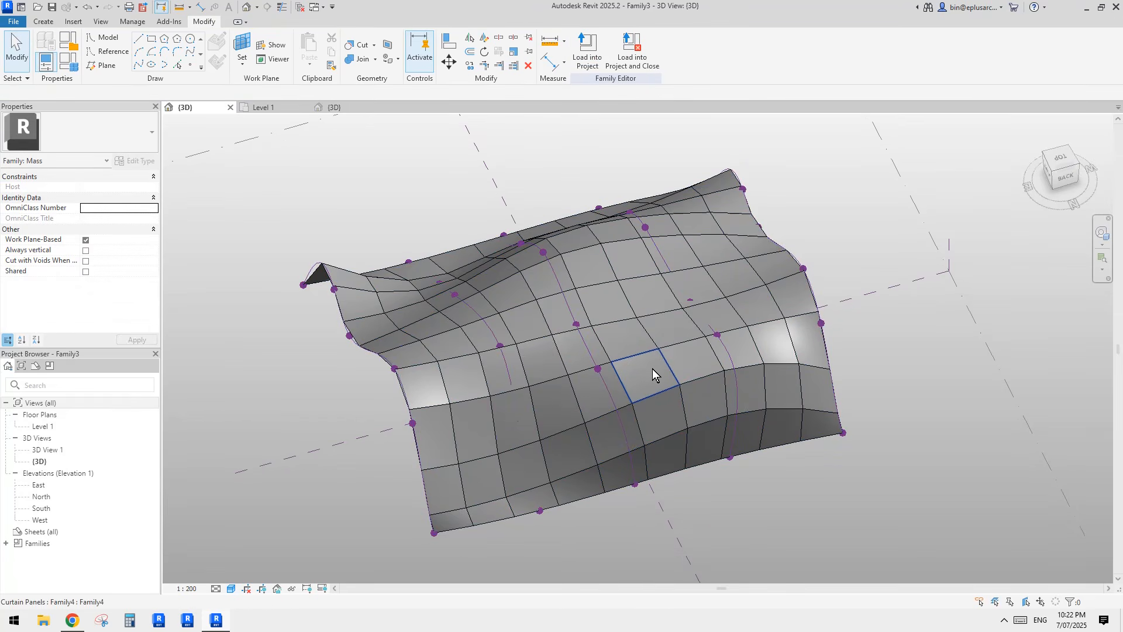
click(652, 368)
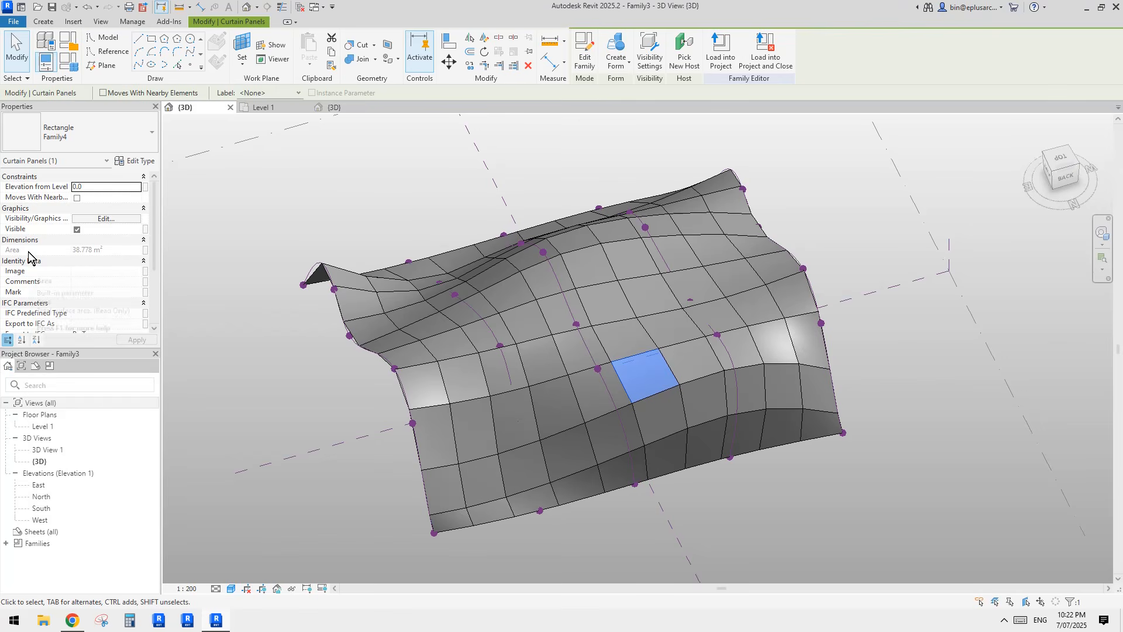
click(387, 209)
middle_drag(387, 209, 393, 200)
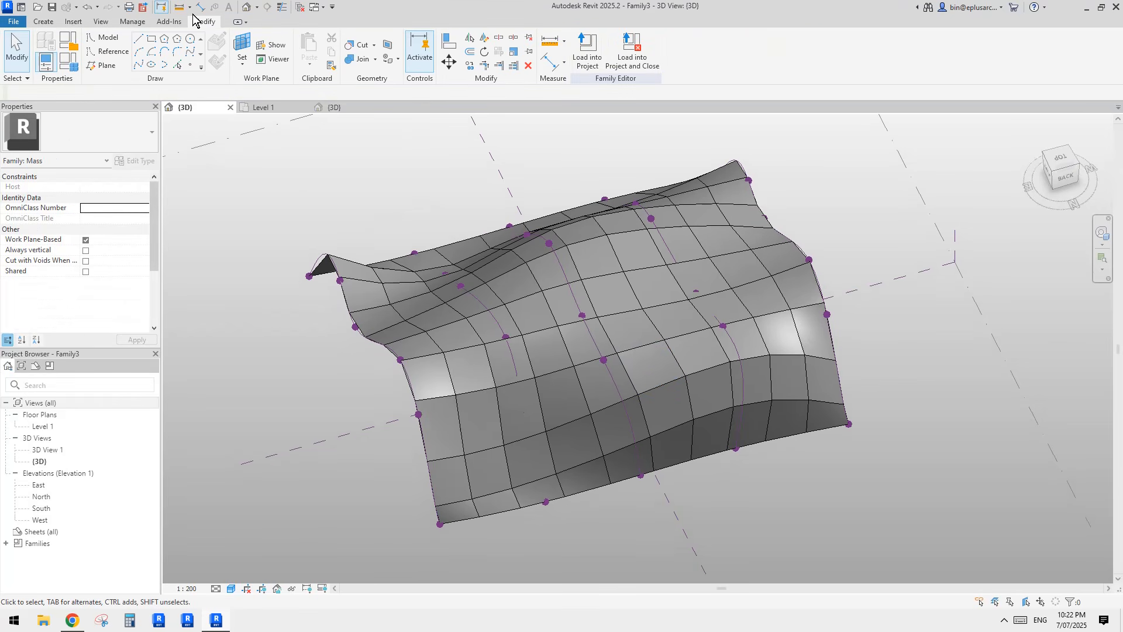
Step: Pan and orbit around the vault, then select its divided surface to expose U/V grid properties
click(100, 21)
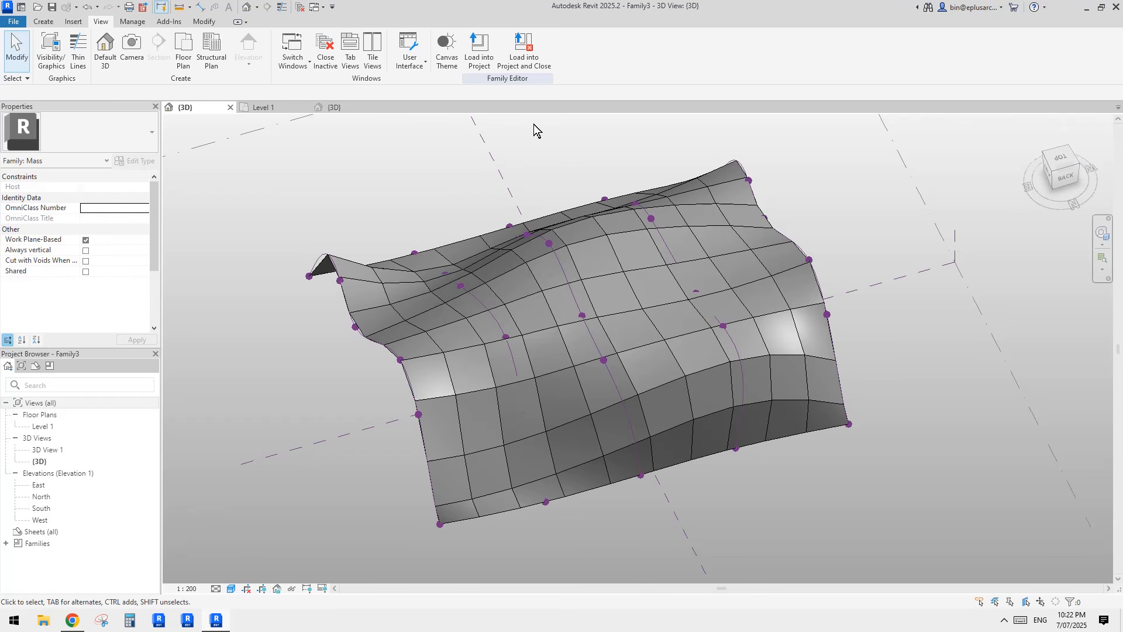
mouse_move(539, 156)
middle_down()
mouse_move(565, 175)
mouse_move(557, 169)
middle_up()
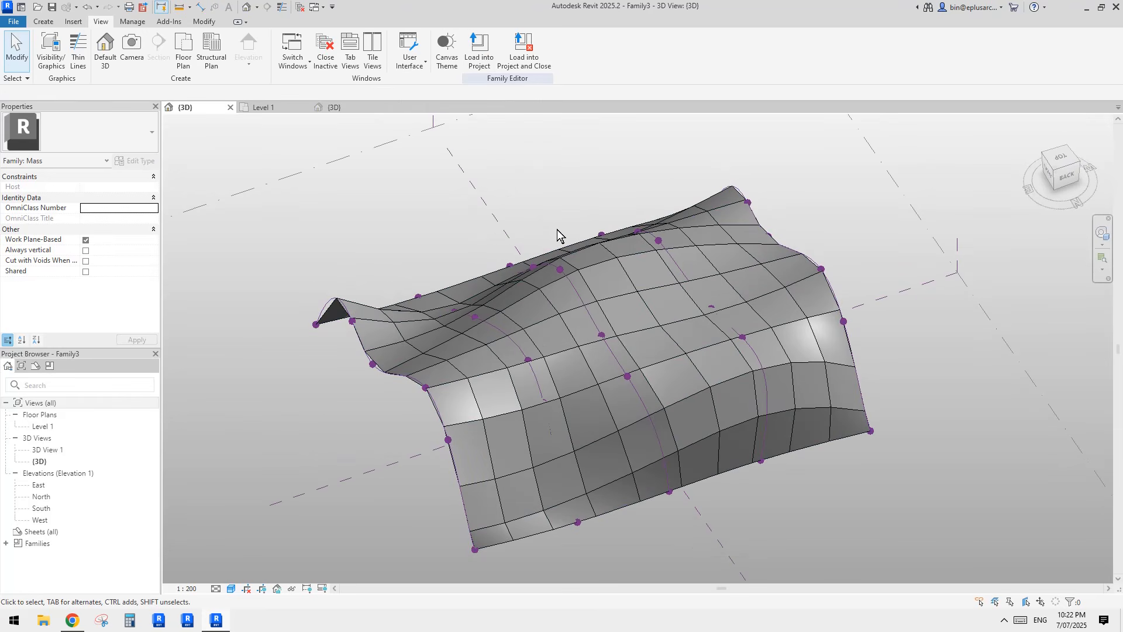
middle_drag(572, 251, 546, 252)
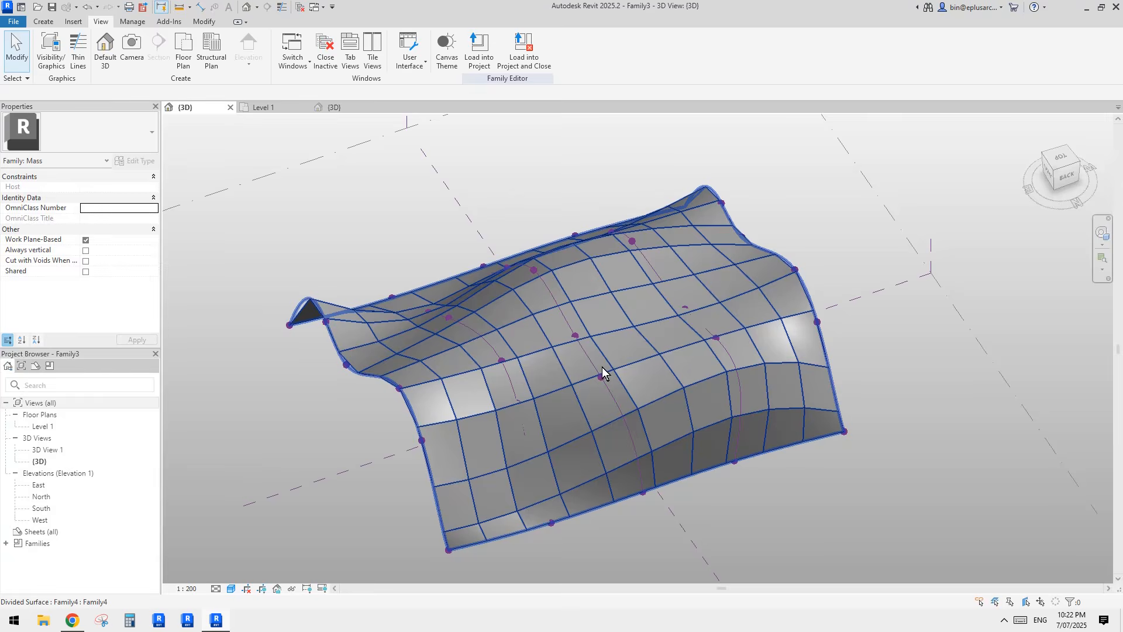
shift+middle_drag(565, 366, 631, 357)
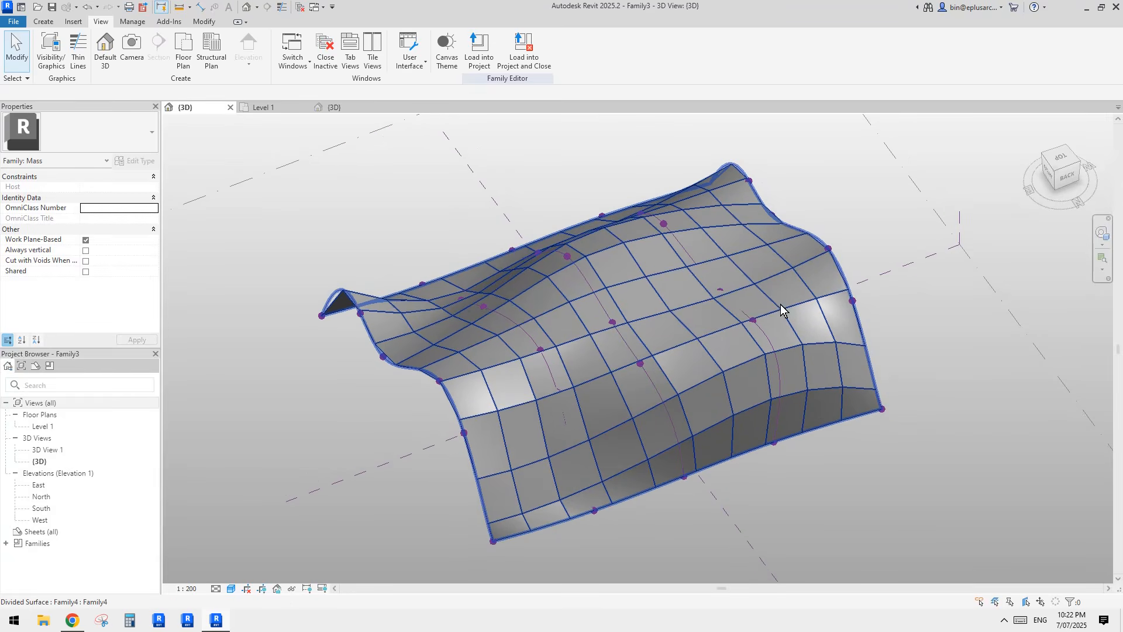
shift+middle_drag(735, 300, 795, 284)
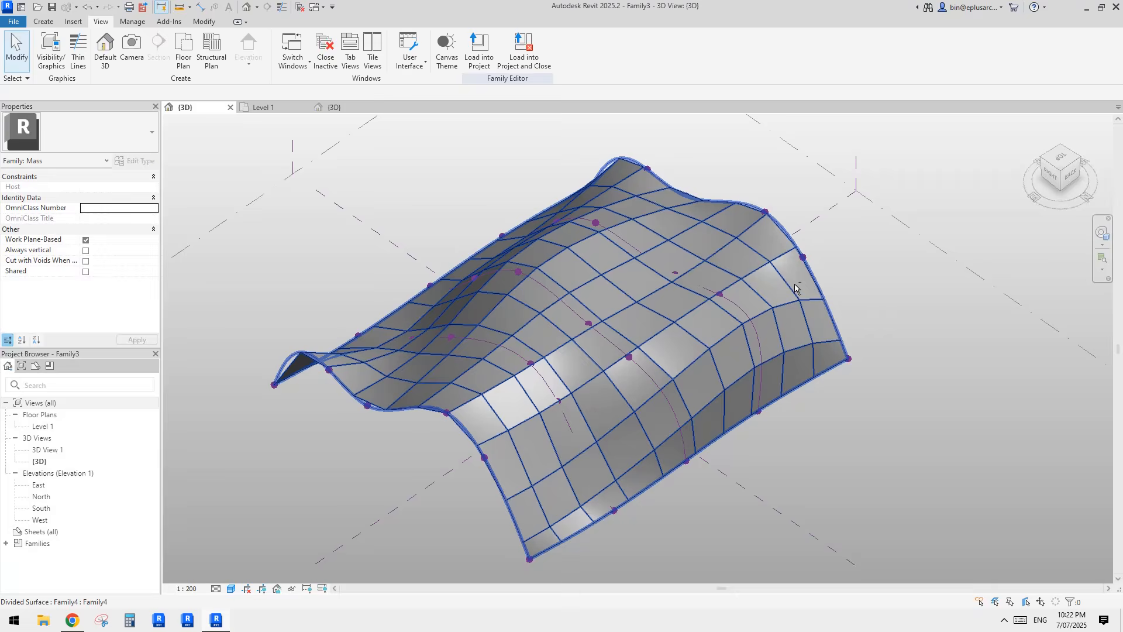
click(666, 324)
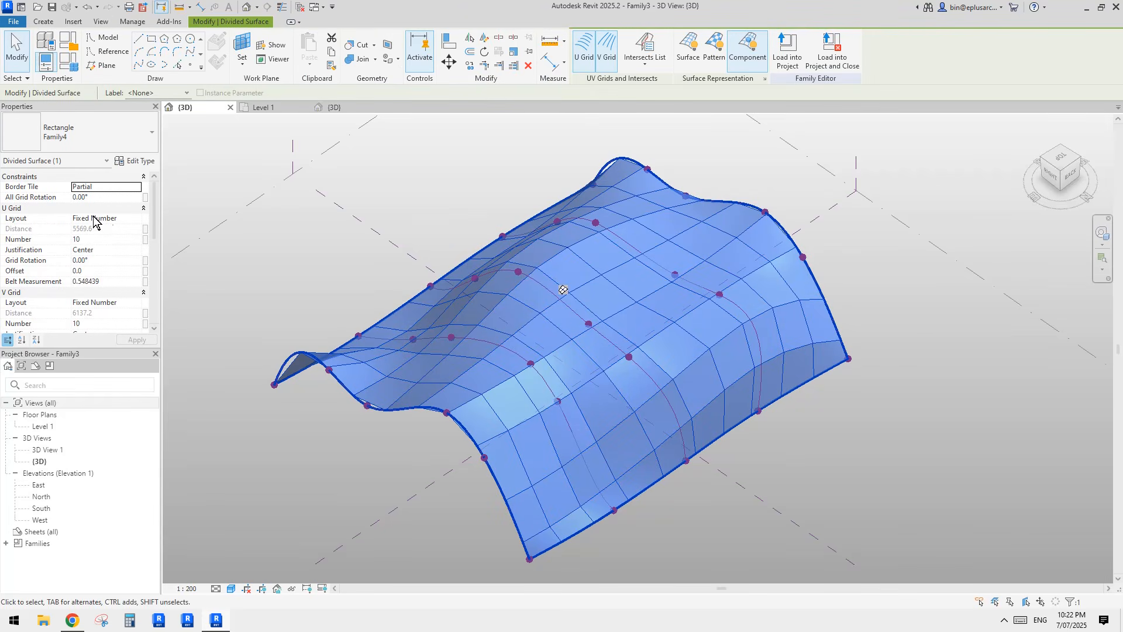
Step: Reselect the divided surface and frame the vault in the 3D view
middle_drag(368, 325, 362, 288)
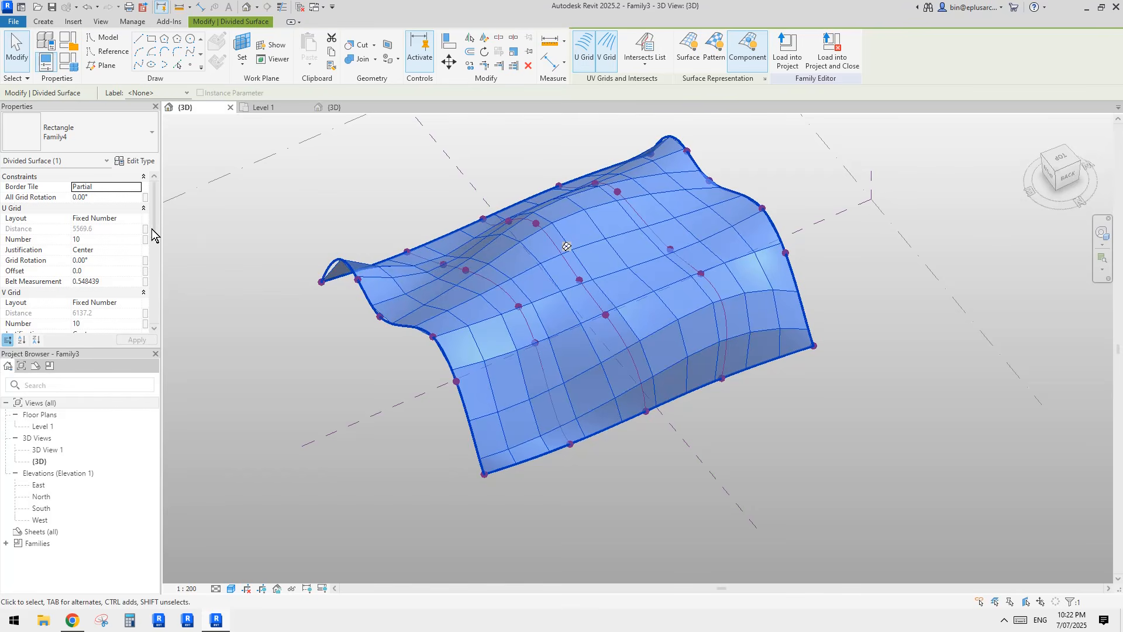
middle_drag(506, 283, 503, 294)
click(348, 226)
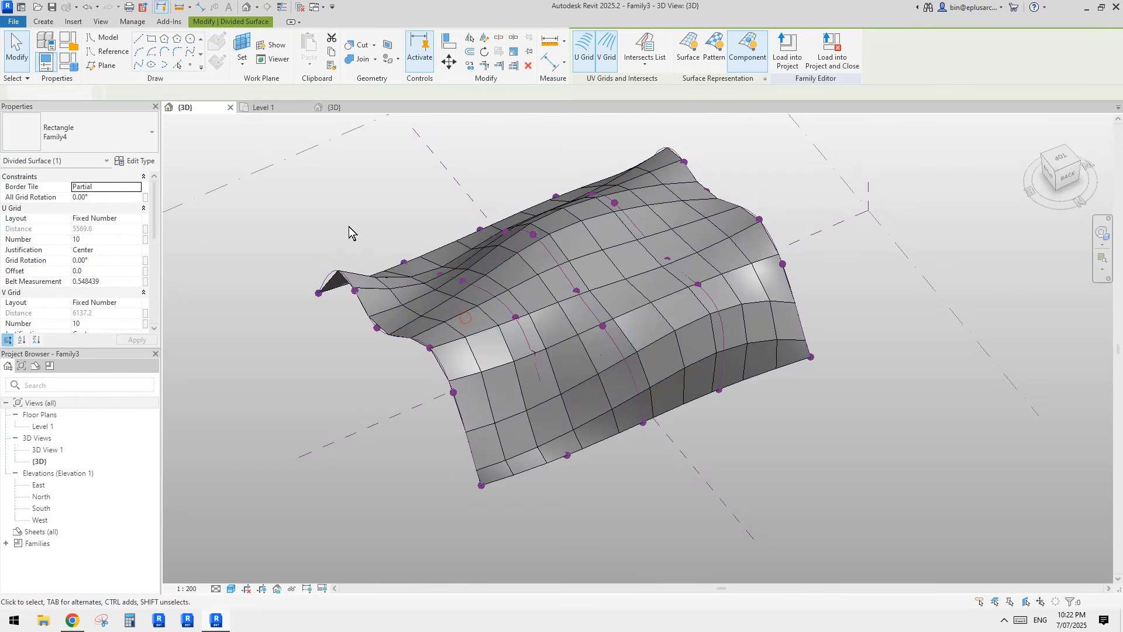
click(466, 317)
drag(461, 307, 714, 251)
shift+middle_drag(714, 251, 433, 307)
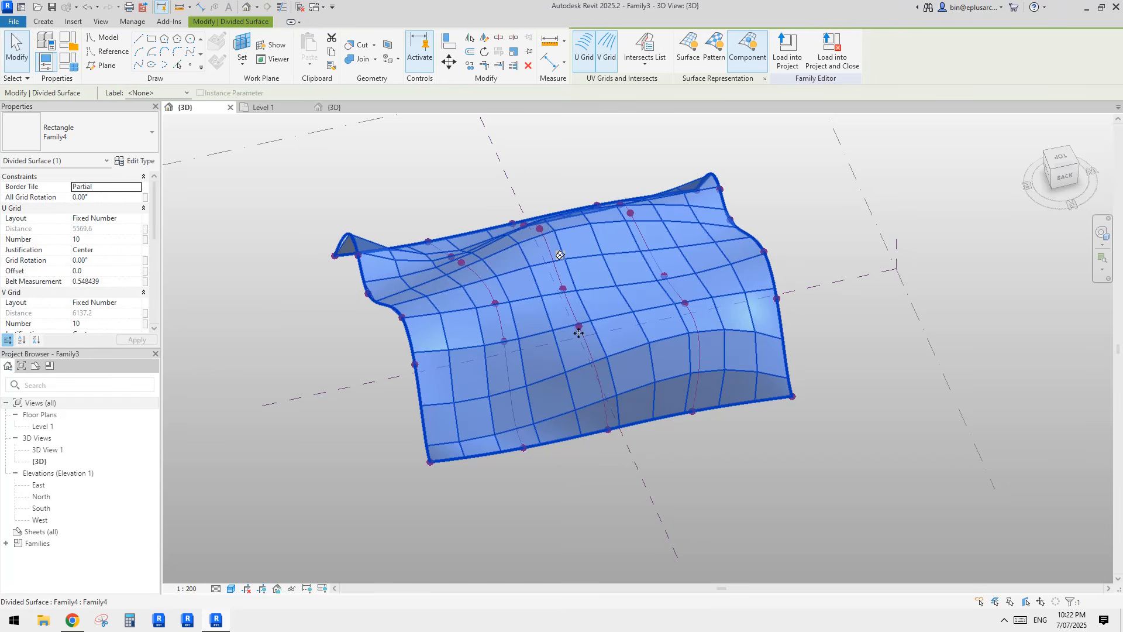
scroll(640, 329, up, 1)
shift+middle_drag(608, 336, 633, 338)
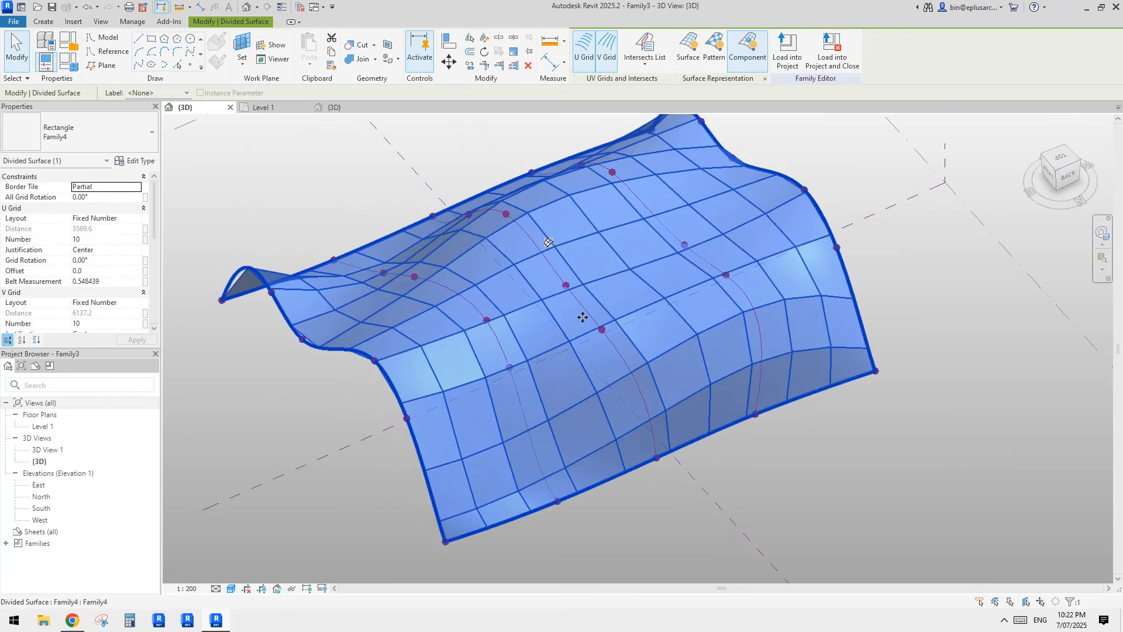
middle_drag(574, 307, 576, 322)
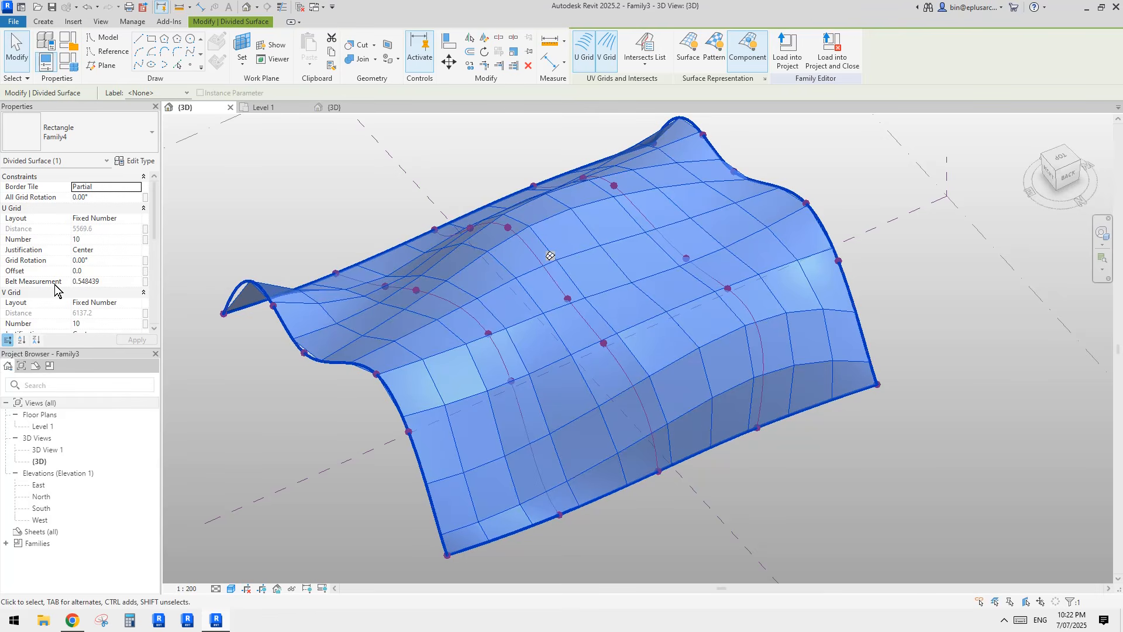
middle_drag(536, 253, 514, 267)
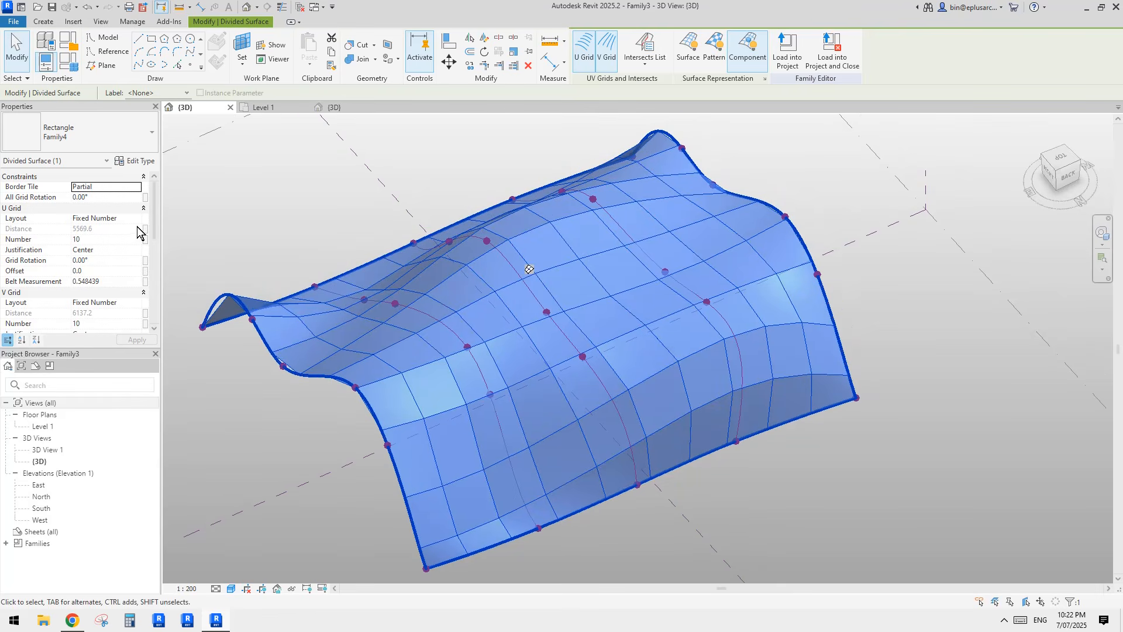
Step: Switch the U grid layout to Fixed Distance with a 500 spacing
click(136, 218)
click(136, 218)
click(136, 219)
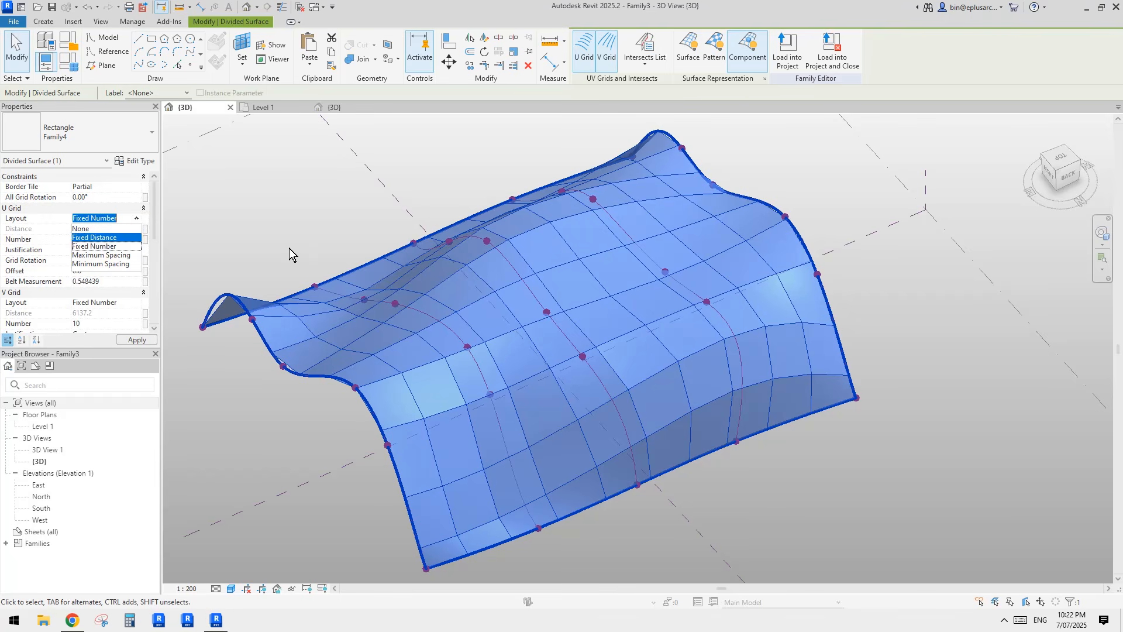
click(102, 238)
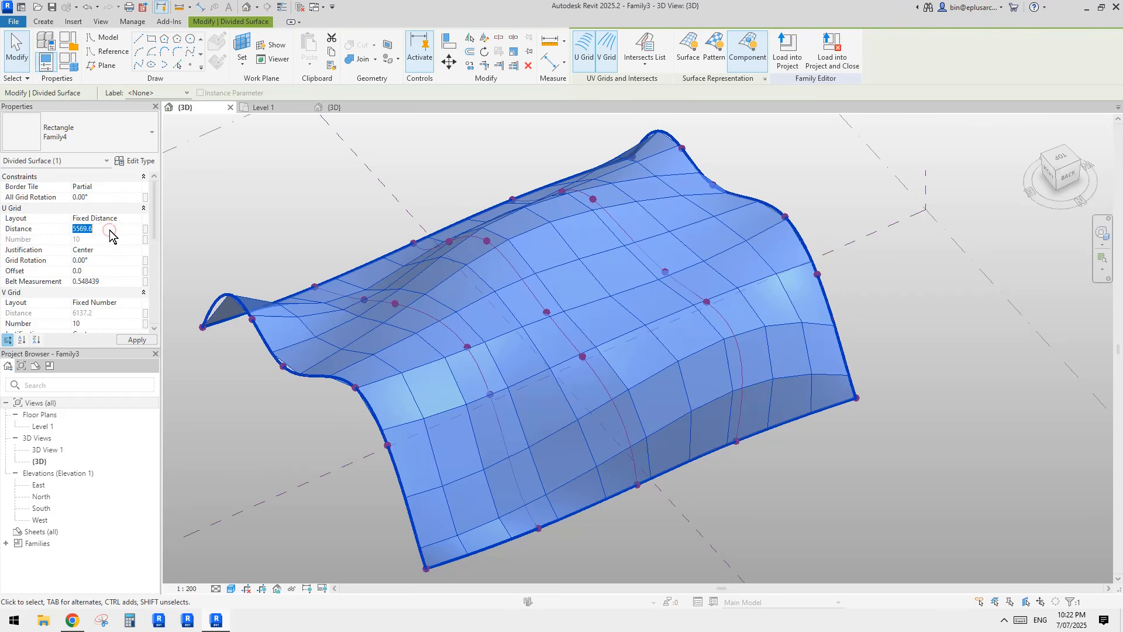
text(500)
drag(102, 230, 59, 226)
text(5)
key(Return)
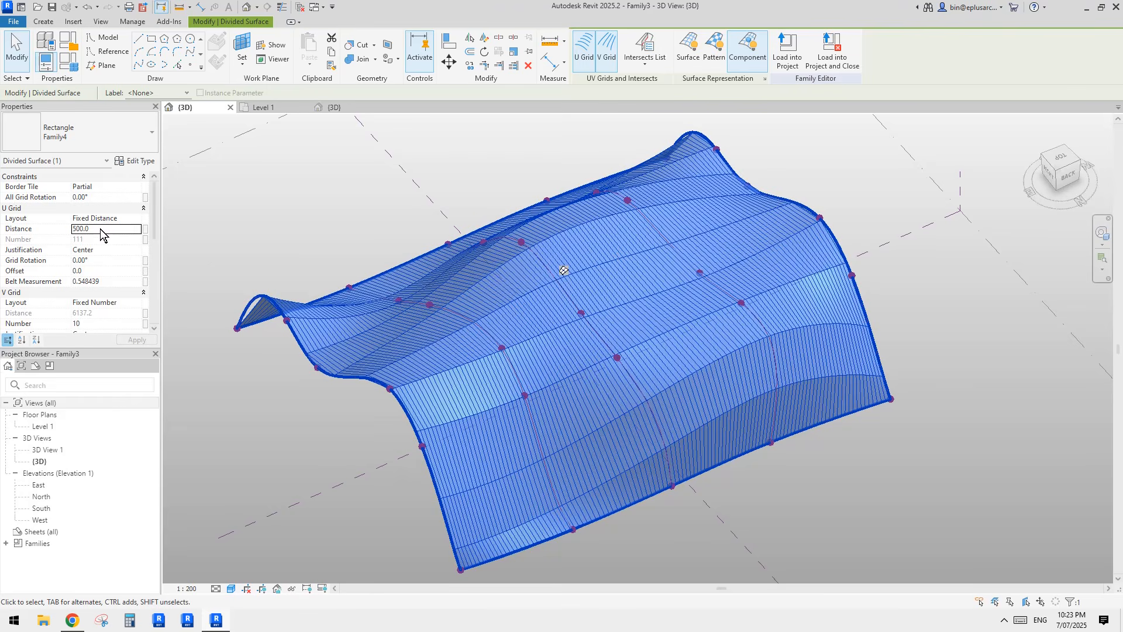
Step: Raise the U grid distance to 5000 and inspect the larger panels
click(104, 228)
text(50)
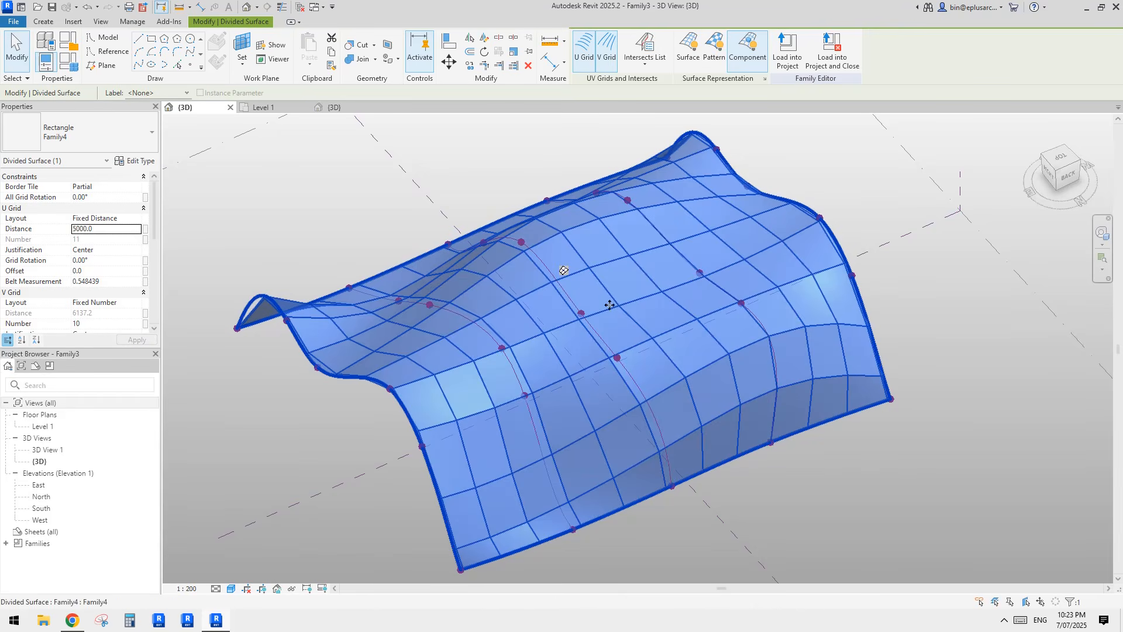
shift+middle_drag(610, 305, 468, 326)
scroll(324, 233, up, 5)
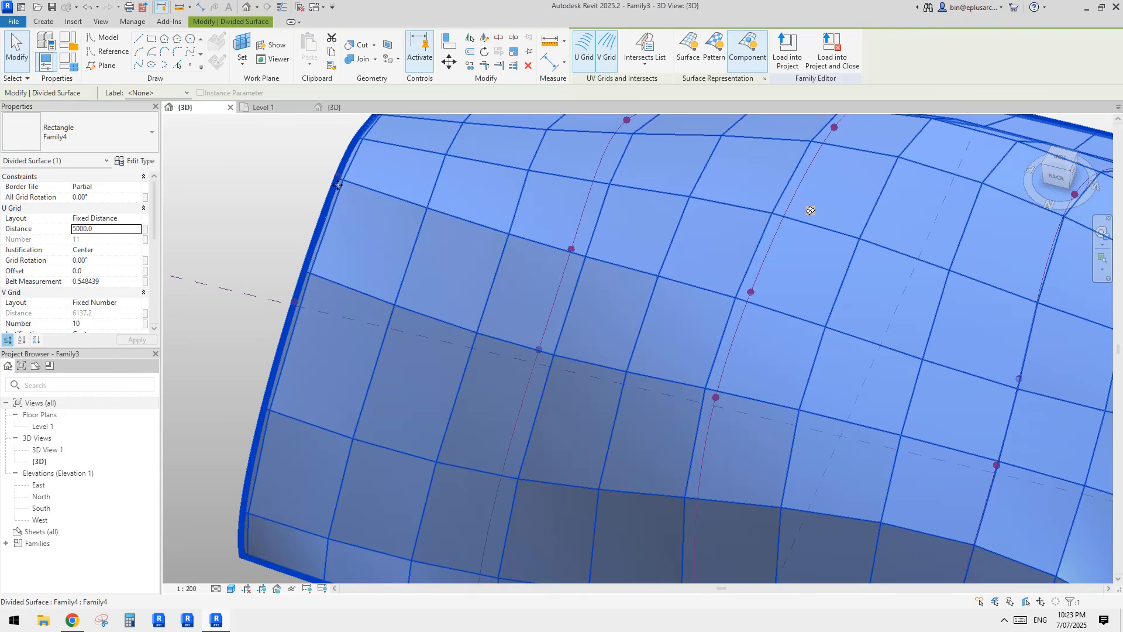
shift+middle_drag(324, 232, 328, 227)
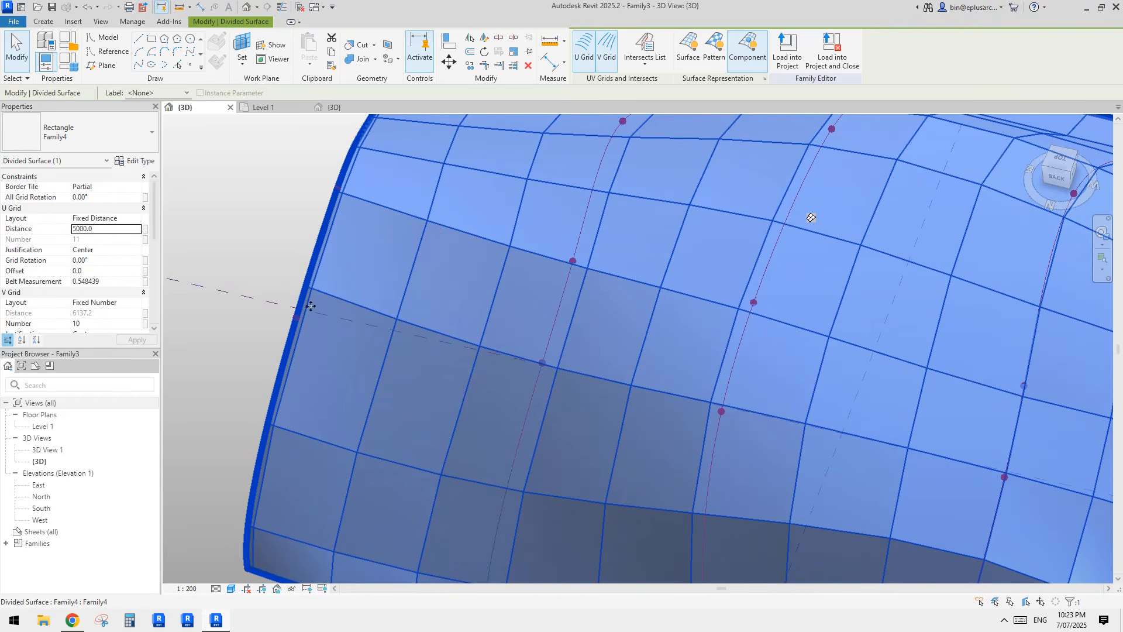
middle_drag(311, 306, 311, 311)
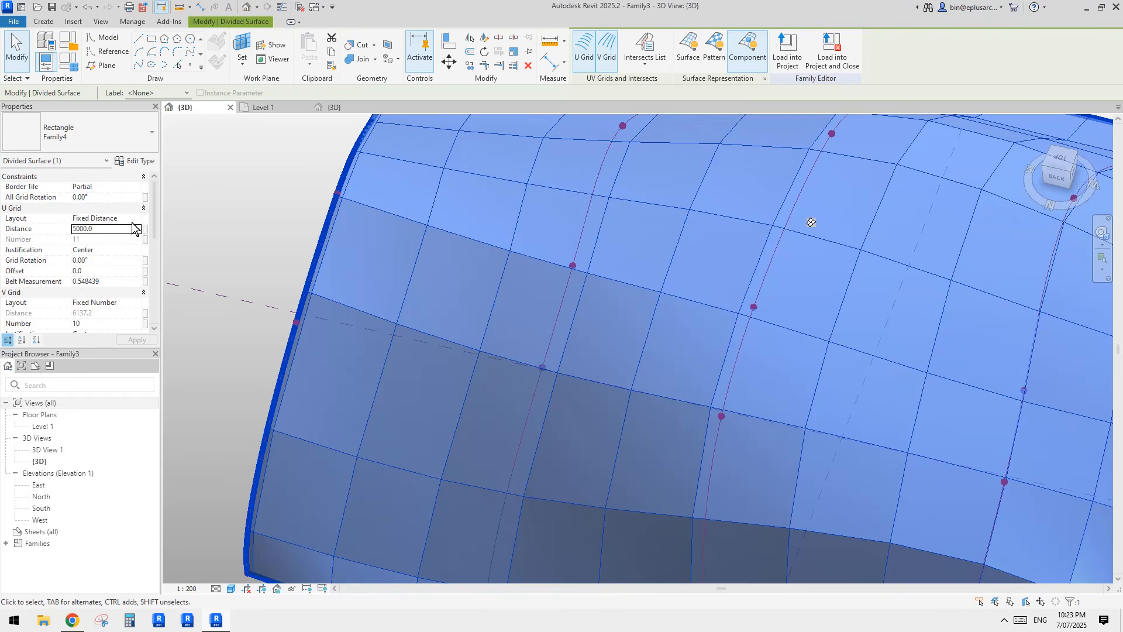
click(135, 218)
Step: Set both U and V grid layouts to Maximum Spacing
click(136, 219)
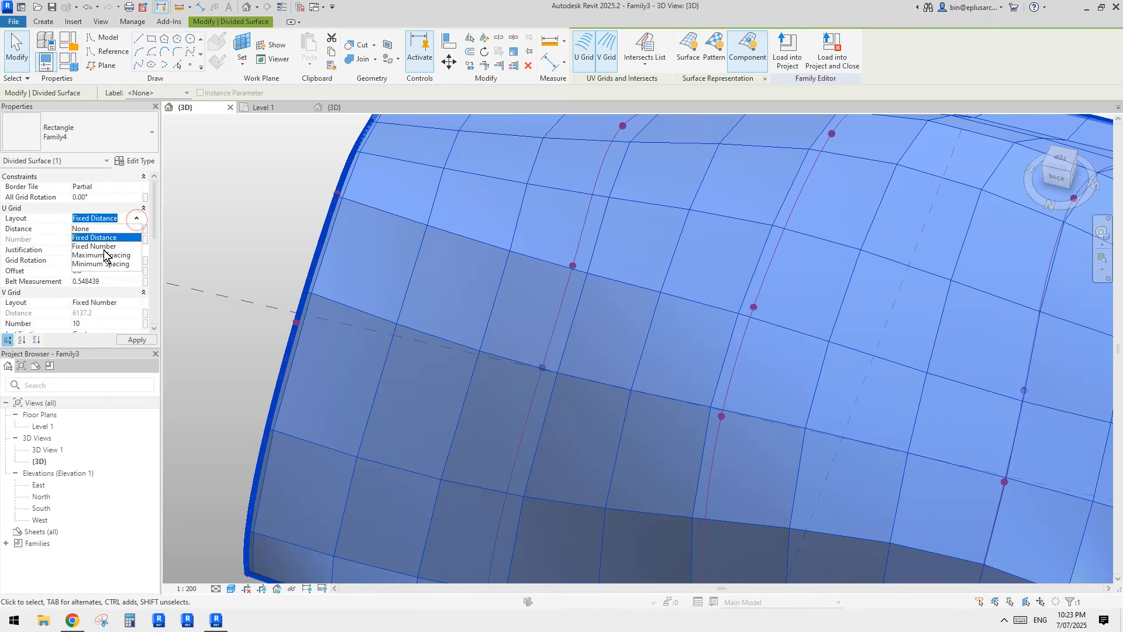
click(103, 255)
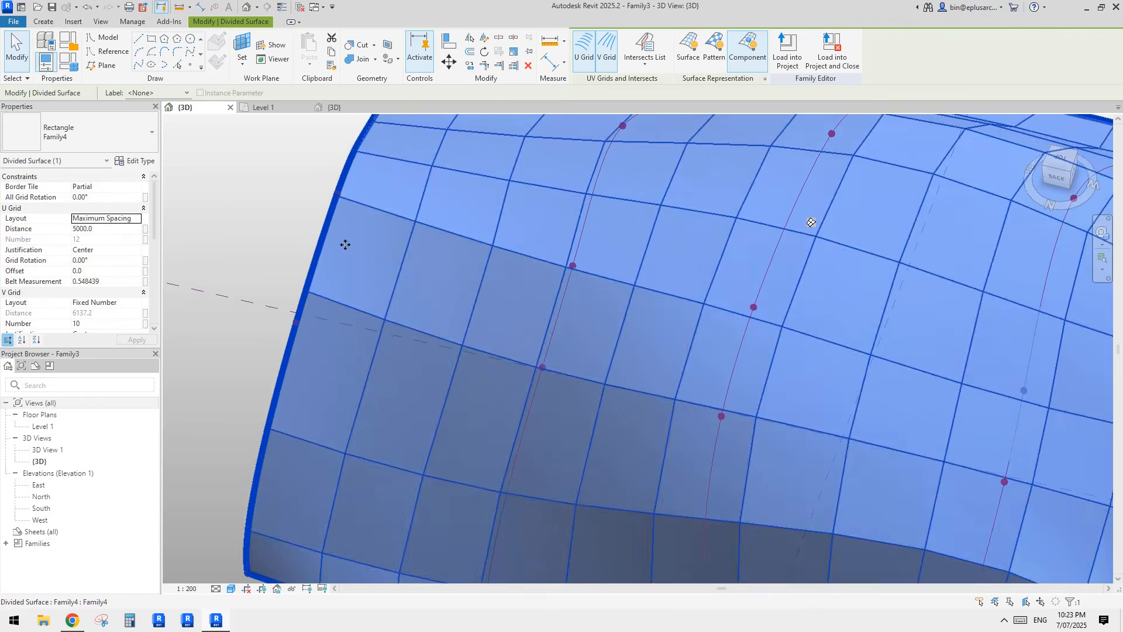
scroll(345, 244, down, 3)
middle_drag(695, 305, 612, 326)
shift+middle_drag(612, 325, 711, 311)
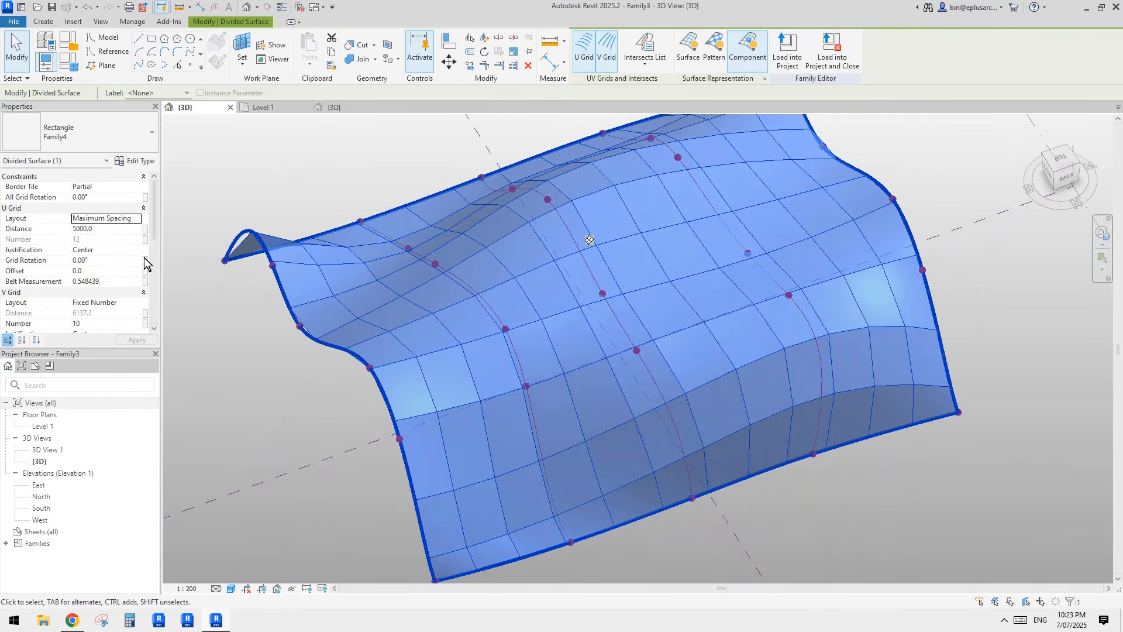
click(131, 304)
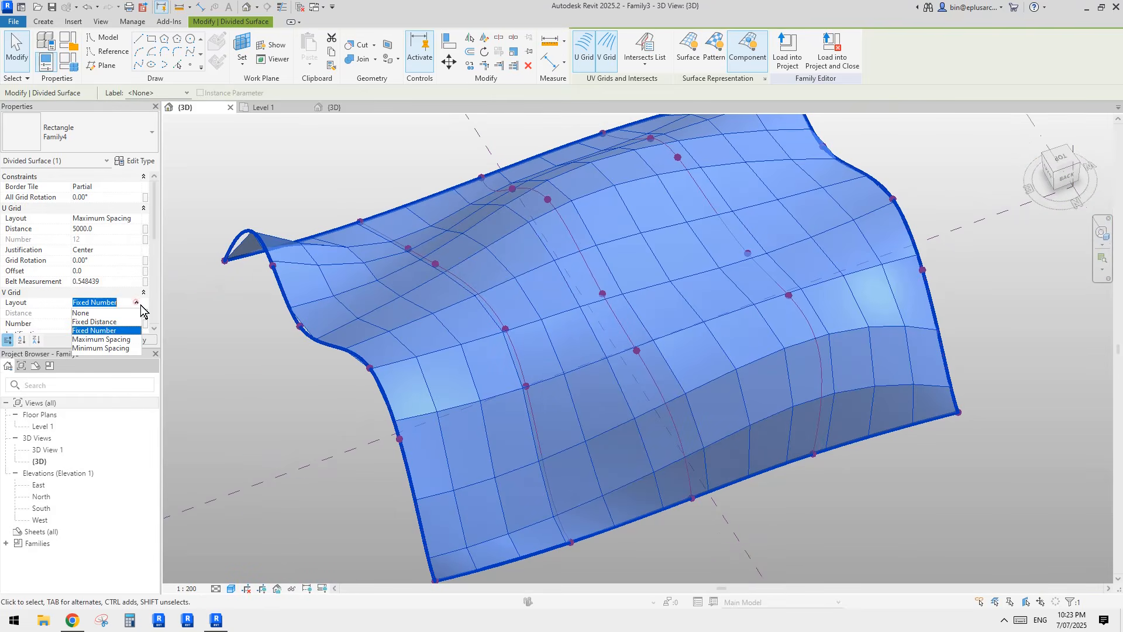
click(100, 339)
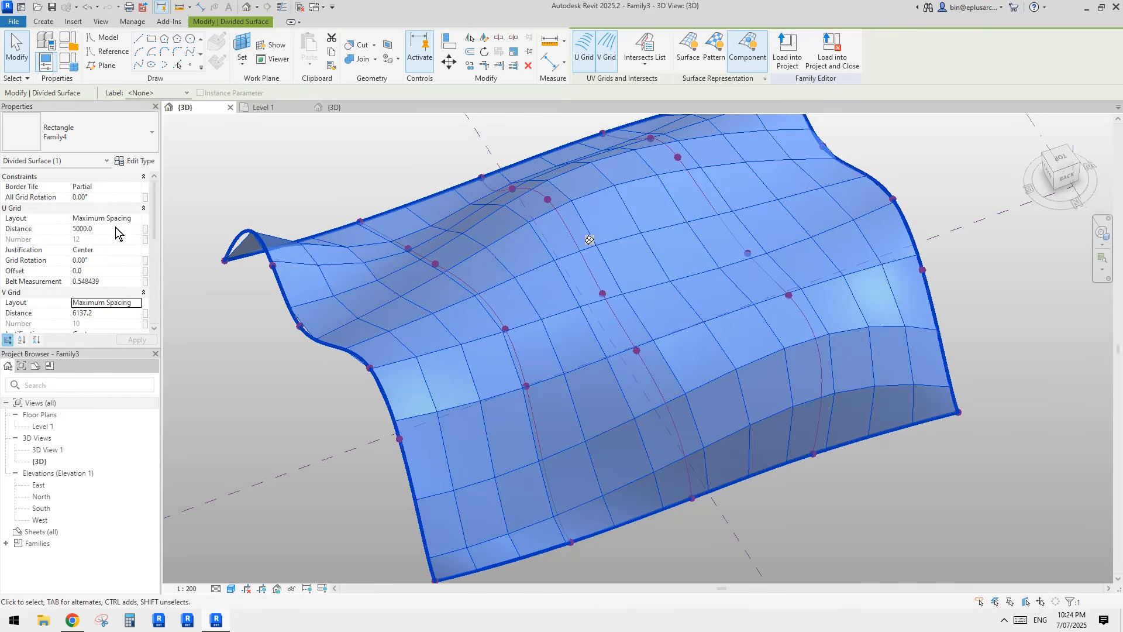
Step: Create a new instance parameter named Spacing and link the U Grid Distance to it
click(145, 229)
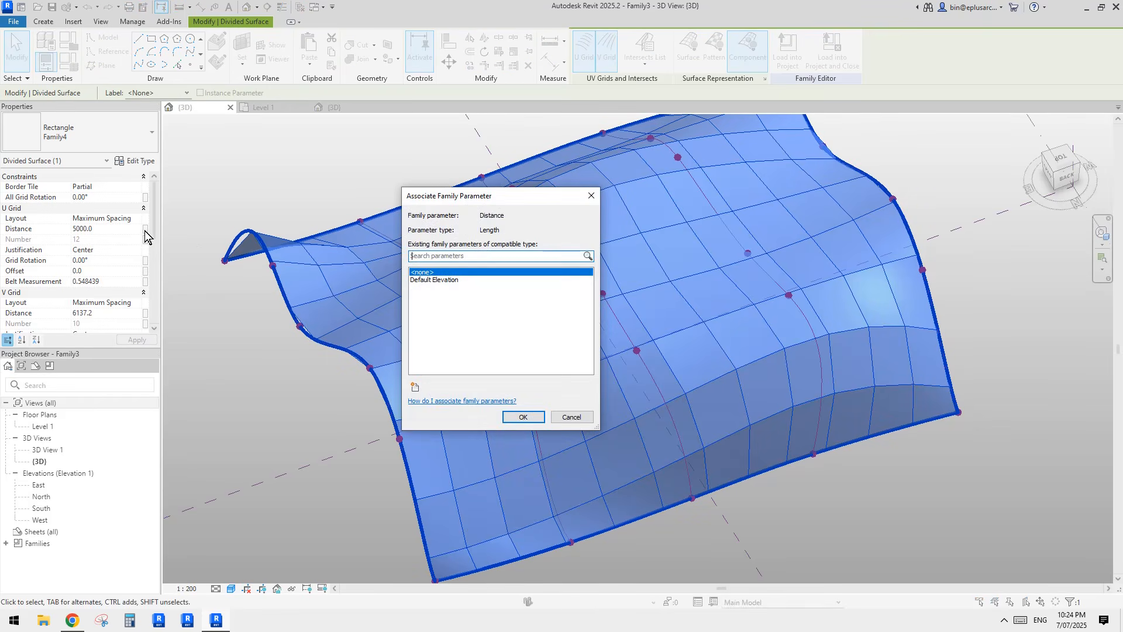
click(414, 387)
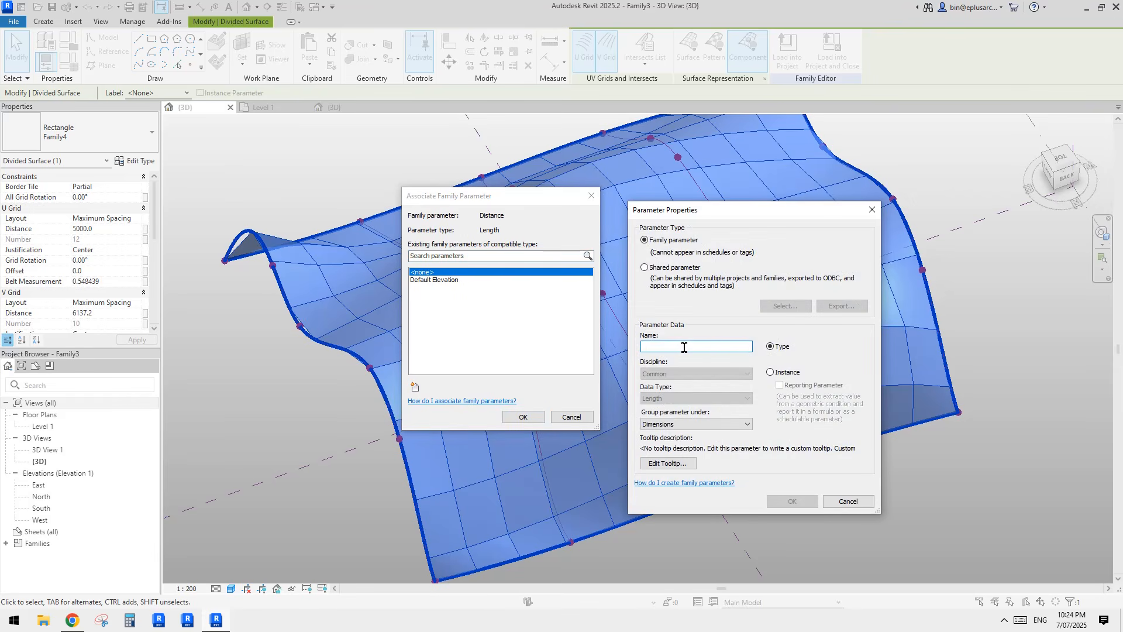
key(Caps_Lock)
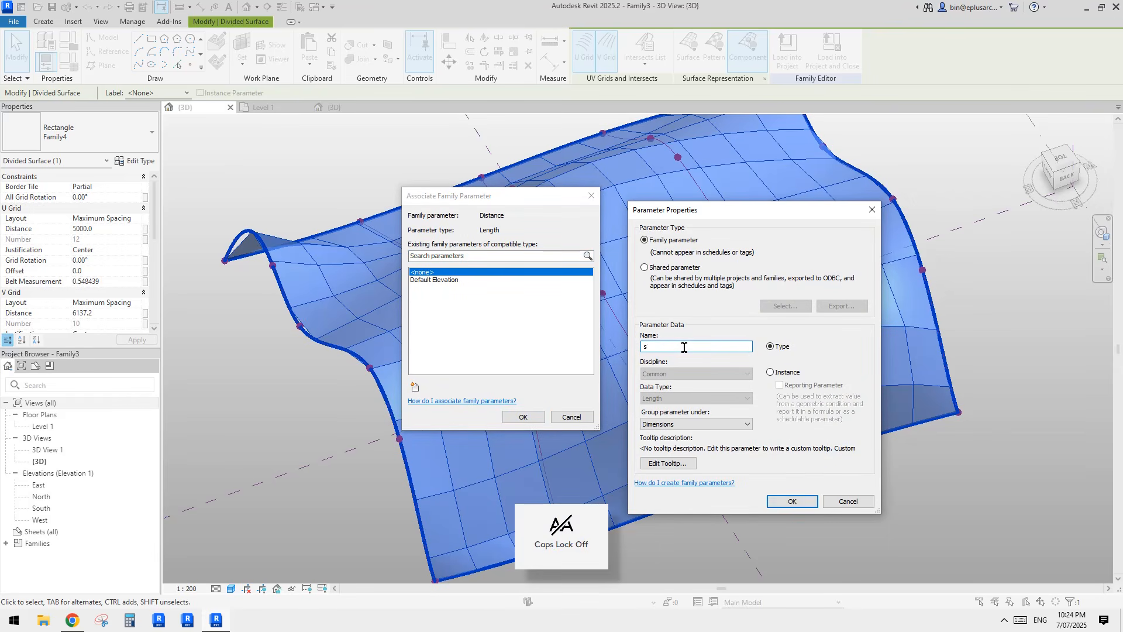
key(BackSpace)
text(s)
key(BackSpace)
key(Caps_Lock)
text(S)
key(Caps_Lock)
text(pacing)
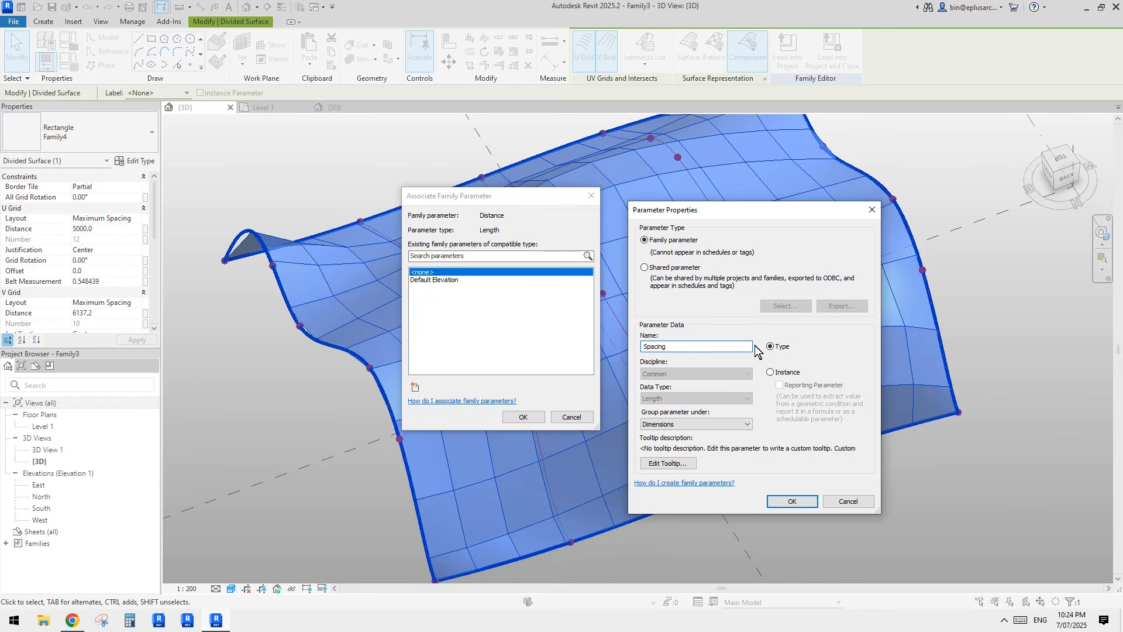
click(770, 372)
click(792, 502)
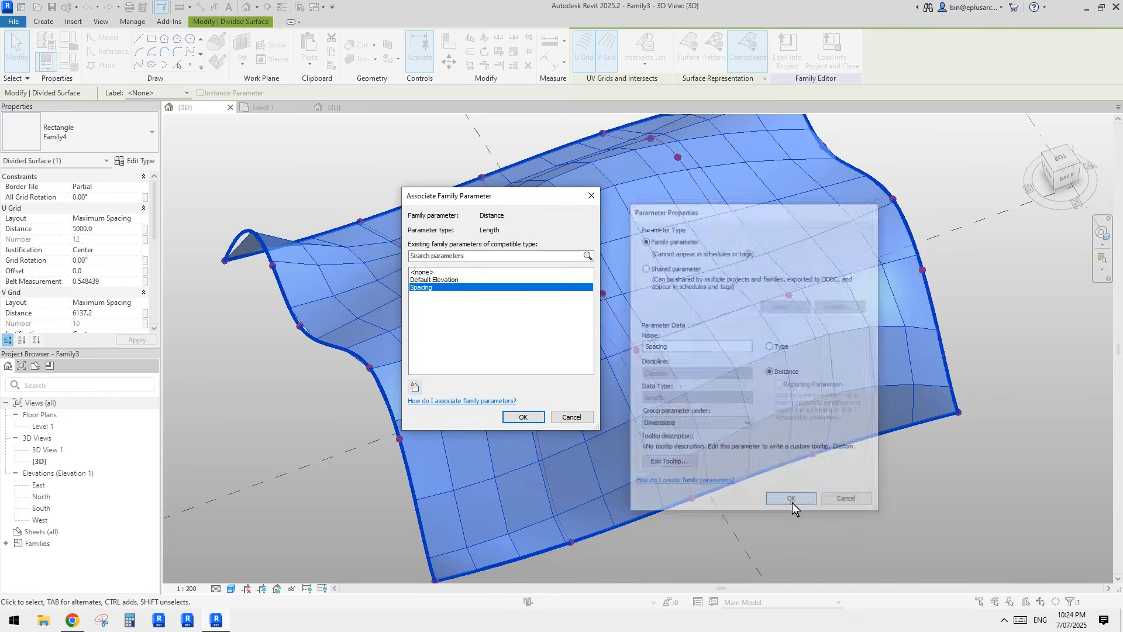
click(523, 416)
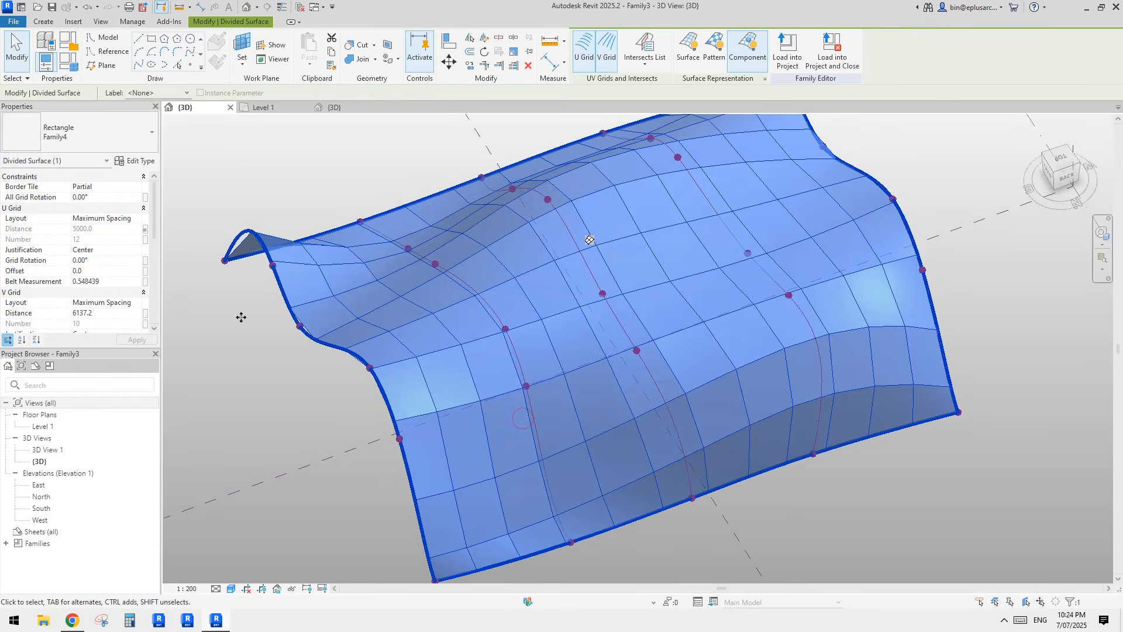
Step: Link the V Grid Distance to the Spacing parameter as well
click(147, 315)
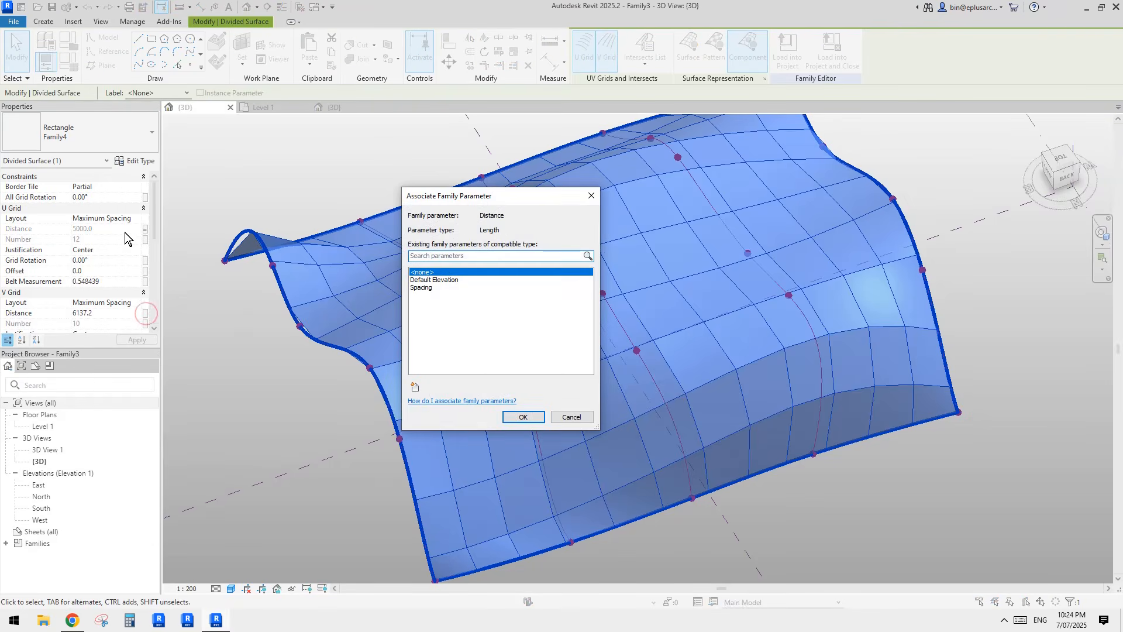
click(440, 287)
click(523, 417)
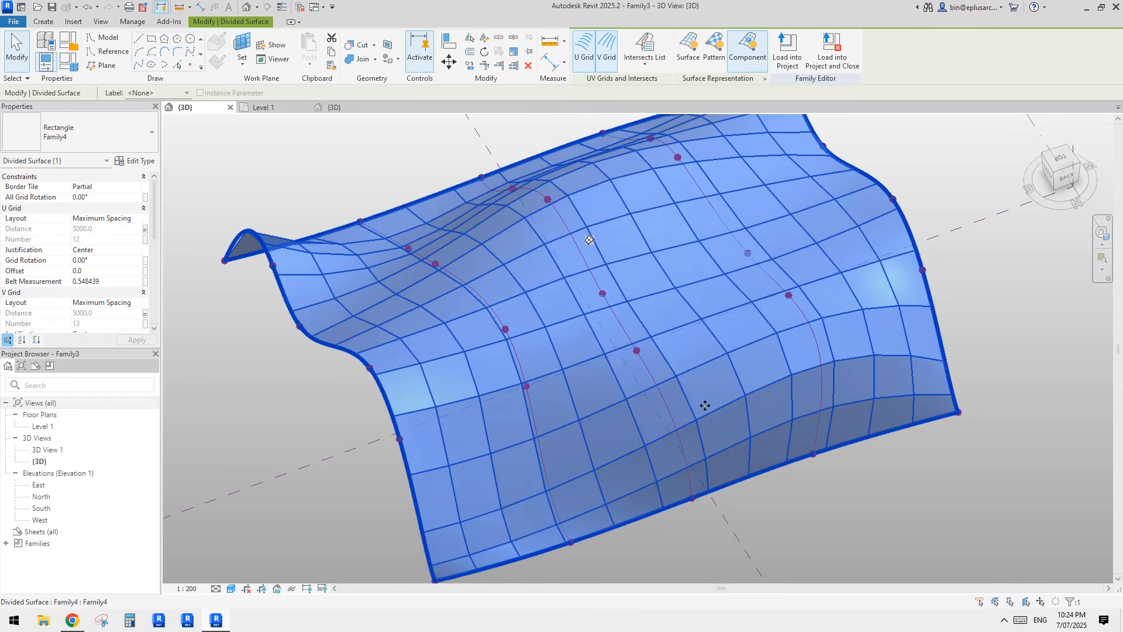
Step: Orbit the surface once more and close the Level 1 view
mouse_move(597, 451)
shift+middle_down()
mouse_move(594, 435)
mouse_move(565, 428)
mouse_move(652, 427)
mouse_move(704, 403)
shift+middle_up()
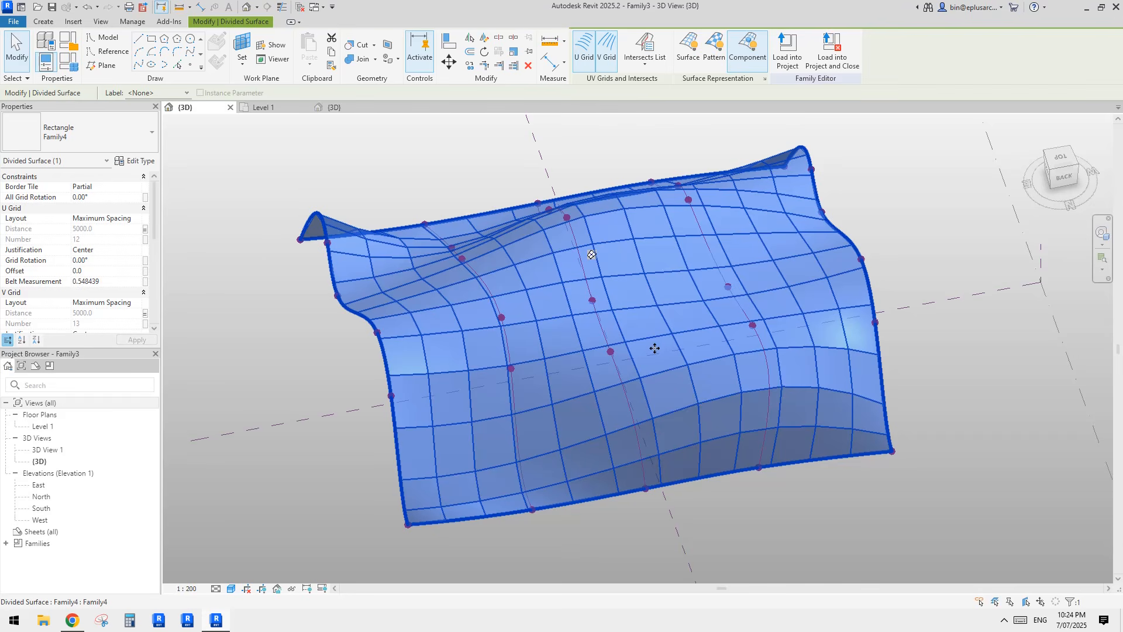
mouse_move(654, 348)
middle_down()
mouse_move(636, 378)
mouse_move(638, 404)
mouse_move(673, 403)
mouse_move(602, 395)
mouse_move(706, 398)
mouse_move(664, 339)
mouse_move(659, 302)
middle_up()
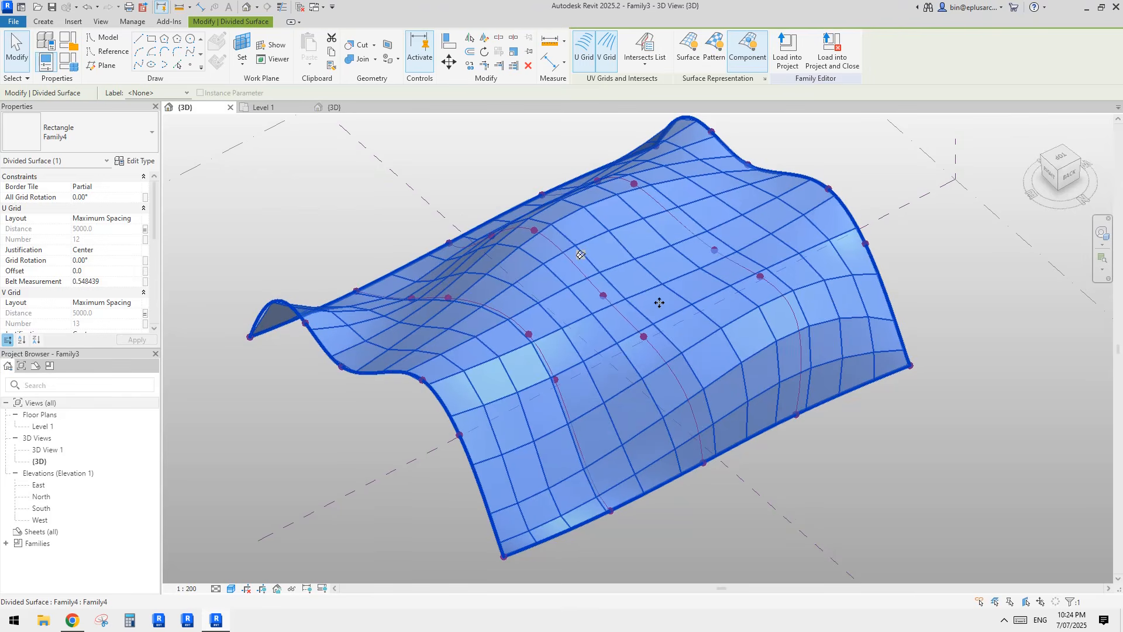
click(299, 7)
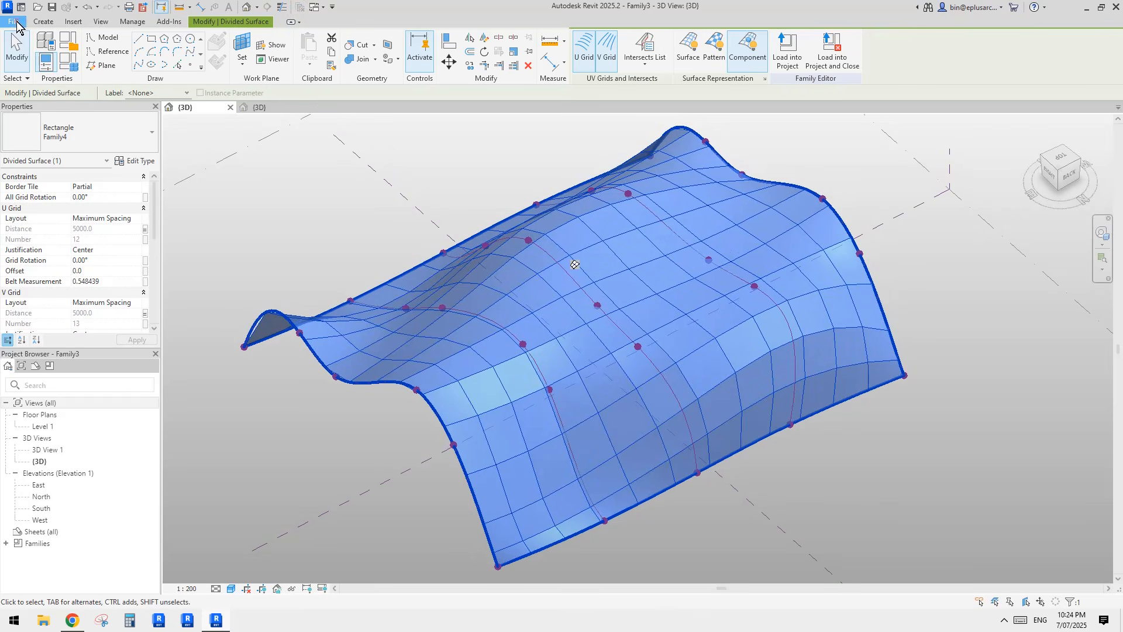
Step: Create a new project with template <None> and Metric units
click(13, 21)
mouse_move(73, 66)
click(159, 88)
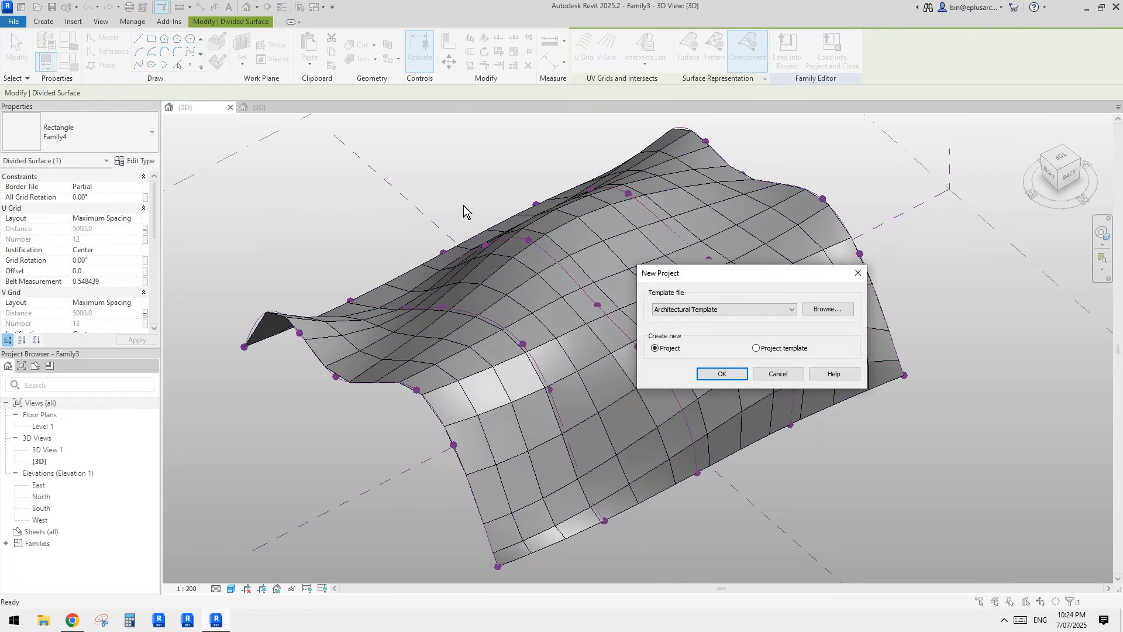
click(750, 310)
click(702, 319)
mouse_move(725, 274)
mouse_down()
mouse_move(679, 276)
mouse_move(707, 276)
mouse_up()
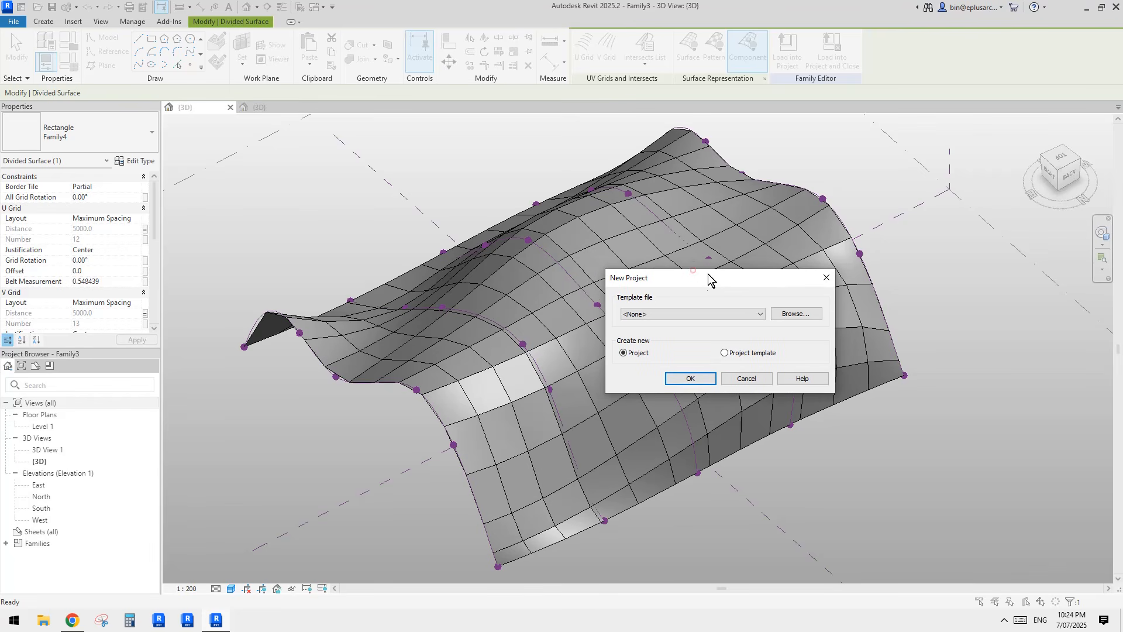
click(656, 313)
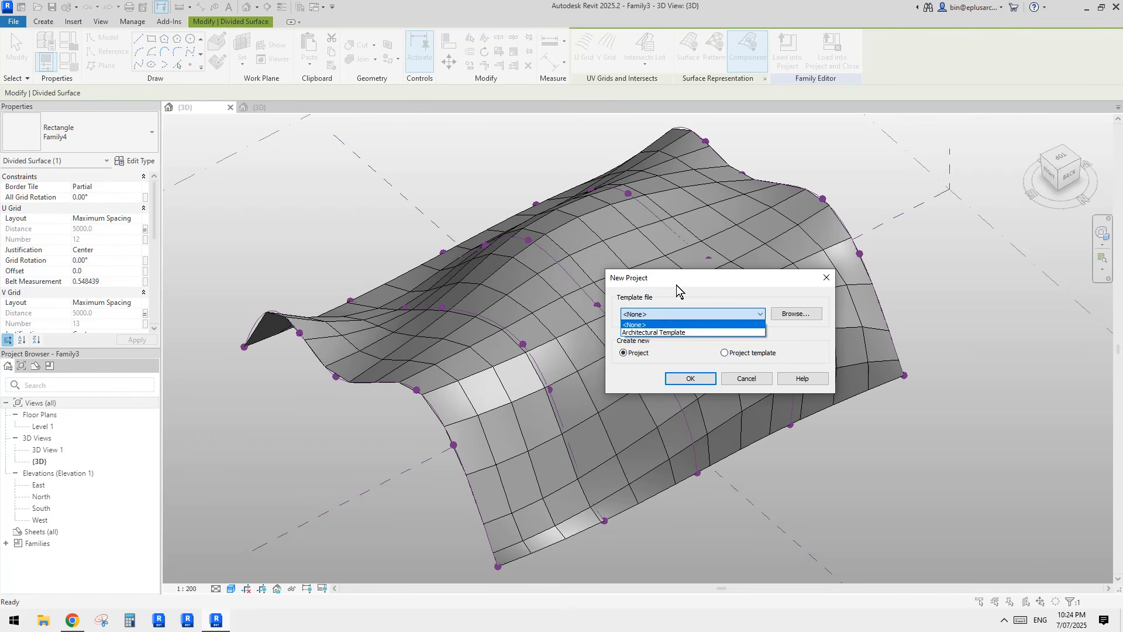
click(636, 323)
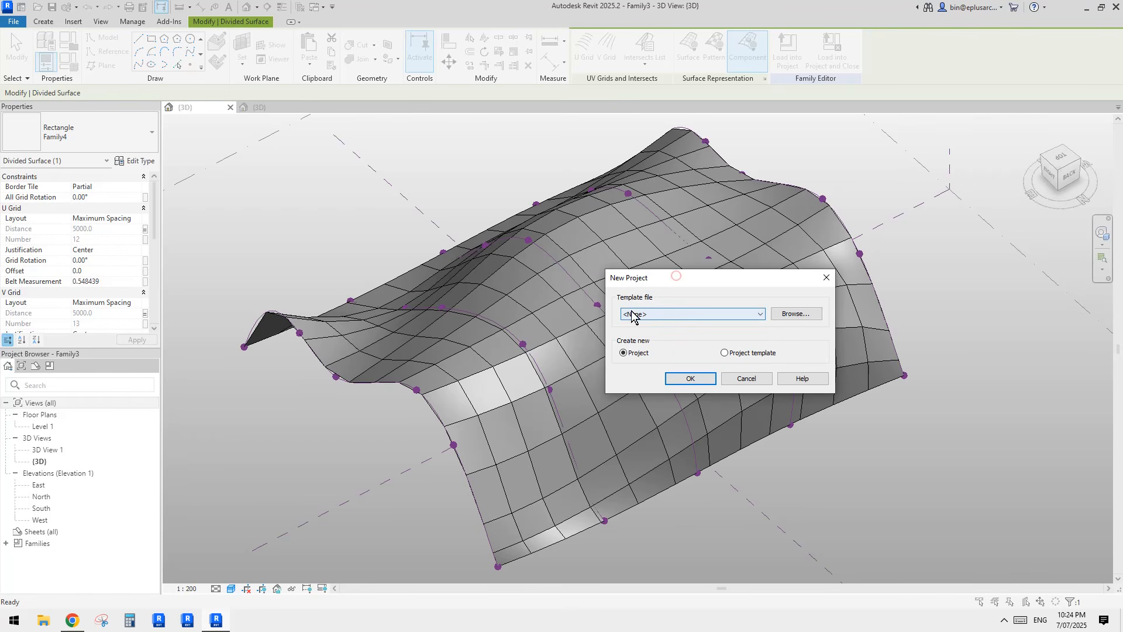
click(690, 379)
click(481, 321)
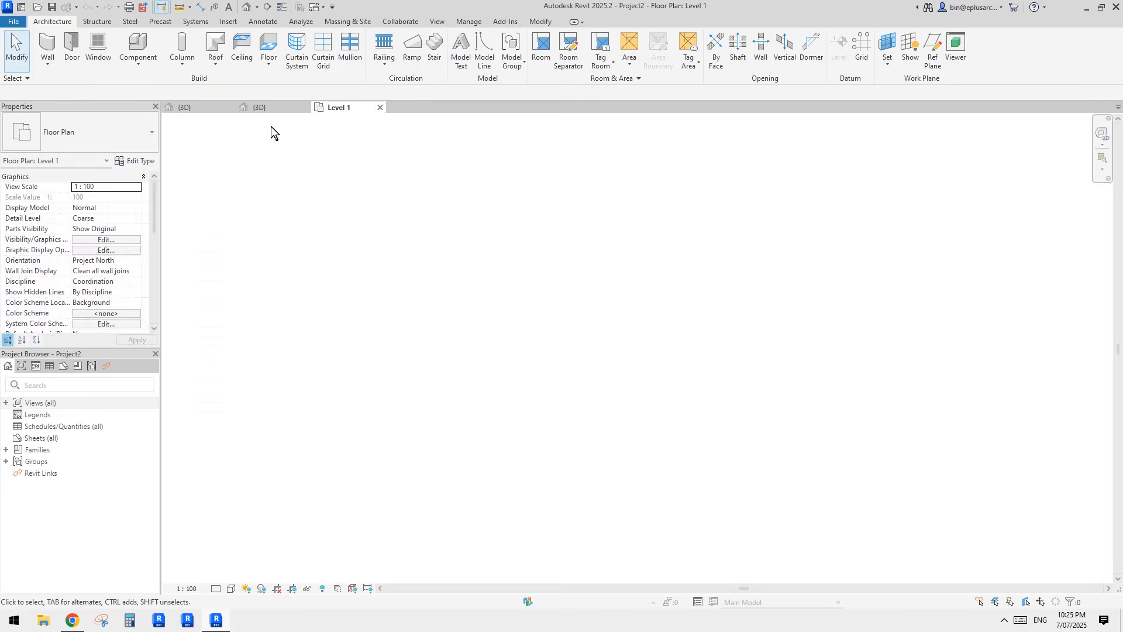
Step: Load the Family3 mass from its {3D} view into Project2 and end mass placement
click(206, 106)
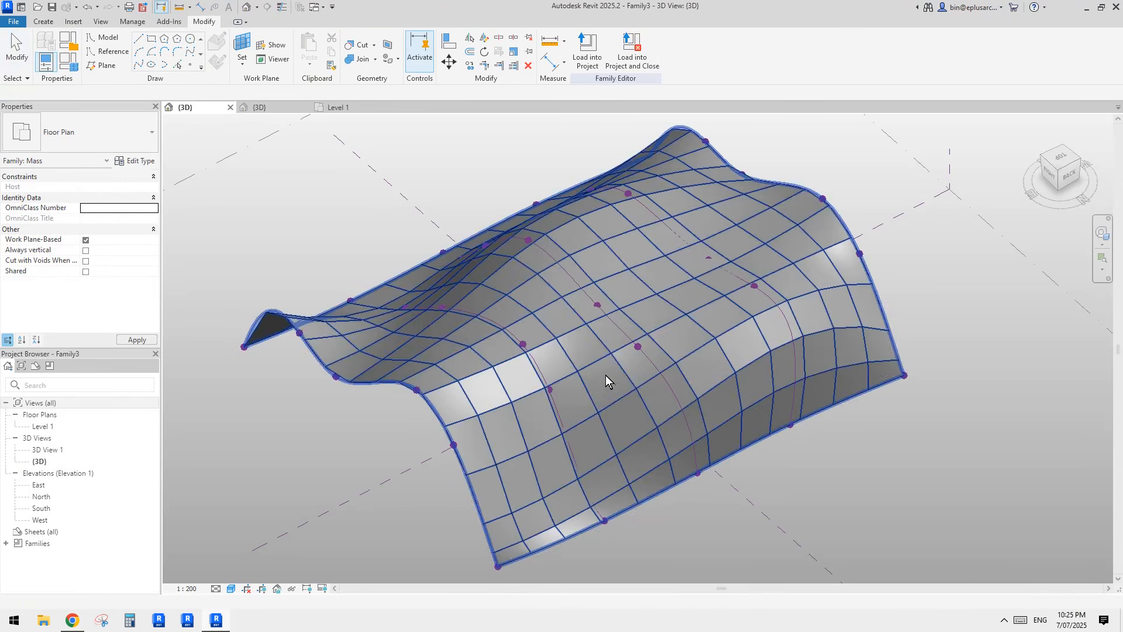
click(587, 54)
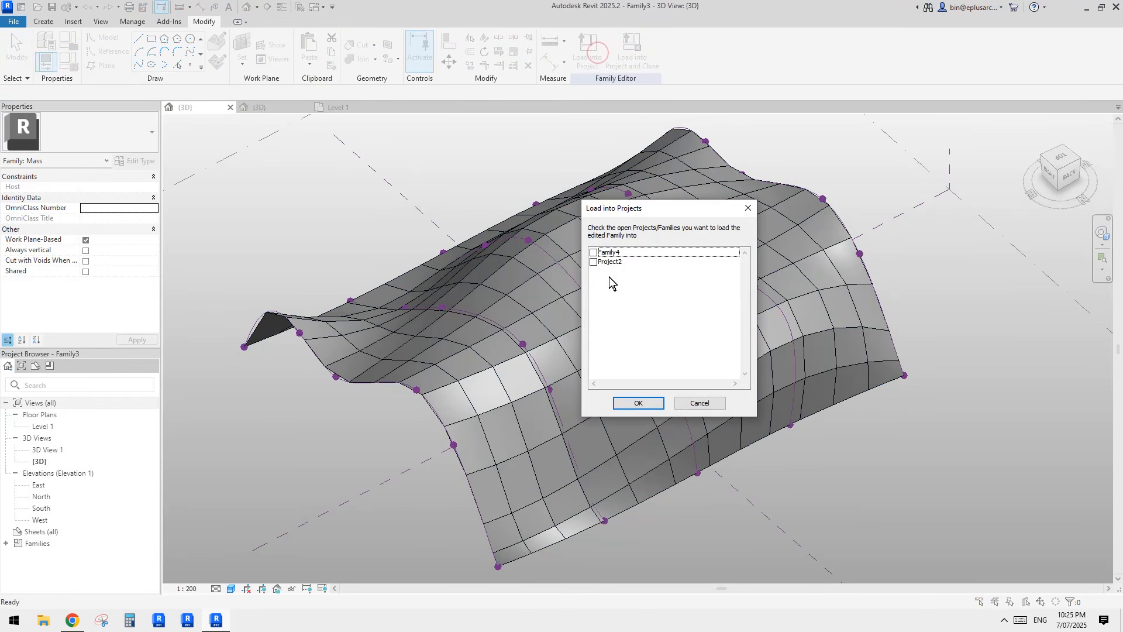
click(593, 262)
click(640, 403)
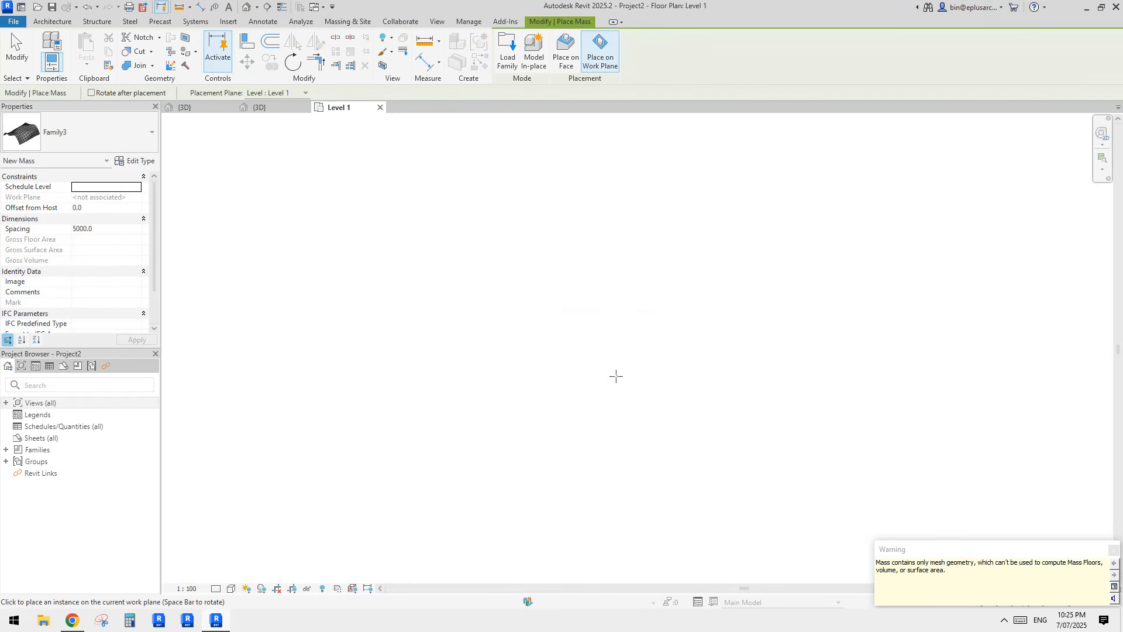
key(Escape)
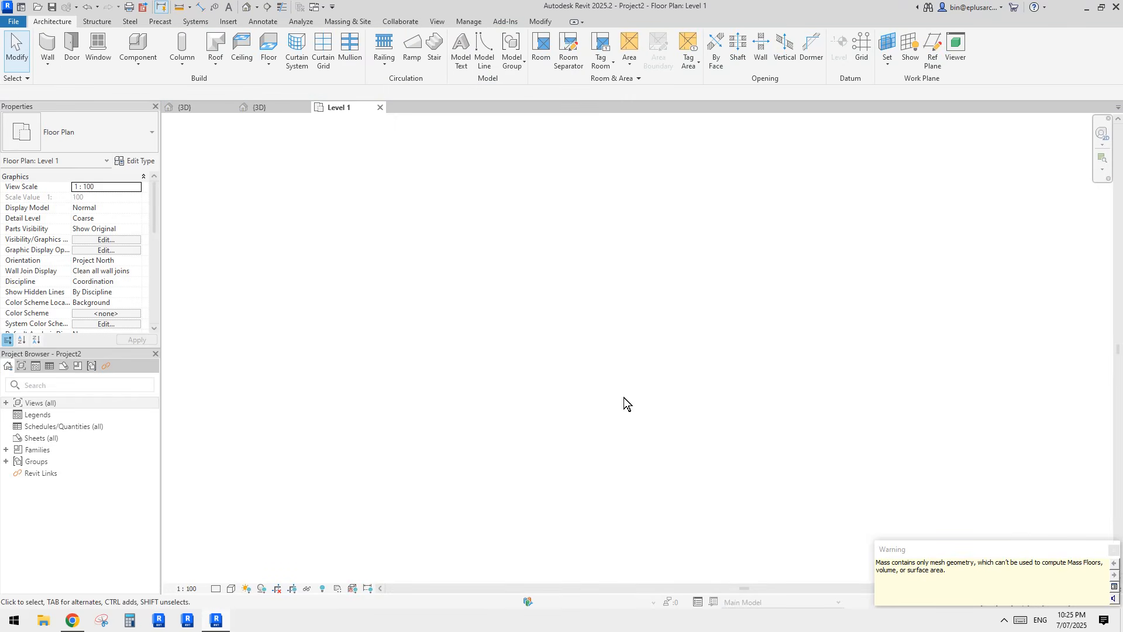
click(250, 8)
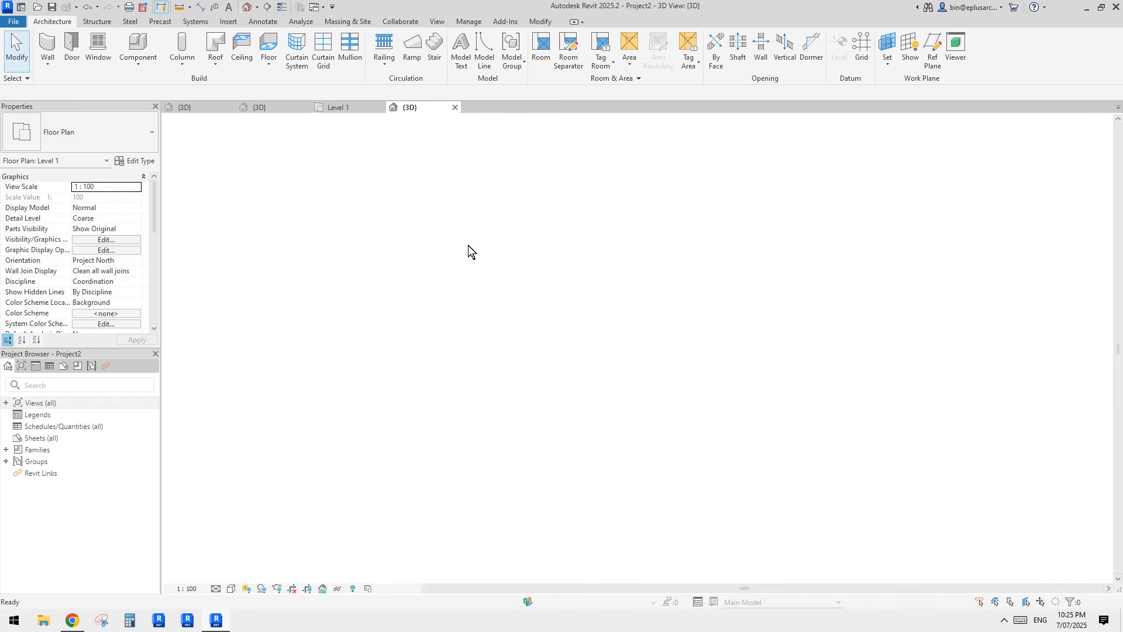
scroll(595, 308, down, 2)
mouse_move(602, 311)
shift+middle_down()
mouse_move(771, 383)
mouse_move(718, 367)
shift+middle_up()
click(686, 369)
scroll(673, 370, up, 2)
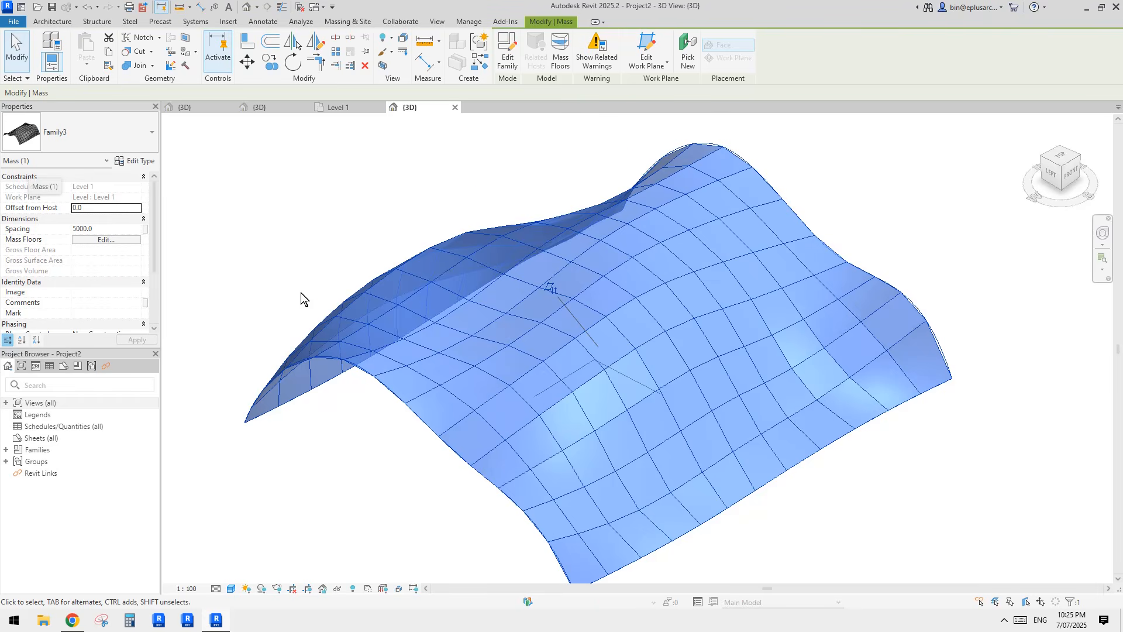
middle_drag(421, 320, 443, 275)
key(Tab)
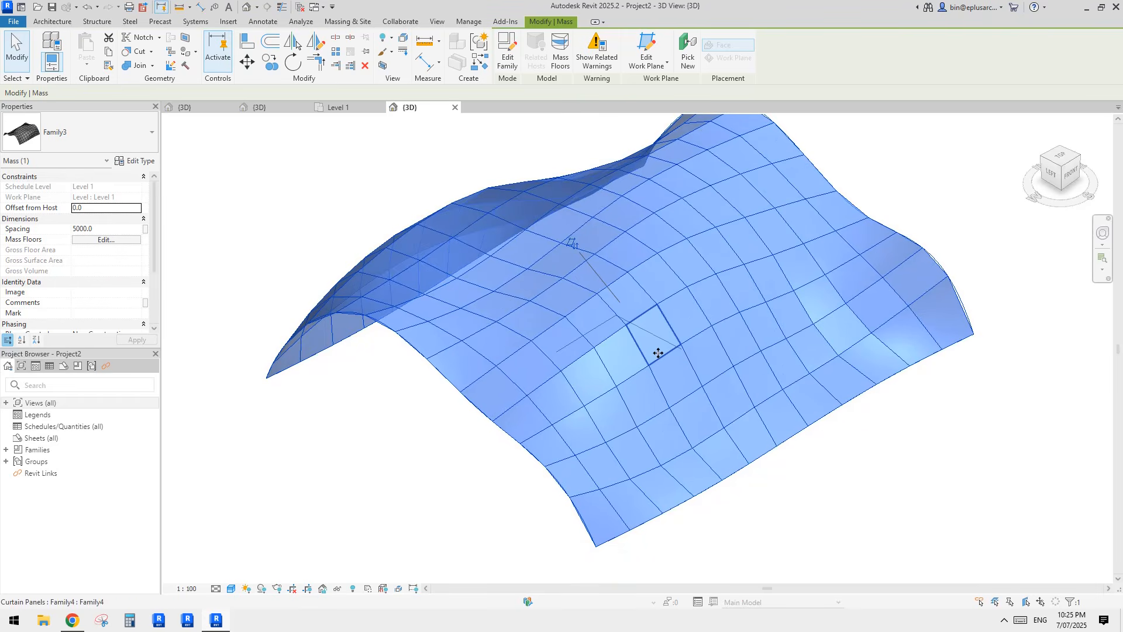
click(657, 351)
click(865, 469)
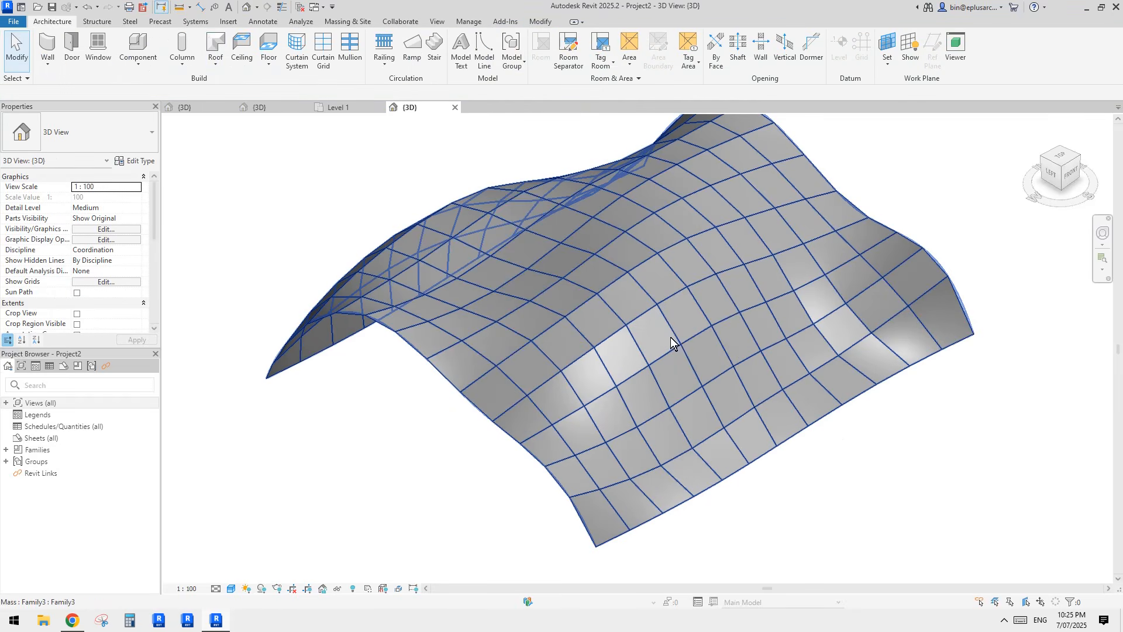
key(Tab)
click(654, 335)
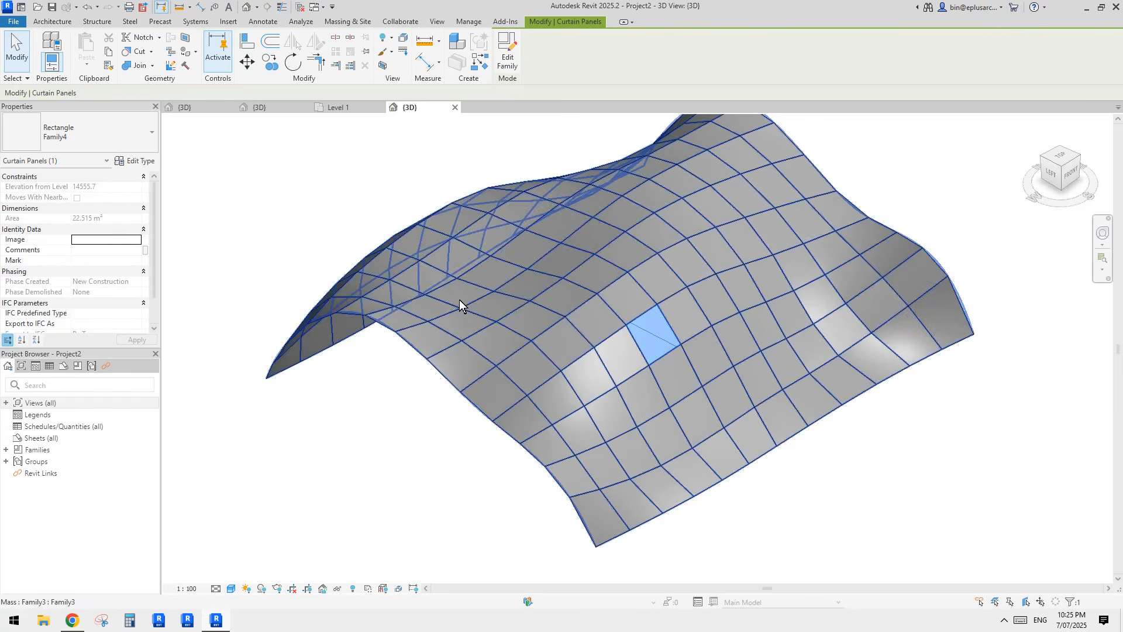
shift+middle_drag(672, 337, 662, 337)
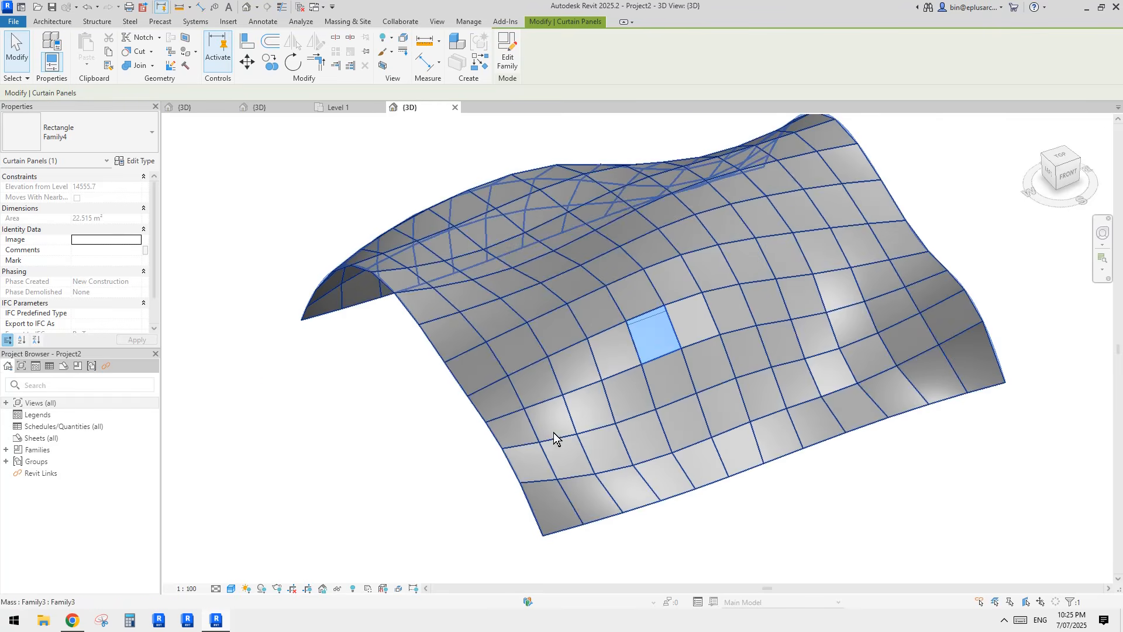
click(800, 516)
shift+middle_drag(760, 490, 716, 433)
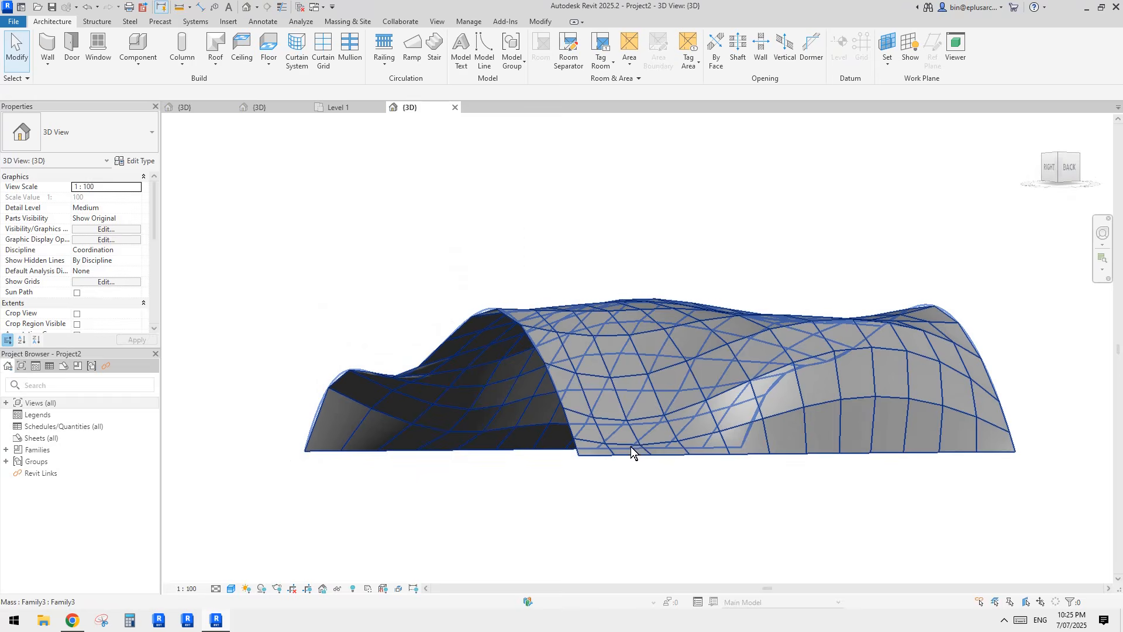
mouse_move(630, 447)
shift+middle_down()
mouse_move(749, 527)
mouse_move(686, 469)
mouse_move(566, 423)
mouse_move(493, 446)
mouse_move(658, 457)
mouse_move(709, 409)
mouse_move(619, 423)
mouse_move(639, 343)
mouse_move(651, 479)
mouse_move(604, 391)
mouse_move(587, 388)
mouse_move(615, 386)
mouse_move(584, 381)
shift+middle_up()
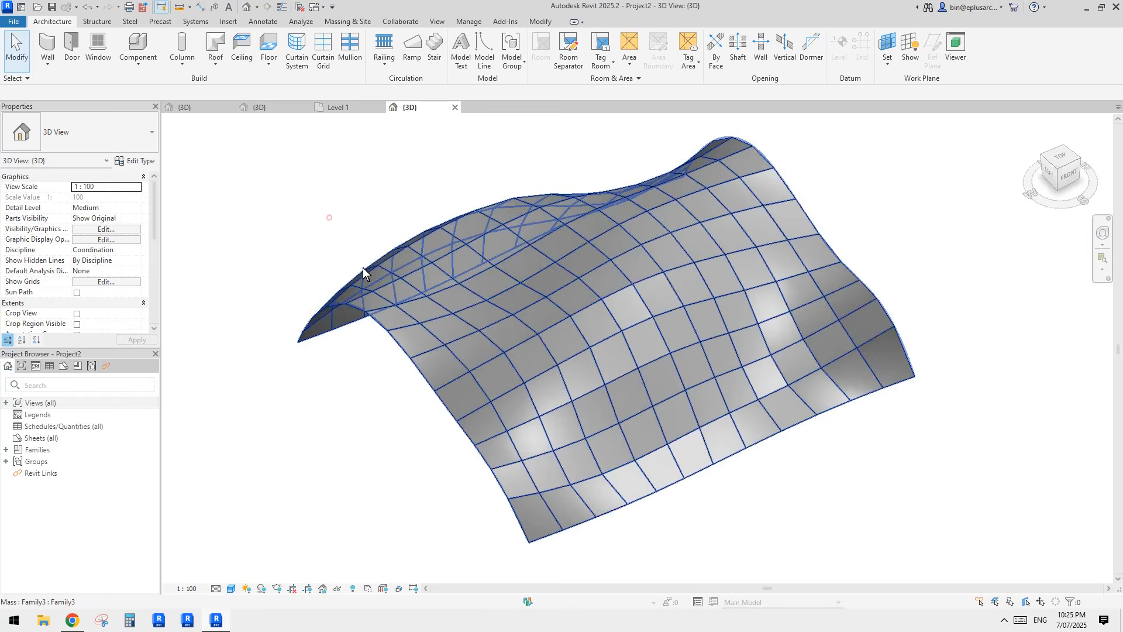
shift+middle_drag(363, 268, 463, 325)
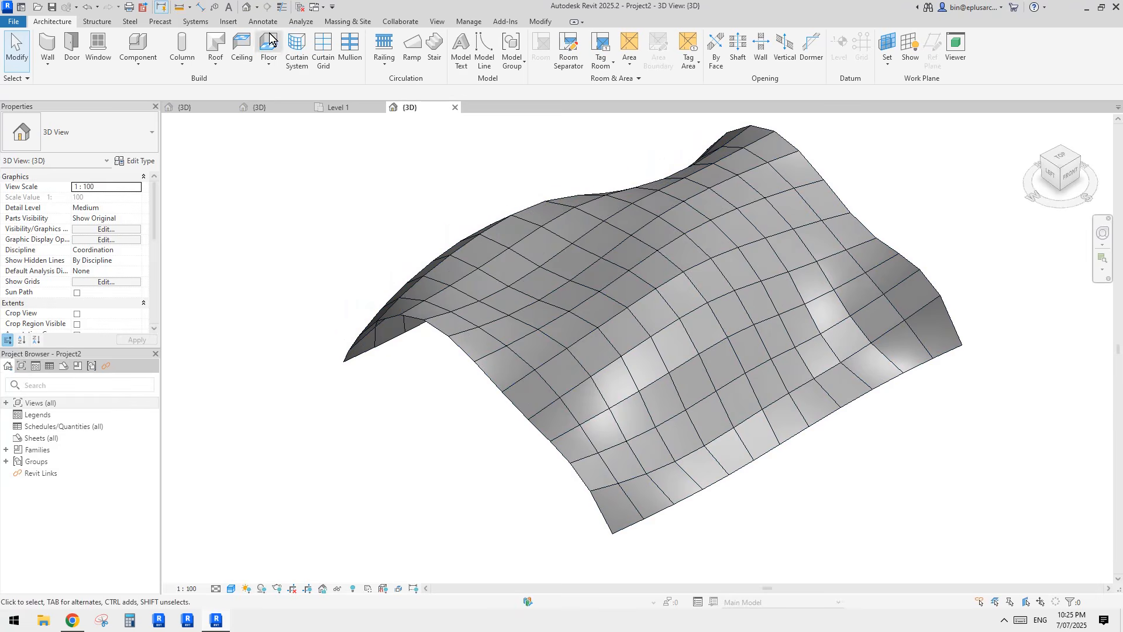
Step: Close inactive views and begin a new schedule, then dismiss it
click(298, 8)
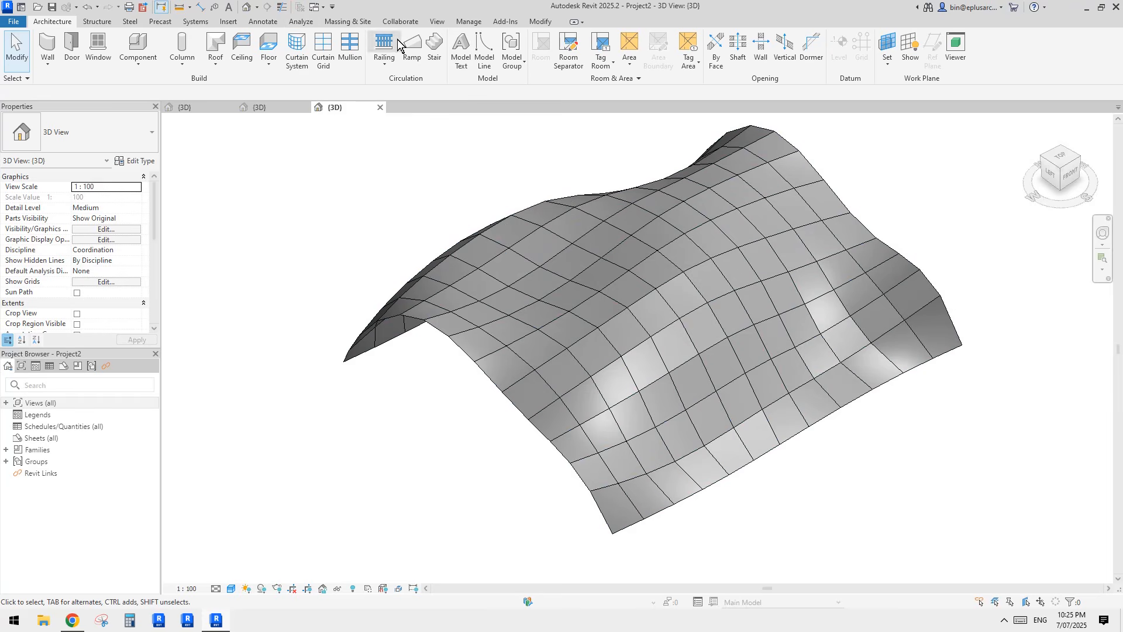
click(436, 21)
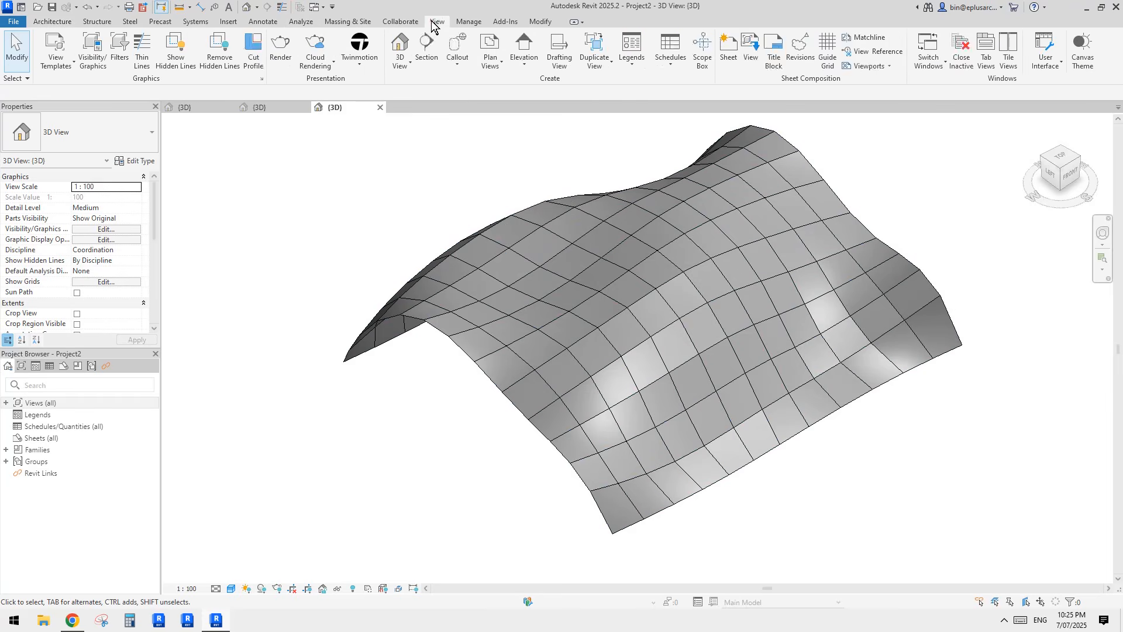
click(665, 66)
click(690, 89)
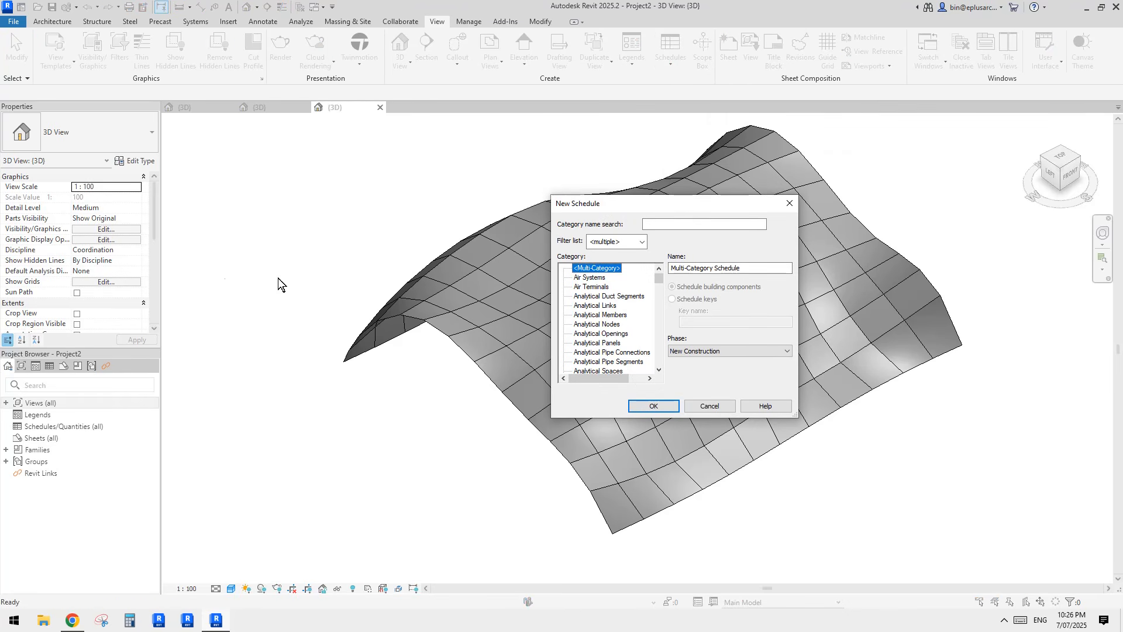
click(789, 203)
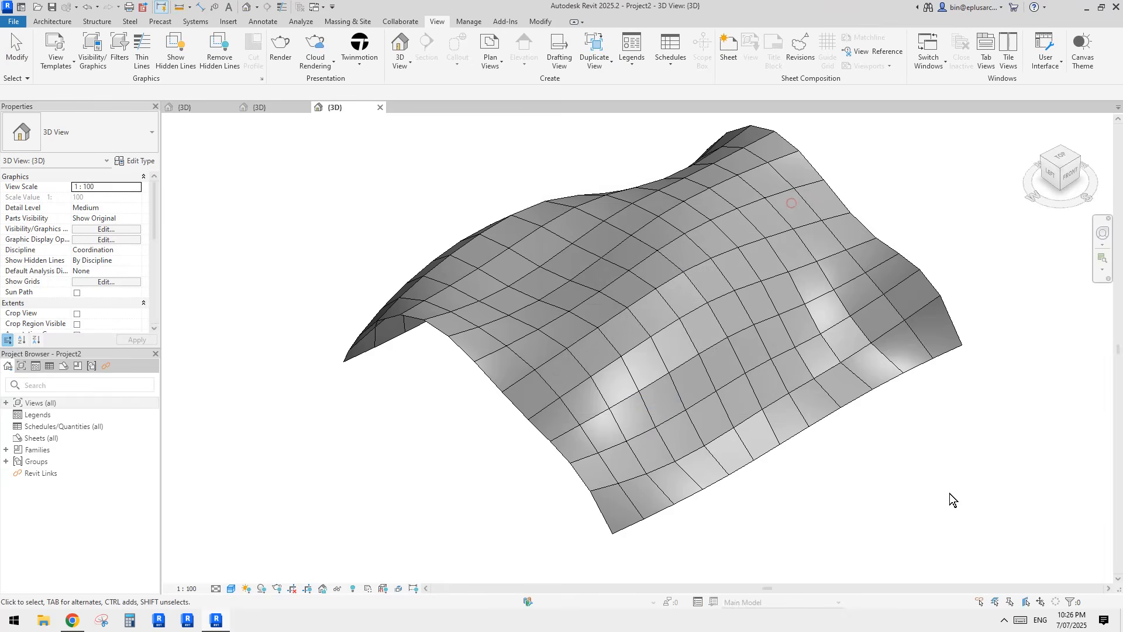
Step: Select a curtain panel and the whole mass to check them, then clear the selection
click(704, 475)
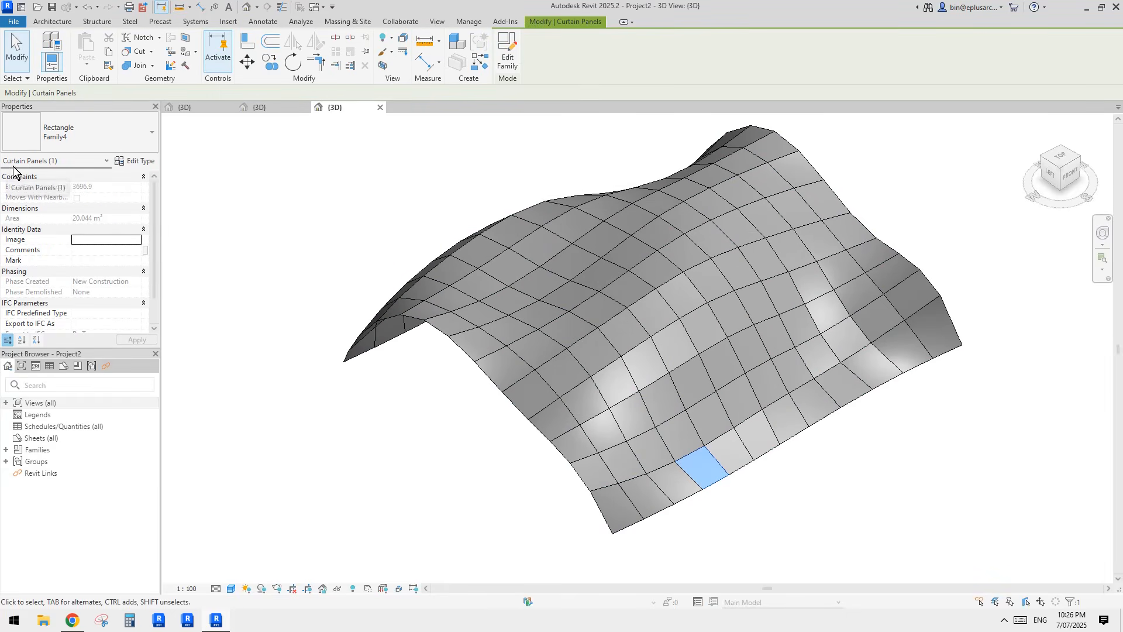
middle_drag(555, 270, 547, 281)
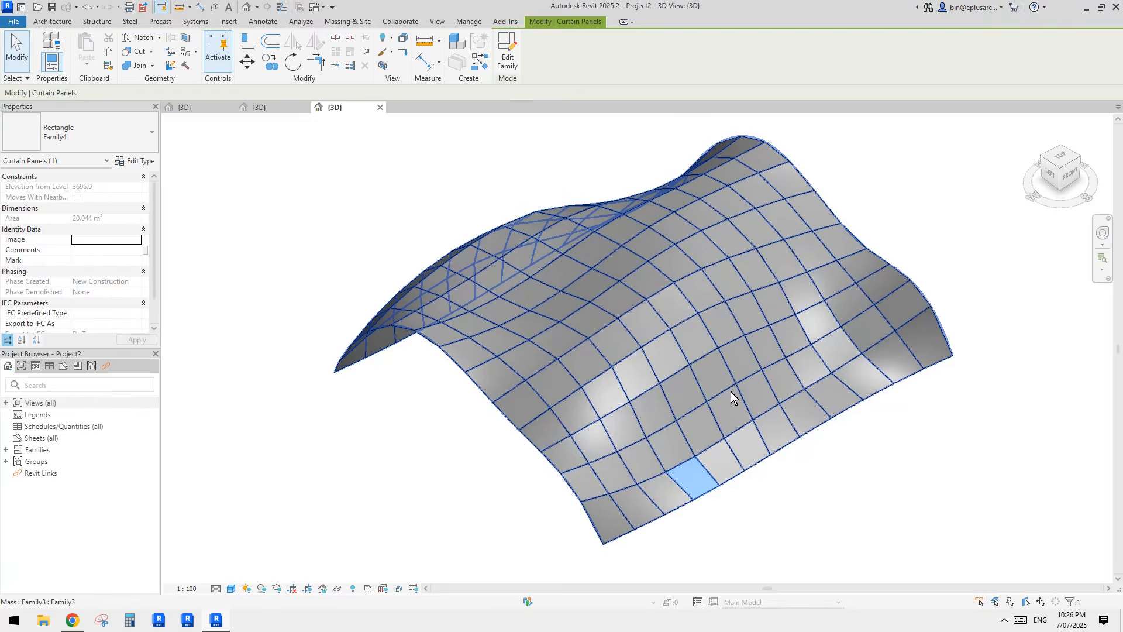
click(873, 455)
click(665, 331)
click(525, 130)
Step: Create a Curtain Panels schedule named Panel Schedule
click(437, 21)
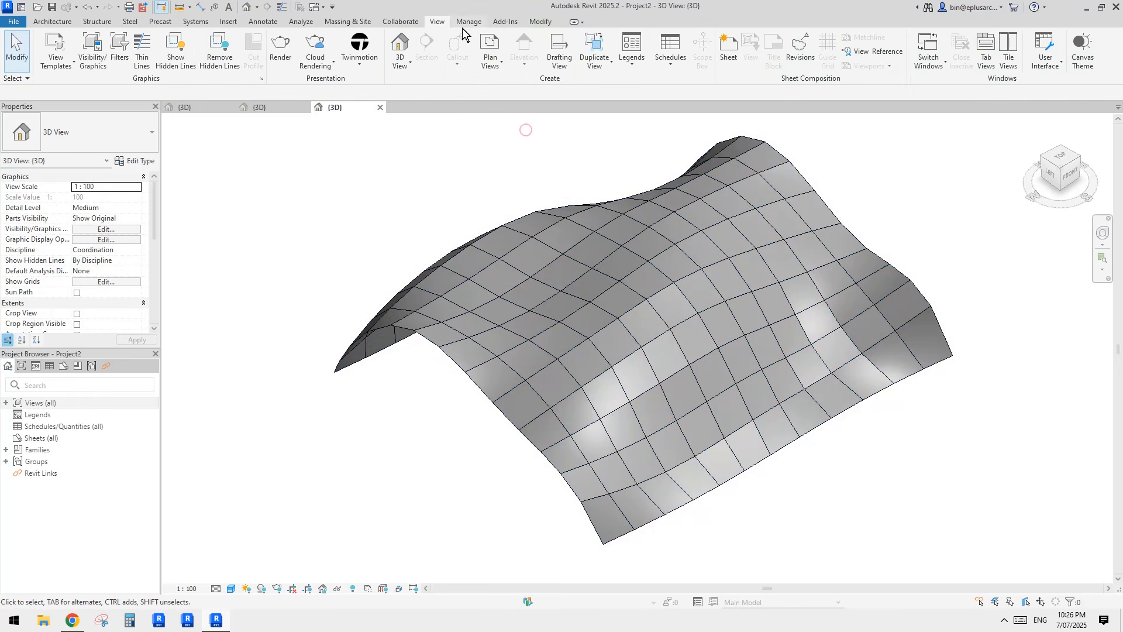
click(675, 61)
click(682, 88)
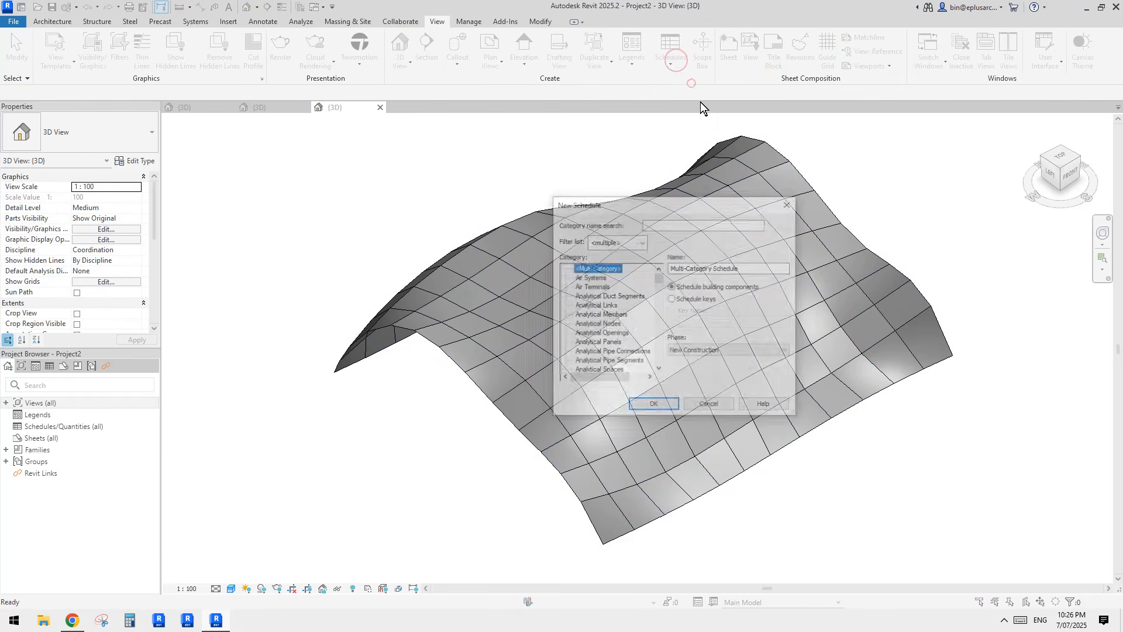
click(598, 305)
key(c)
scroll(613, 327, down, 4)
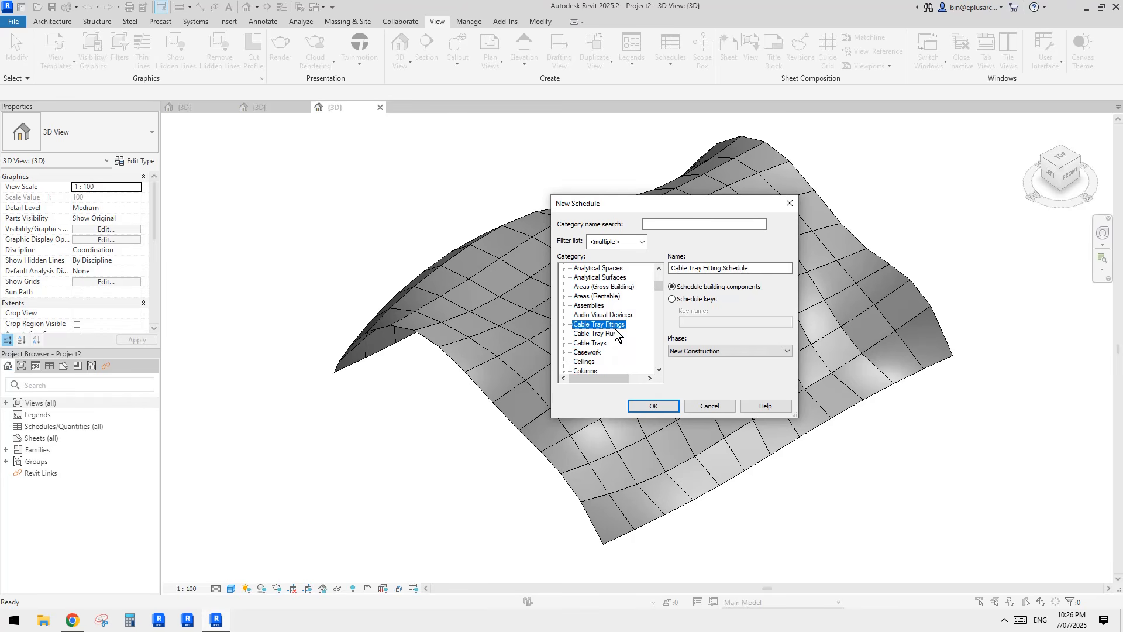
scroll(610, 362, down, 1)
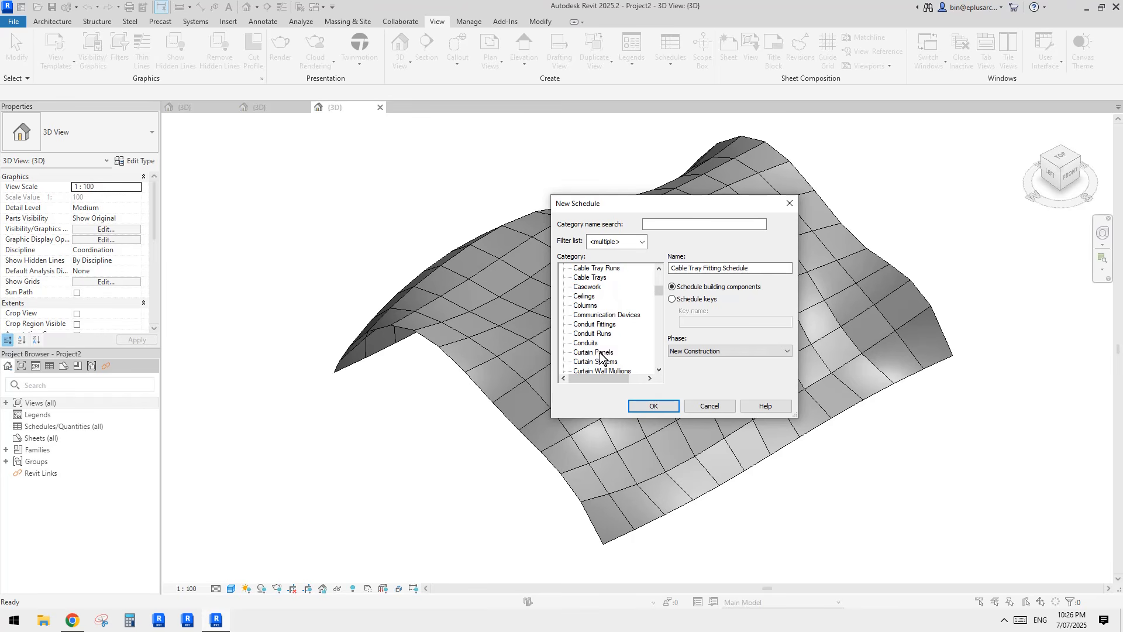
click(600, 353)
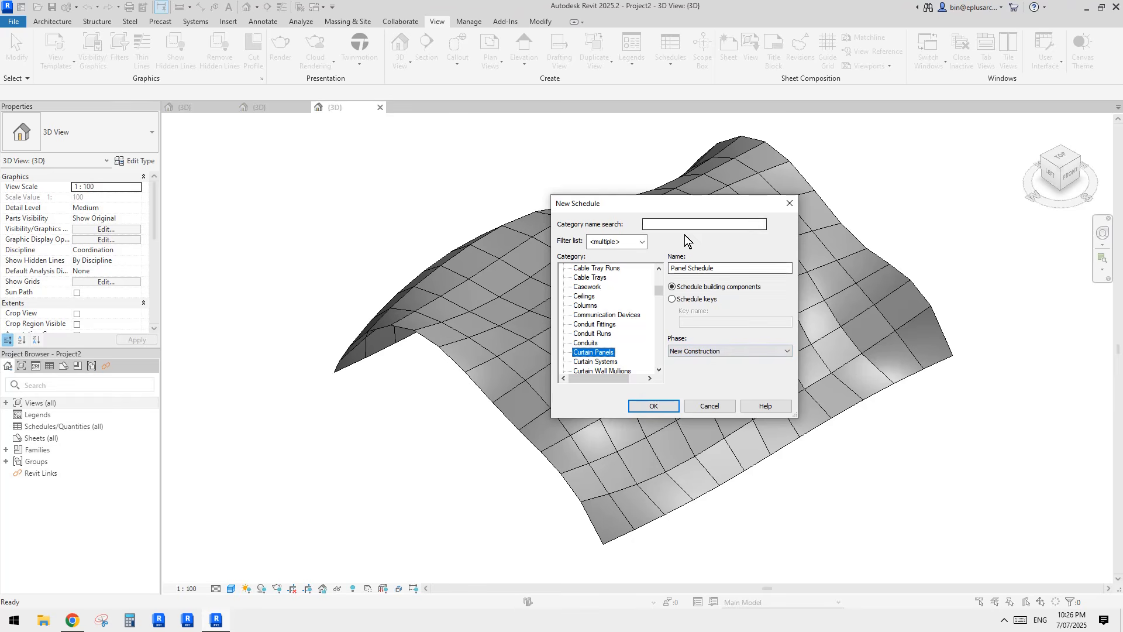
click(667, 404)
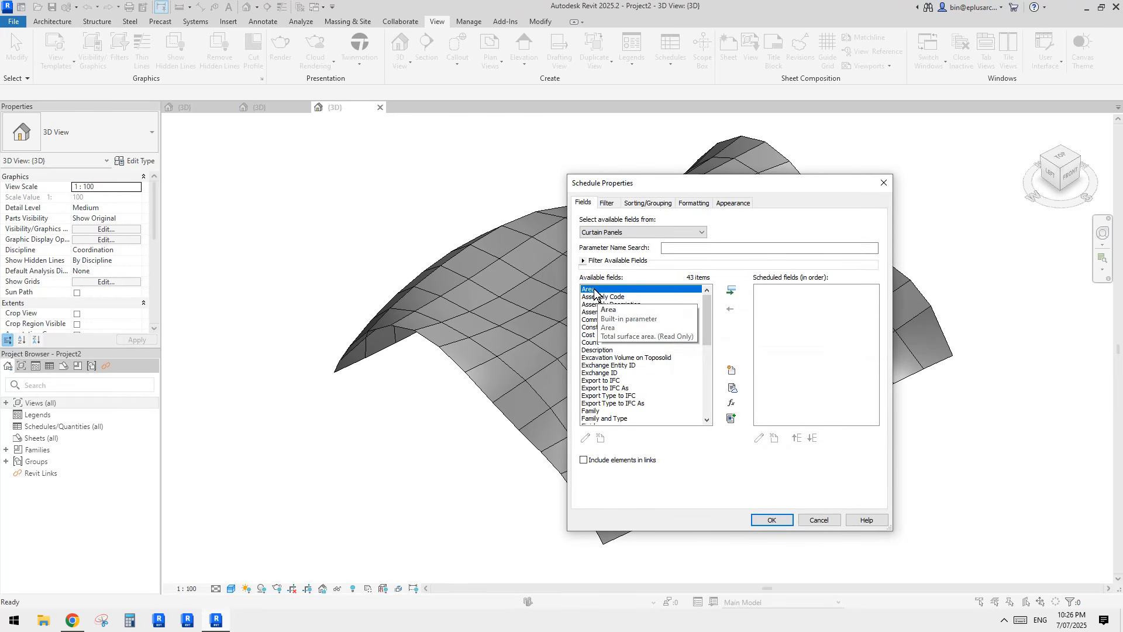
Step: Add Area to the schedule's fields
click(731, 290)
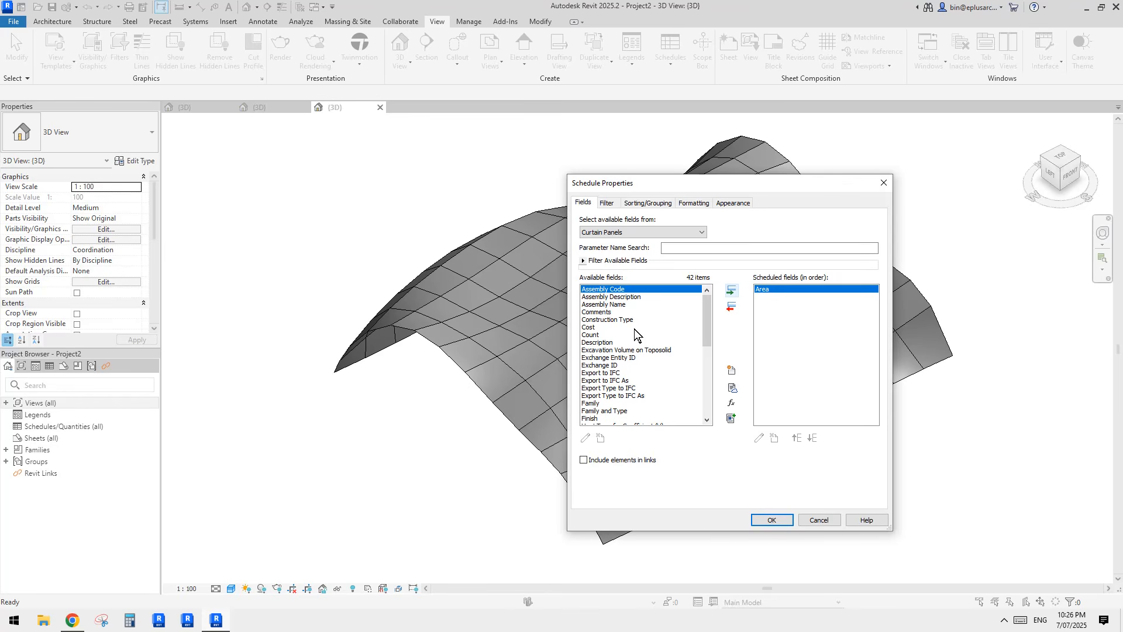
mouse_move(706, 312)
mouse_down()
mouse_move(705, 380)
mouse_move(713, 314)
mouse_up()
mouse_move(704, 318)
mouse_down()
mouse_move(707, 386)
mouse_move(712, 312)
mouse_up()
Step: Add the Family field, move it above Area, and confirm the schedule
click(597, 378)
scroll(619, 387, down, 1)
scroll(620, 391, down, 2)
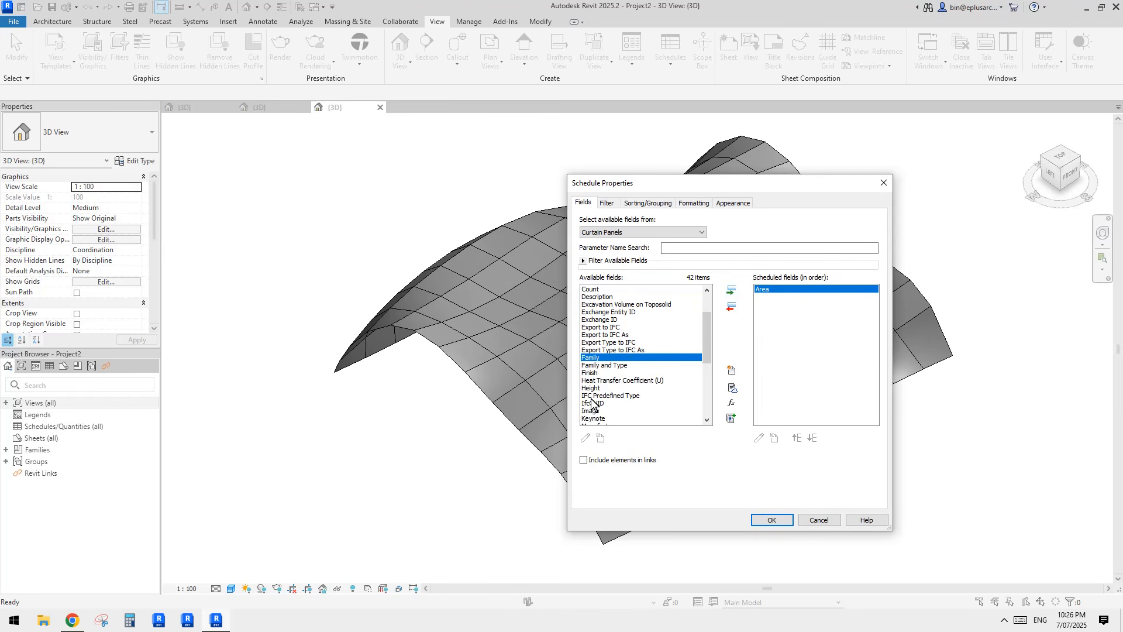
click(593, 364)
click(592, 358)
click(731, 290)
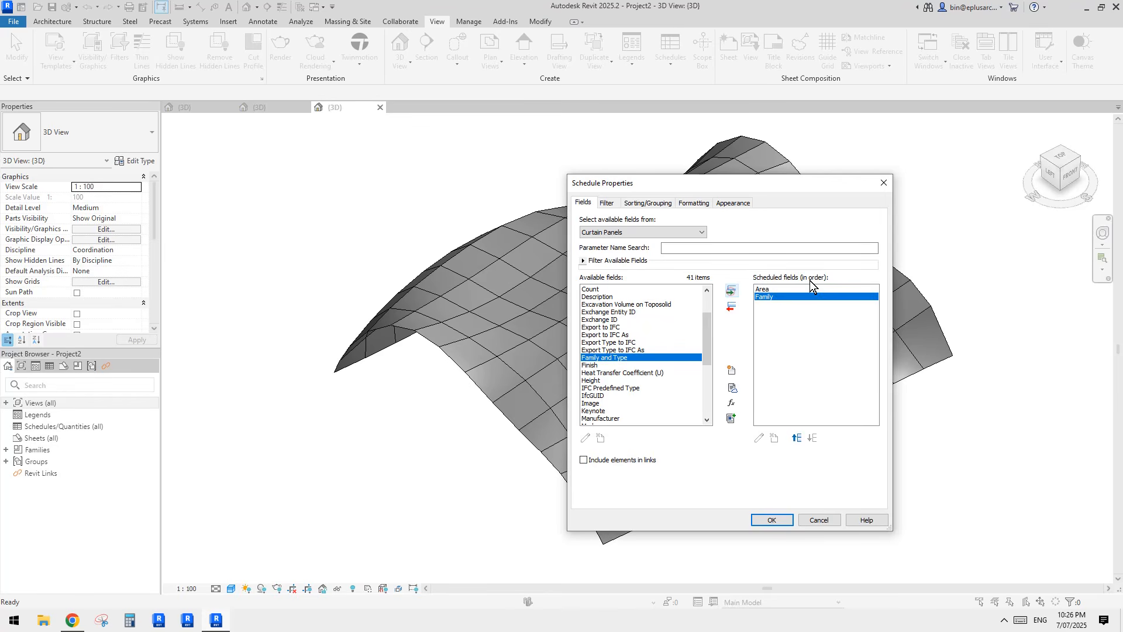
click(797, 438)
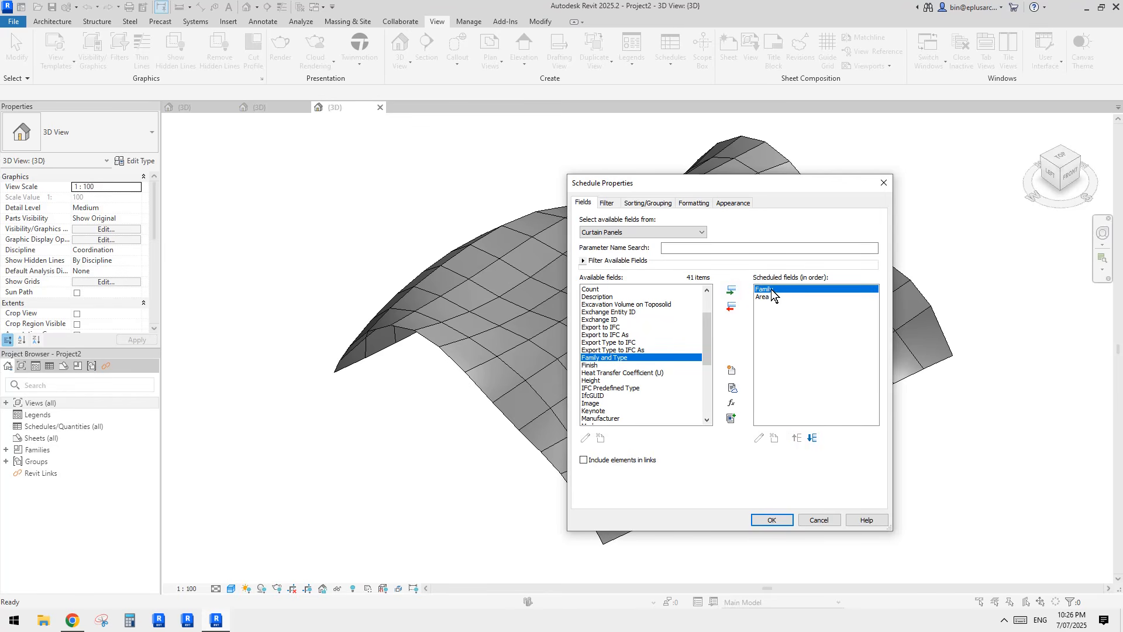
right_click(771, 291)
key(Escape)
click(775, 522)
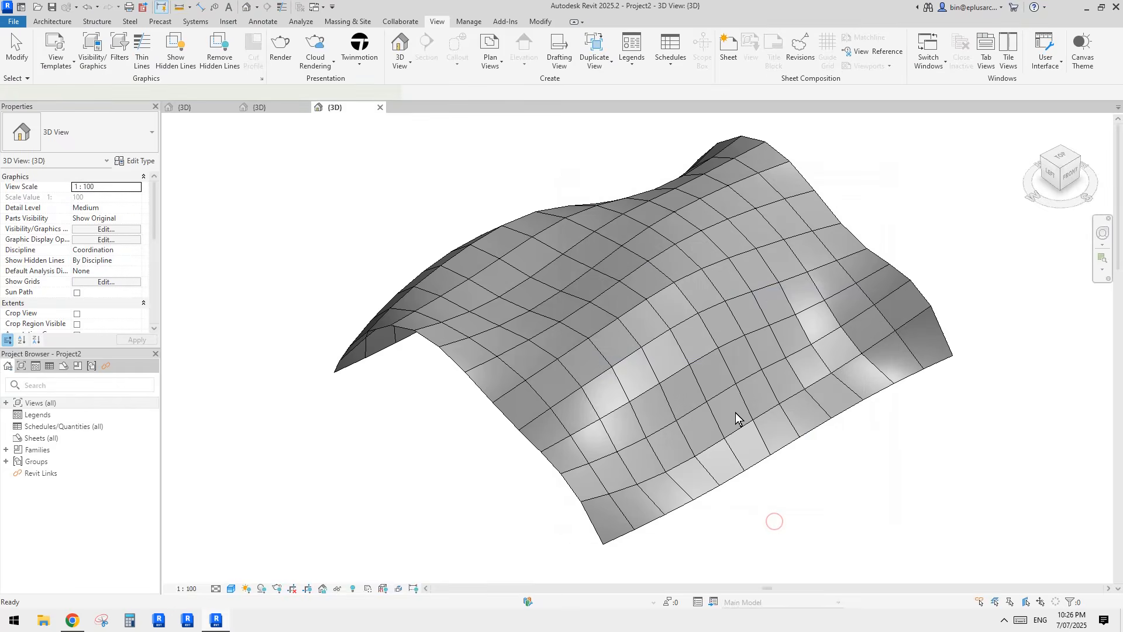
Step: Sort the schedule by Family with a Count-and-totals footer under each group
click(114, 284)
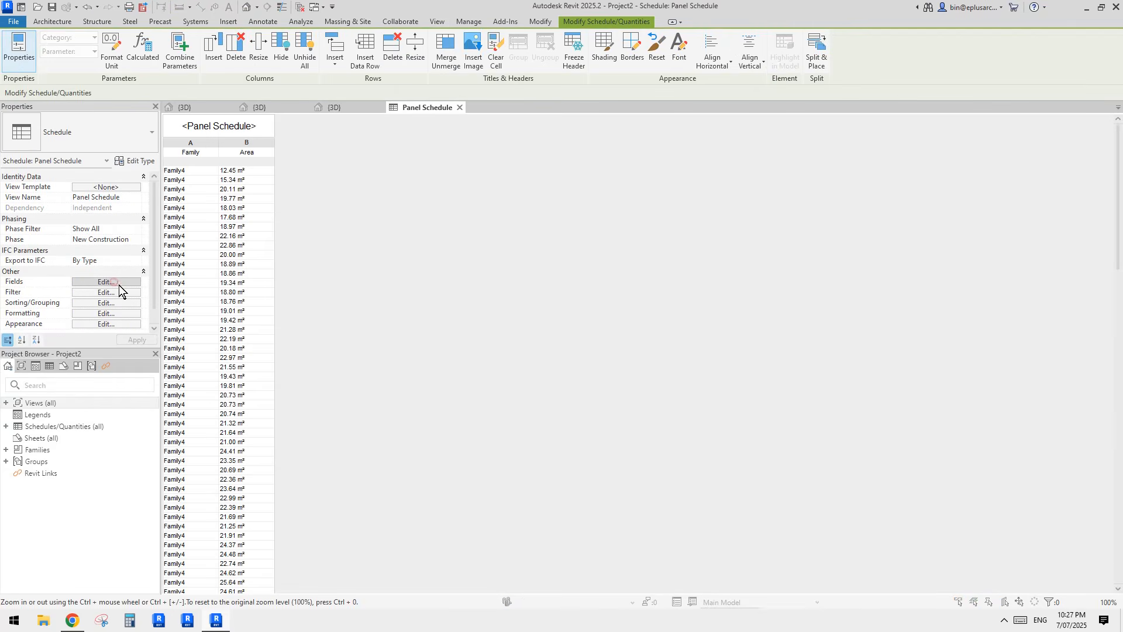
click(626, 204)
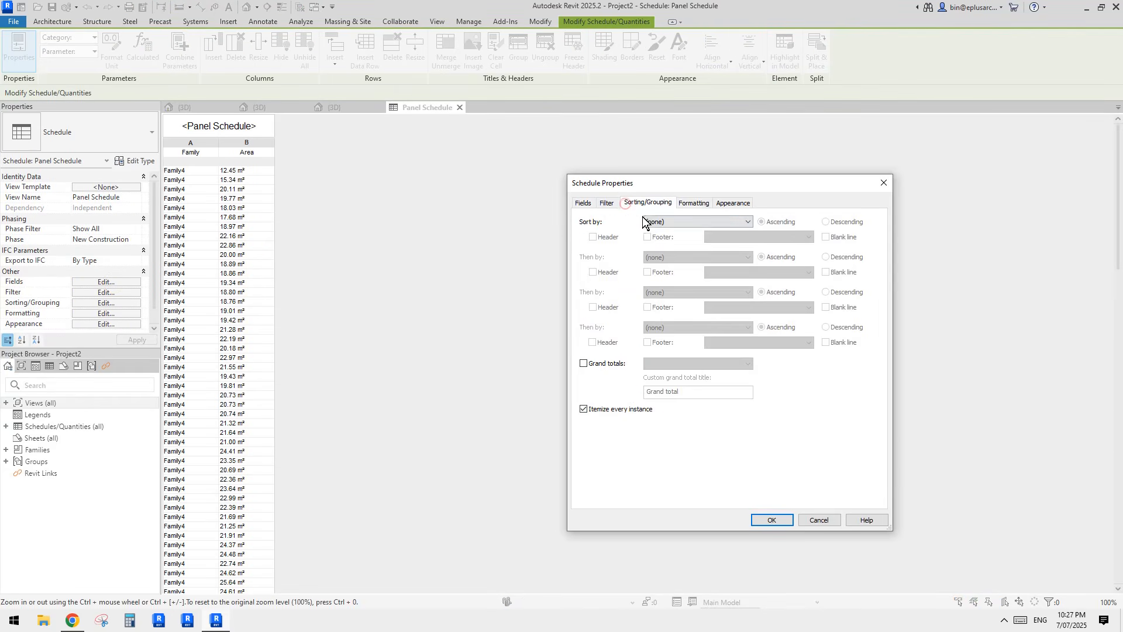
click(669, 220)
click(668, 238)
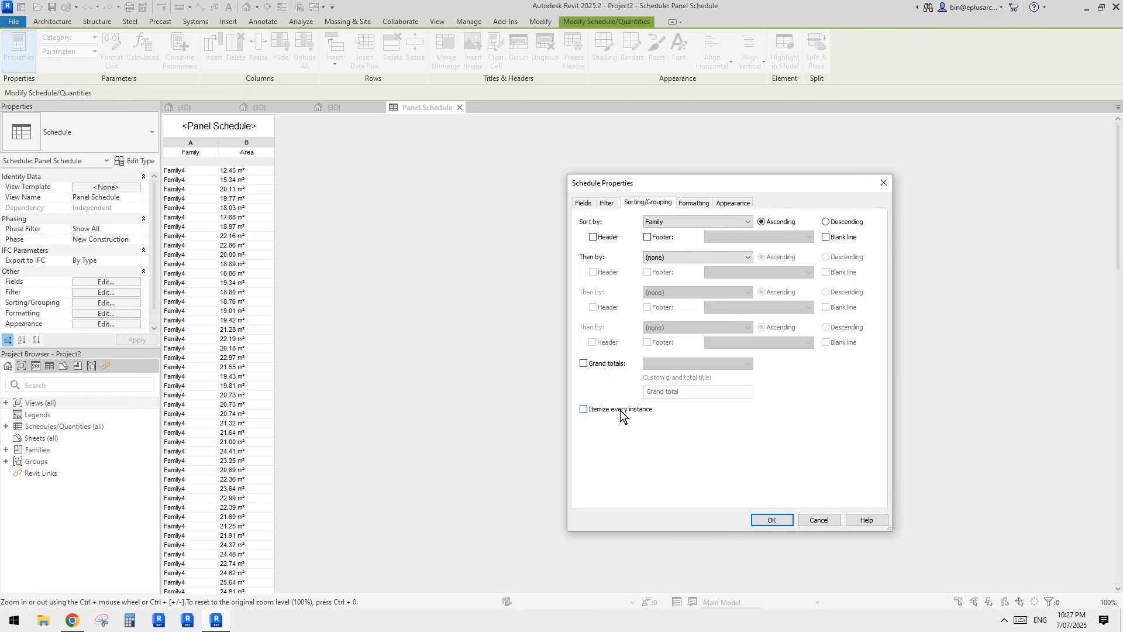
click(647, 237)
click(751, 237)
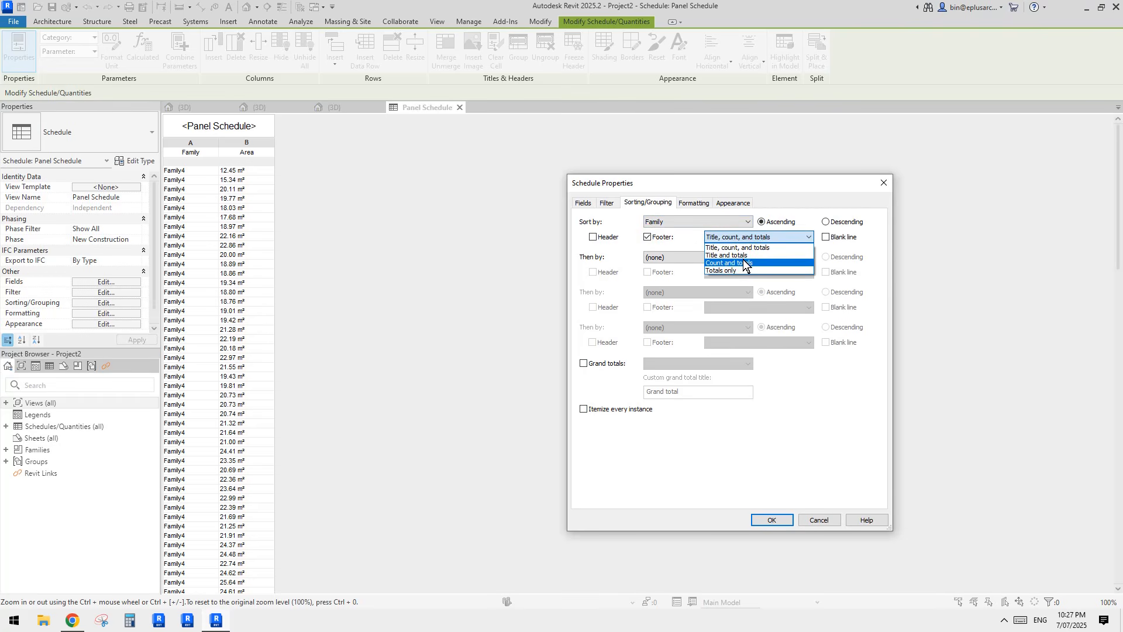
click(732, 262)
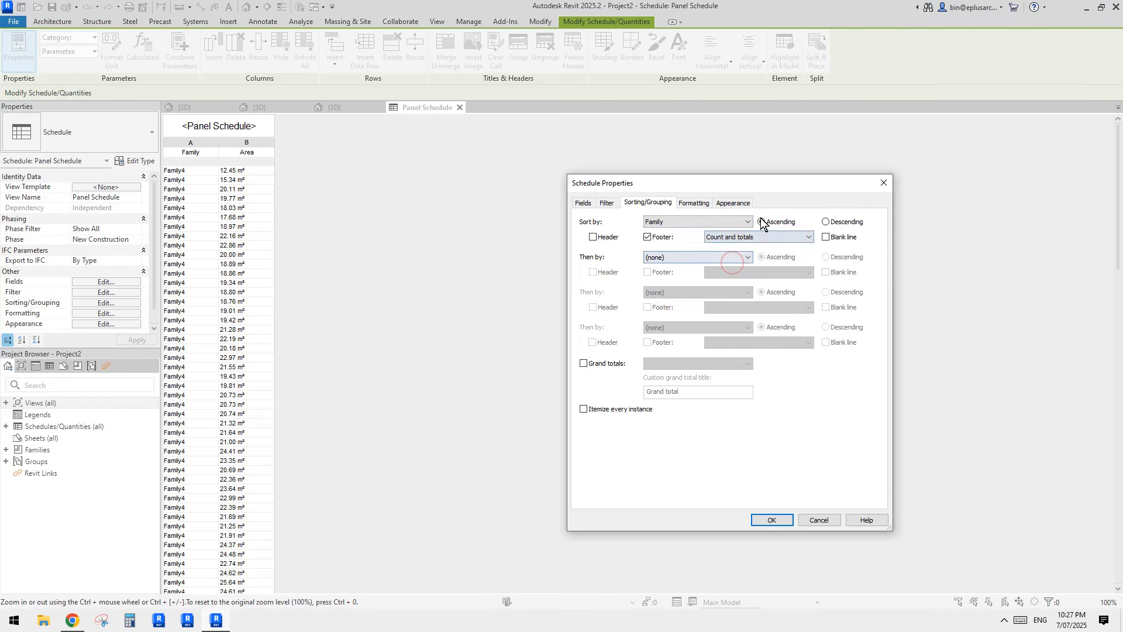
click(772, 520)
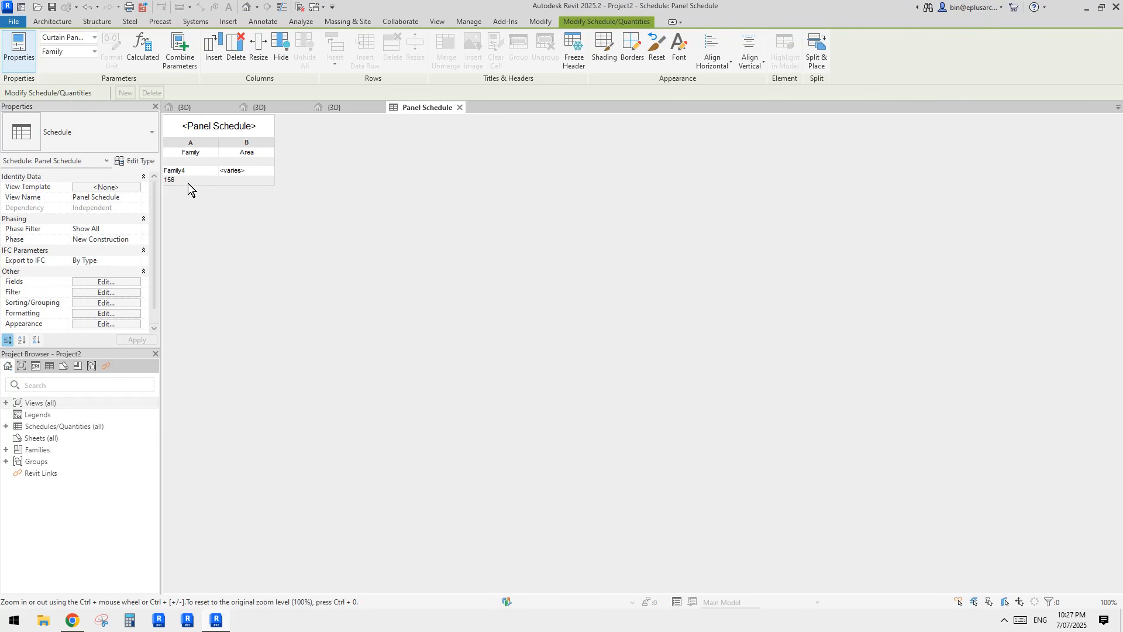
Step: Turn off the footer for the Family grouping in the Panel Schedule
click(117, 282)
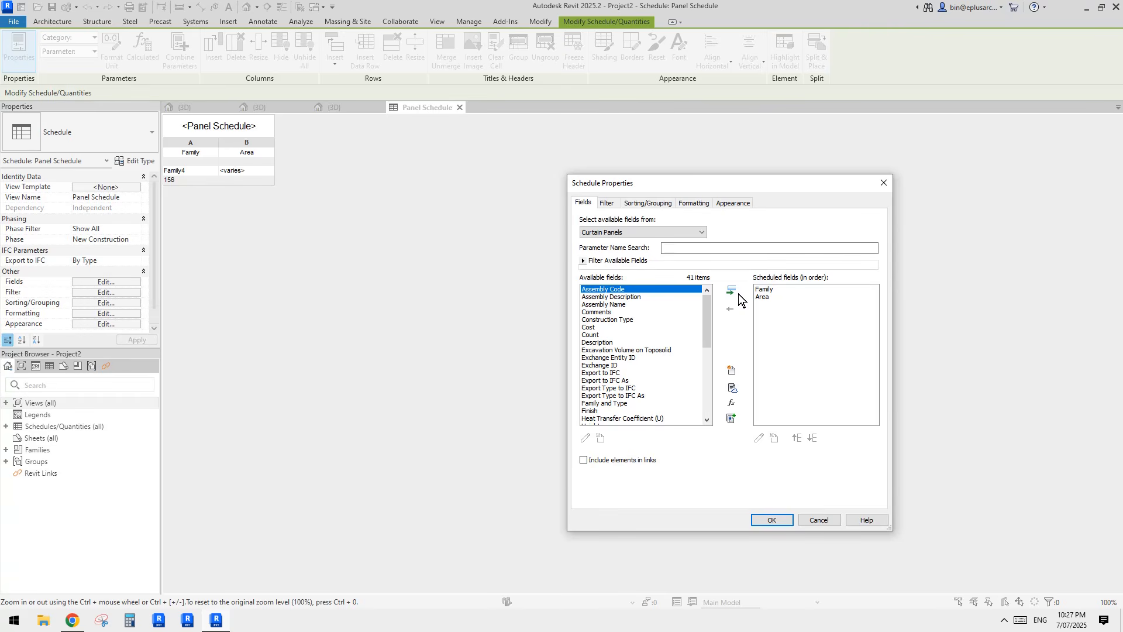
click(772, 297)
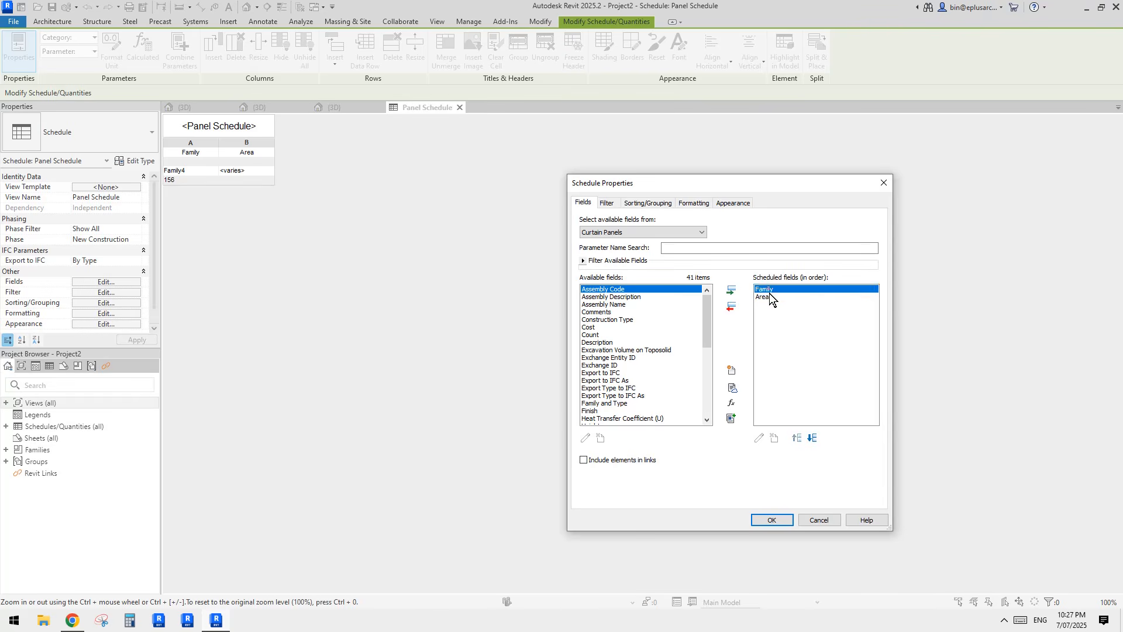
click(640, 202)
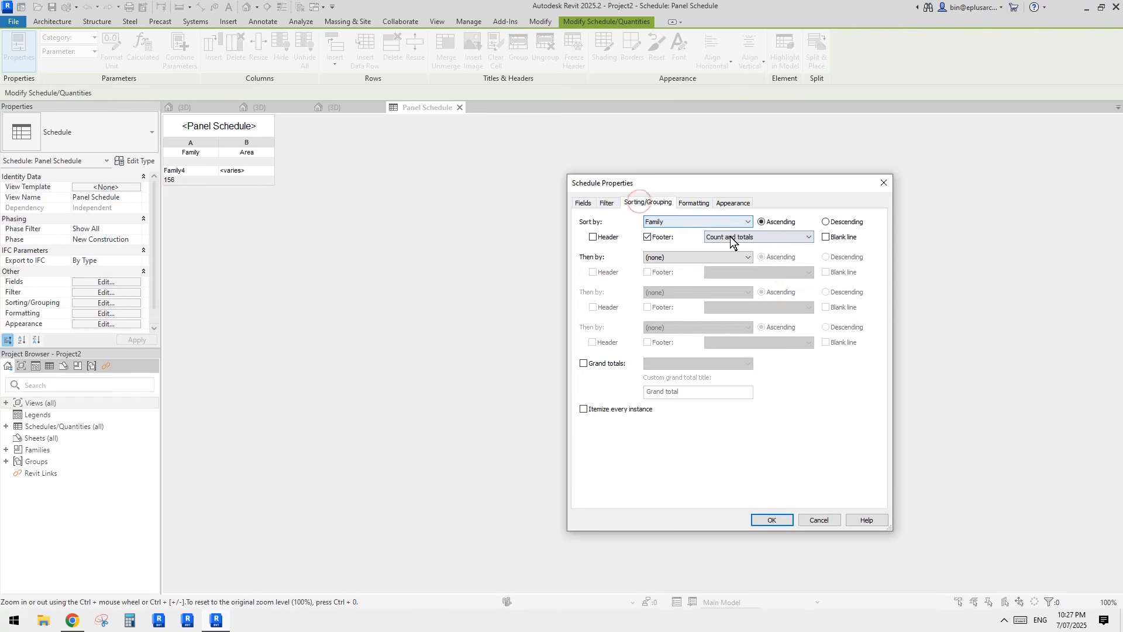
click(646, 237)
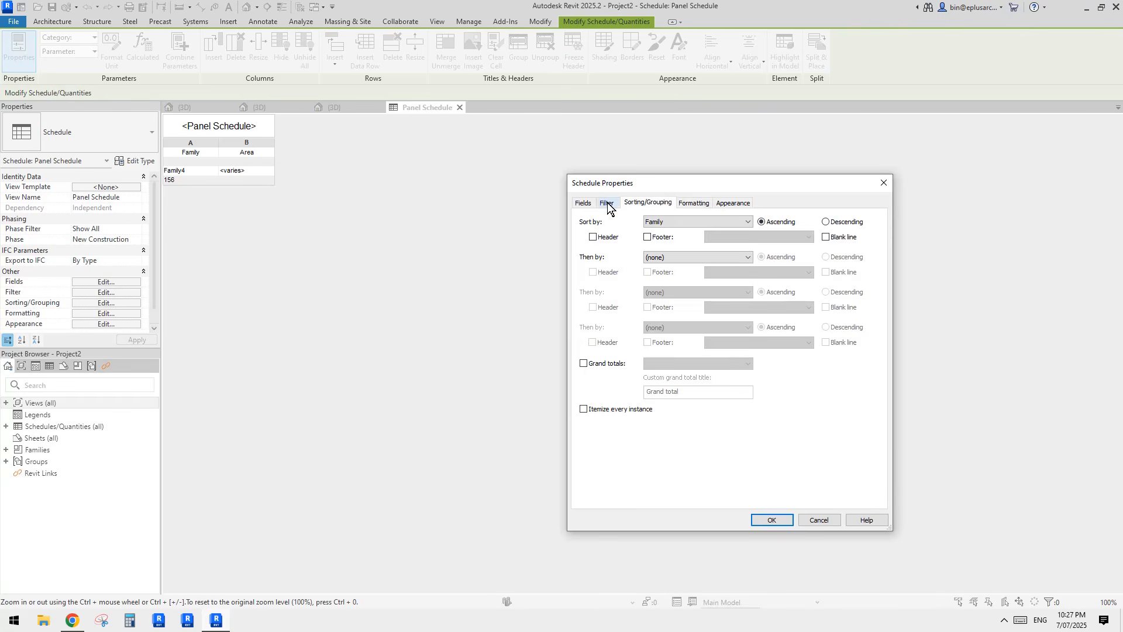
Step: Add Count to the scheduled fields so the schedule shows 156 panels
click(583, 203)
click(594, 334)
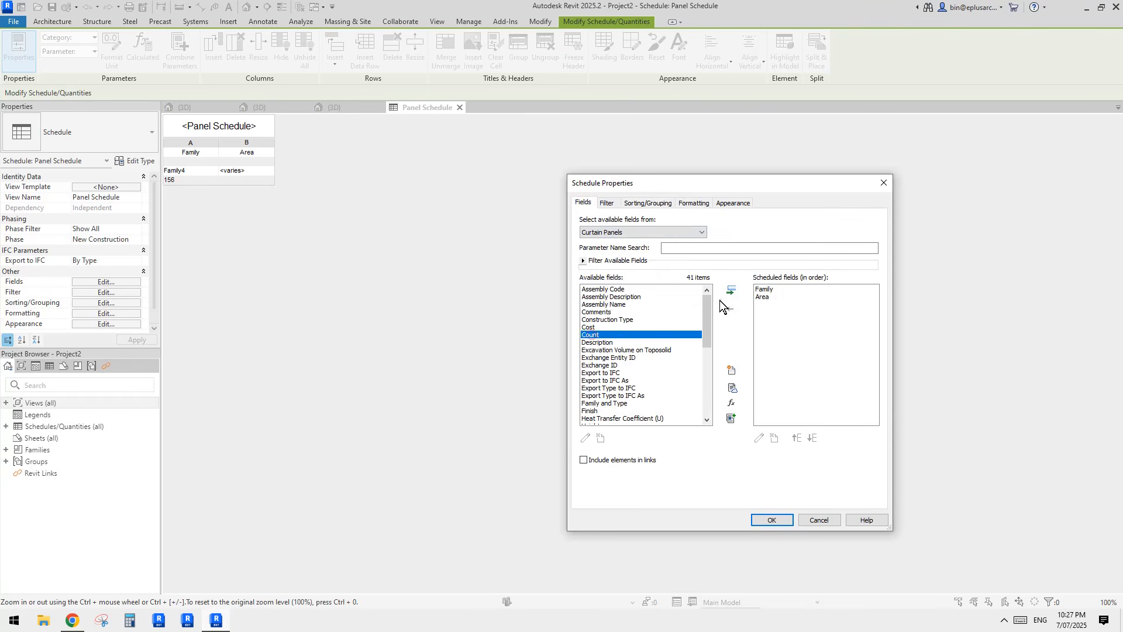
click(730, 291)
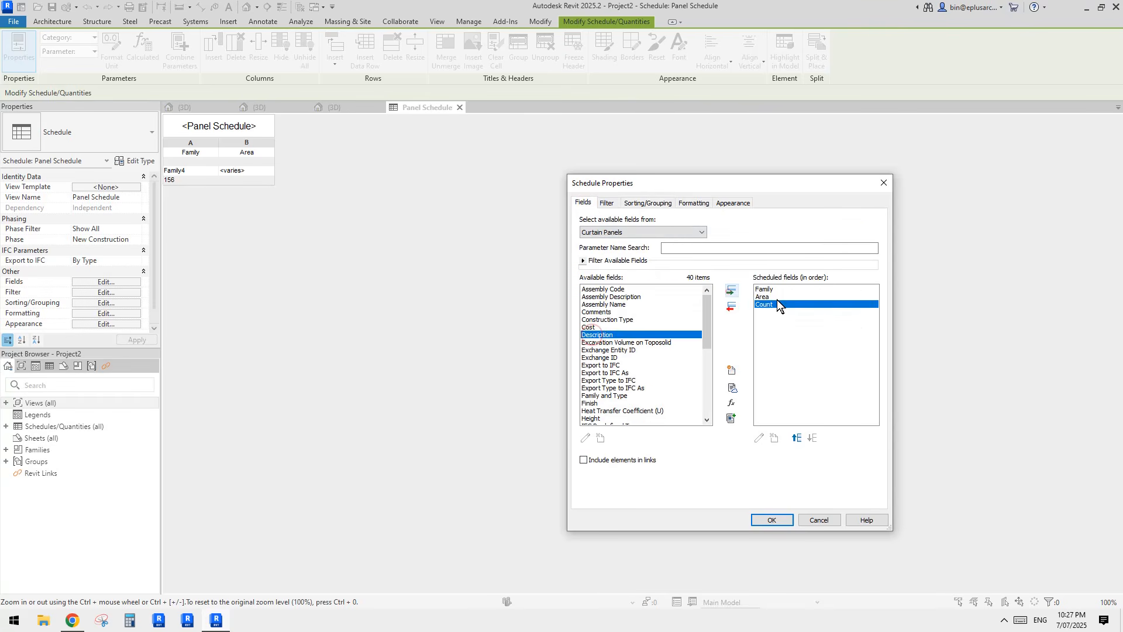
click(773, 520)
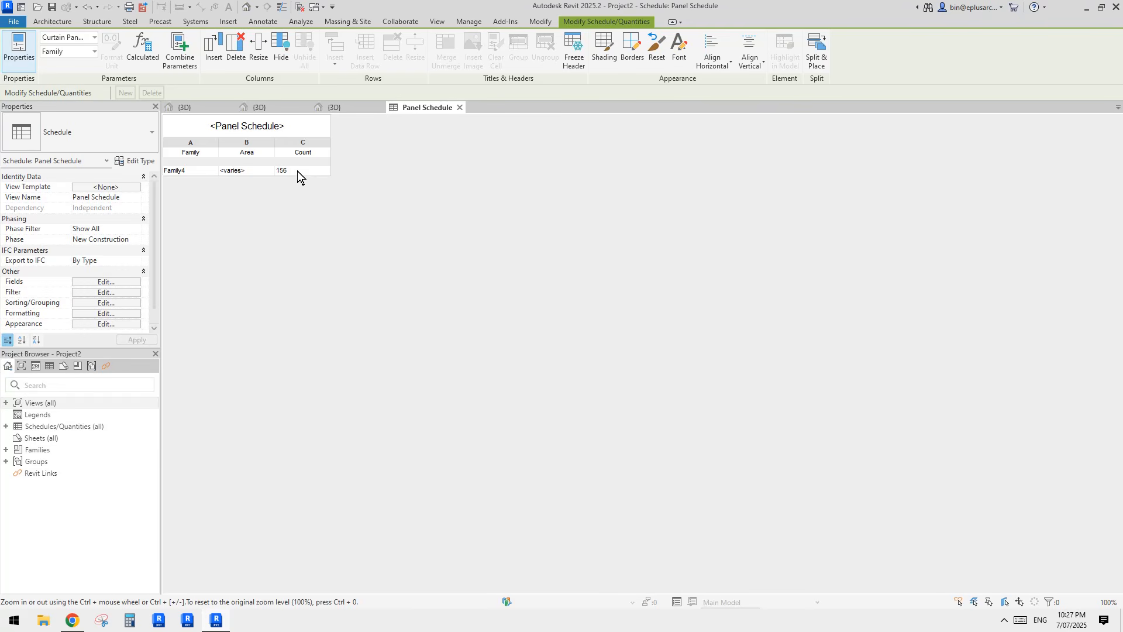
Step: Set the Area column to calculate totals, showing 3296.65 m², and reopen the field settings
click(112, 282)
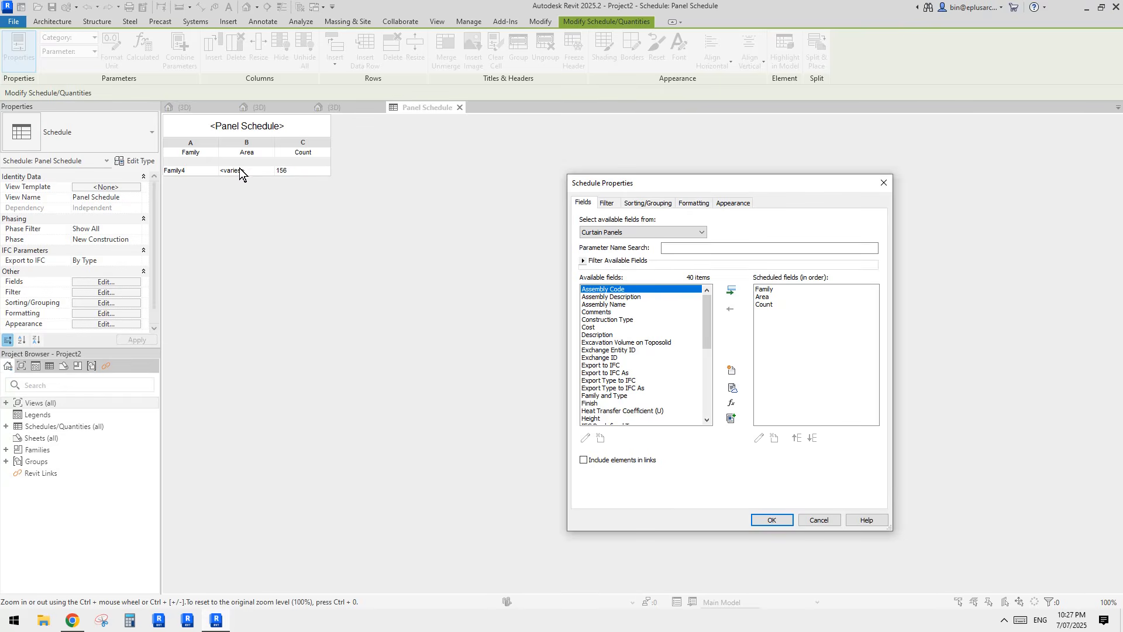
click(691, 203)
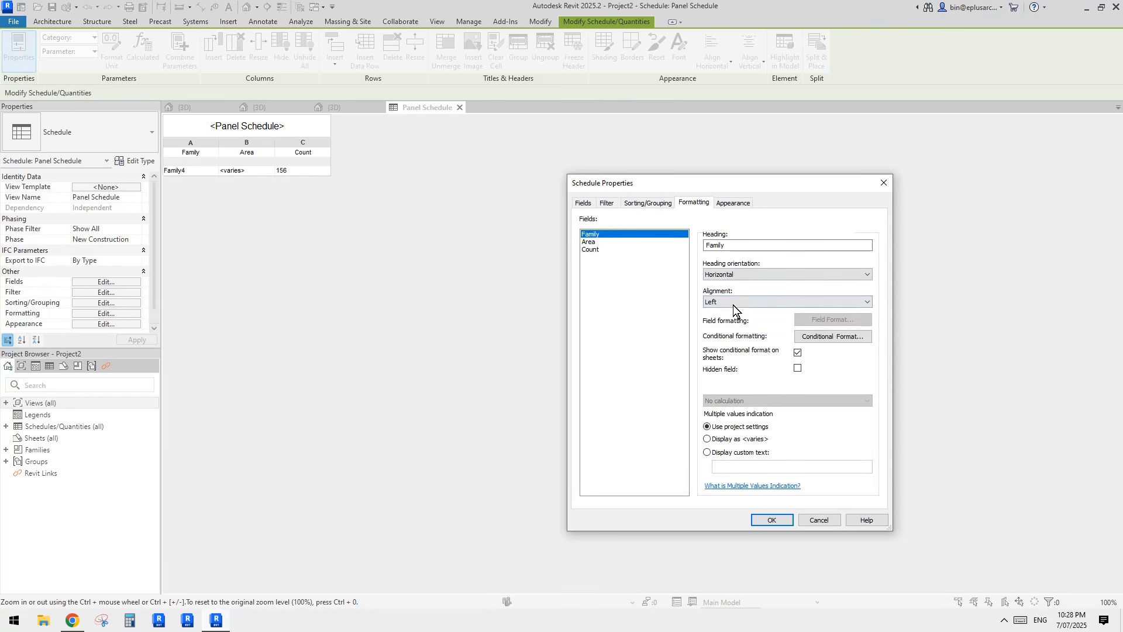
click(583, 242)
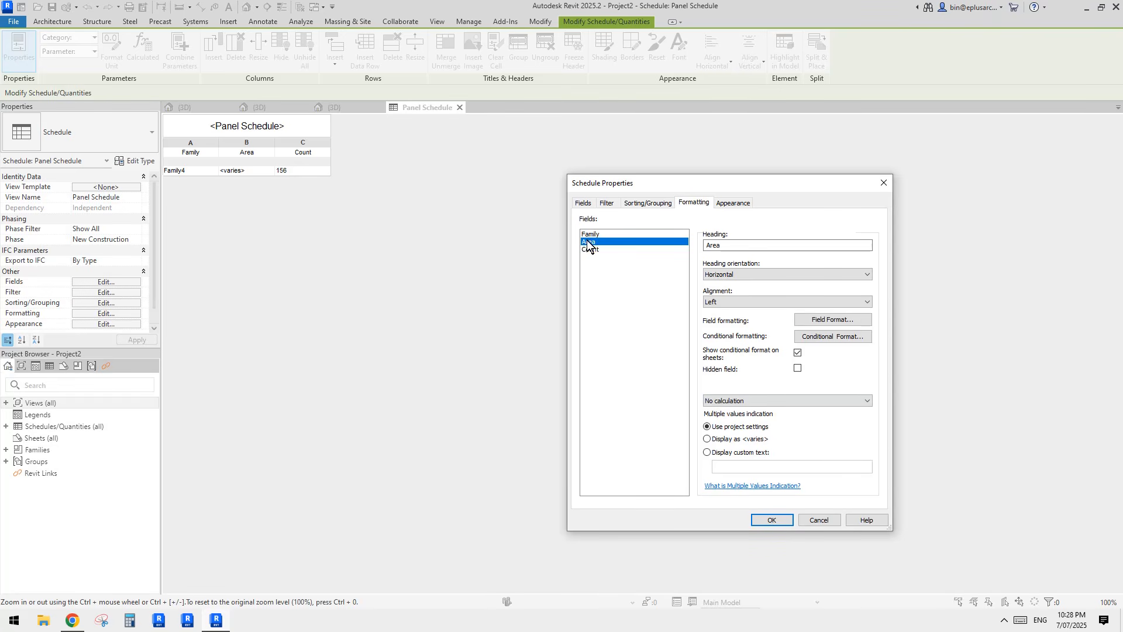
click(759, 401)
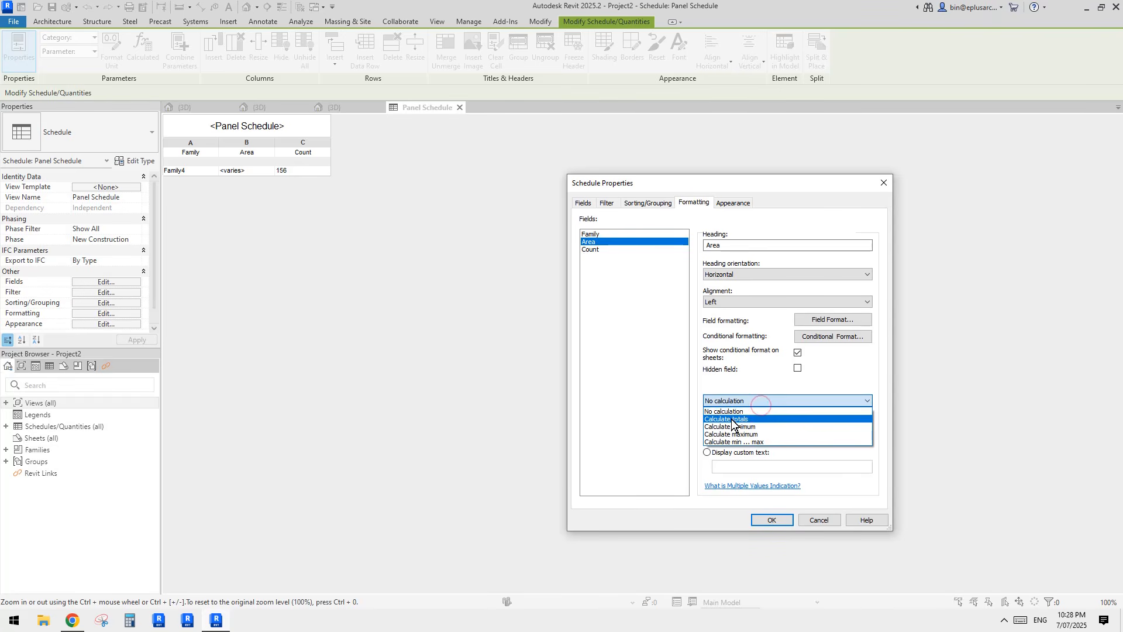
click(759, 416)
click(775, 520)
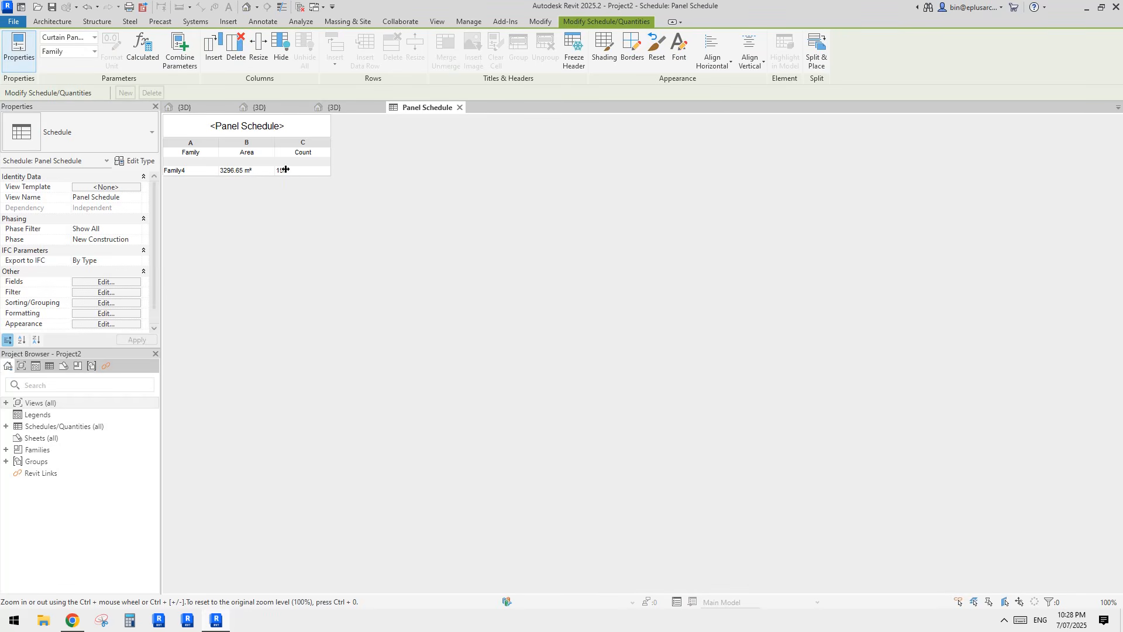
click(121, 283)
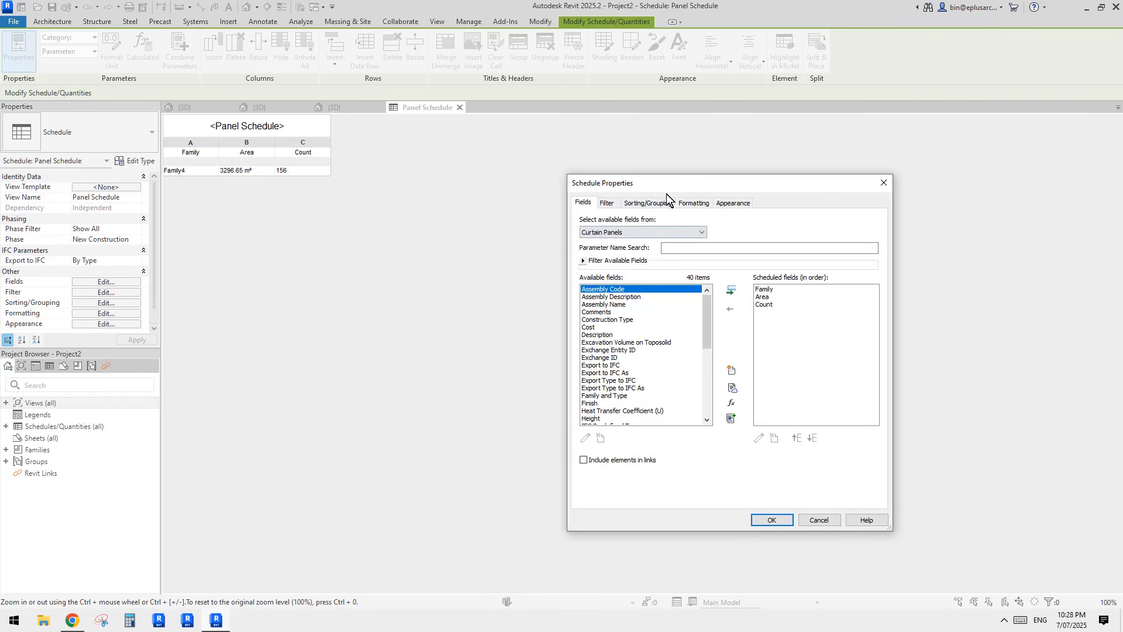
drag(714, 188, 738, 188)
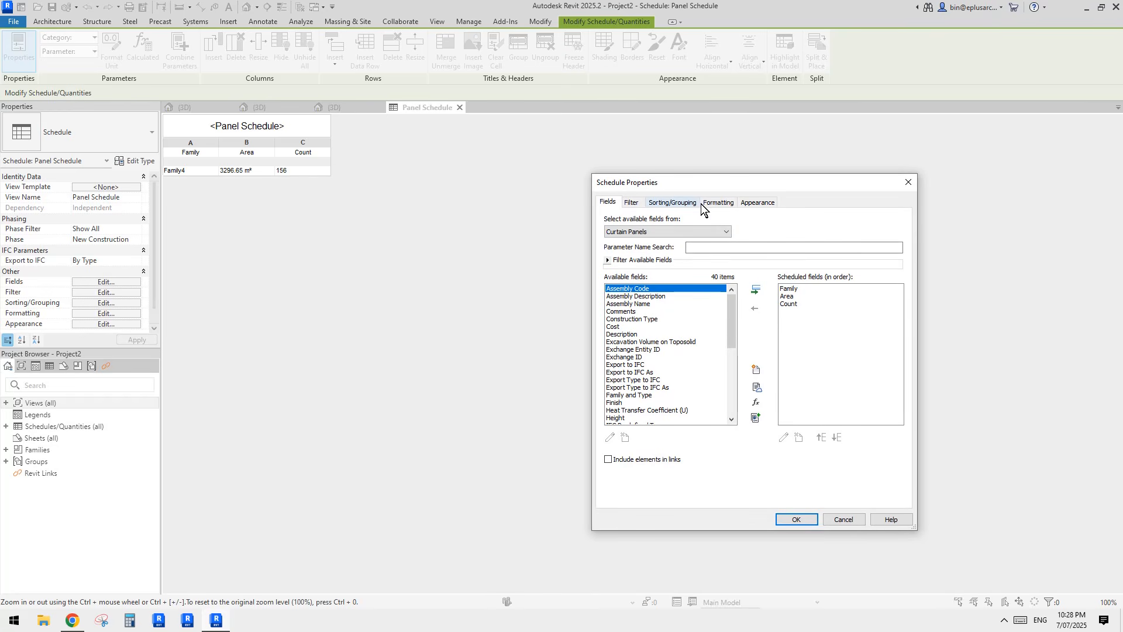
click(718, 203)
click(615, 248)
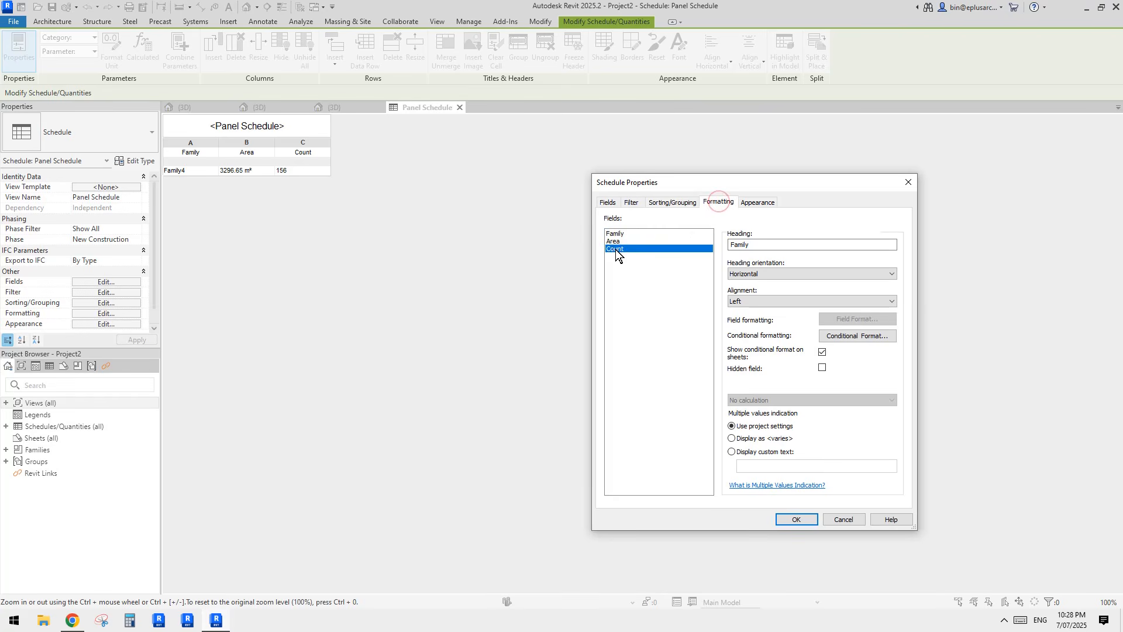
click(615, 241)
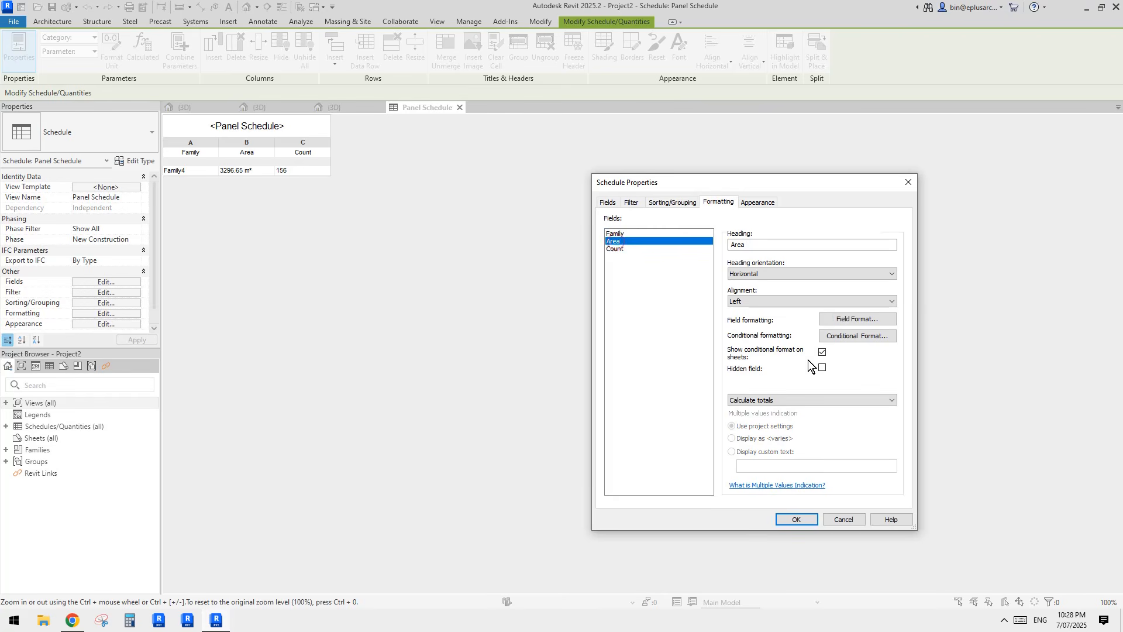
click(846, 403)
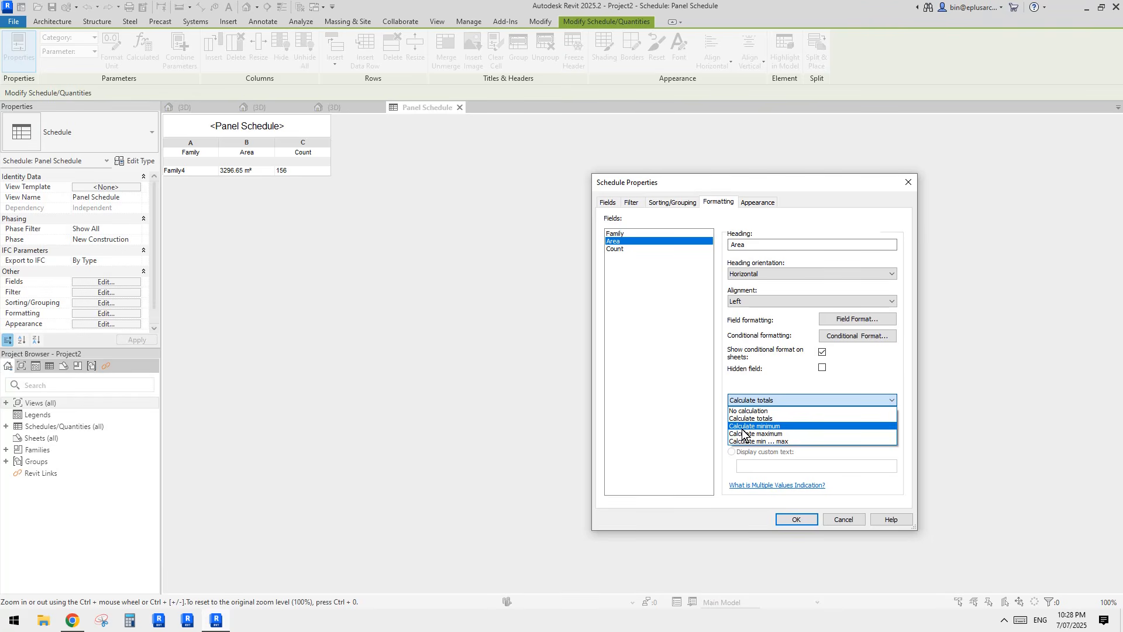
click(780, 374)
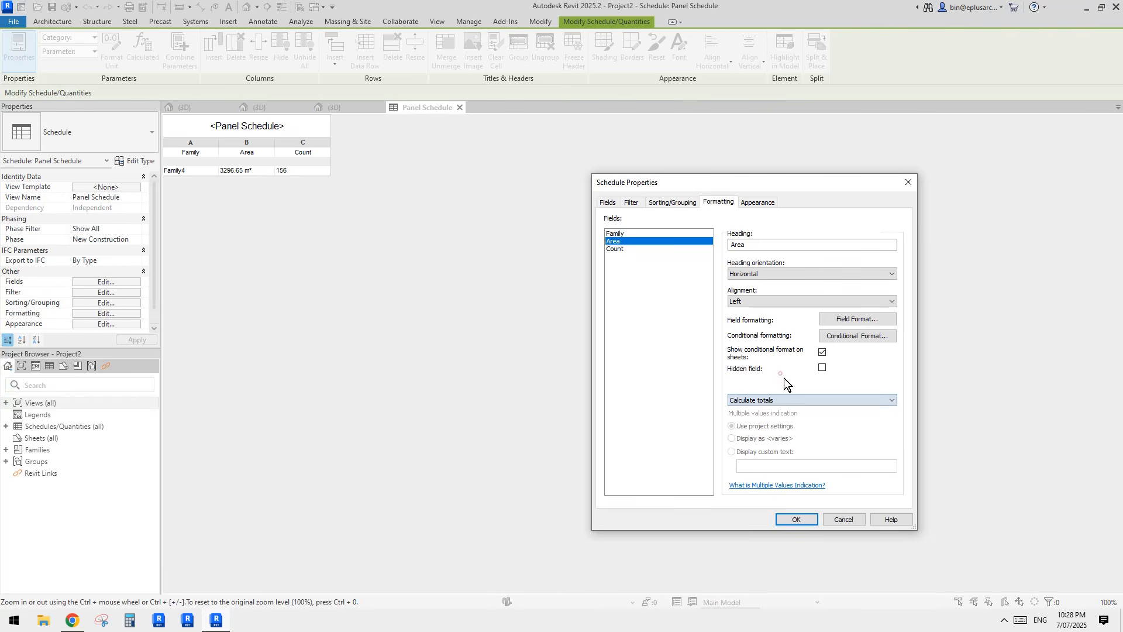
click(686, 201)
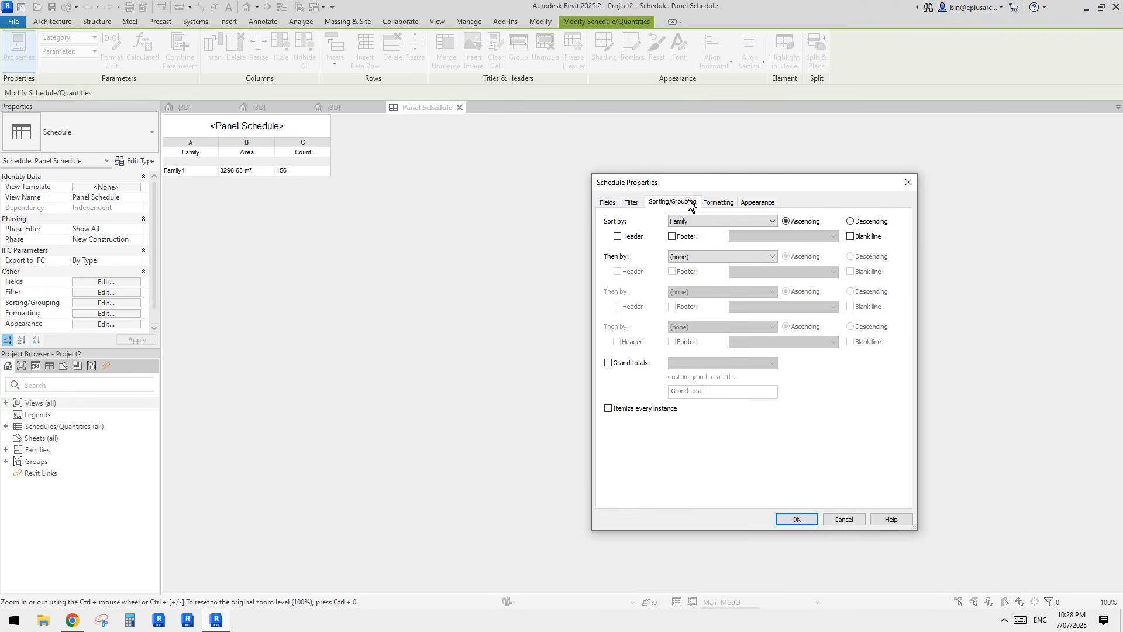
click(712, 201)
click(691, 202)
click(632, 202)
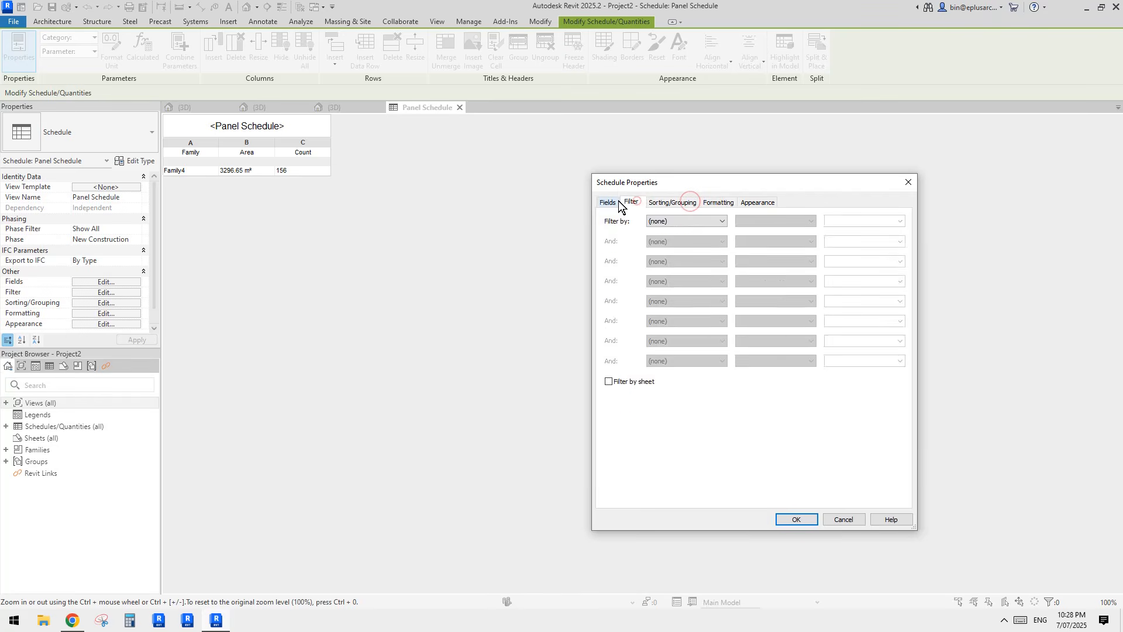
click(608, 202)
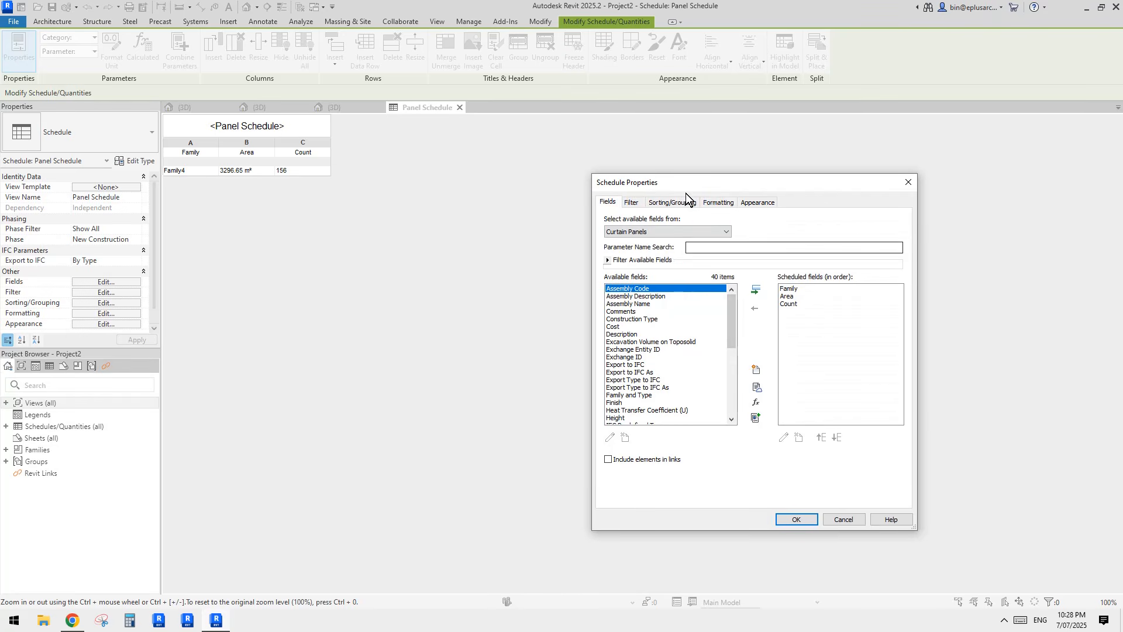
click(756, 371)
Step: Type 'Average Area' as a new parameter name, leaving its data type as Length
click(681, 335)
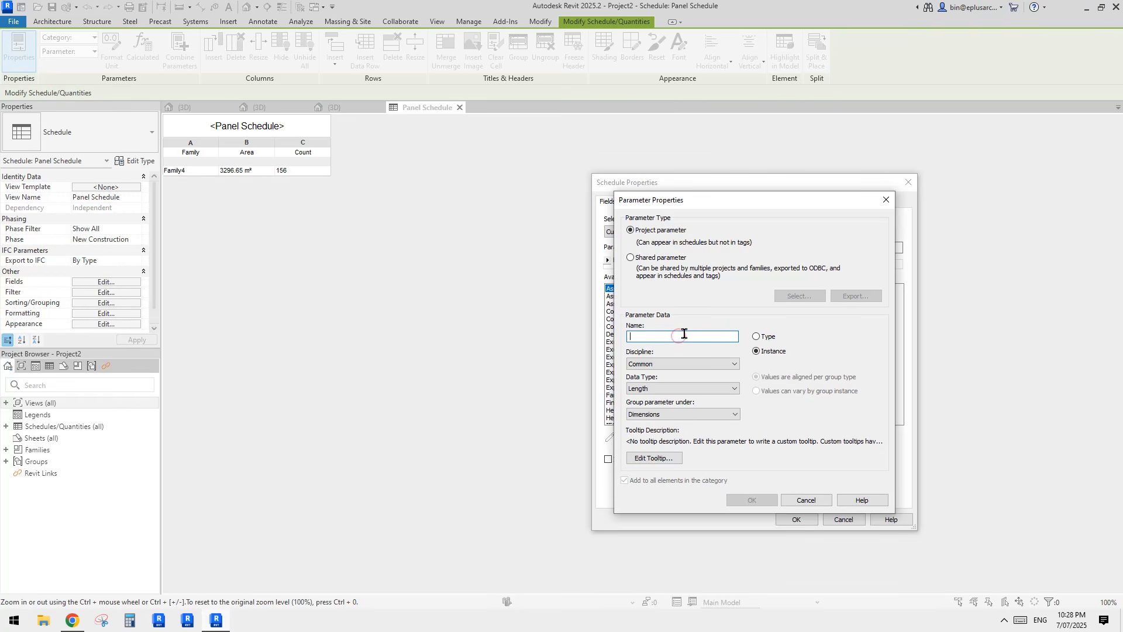
key(Caps_Lock)
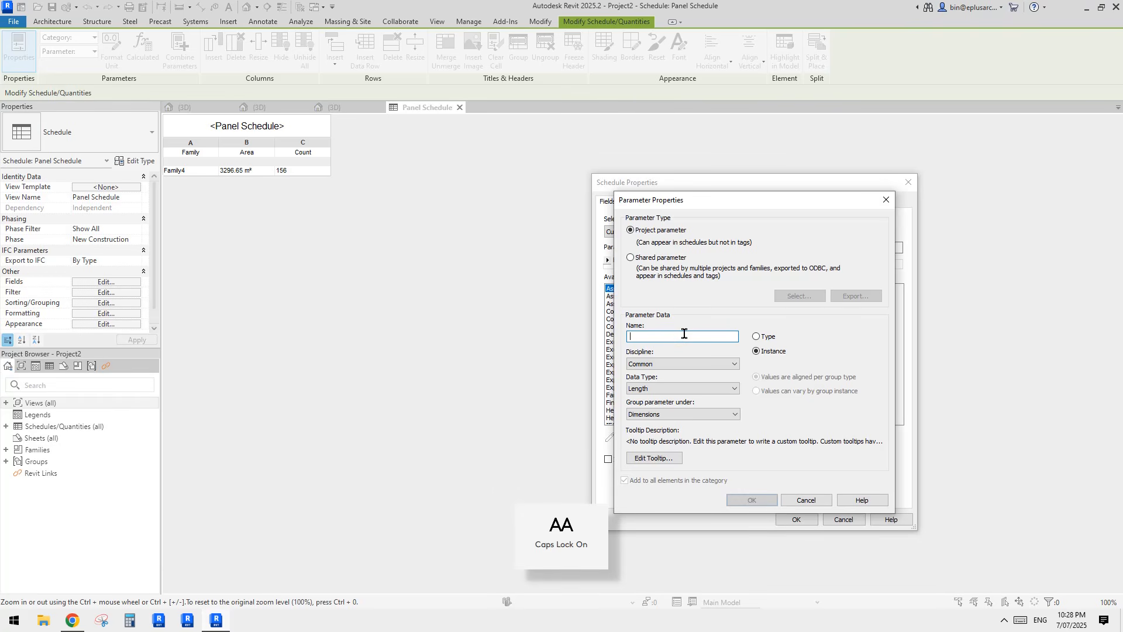
text(A)
key(Caps_Lock)
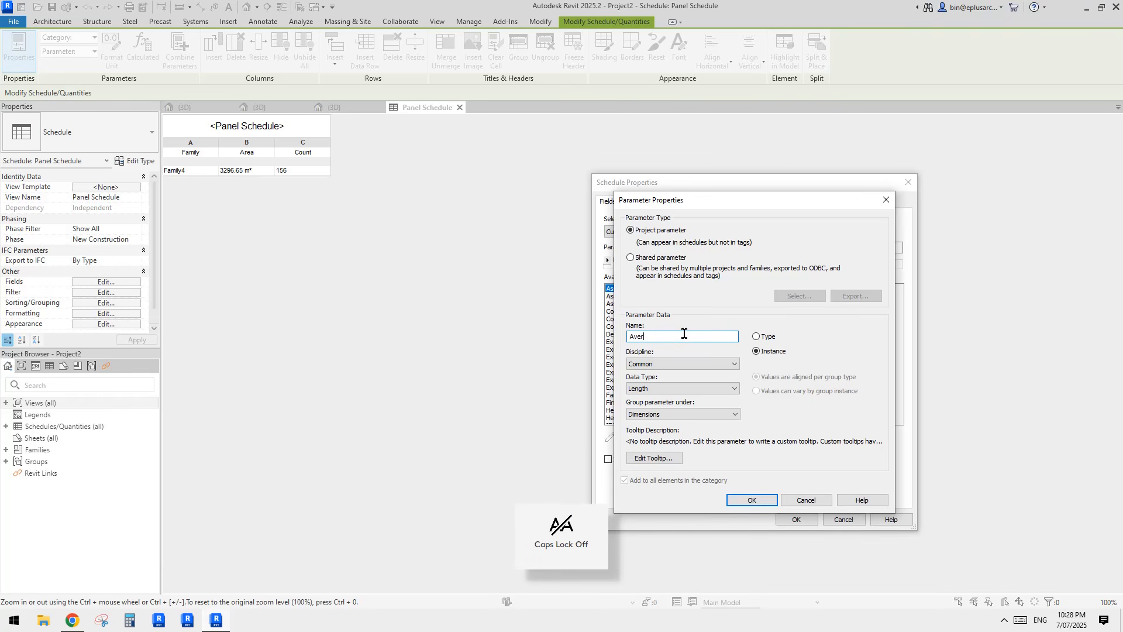
text(verage)
key(Caps_Lock)
text(A)
key(Caps_Lock)
text(rea)
click(702, 388)
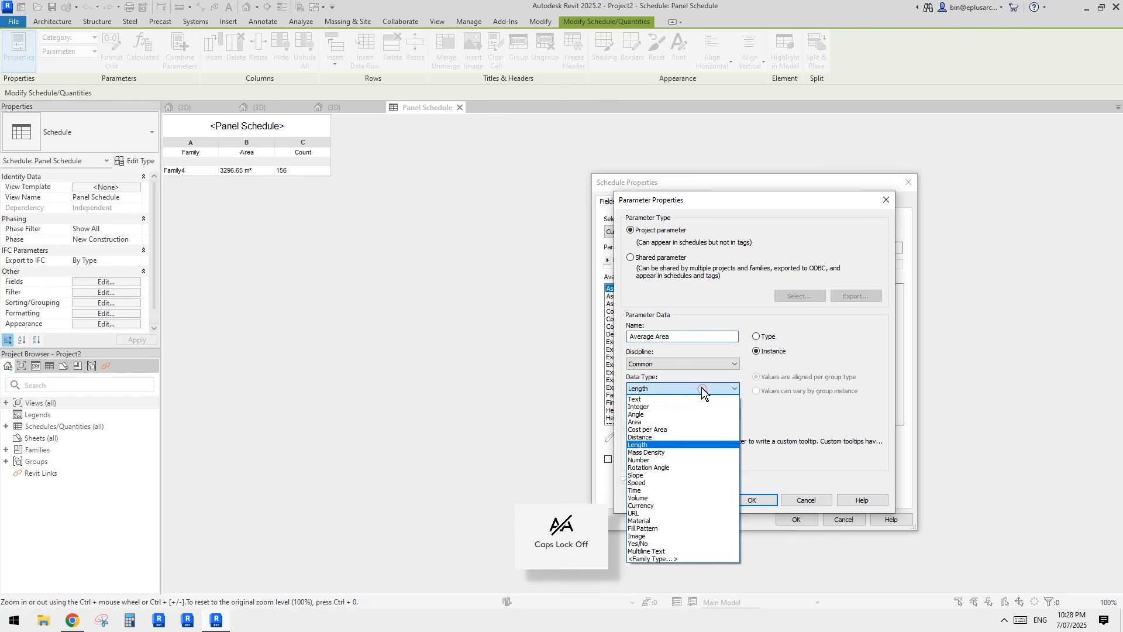
click(815, 500)
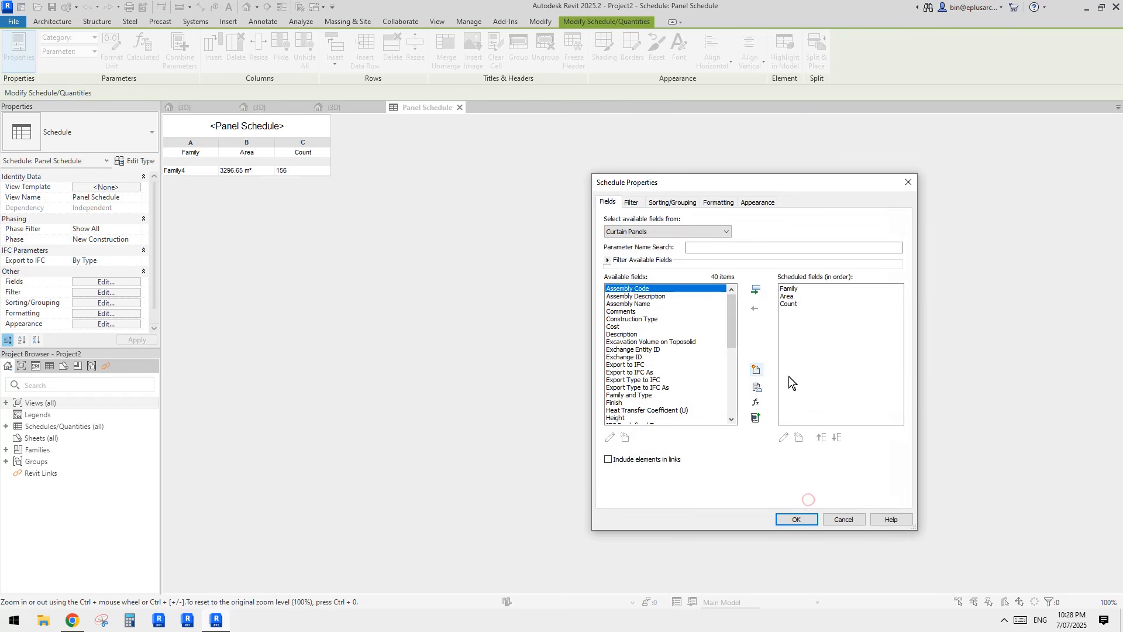
Step: Start a calculated value named 'Average Area' with Common discipline and type Area
click(756, 402)
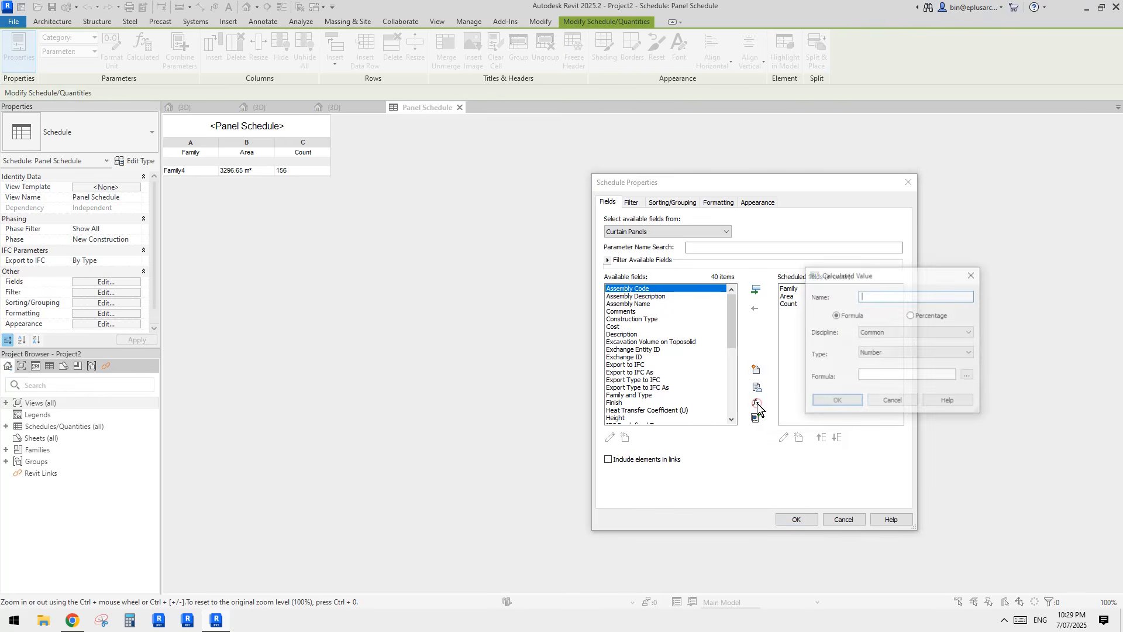
click(875, 297)
key(Caps_Lock)
text(A)
key(Caps_Lock)
text(ve)
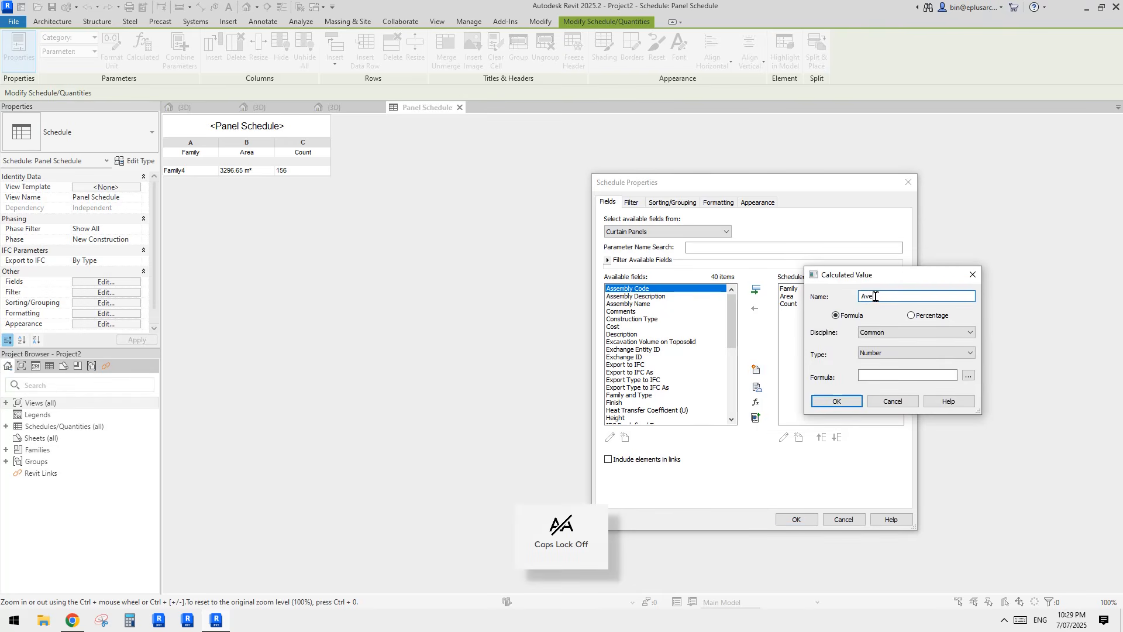
text(rage)
key(Caps_Lock)
text(A)
key(Caps_Lock)
text(rea)
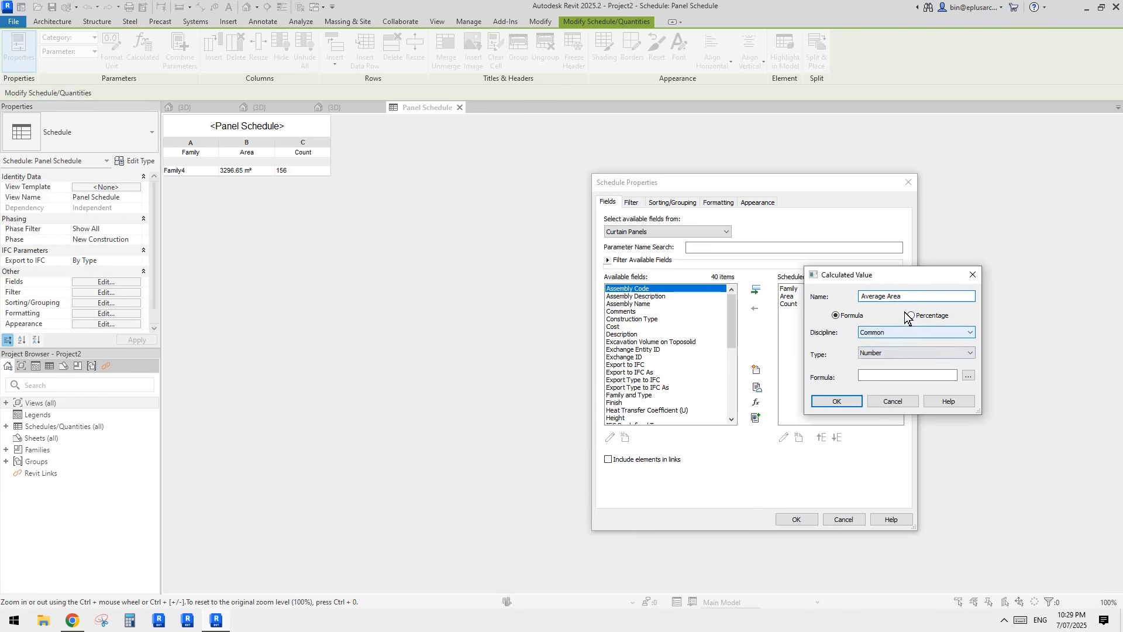
drag(895, 279, 943, 295)
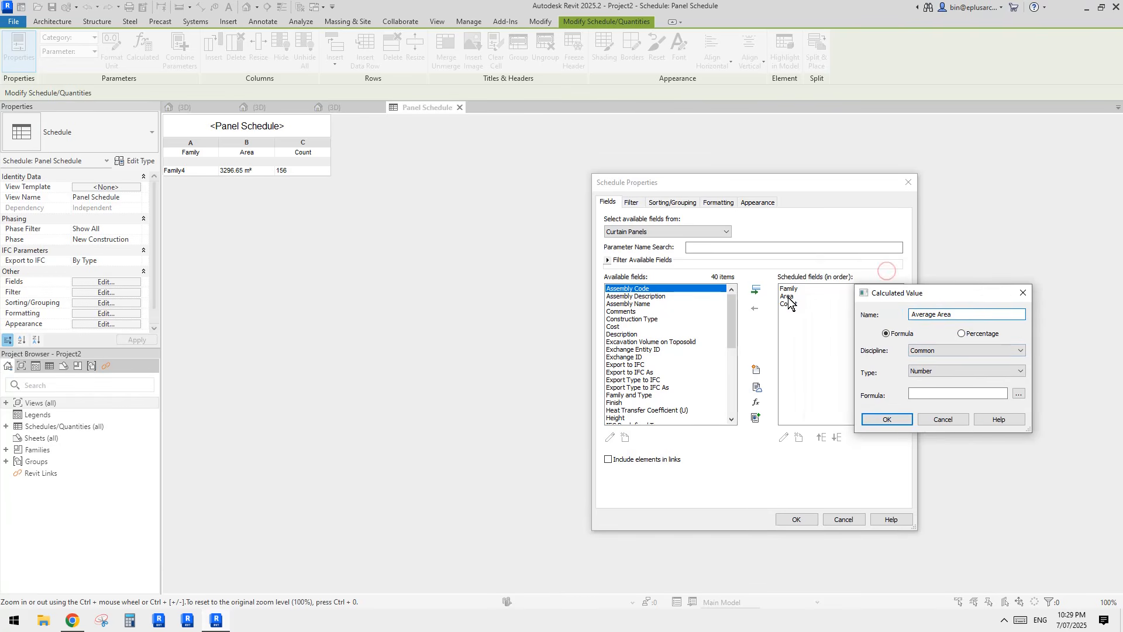
click(946, 352)
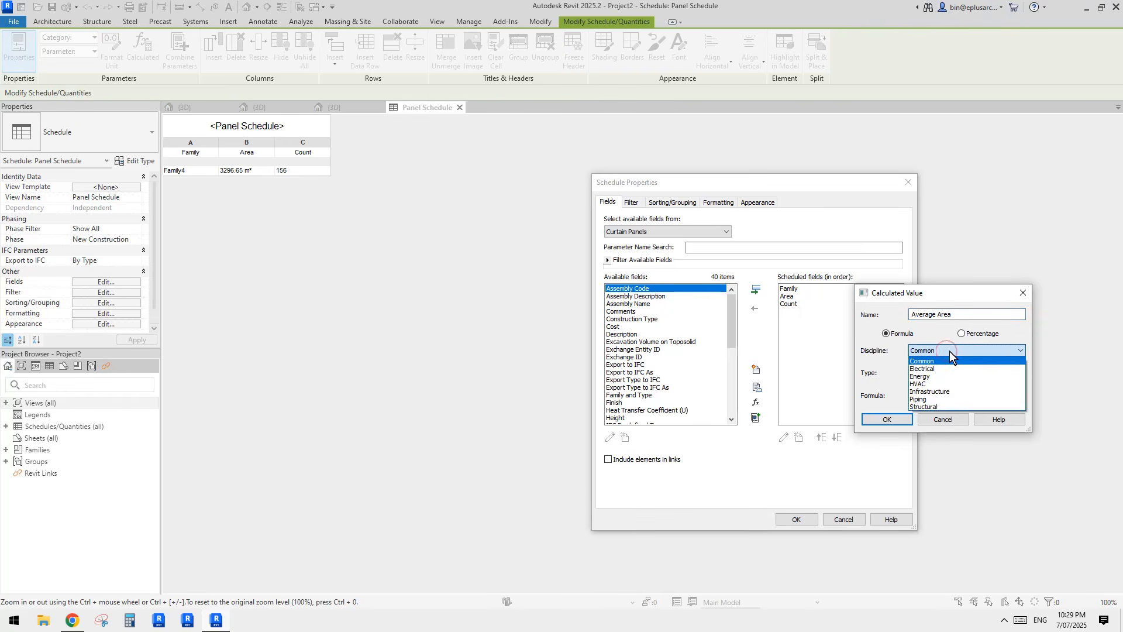
click(949, 350)
click(944, 368)
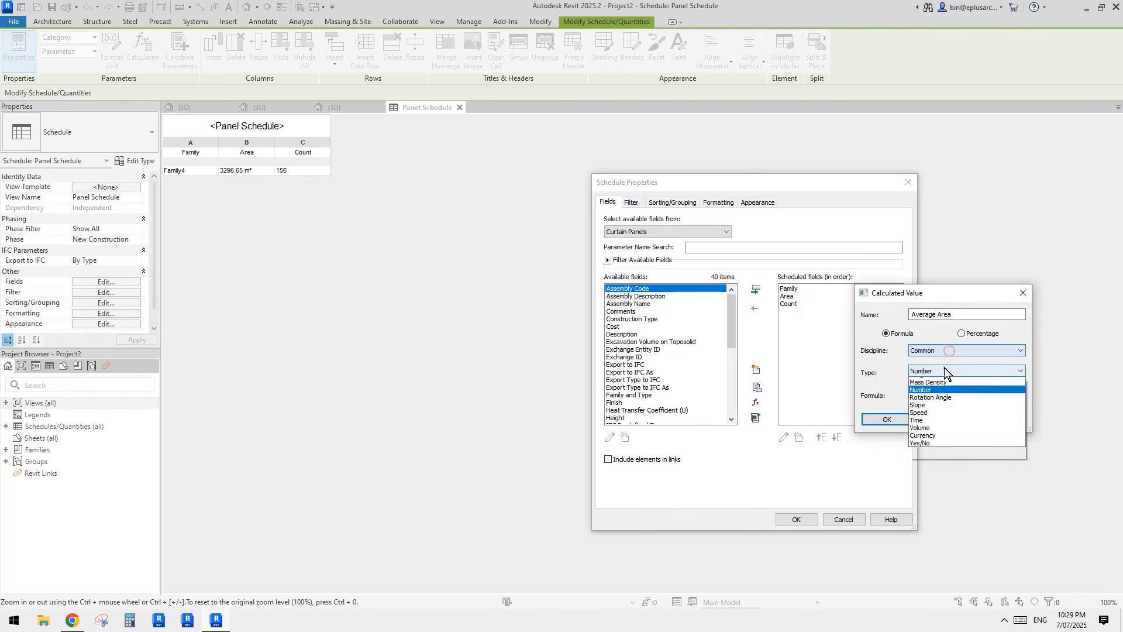
click(870, 378)
click(961, 393)
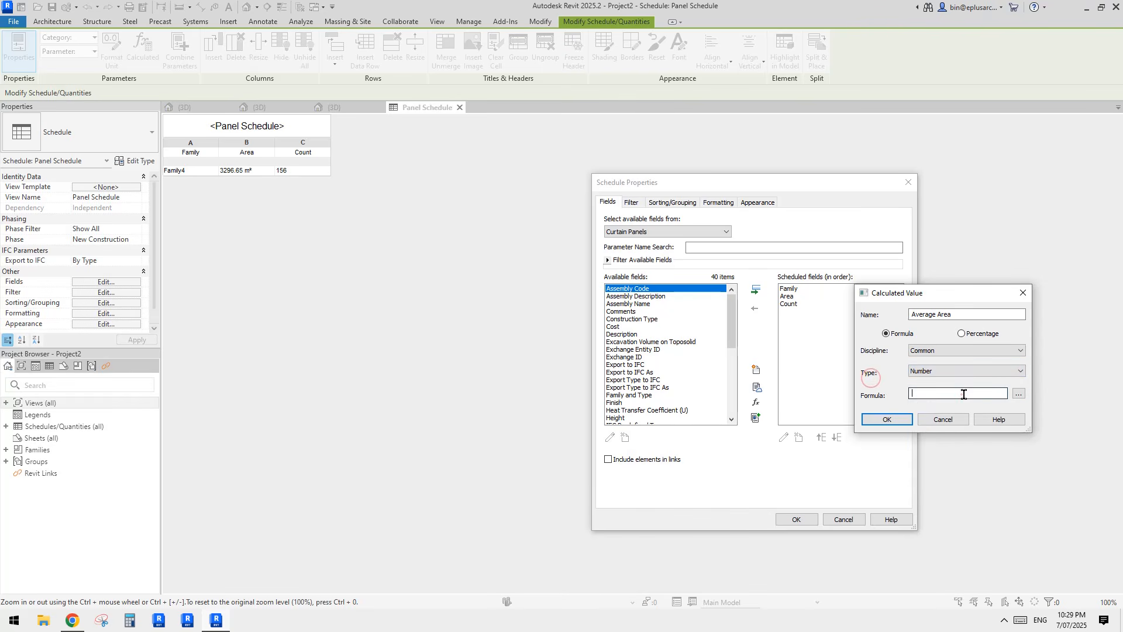
click(935, 371)
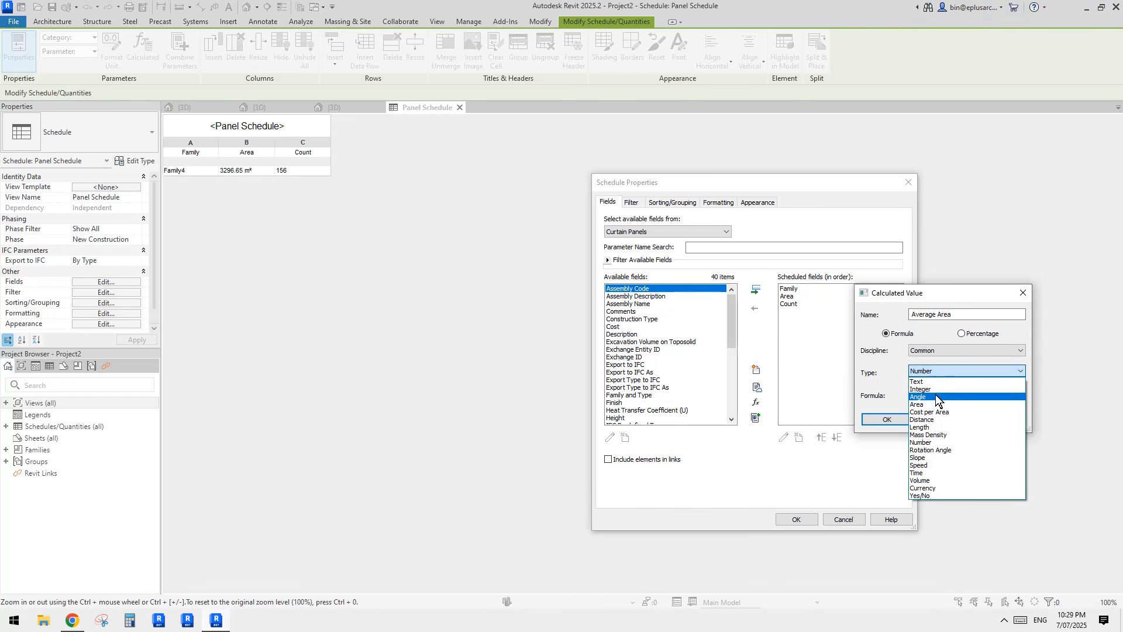
click(930, 402)
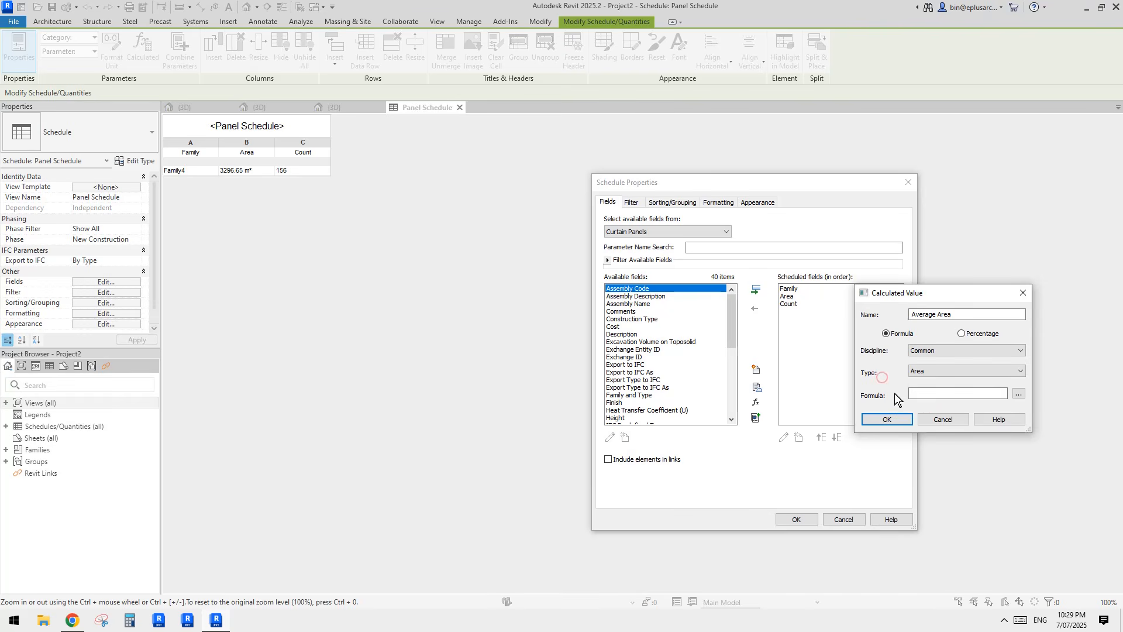
click(882, 377)
Step: Enter the formula Area/Count and submit it, getting Revit's error that Count can't be used
click(1018, 394)
click(915, 328)
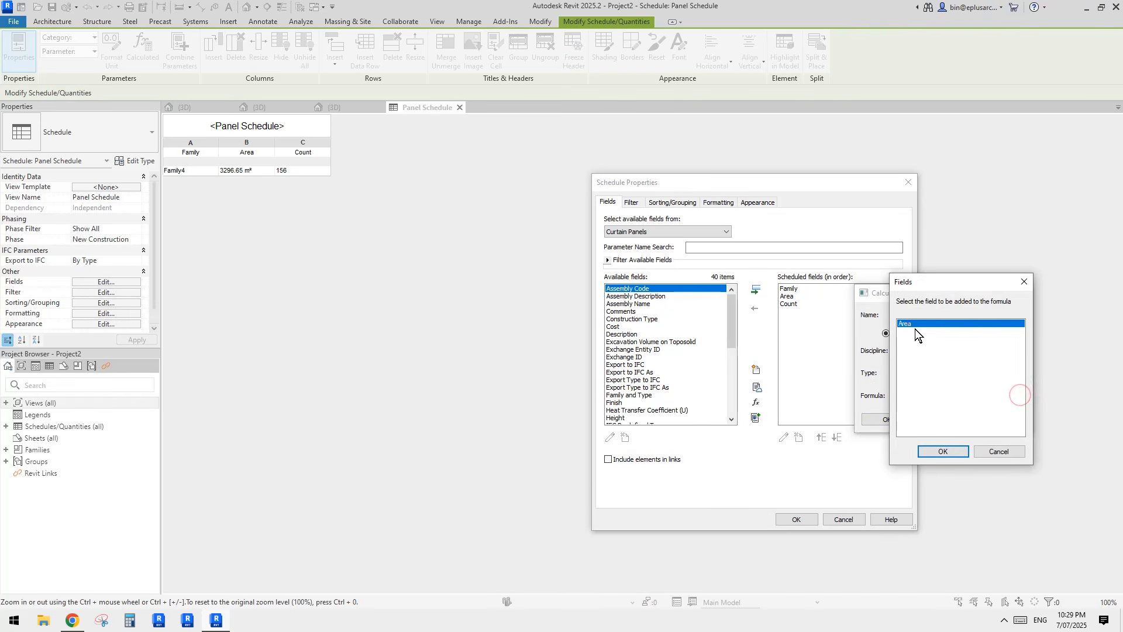
click(958, 448)
click(1019, 393)
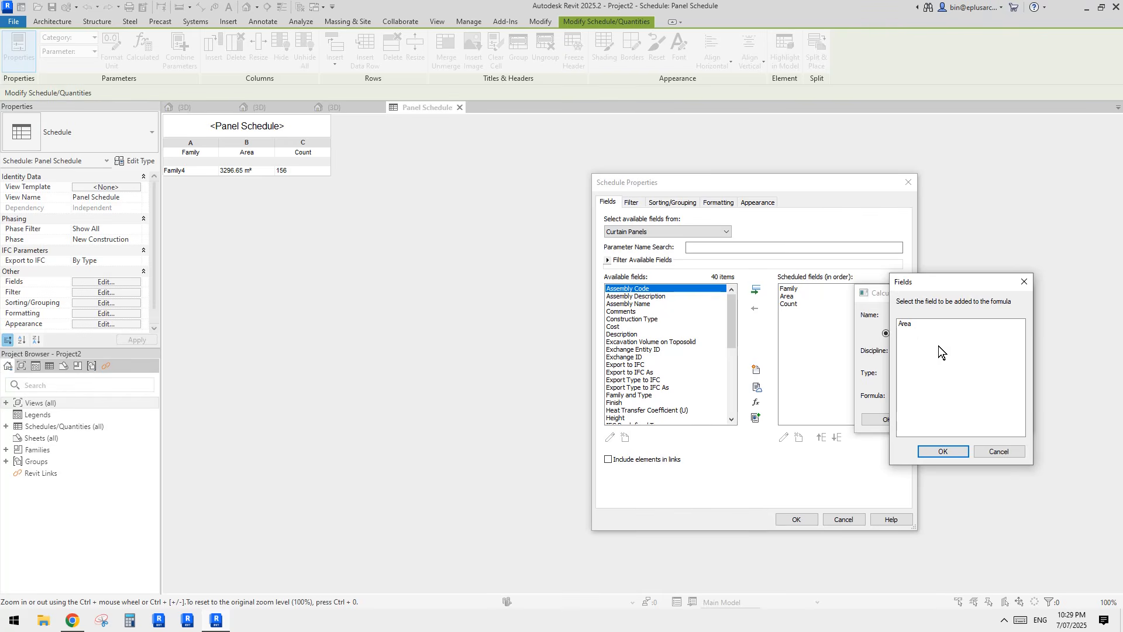
click(997, 452)
click(947, 392)
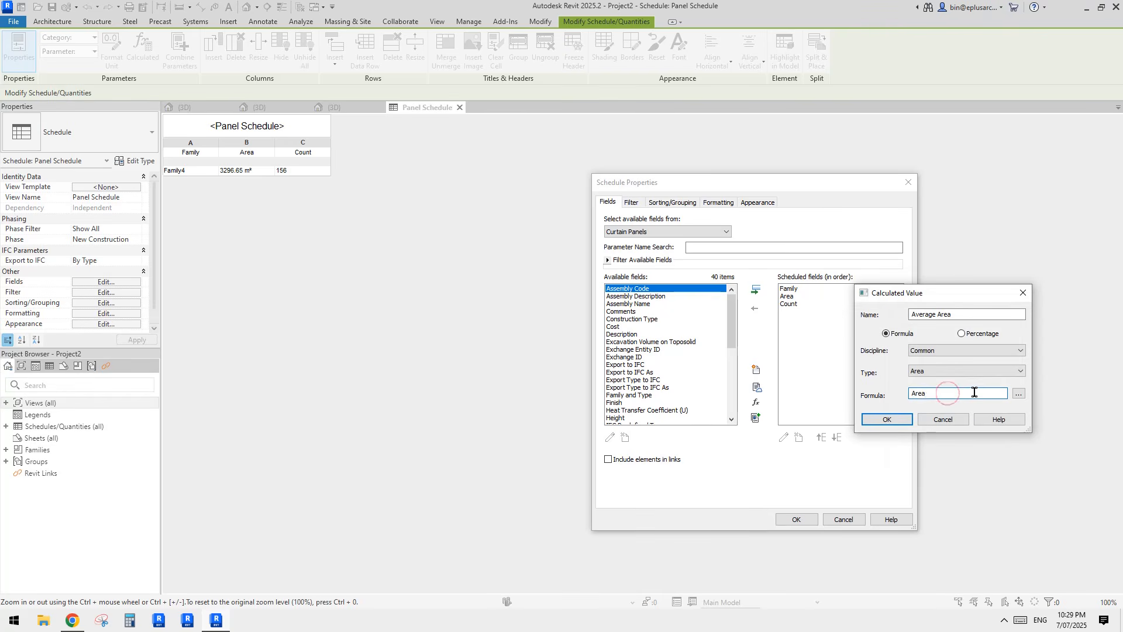
text(/)
key(Caps_Lock)
text(C)
key(Caps_Lock)
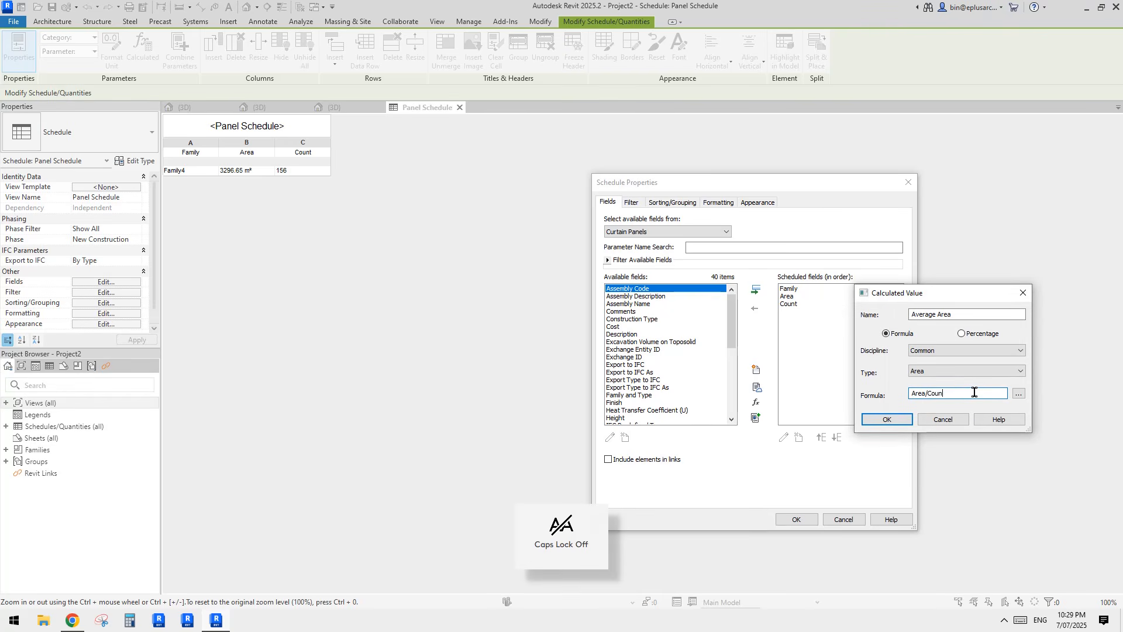
text(ount)
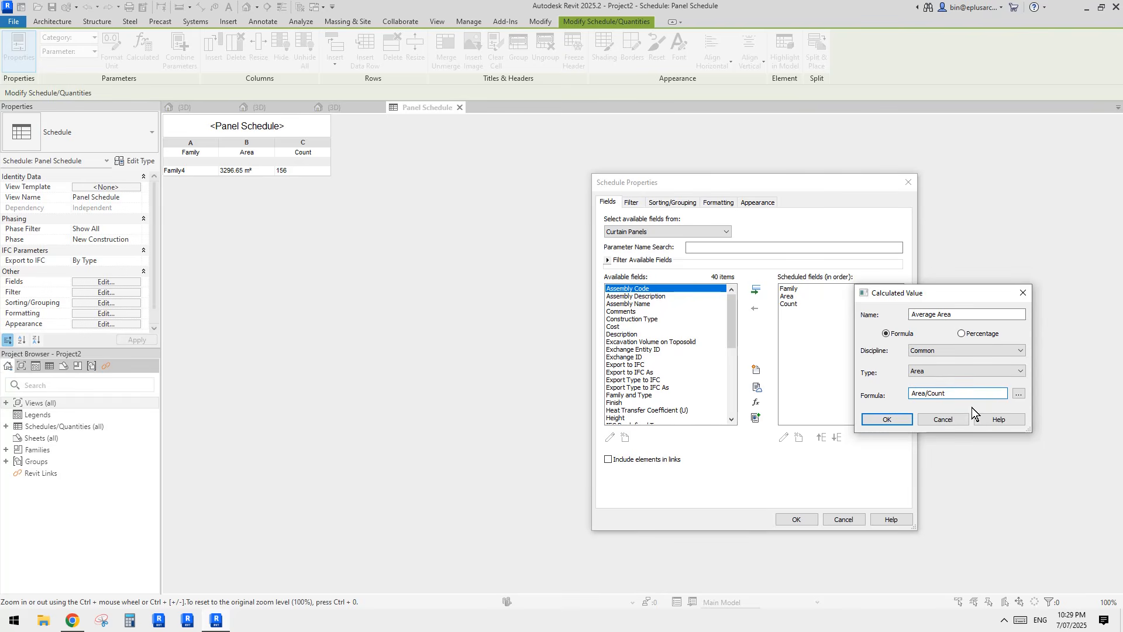
click(887, 419)
drag(526, 216, 432, 231)
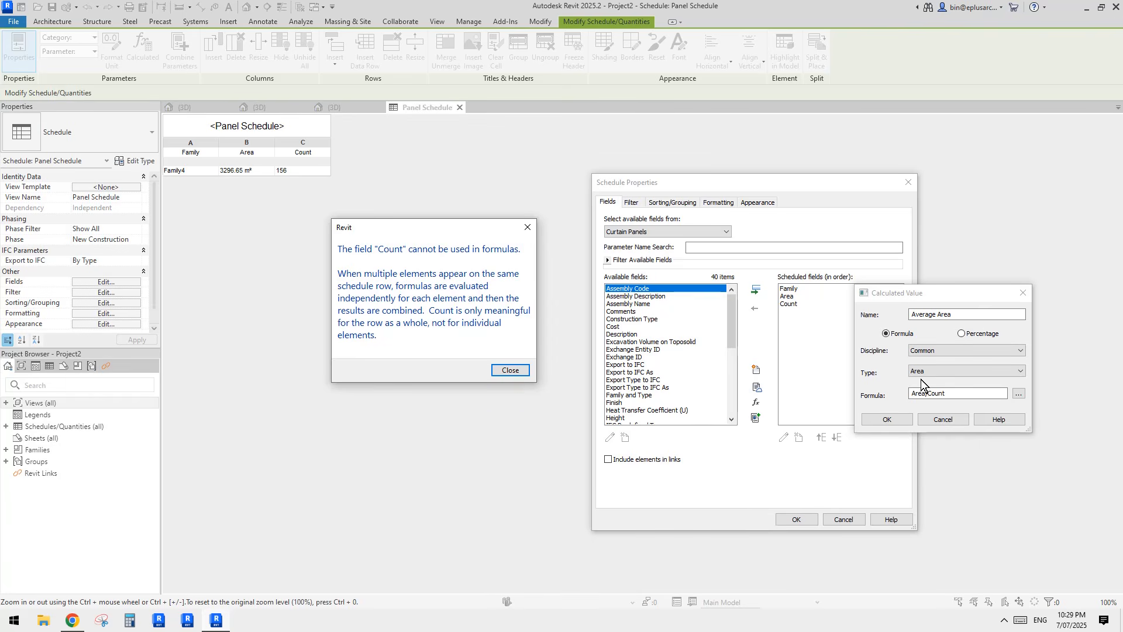
Step: Dismiss the error, abandon the Average Area field, and remove Count from the schedule
click(528, 233)
click(1023, 292)
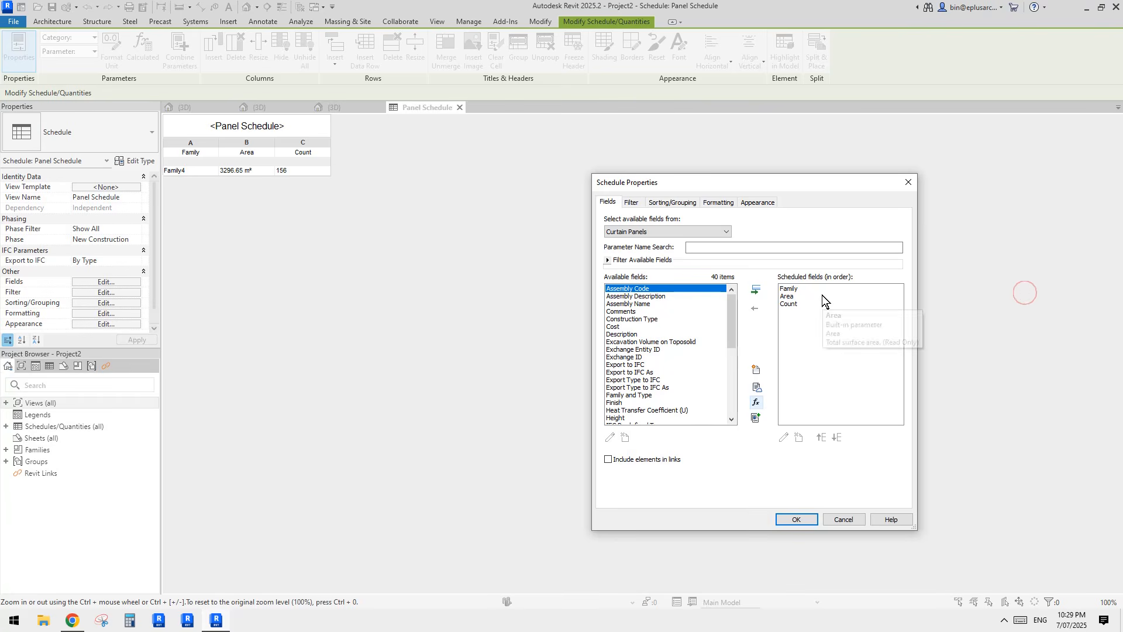
click(792, 304)
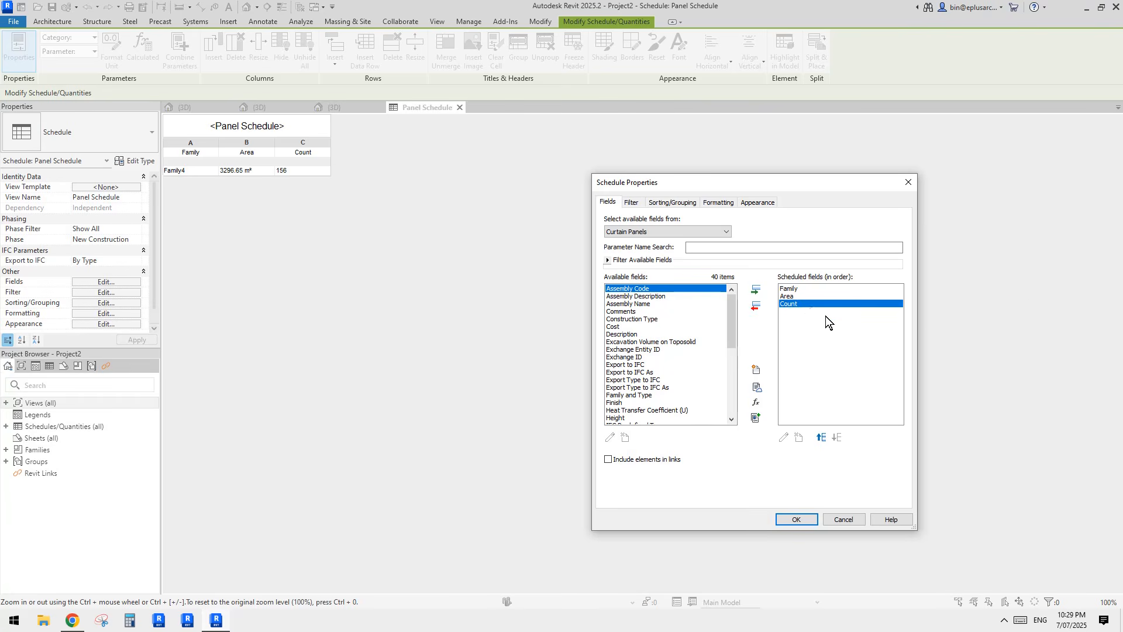
click(756, 306)
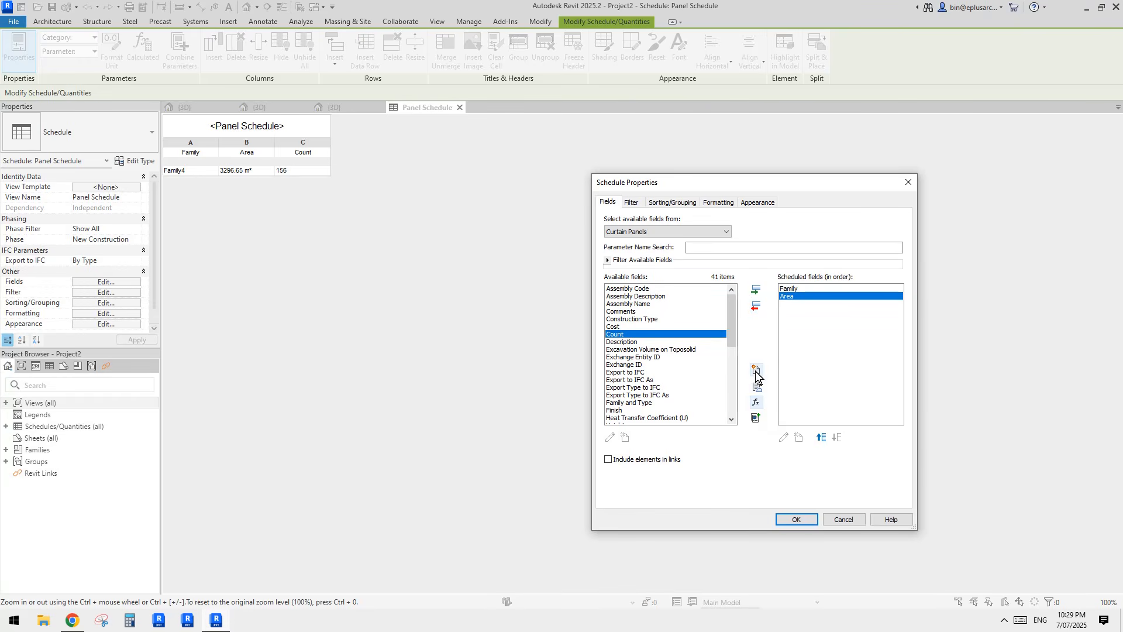
Step: Add a calculated field 'Count1' of type Integer with formula 1
click(755, 403)
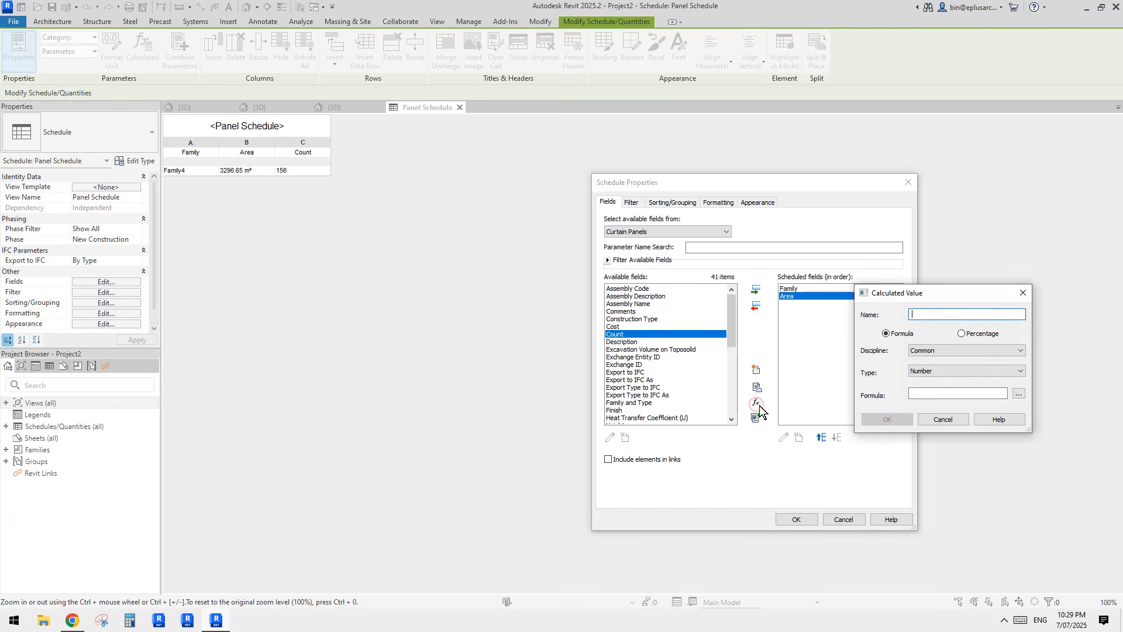
drag(900, 293, 868, 290)
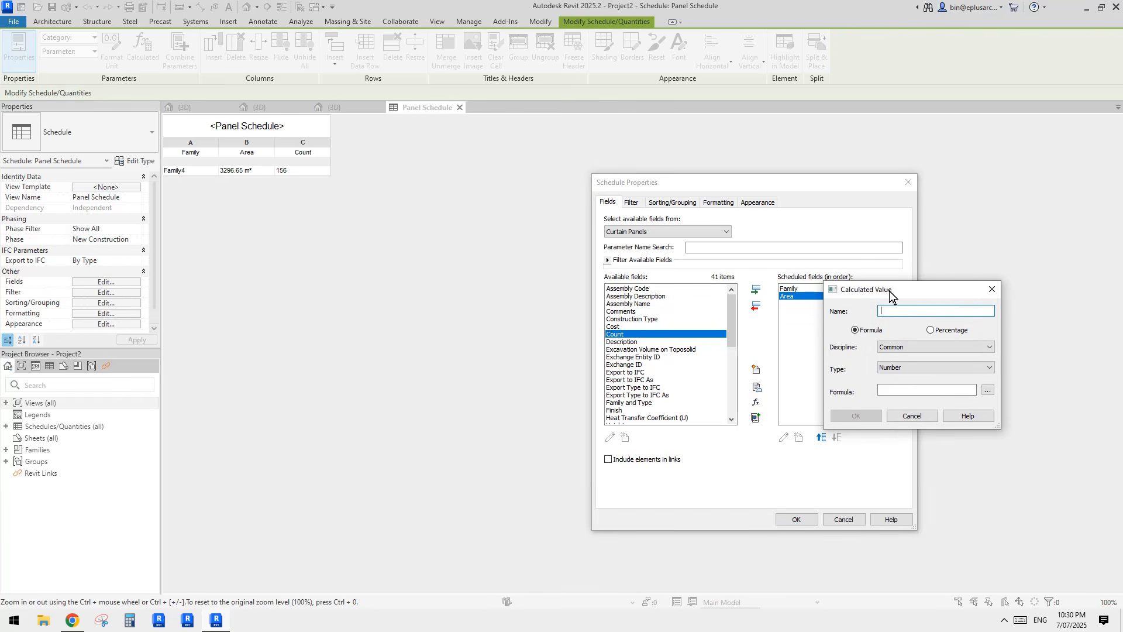
drag(872, 290, 918, 286)
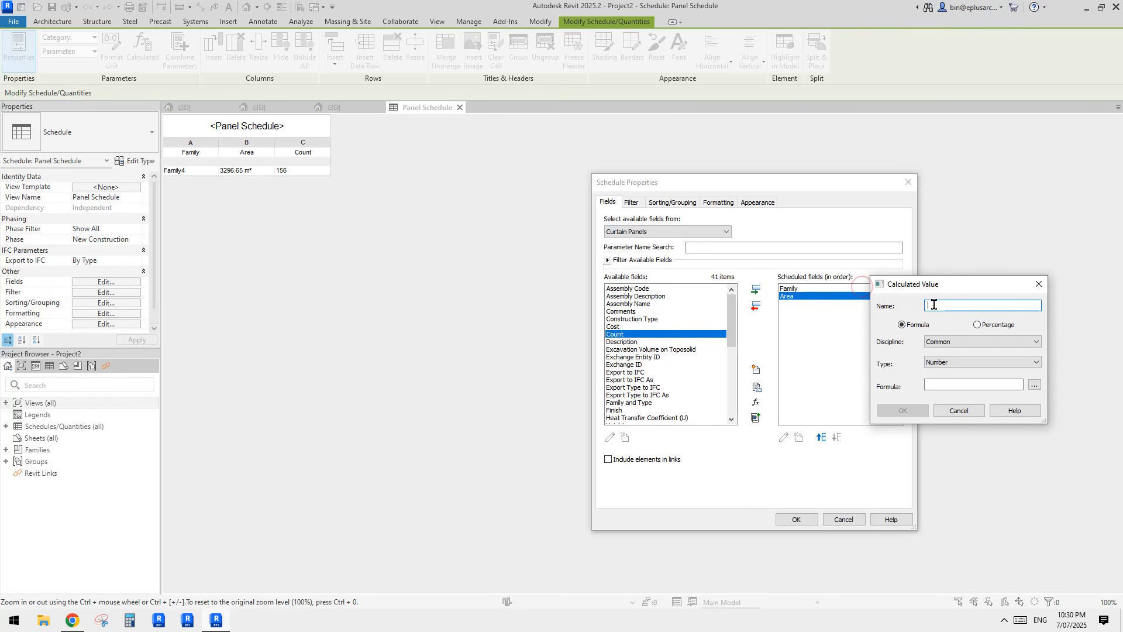
key(Caps_Lock)
text(N)
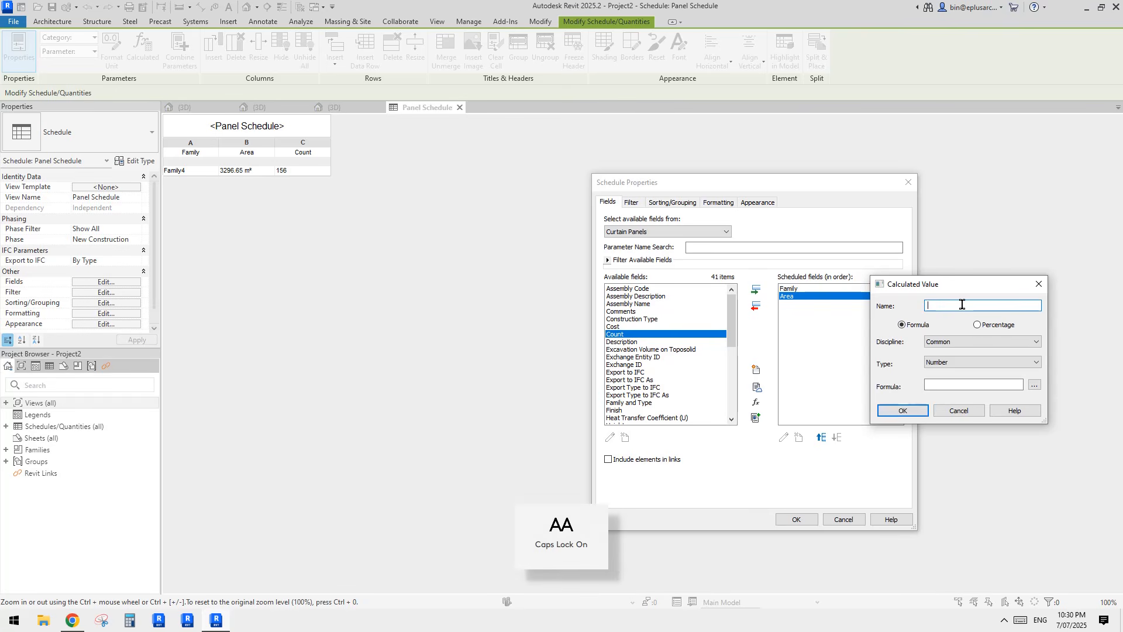
key(Caps_Lock)
key(BackSpace)
key(Caps_Lock)
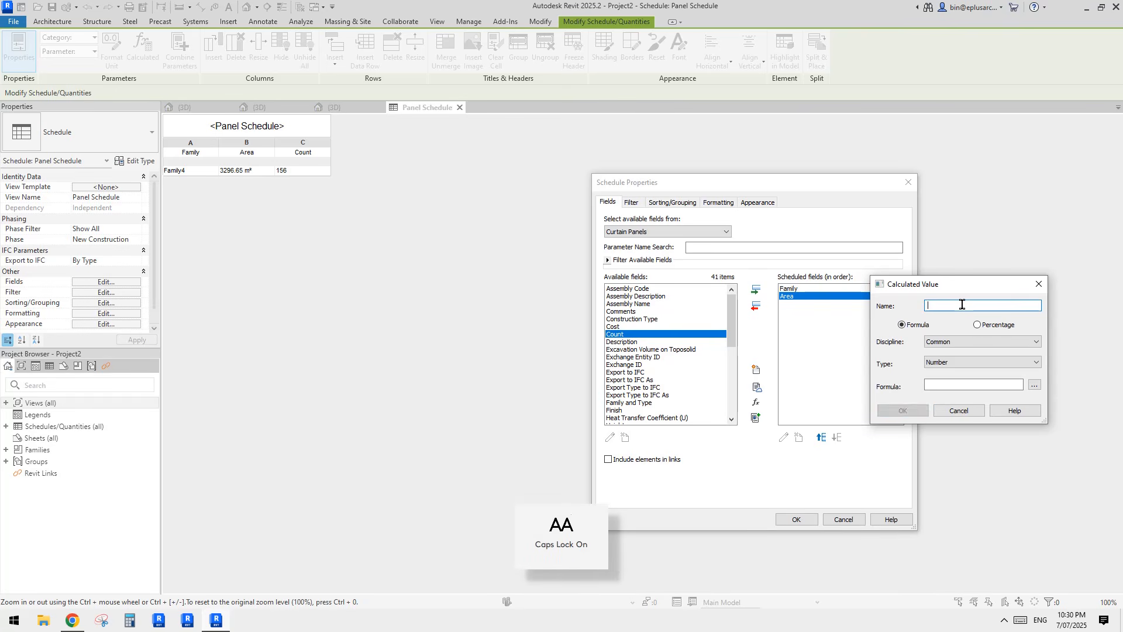
text(C)
key(Caps_Lock)
text(ount1)
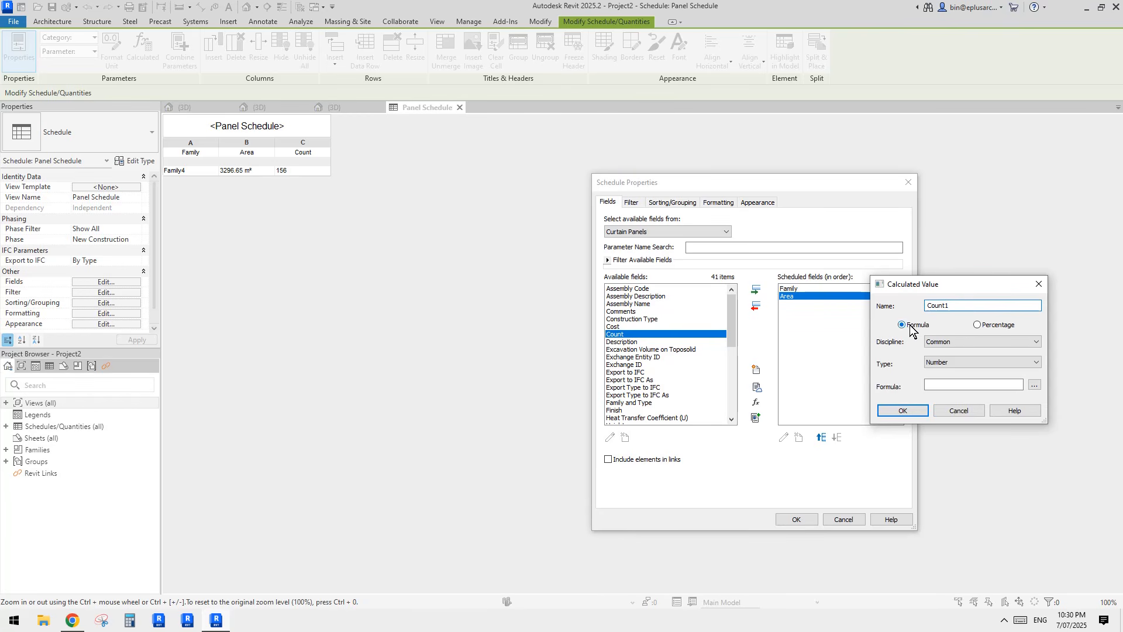
click(939, 361)
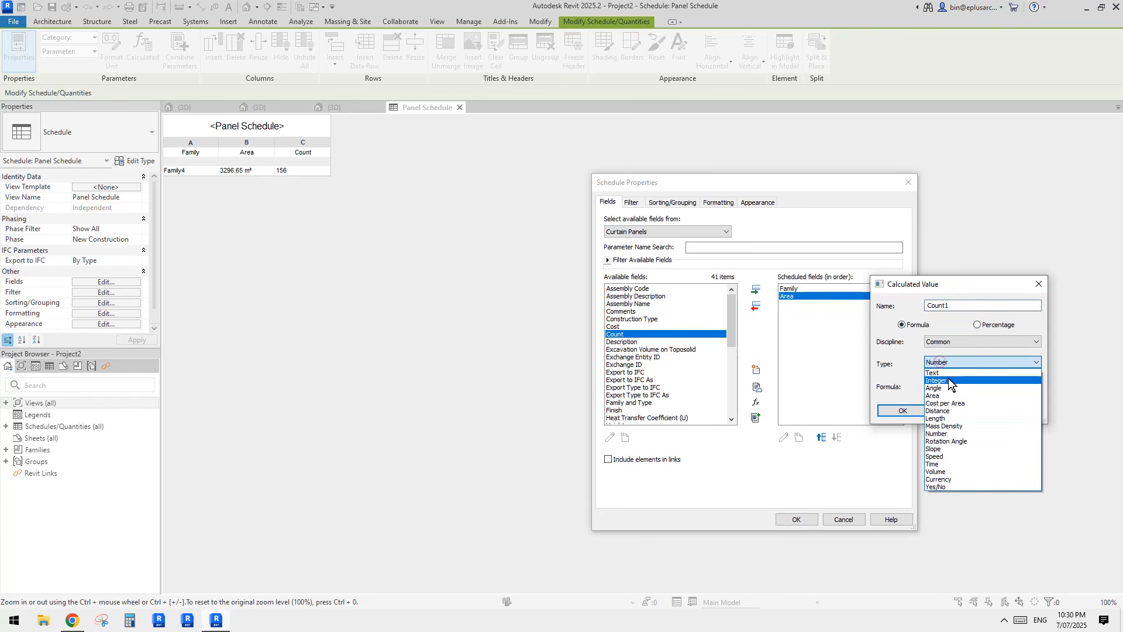
click(946, 382)
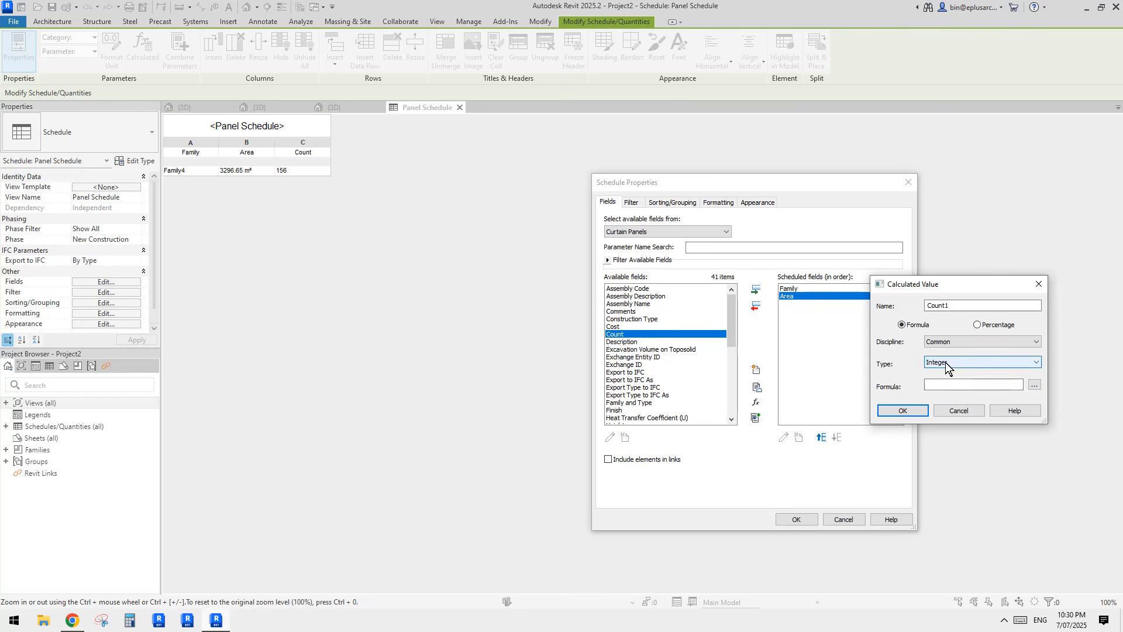
click(938, 384)
text(1)
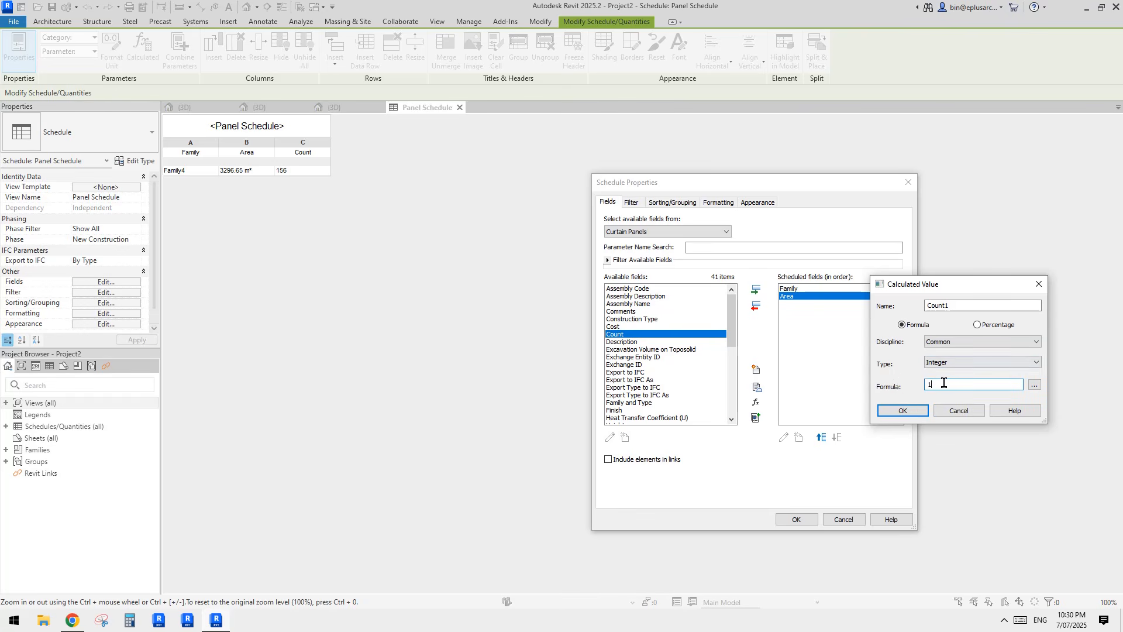
click(918, 412)
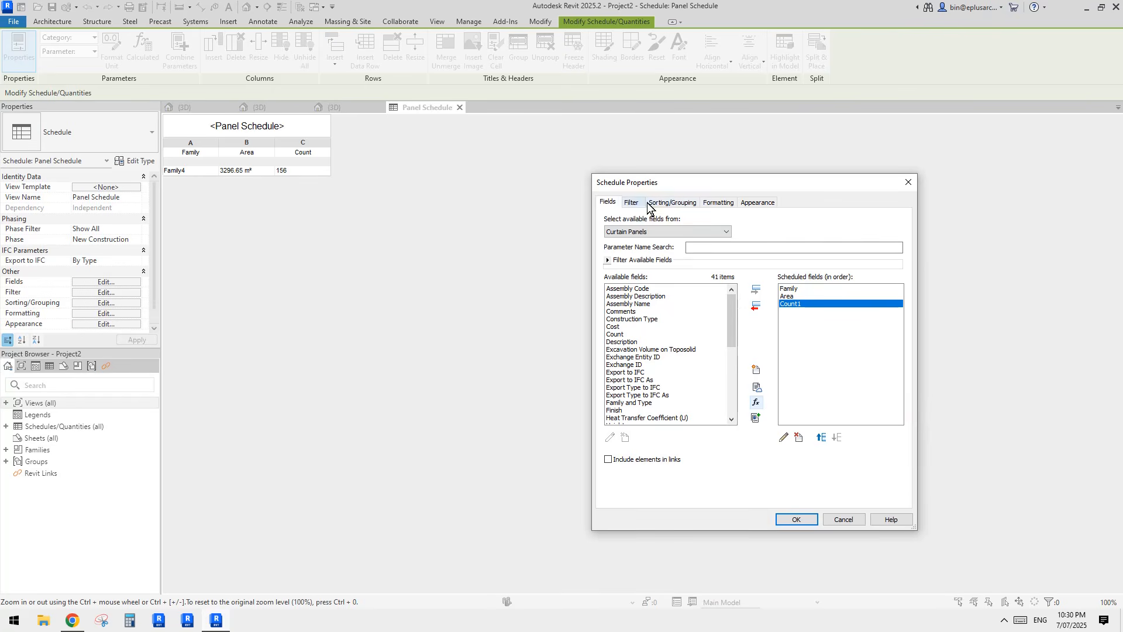
Step: Set Count1 to calculate totals so its column reads 156
click(724, 203)
click(617, 250)
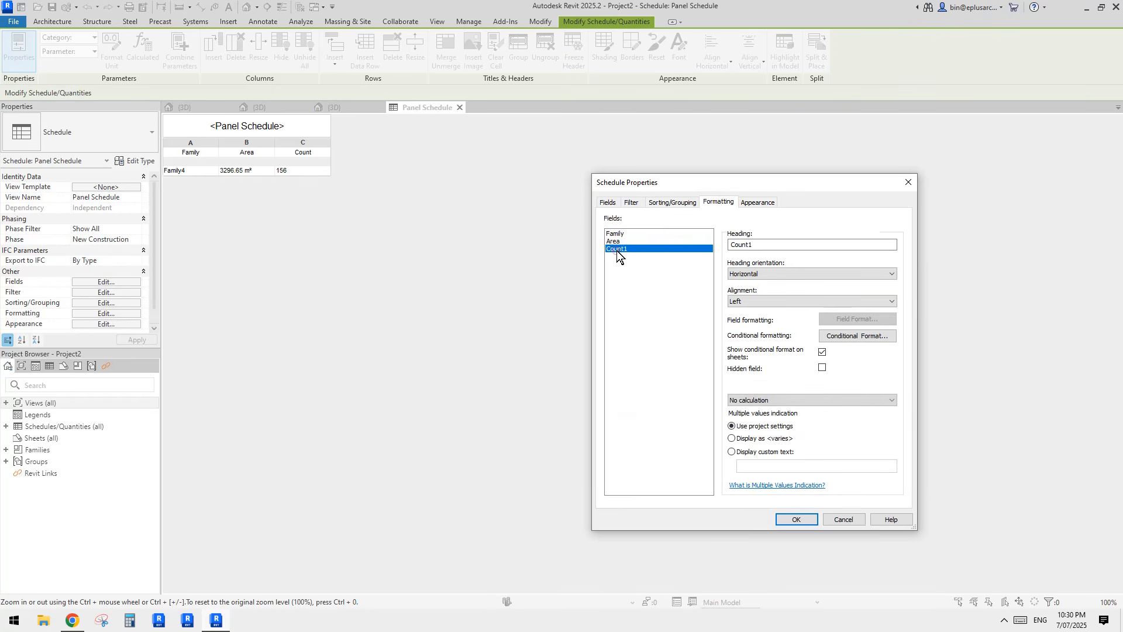
click(798, 397)
click(765, 419)
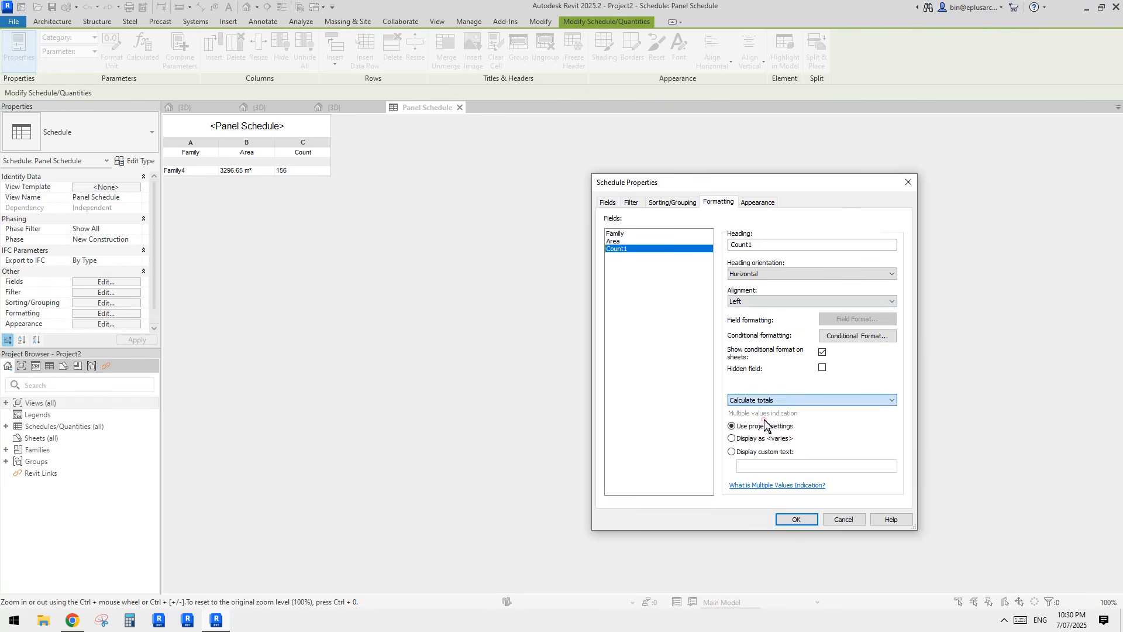
click(807, 519)
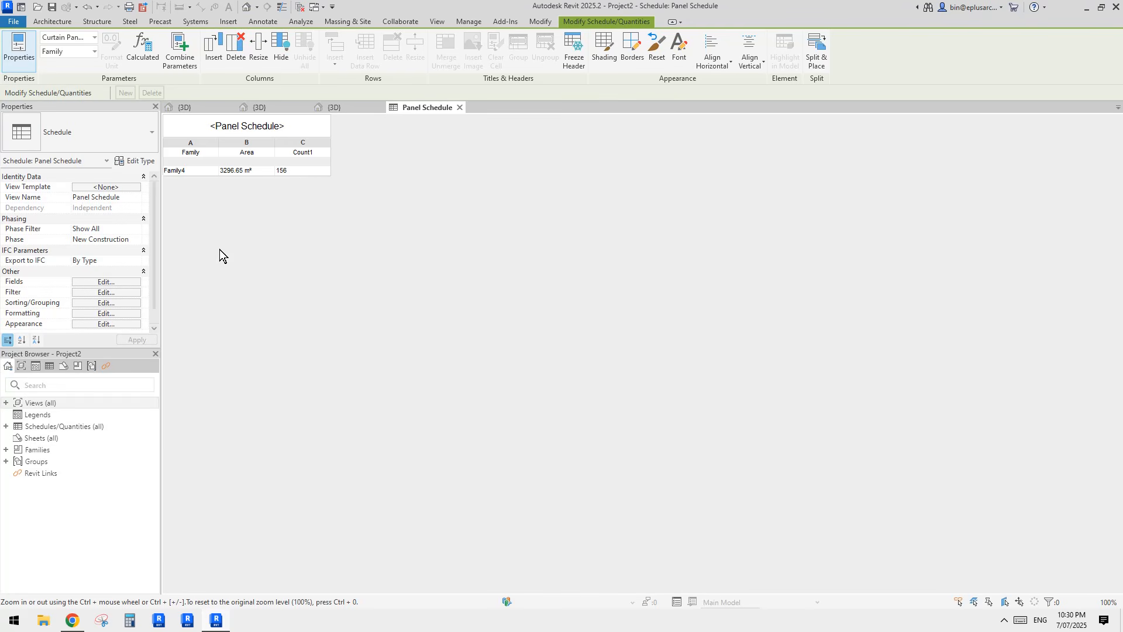
Step: Reopen the schedule's fields and begin a new calculated value, ready to enter its name
click(106, 282)
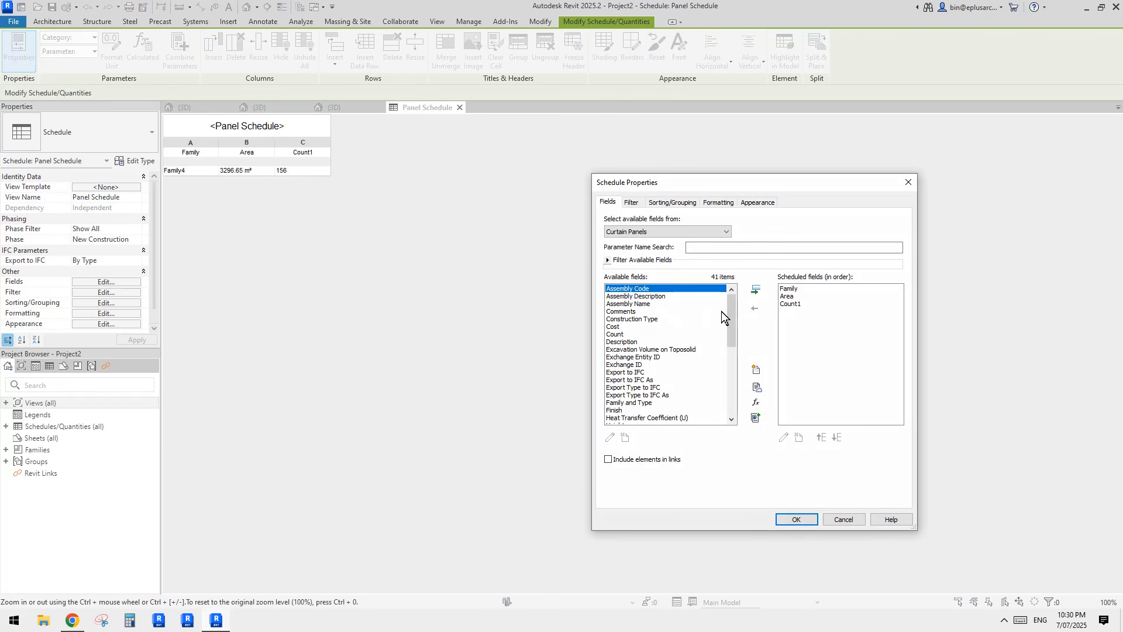
click(757, 403)
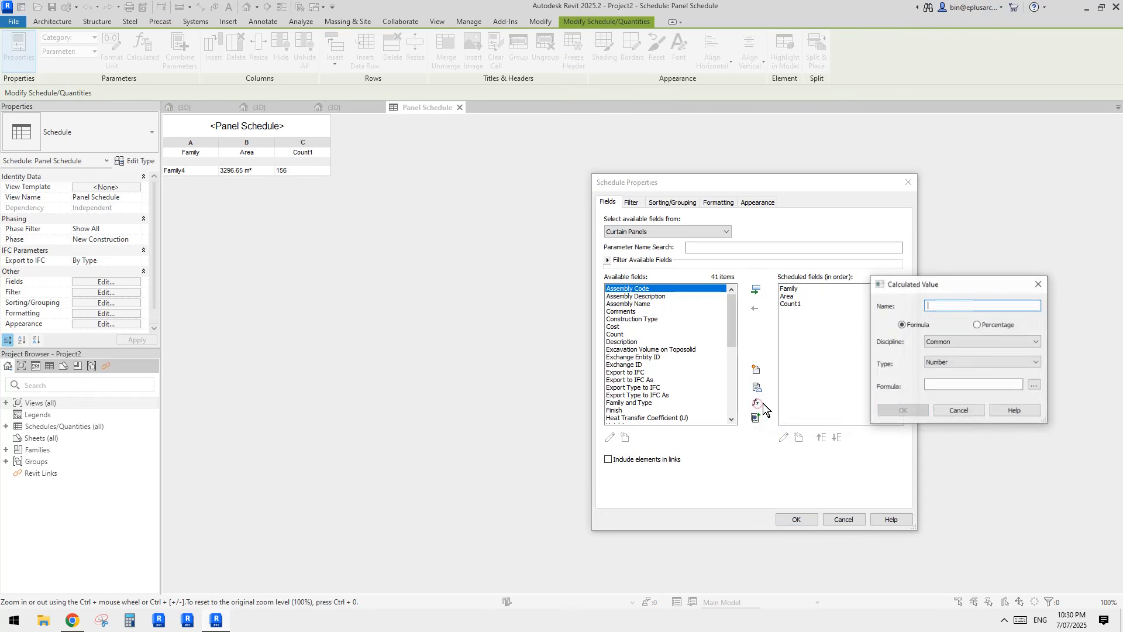
drag(922, 283, 909, 327)
click(927, 342)
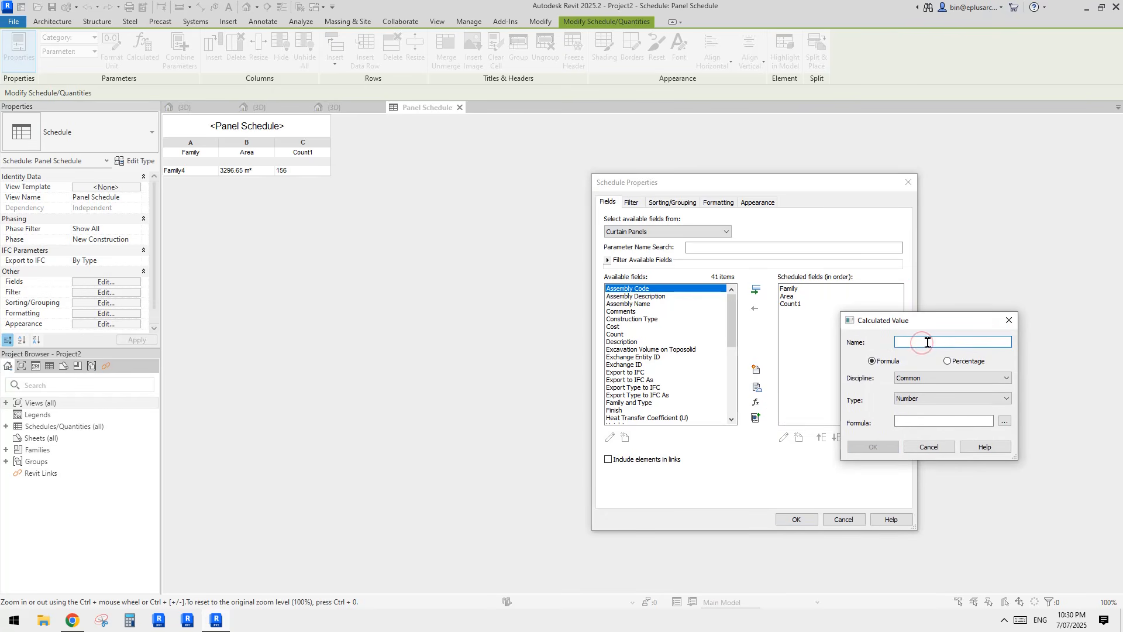
key(Caps_Lock)
key(Caps_Lock)
Step: Define a calculated field 'Percentage' giving Count1 as a percentage by Family
click(917, 344)
text(Perc)
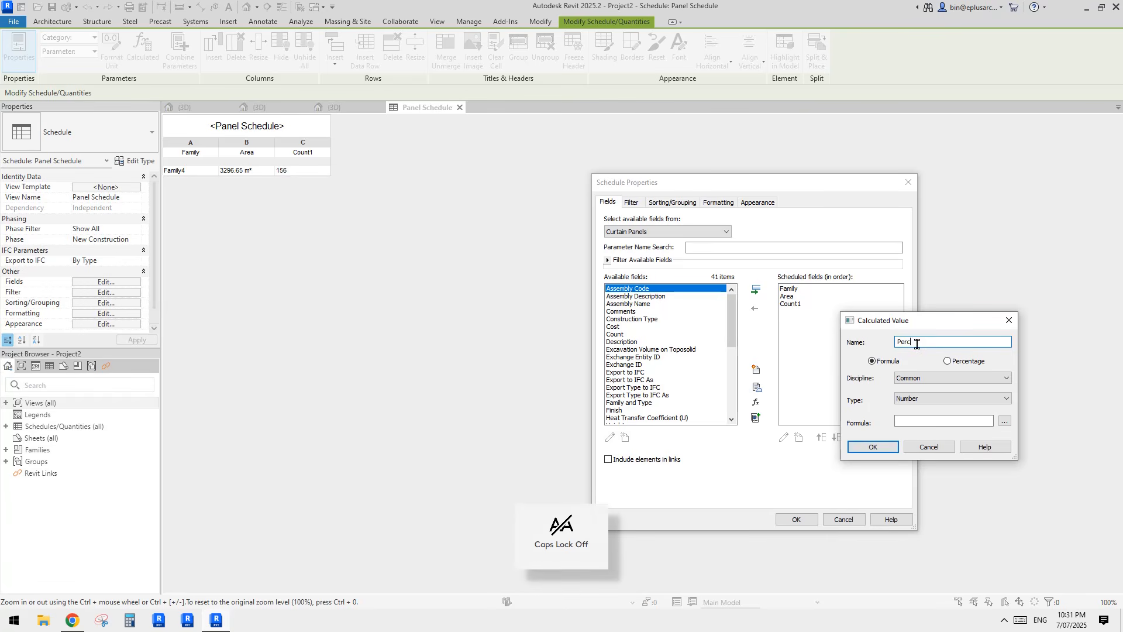
text(entage)
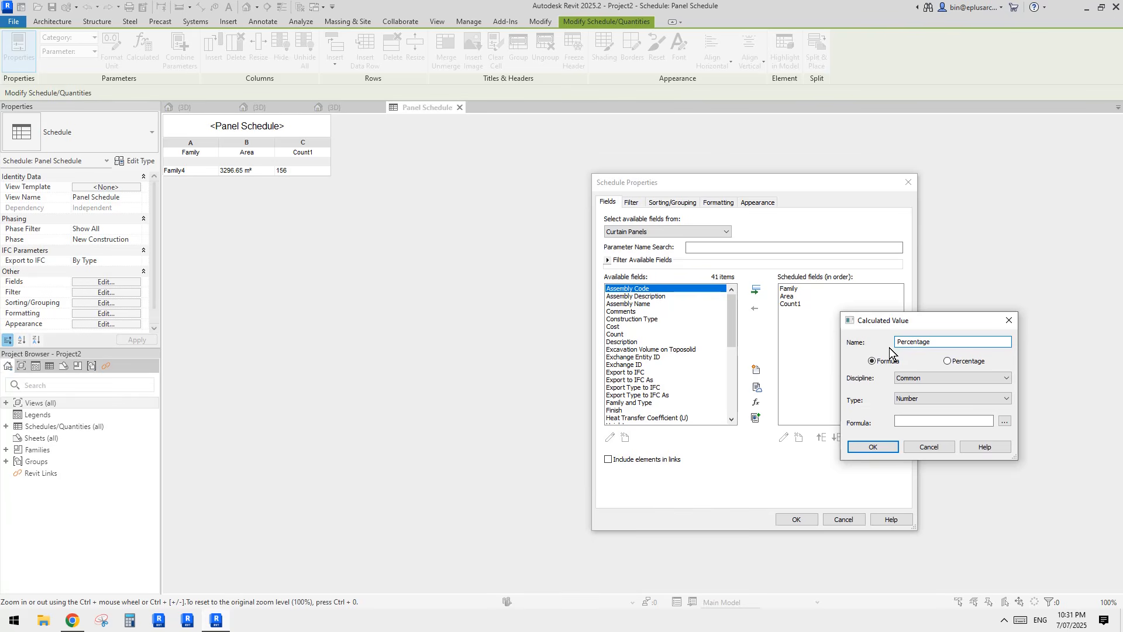
click(948, 361)
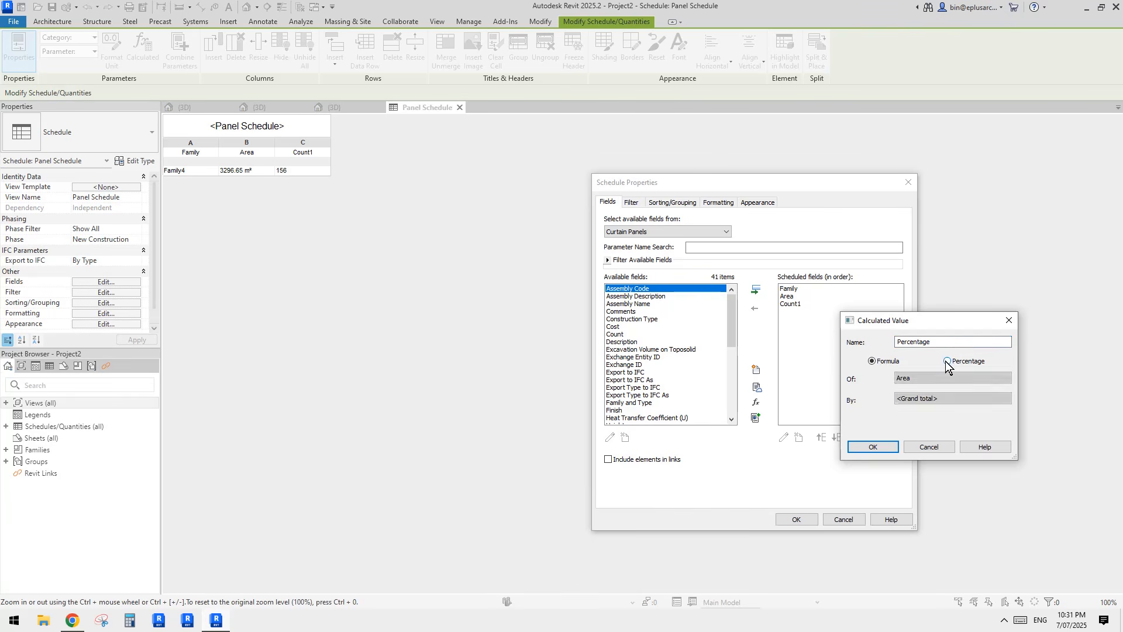
click(921, 377)
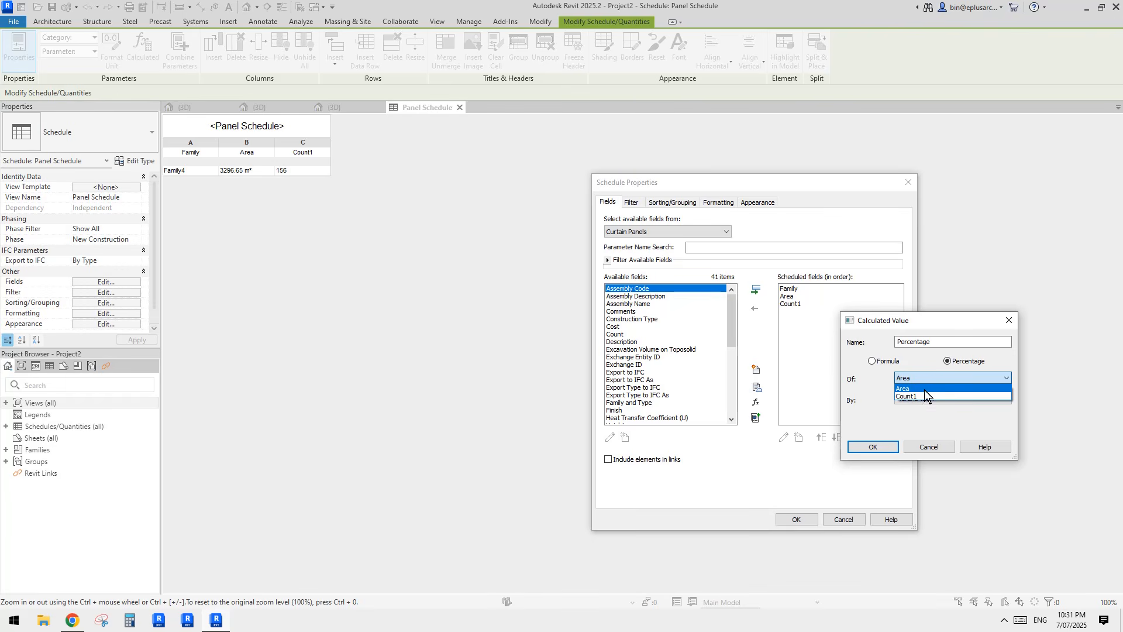
click(872, 388)
click(930, 398)
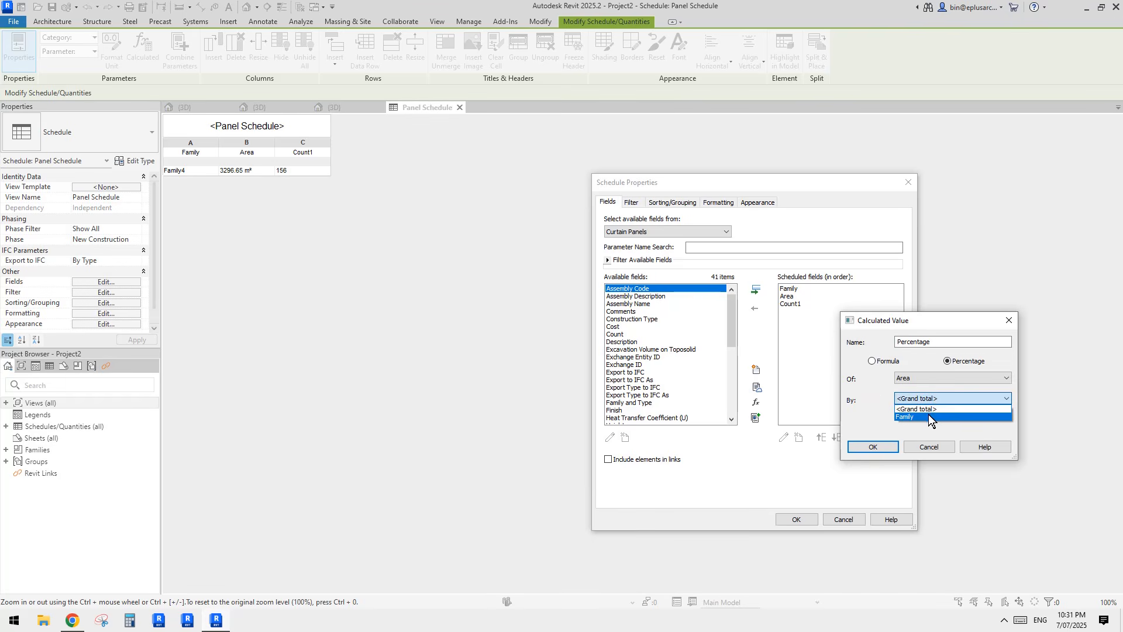
click(928, 416)
click(919, 378)
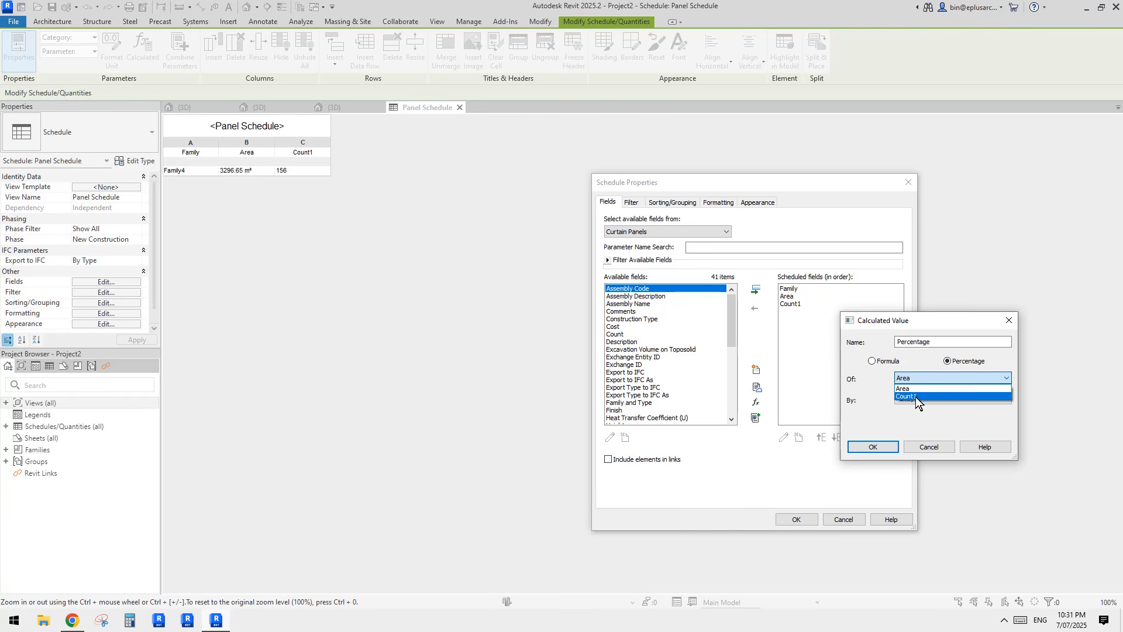
click(915, 397)
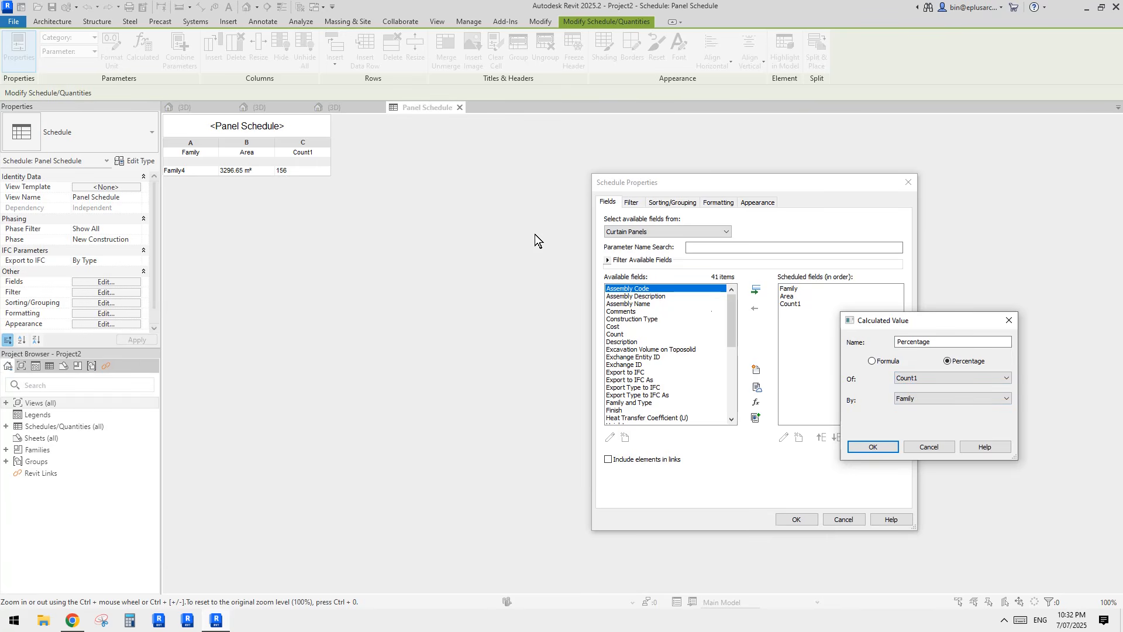
click(880, 447)
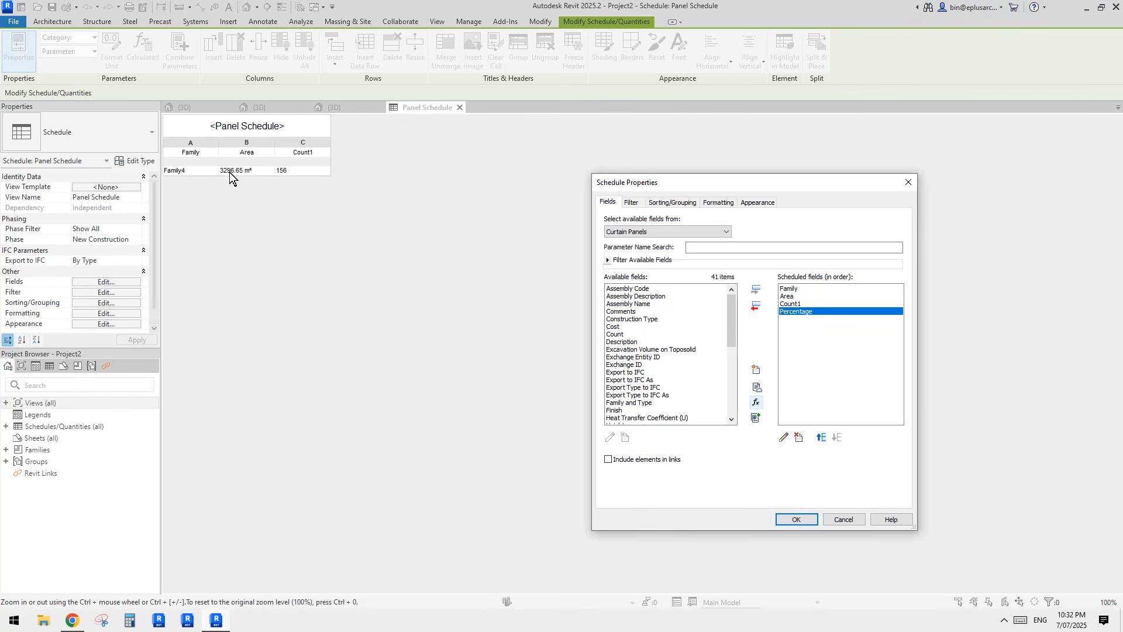
Step: Open the Percentage field for editing, then discard the change
click(783, 437)
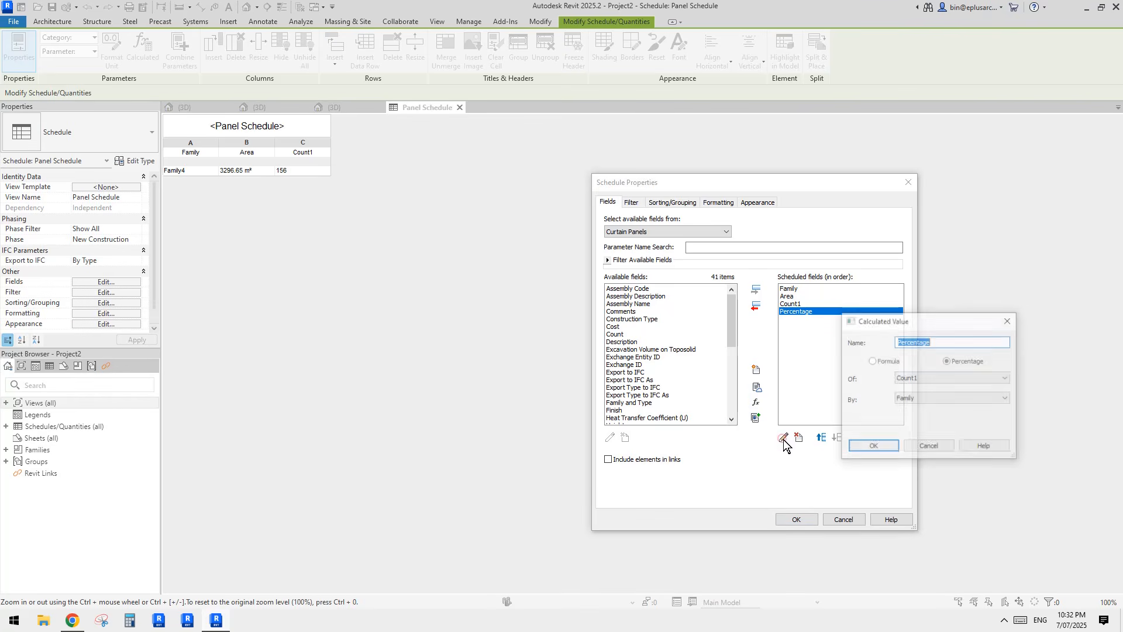
key(Caps_Lock)
text(A)
key(Caps_Lock)
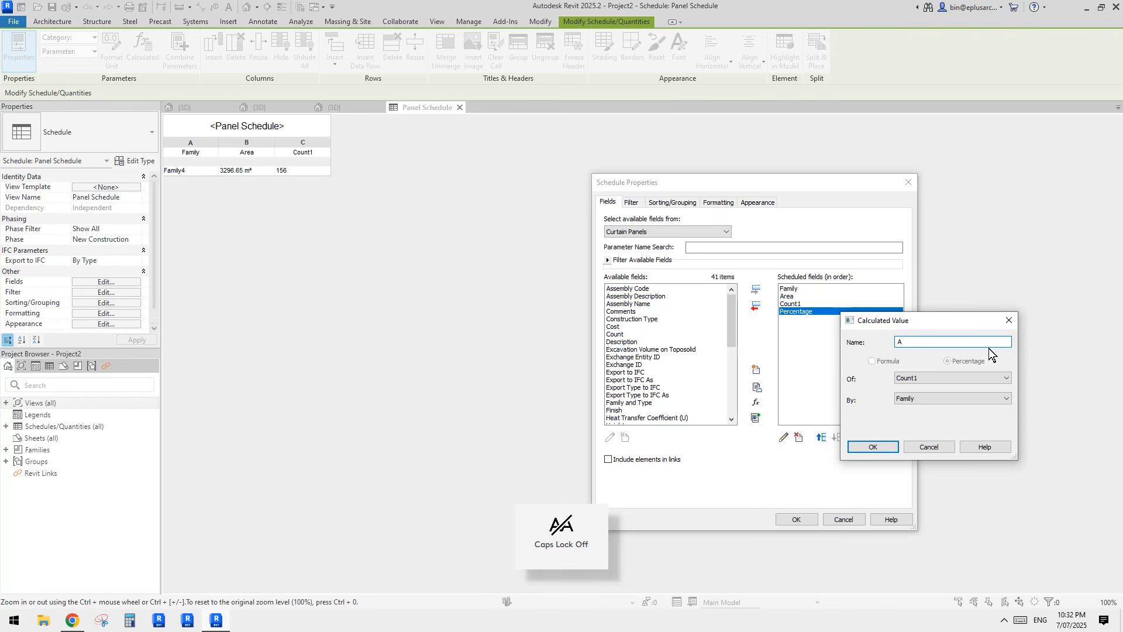
click(944, 447)
key(Caps_Lock)
Step: Start a new calculated field named 'Average Area' with type Area
click(756, 402)
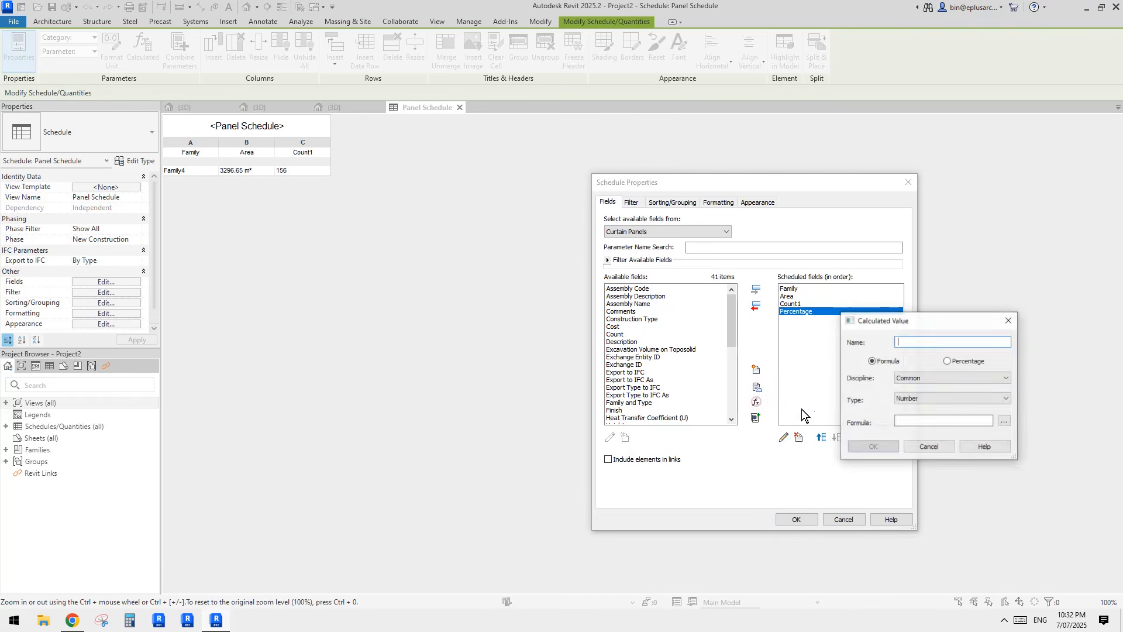
text(A)
key(Caps_Lock)
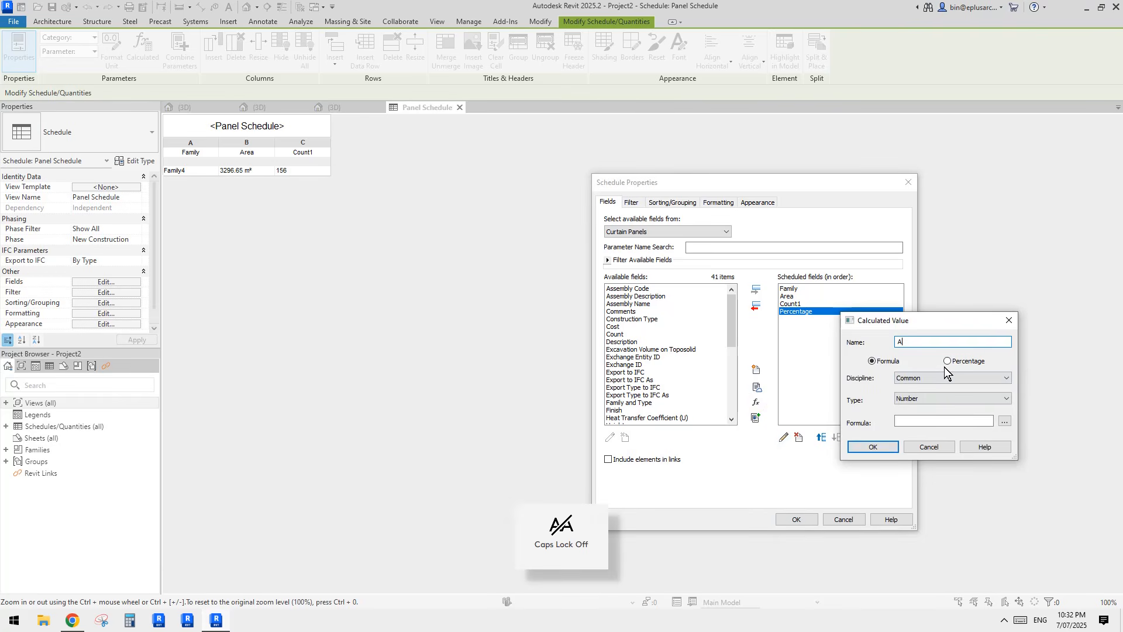
text(verage)
key(Caps_Lock)
text(A)
key(Caps_Lock)
text(rea)
click(936, 399)
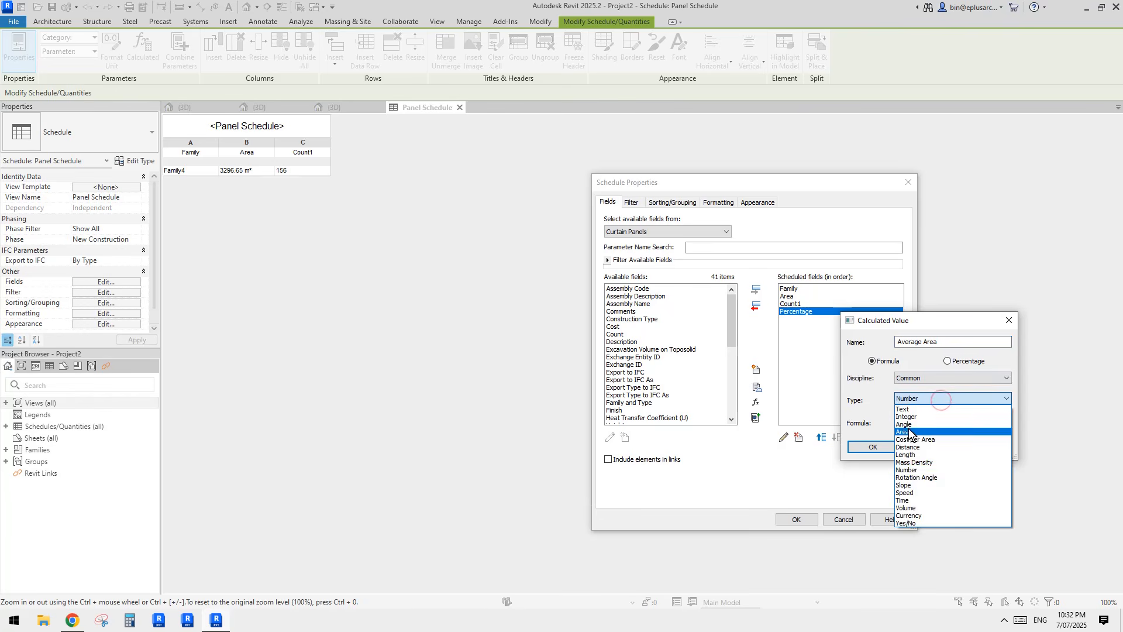
click(927, 411)
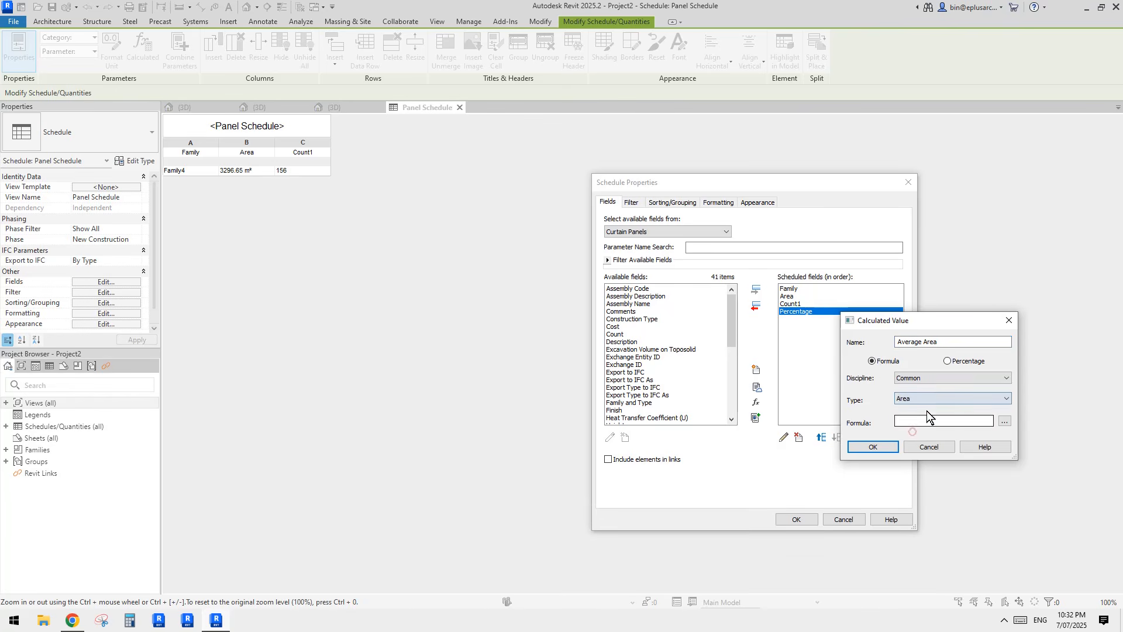
Step: Build the formula Area*Percentage and confirm the Average Area field
click(1003, 421)
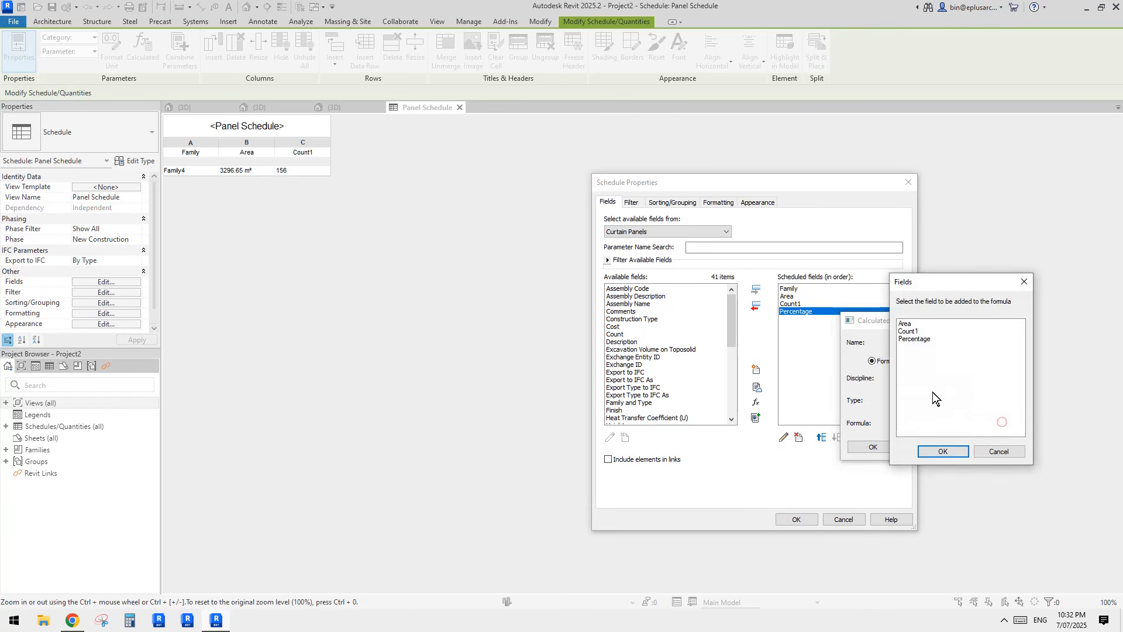
click(906, 325)
click(942, 451)
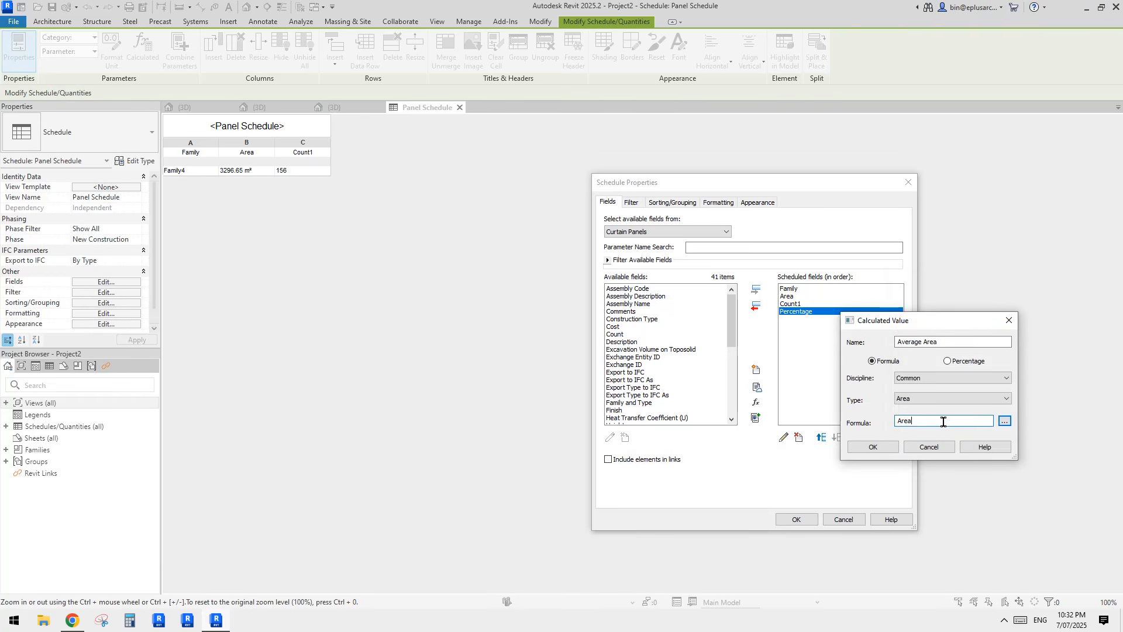
text(*)
click(1004, 420)
click(916, 339)
click(942, 451)
click(871, 447)
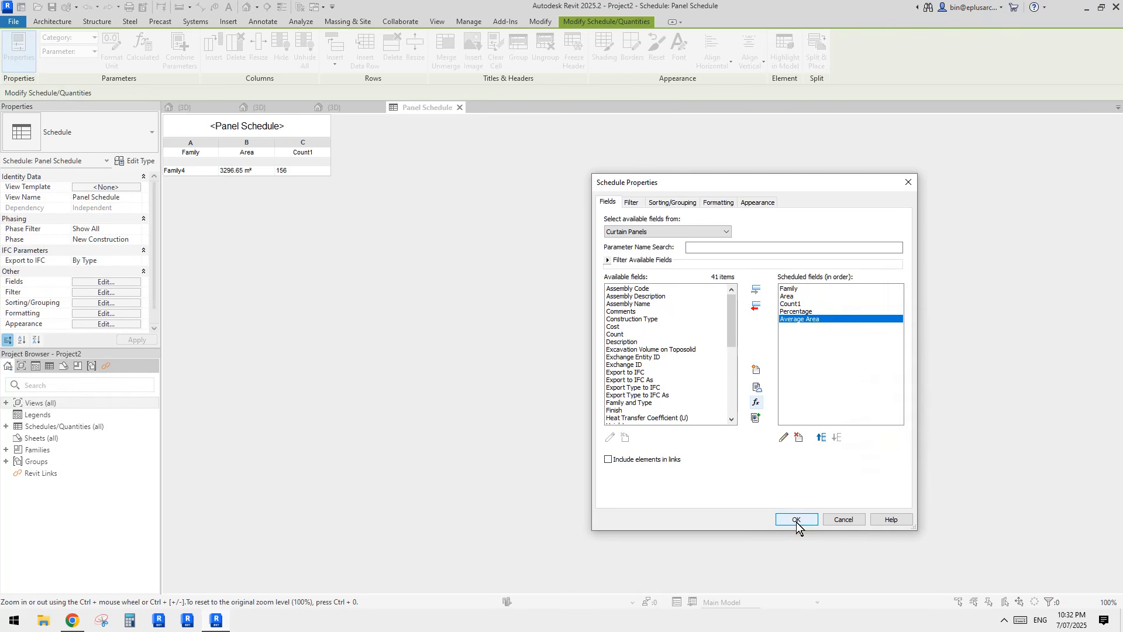
Step: Total the Average Area column (21.13 m² per panel) and return to the panelled mass 3D view
click(714, 201)
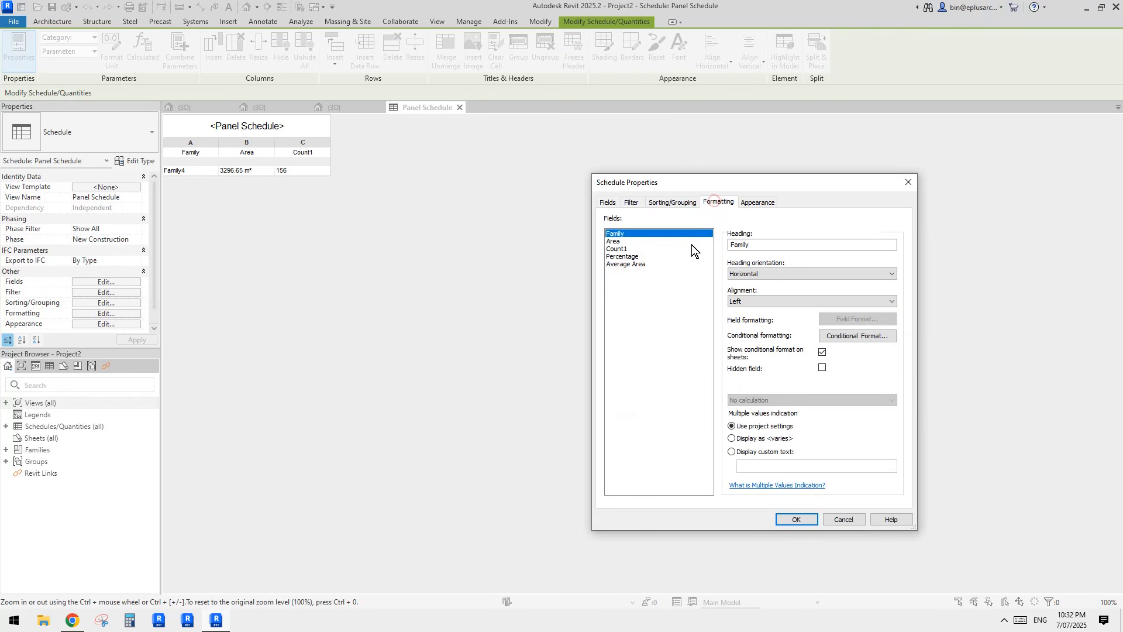
click(625, 264)
click(836, 401)
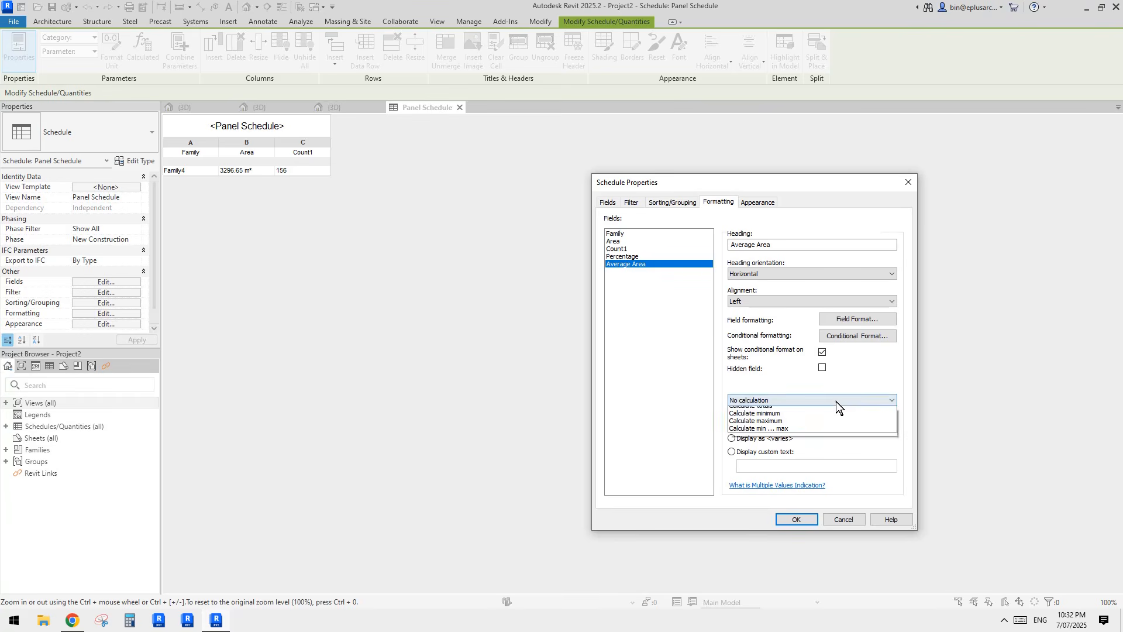
click(775, 415)
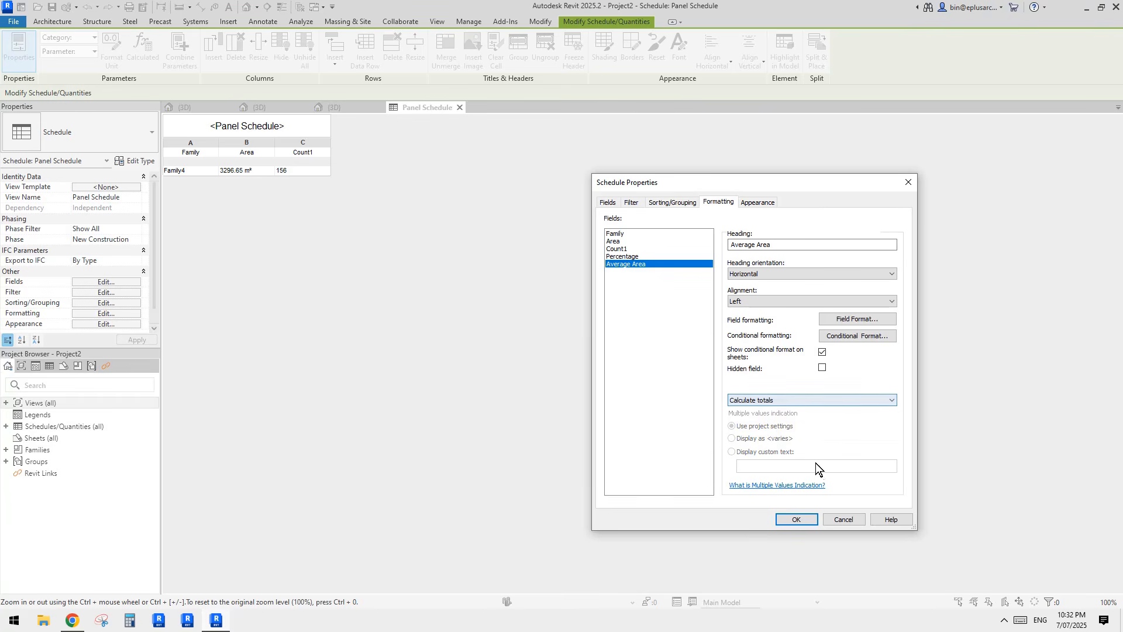
click(797, 519)
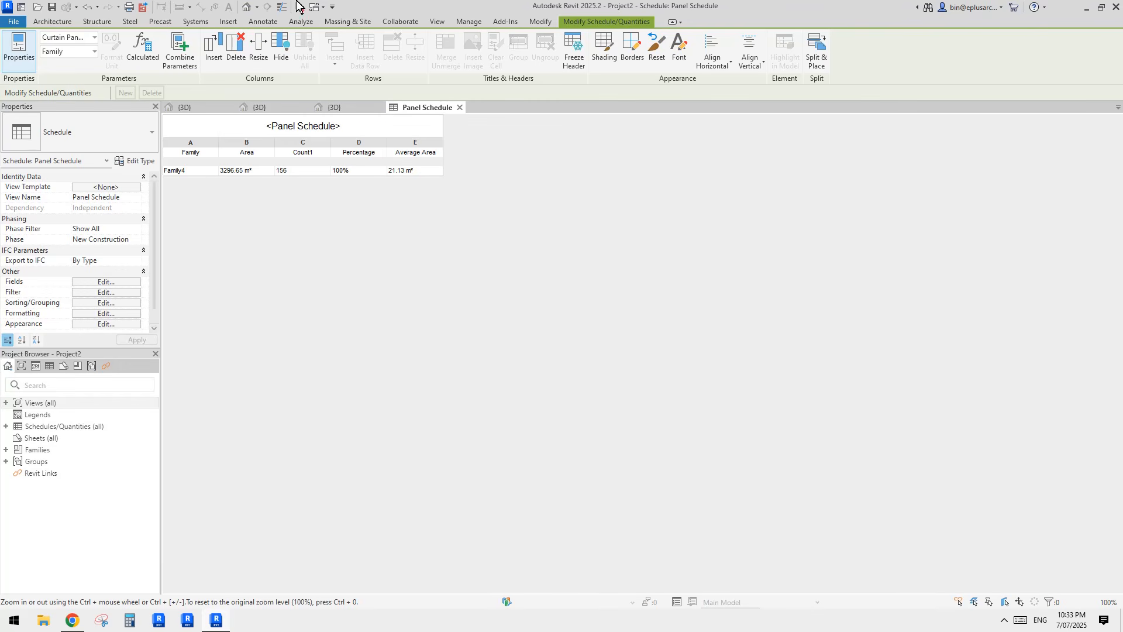
click(350, 108)
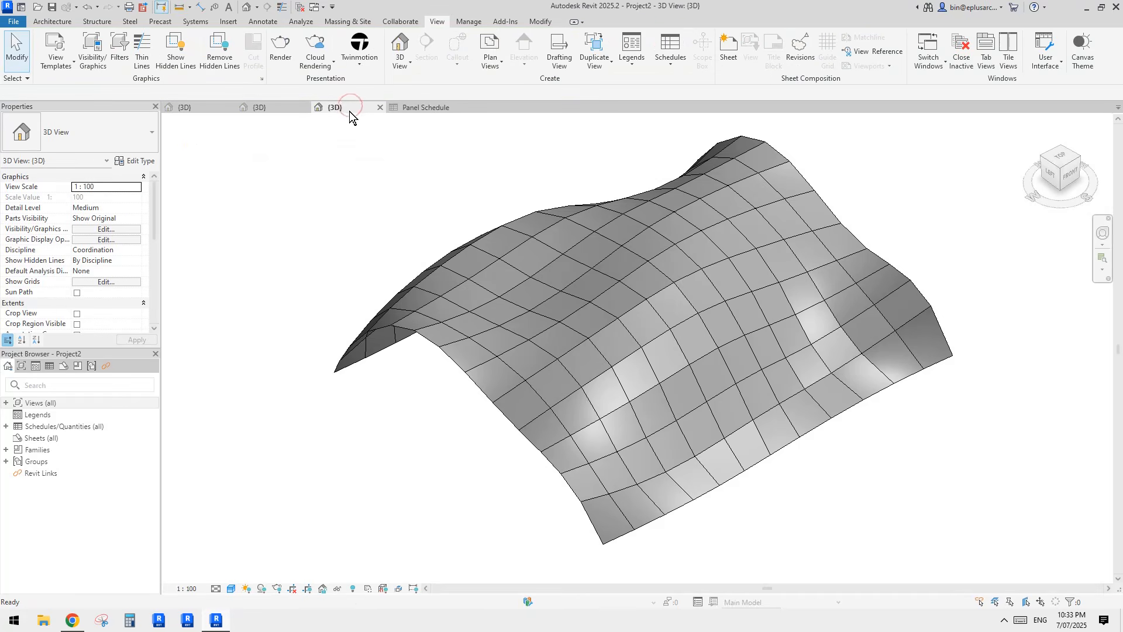
Step: Close the Family4 and Family3 family views without saving changes
click(270, 108)
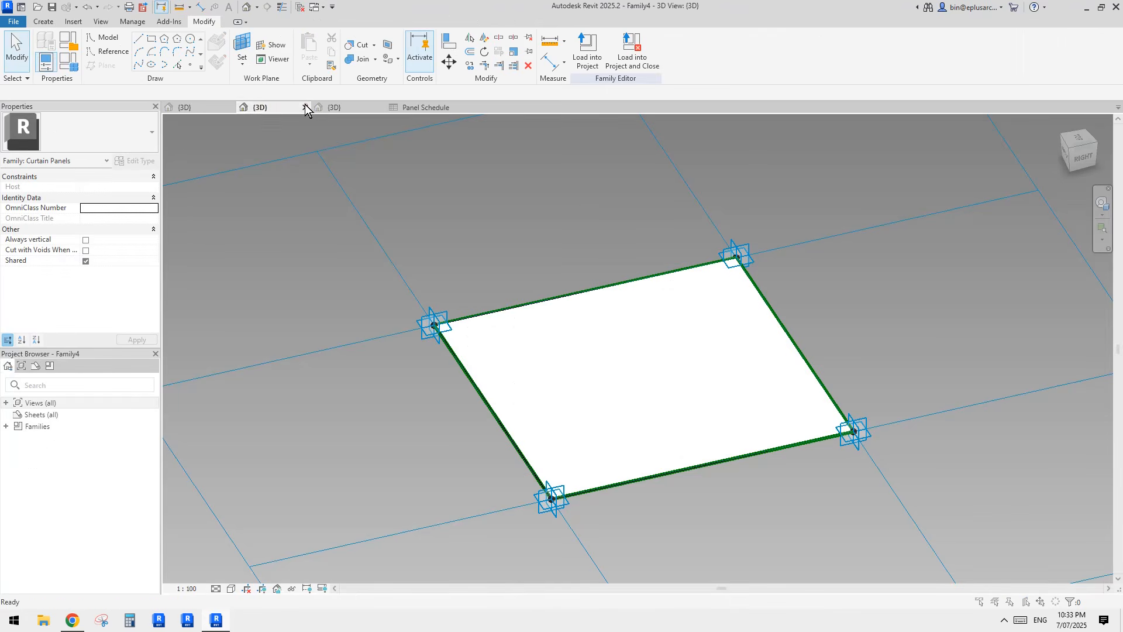
click(305, 107)
click(593, 314)
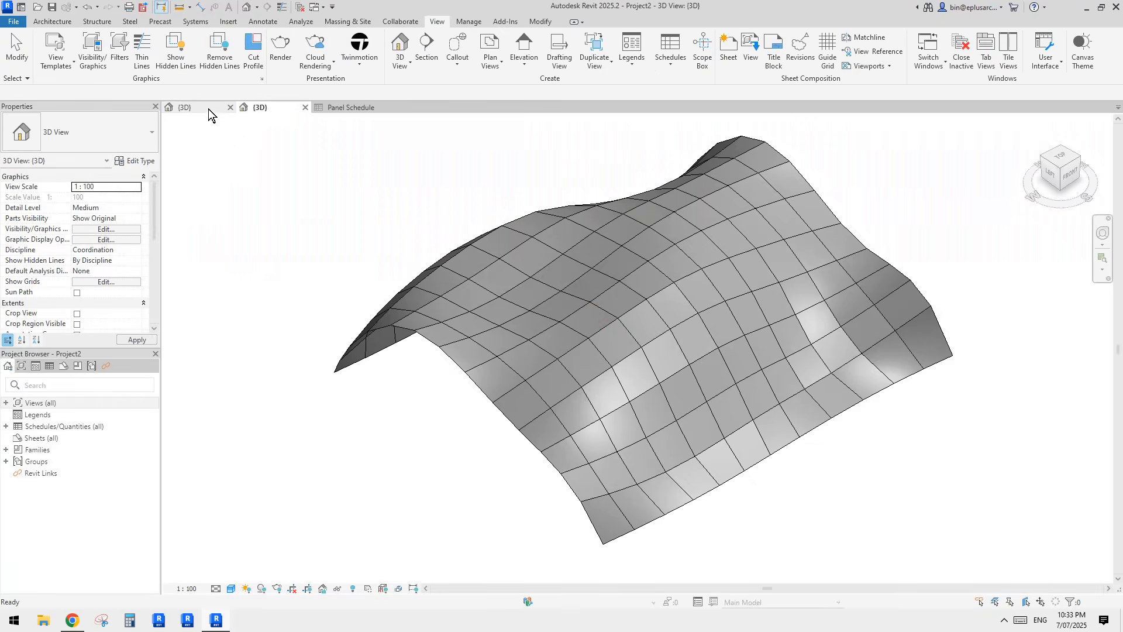
click(208, 106)
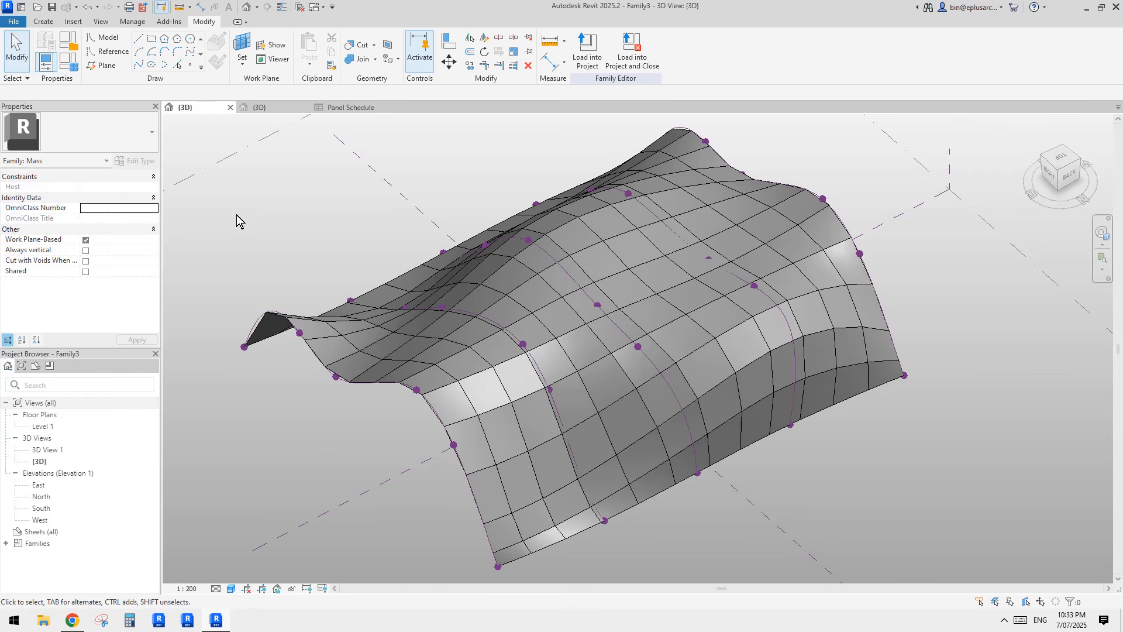
click(229, 107)
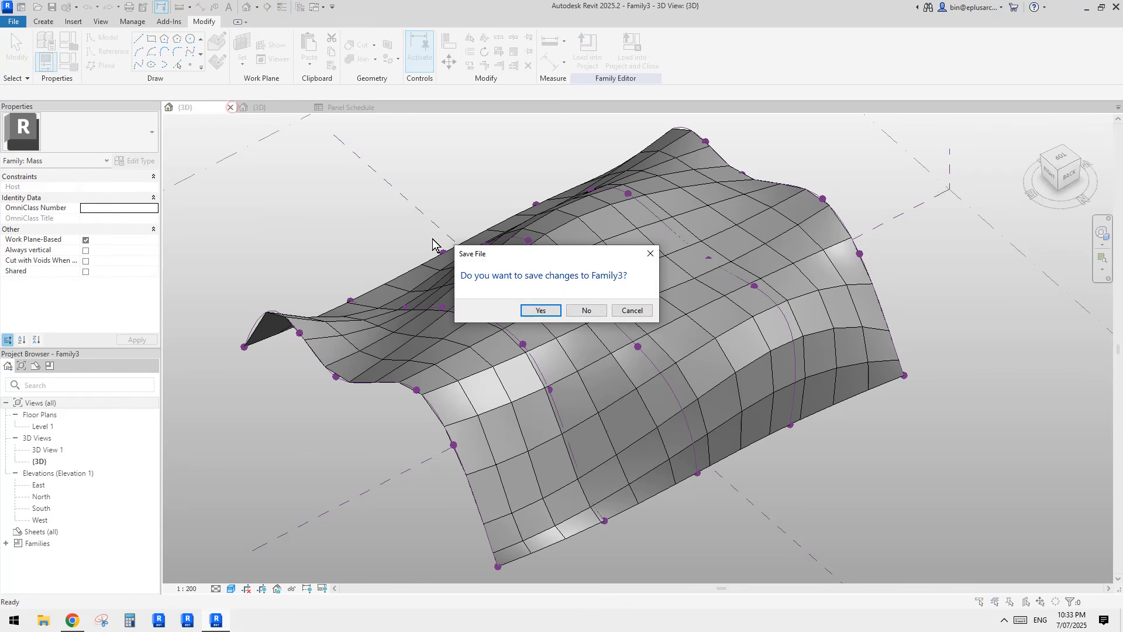
click(583, 312)
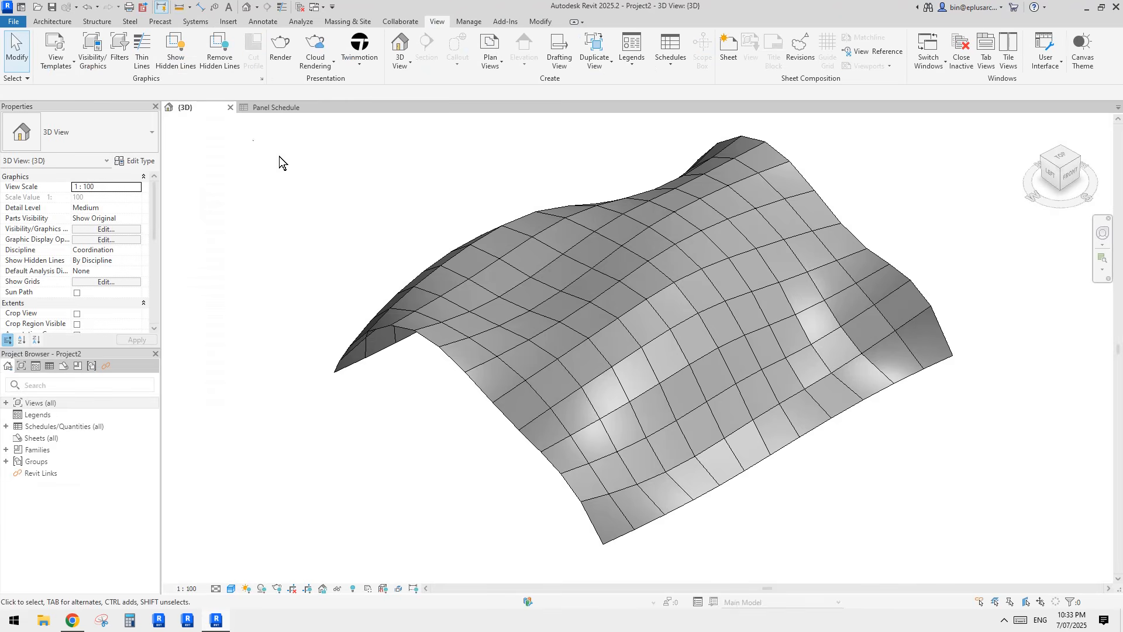
Step: Tile the 3D view of the curved mass beside the Panel Schedule using WT
middle_drag(655, 315, 443, 355)
scroll(613, 310, down, 1)
key(w)
key(t)
Step: Frame the curved mass in the tiled 3D view and select it
middle_drag(606, 314, 556, 316)
scroll(573, 282, up, 1)
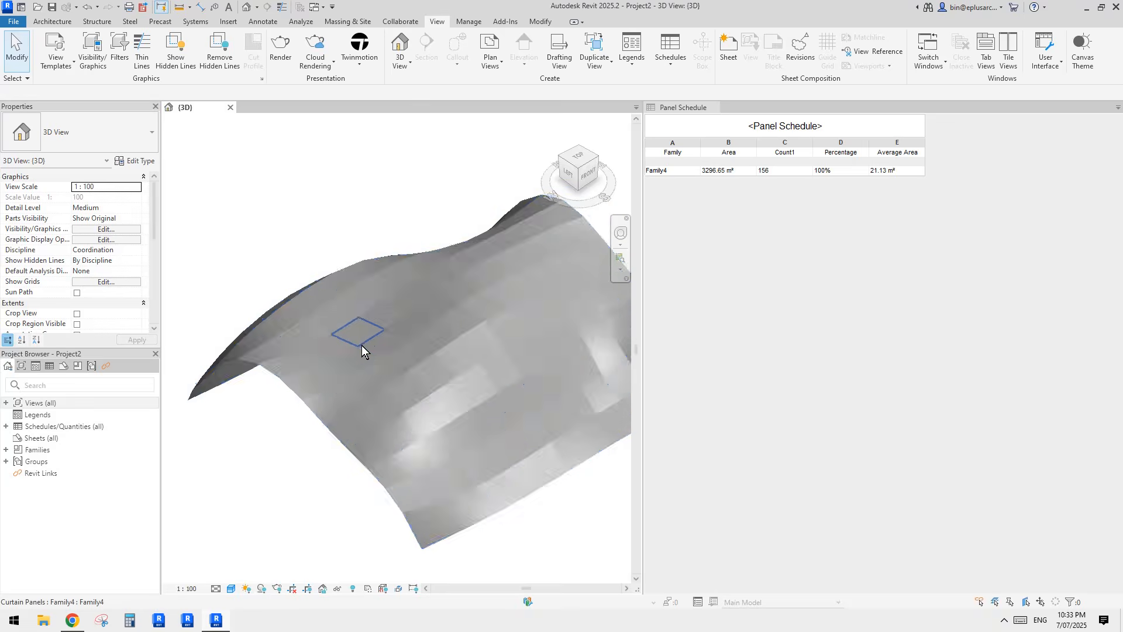
middle_drag(362, 345, 292, 359)
middle_drag(397, 352, 462, 314)
scroll(407, 305, down, 2)
scroll(444, 307, up, 1)
scroll(477, 307, up, 2)
click(451, 310)
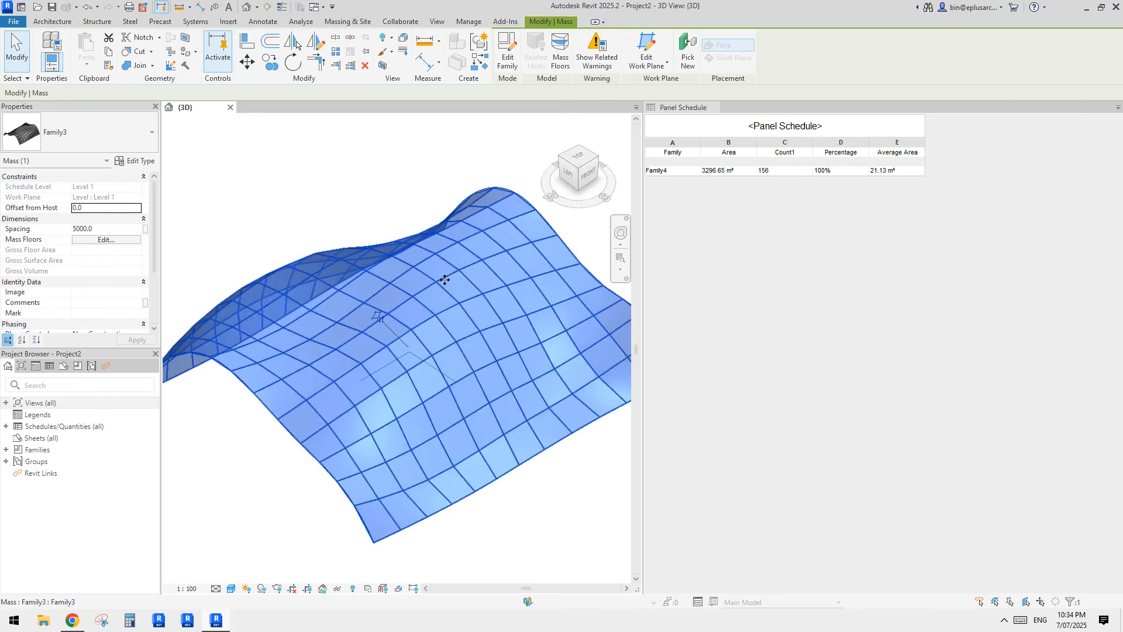
middle_drag(498, 286, 494, 297)
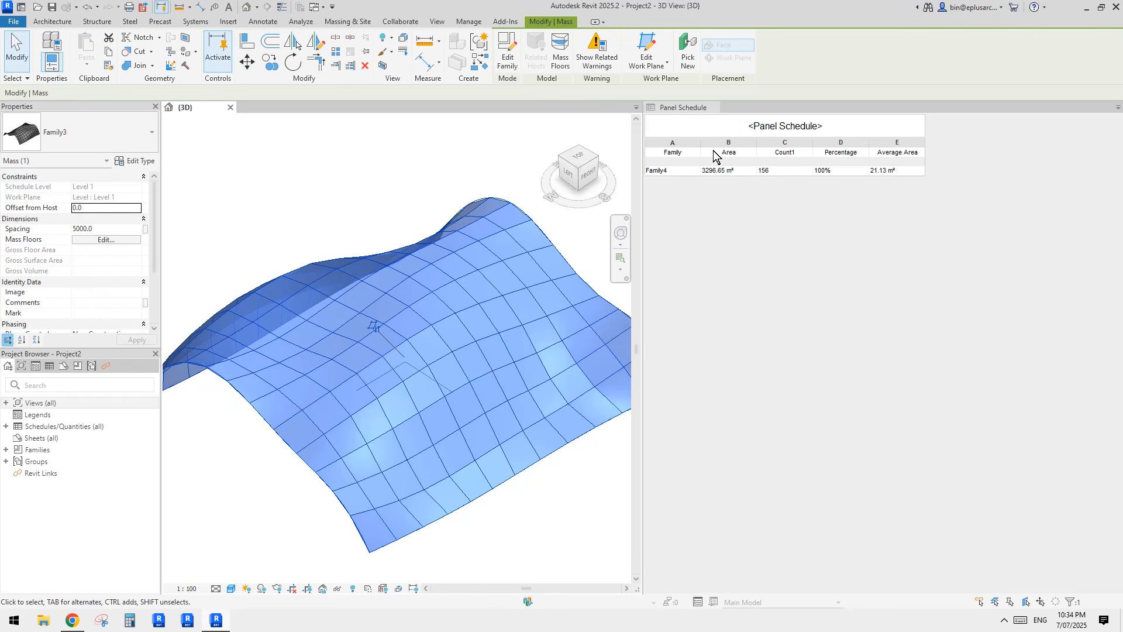
Step: Hide the Panel Schedule's Percentage column, leaving Family, Area, Count1 and Average Area, then reactivate the 3D view
click(846, 219)
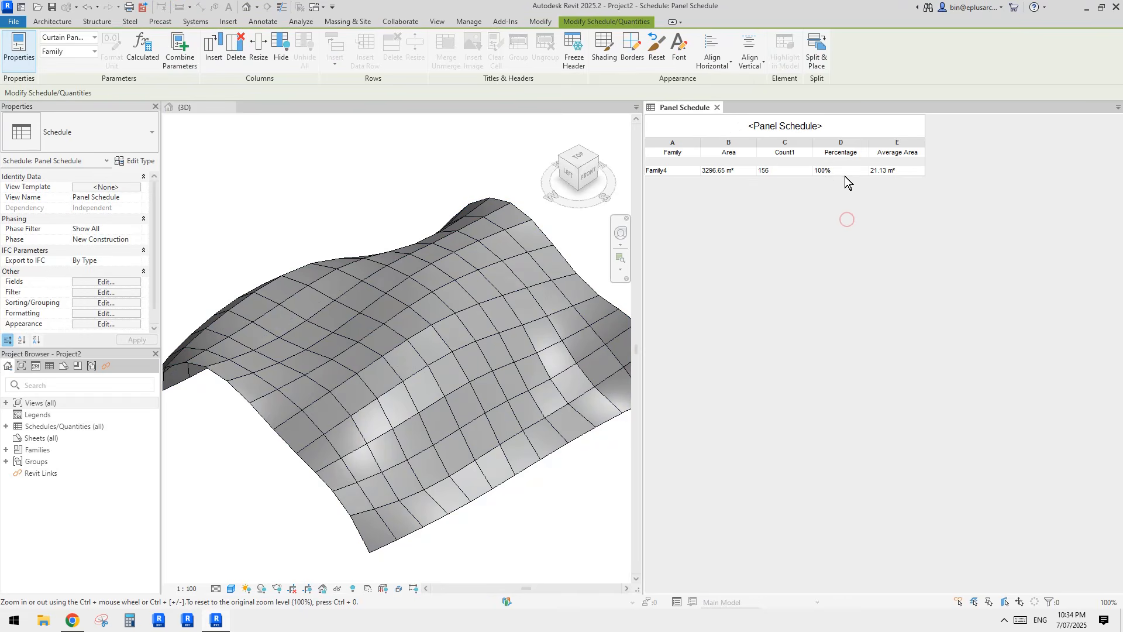
click(844, 143)
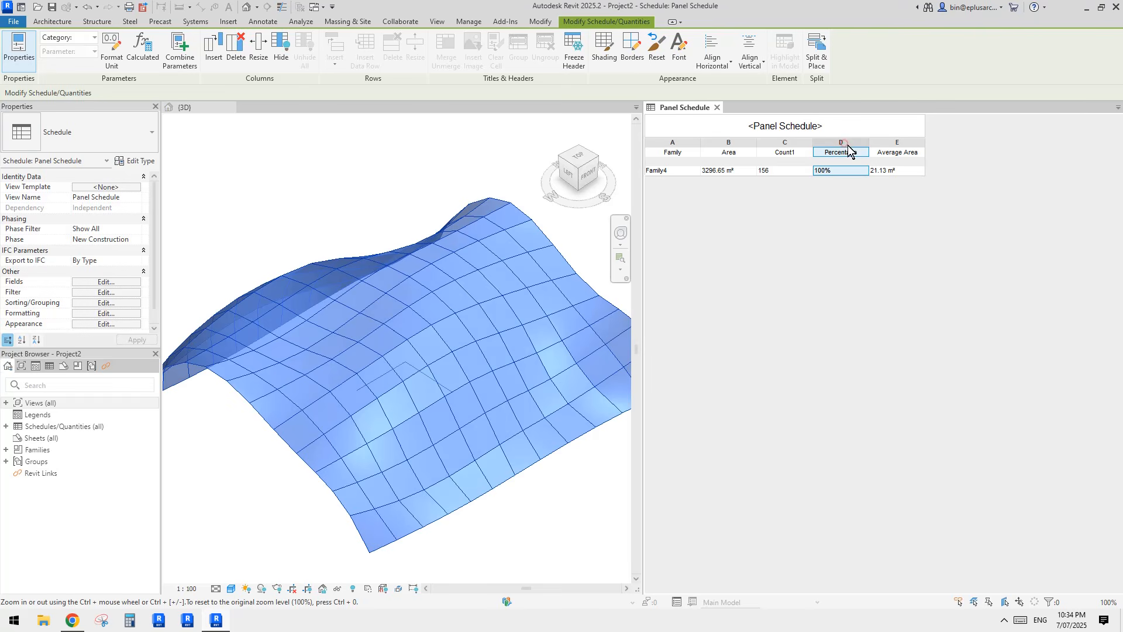
click(282, 59)
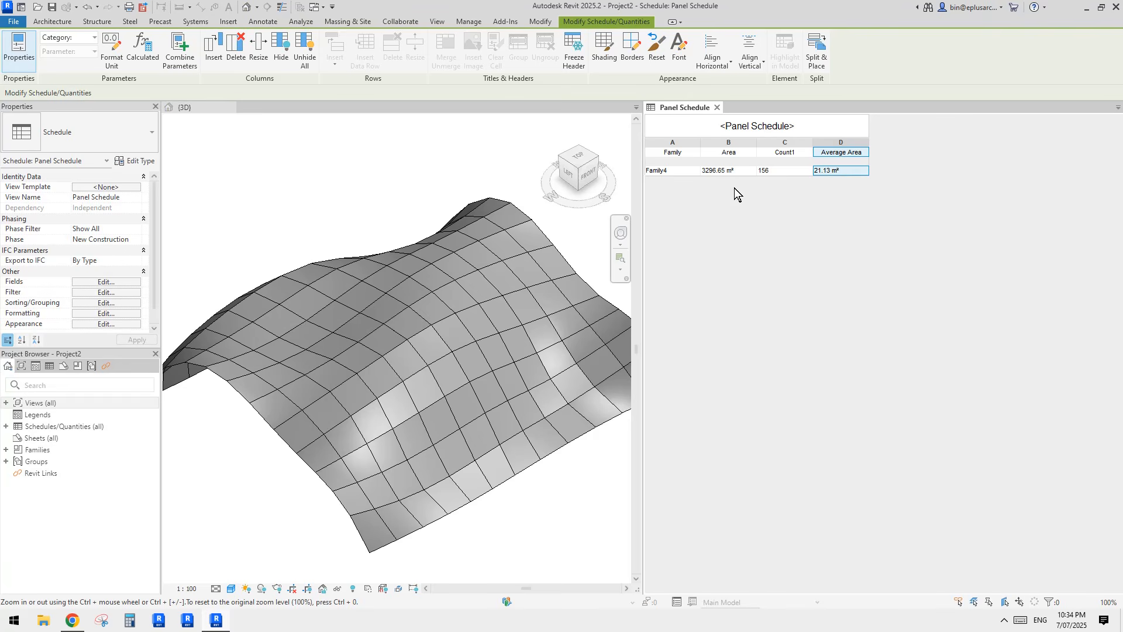
click(500, 352)
click(535, 486)
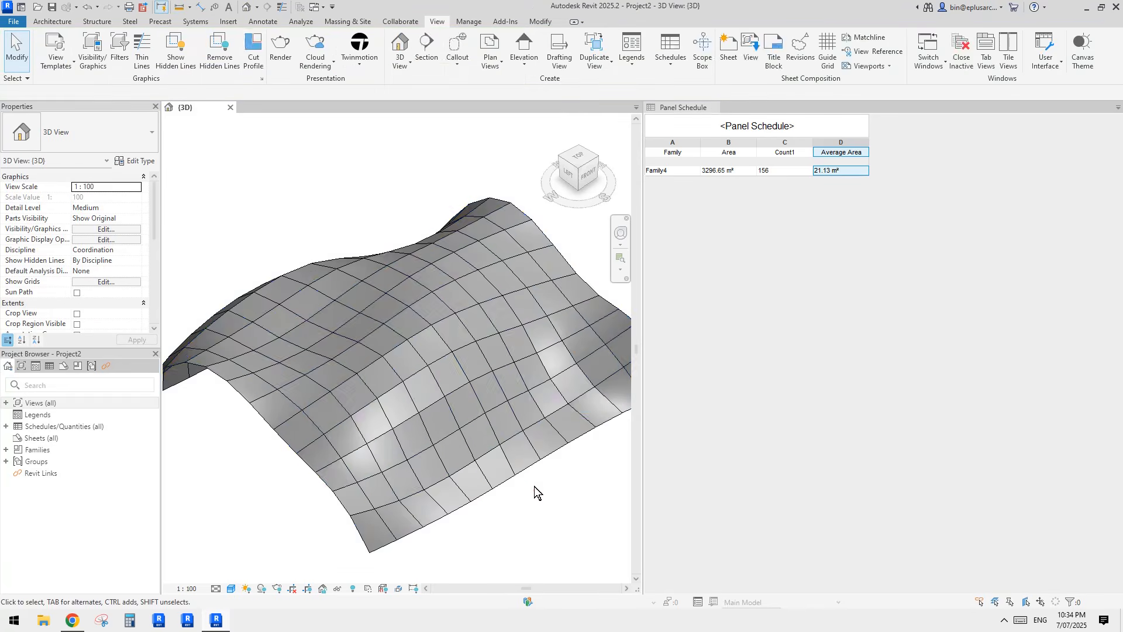
key(Tab)
click(472, 412)
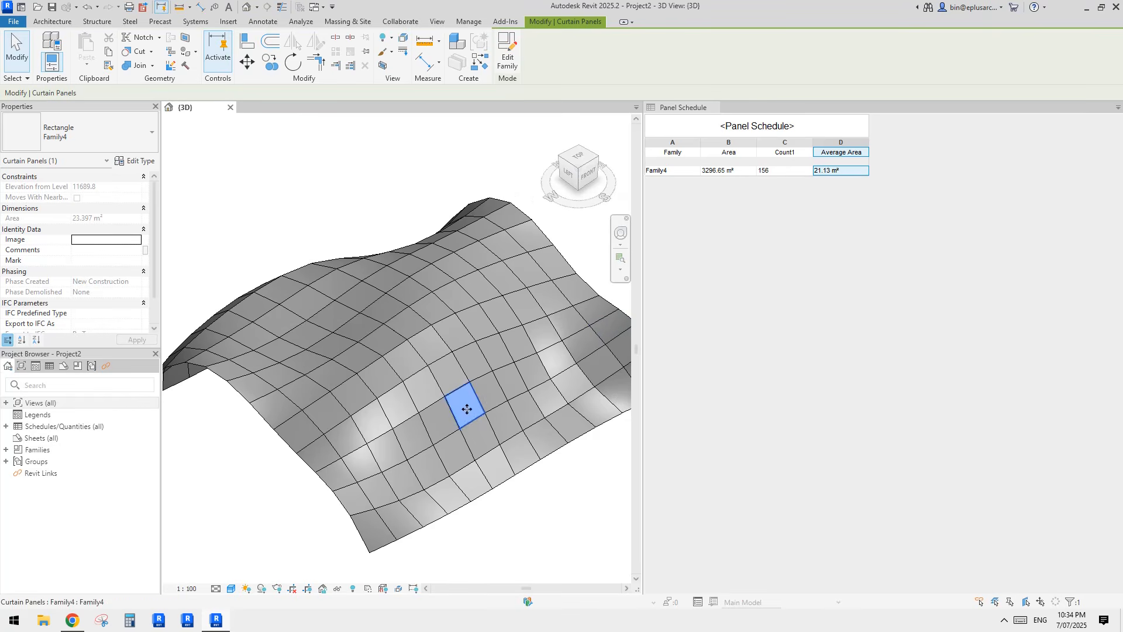
mouse_move(465, 406)
shift+middle_down()
mouse_move(433, 451)
mouse_move(466, 406)
shift+middle_up()
key(Tab)
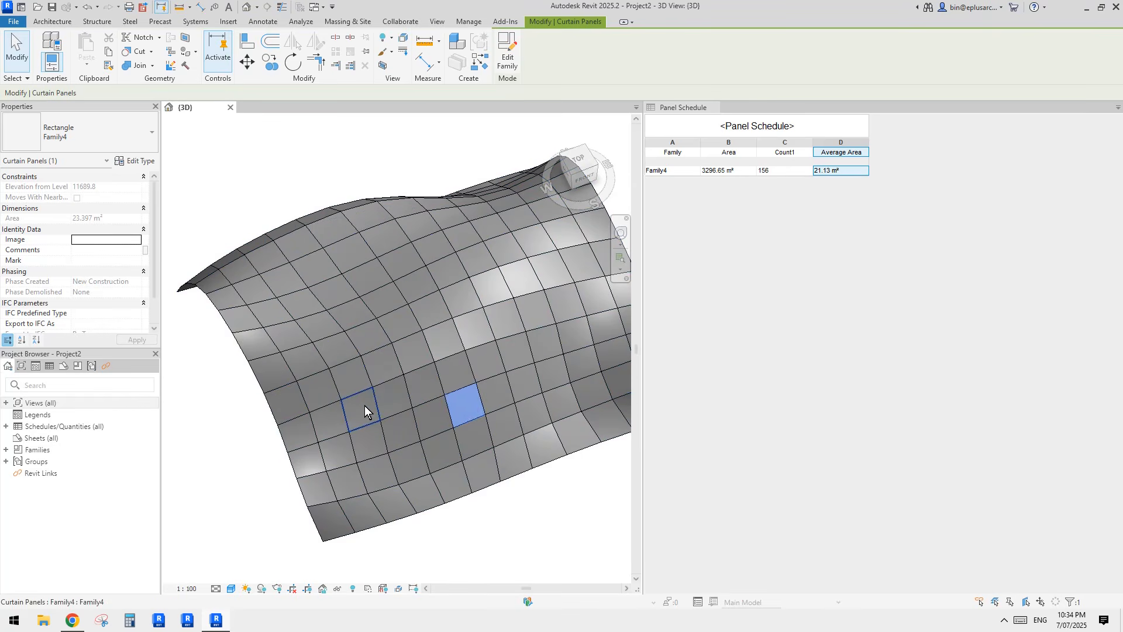
click(363, 405)
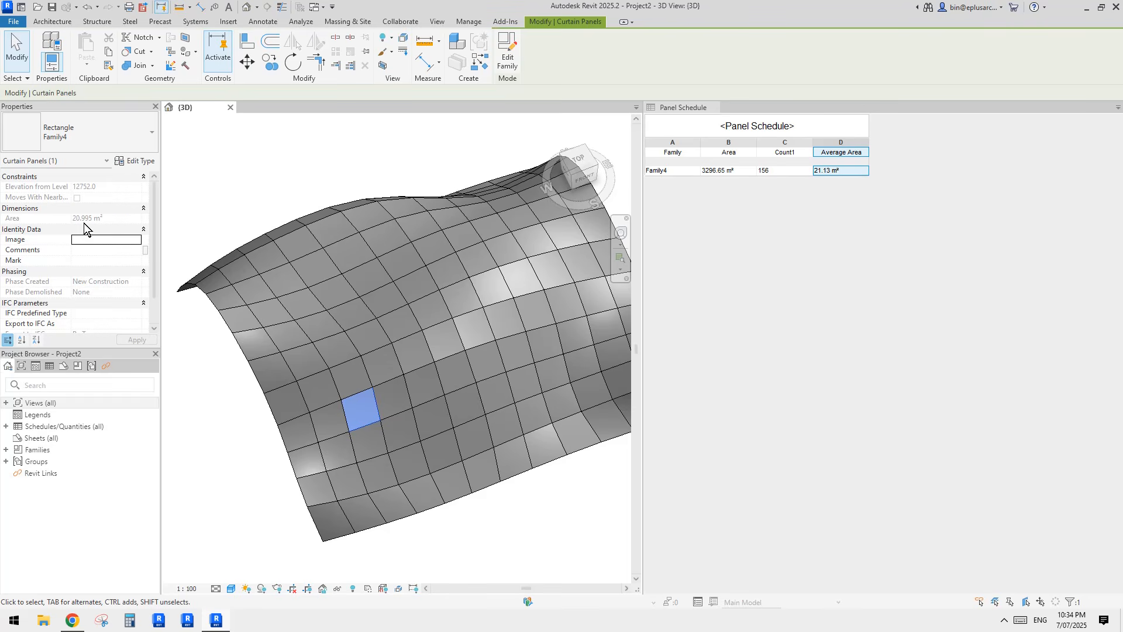
middle_drag(341, 367, 363, 367)
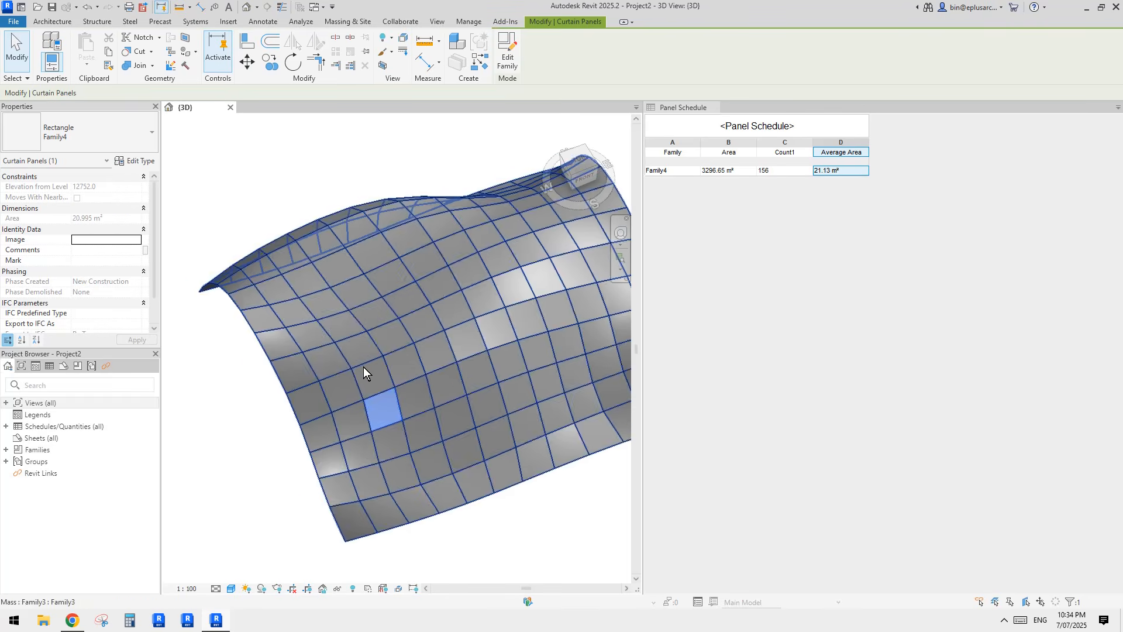
click(342, 488)
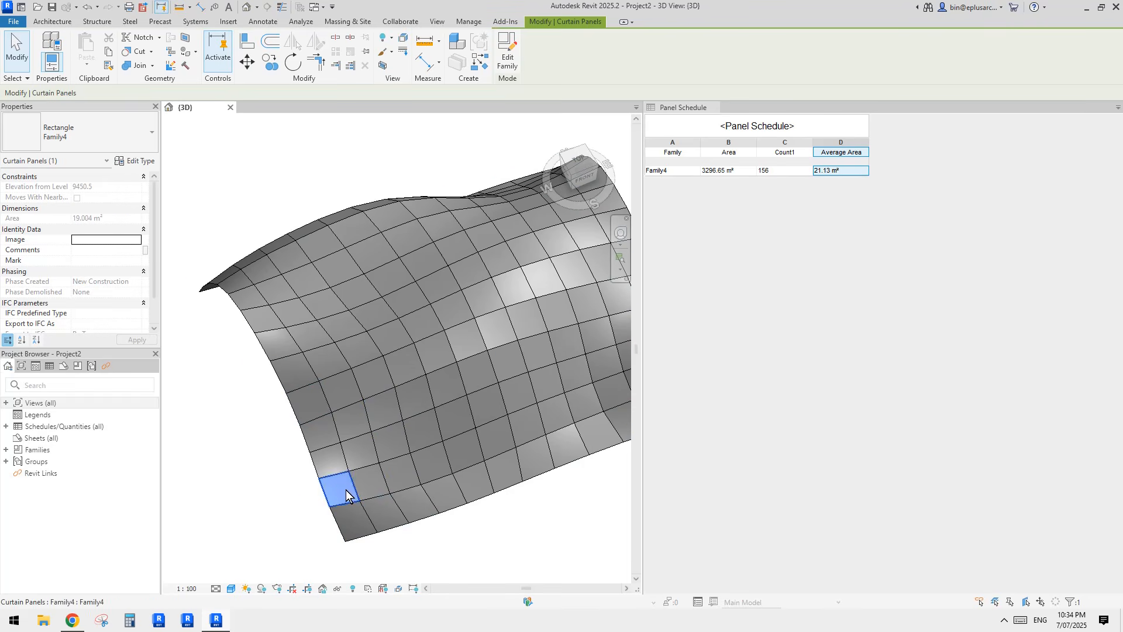
key(Escape)
shift+middle_drag(494, 289, 456, 316)
scroll(460, 318, down, 2)
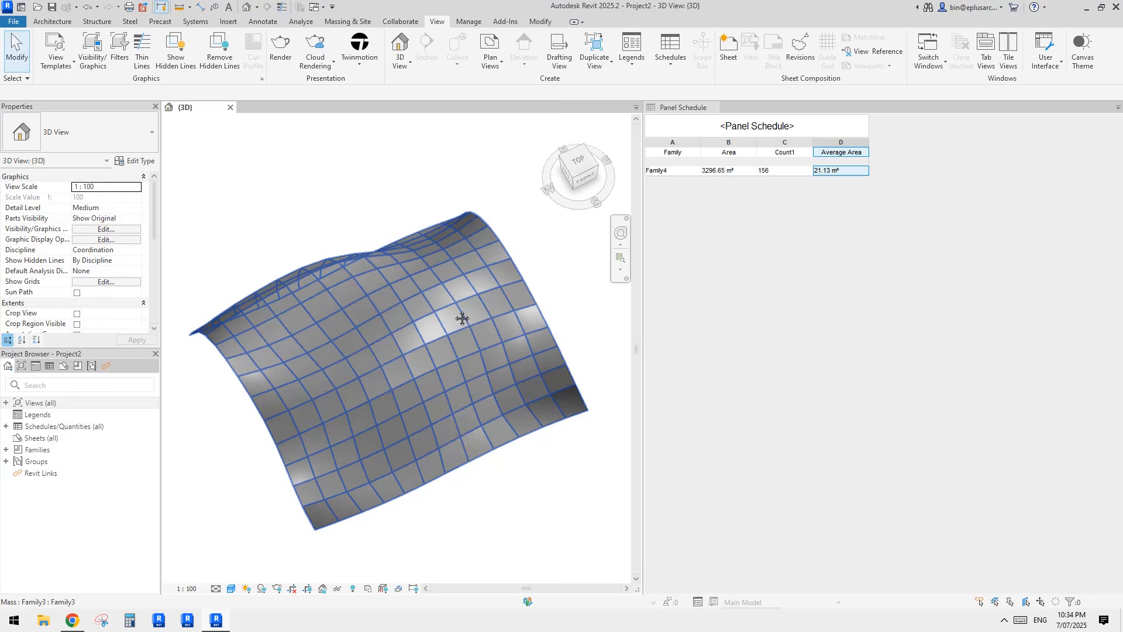
Step: Set the selected mass's grid Spacing to 5500
click(408, 338)
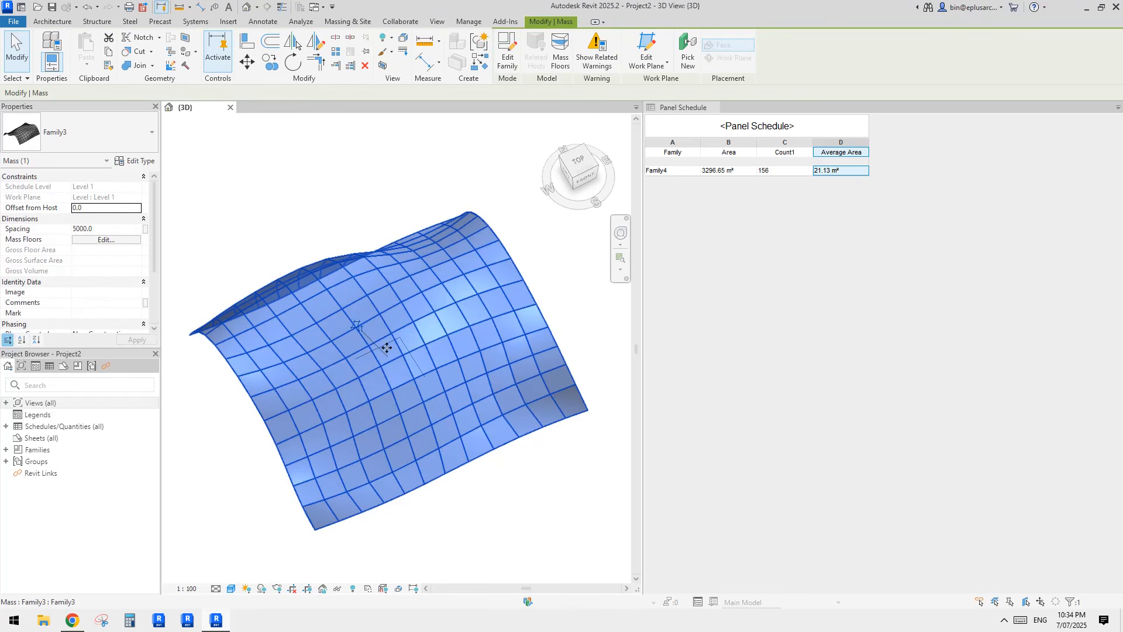
click(100, 229)
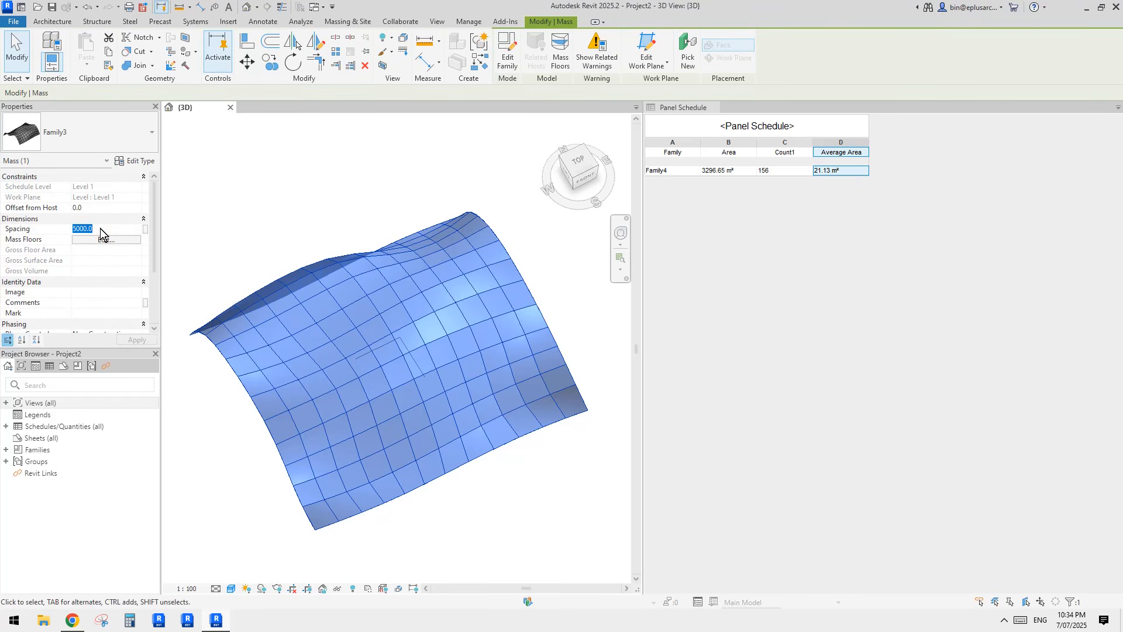
text(5500)
key(Escape)
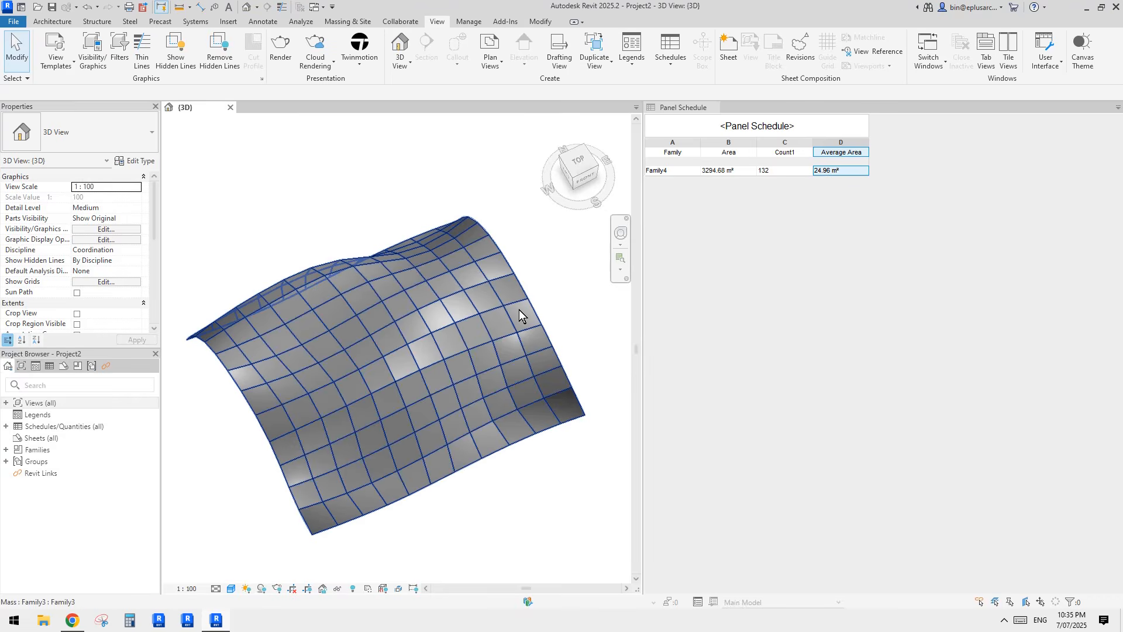
Step: Raise the mass Spacing to 6000 and inspect the coarser 110-panel grid
click(451, 346)
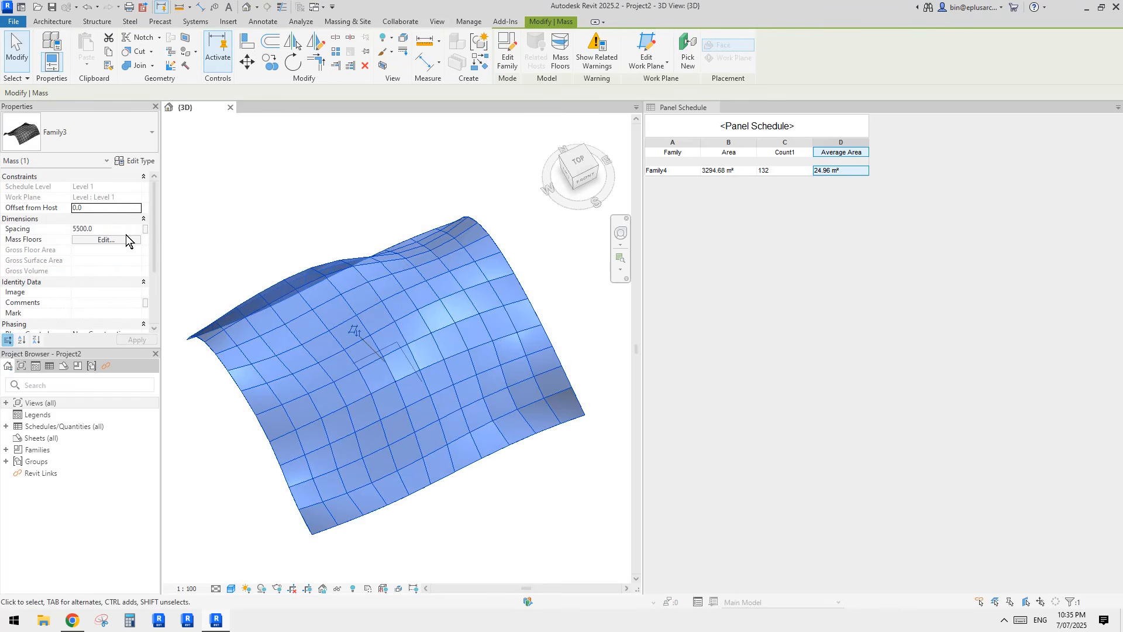
text(60)
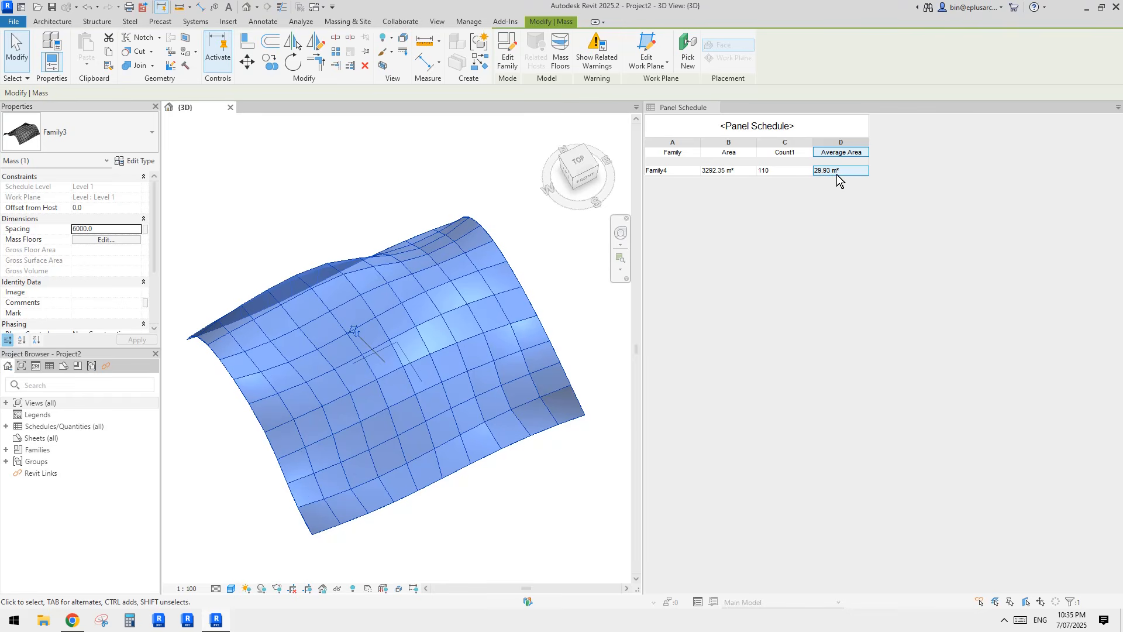
shift+middle_drag(499, 306, 530, 303)
click(570, 258)
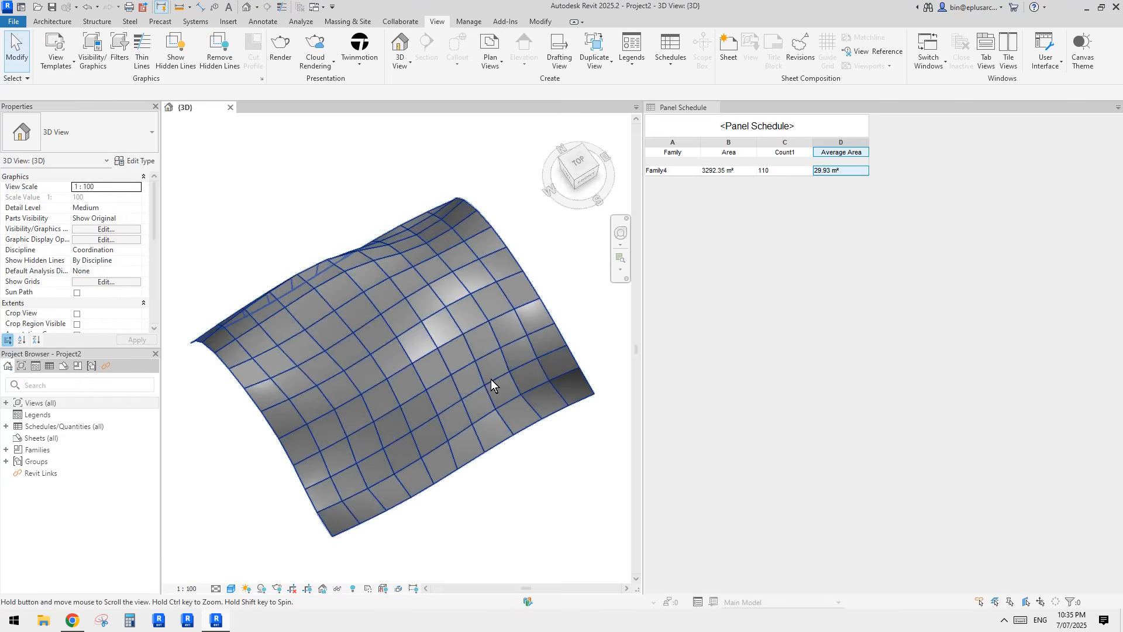
Step: Select the mass and enter 3300 as its grid Spacing
middle_drag(490, 379, 482, 382)
click(475, 379)
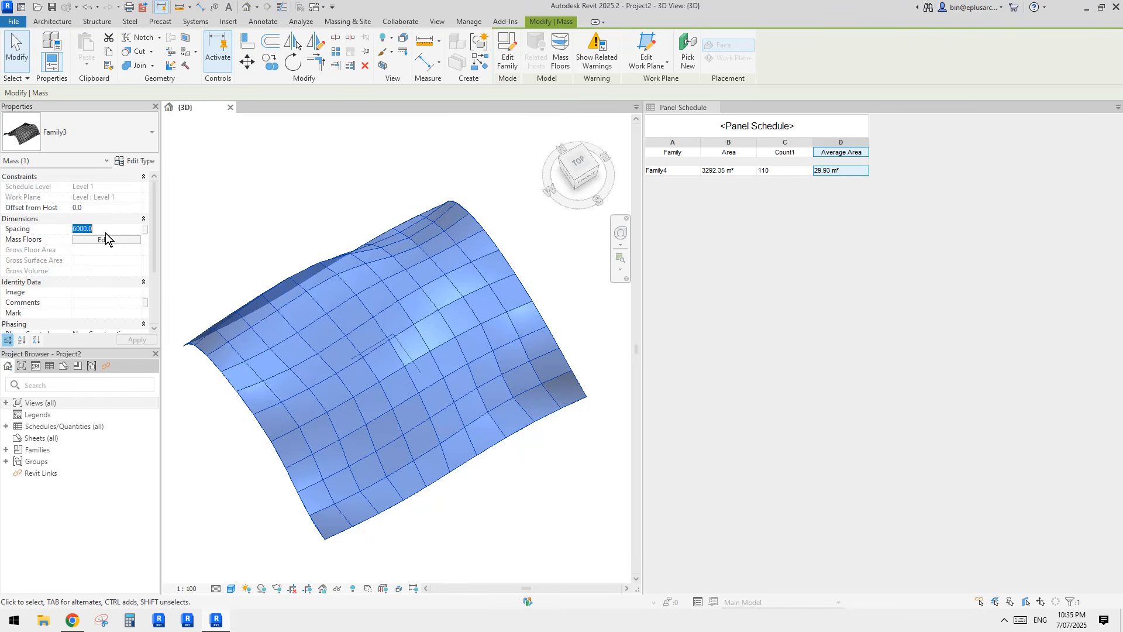
text(3300)
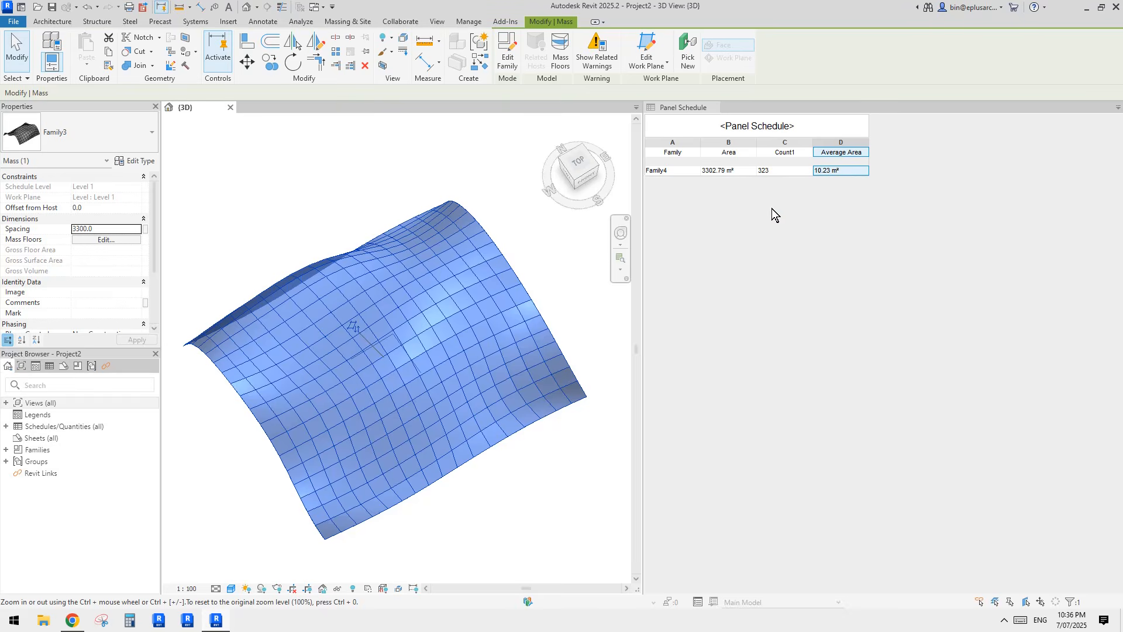
scroll(449, 398, up, 3)
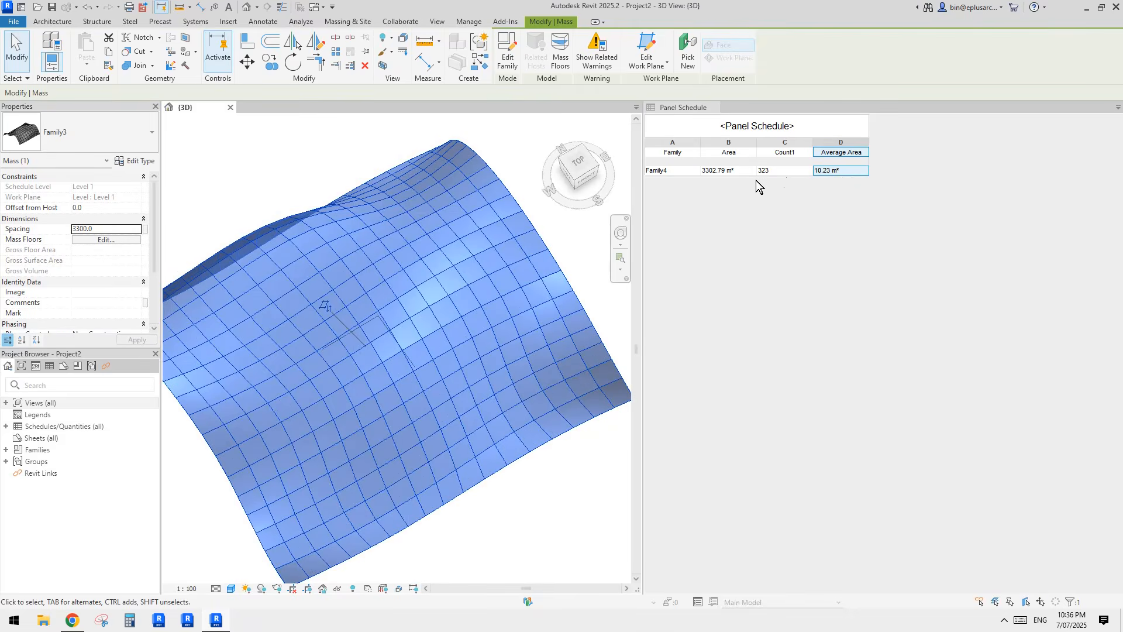
Step: Try a Spacing of 3100, then set it back to 3300 for 323 panels
click(103, 230)
text(3)
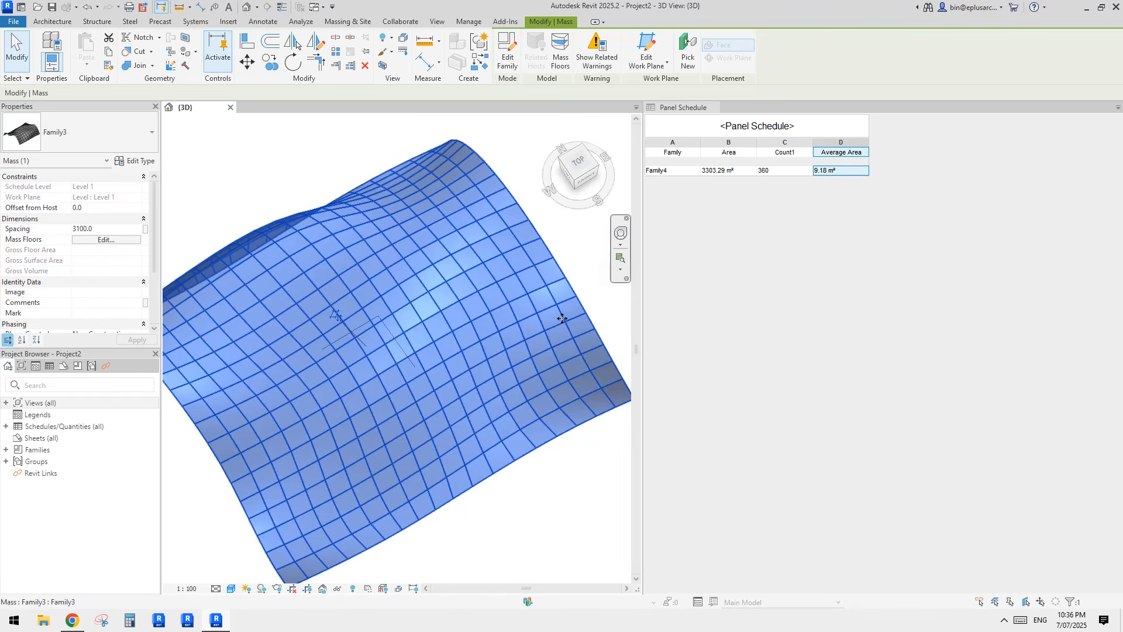
middle_drag(543, 318, 517, 334)
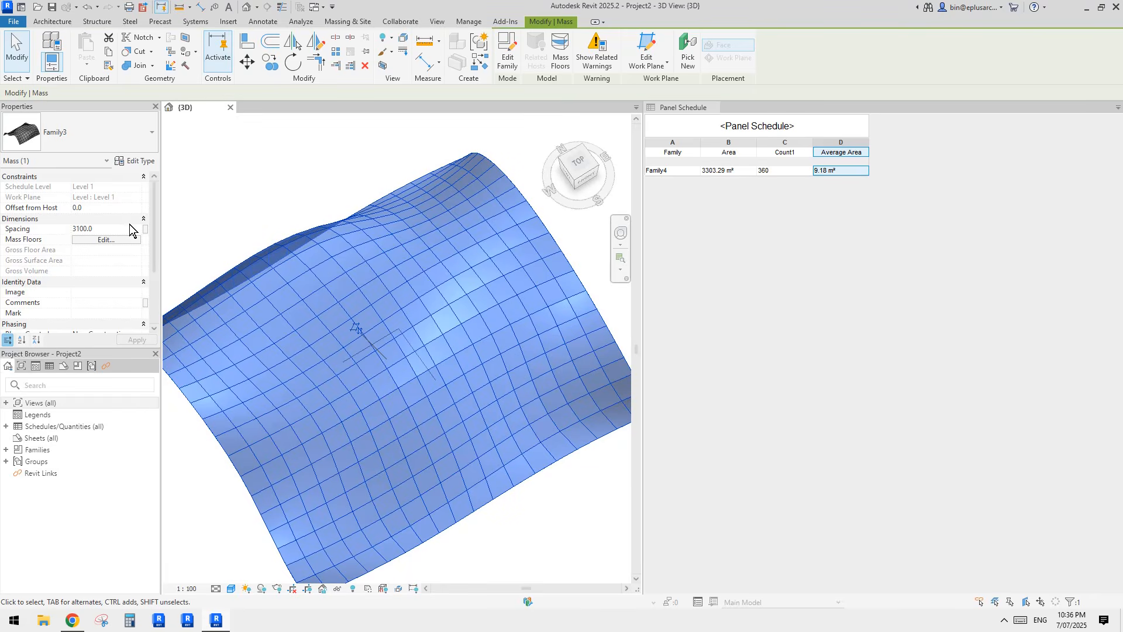
click(103, 230)
text(33)
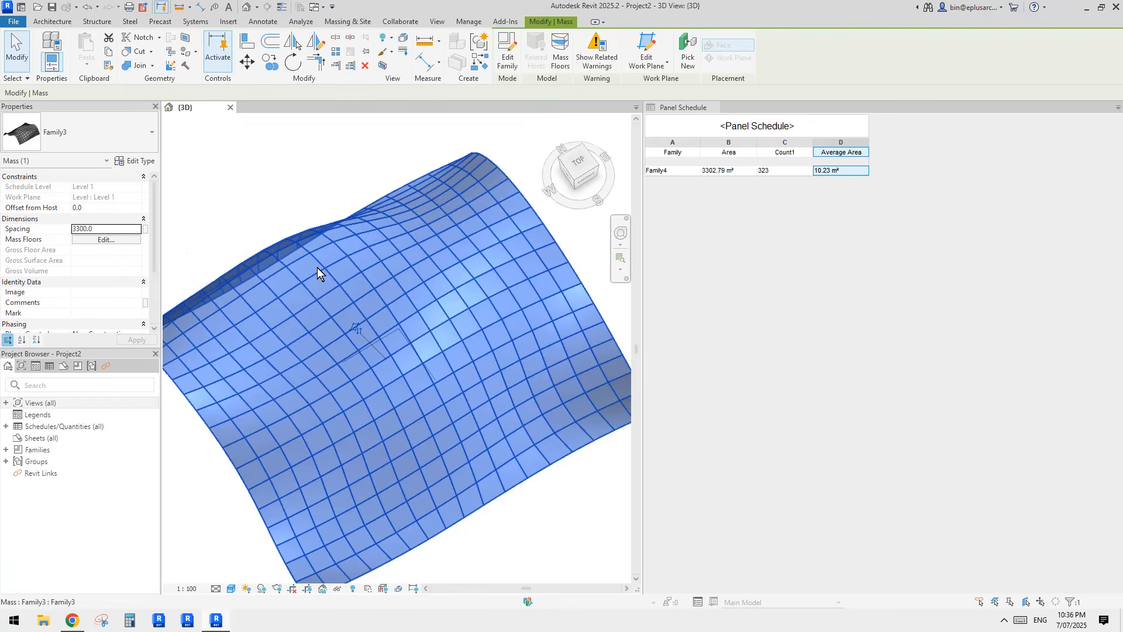
middle_drag(511, 277, 482, 295)
click(520, 177)
middle_drag(547, 282, 195, 381)
scroll(499, 303, down, 1)
scroll(442, 371, up, 5)
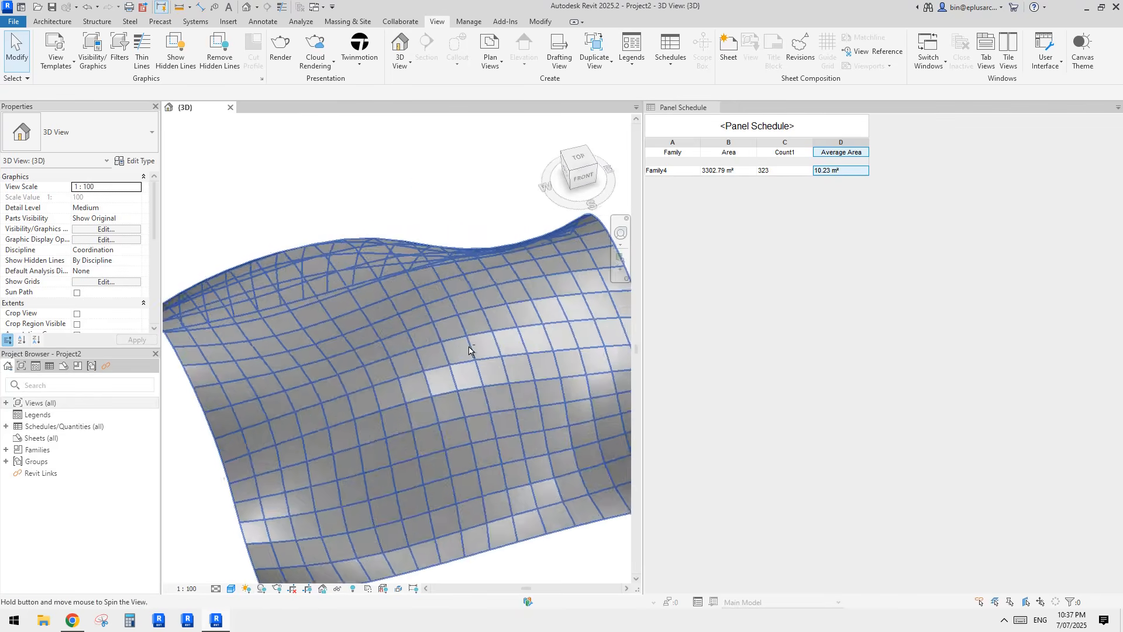
click(402, 196)
scroll(437, 284, down, 1)
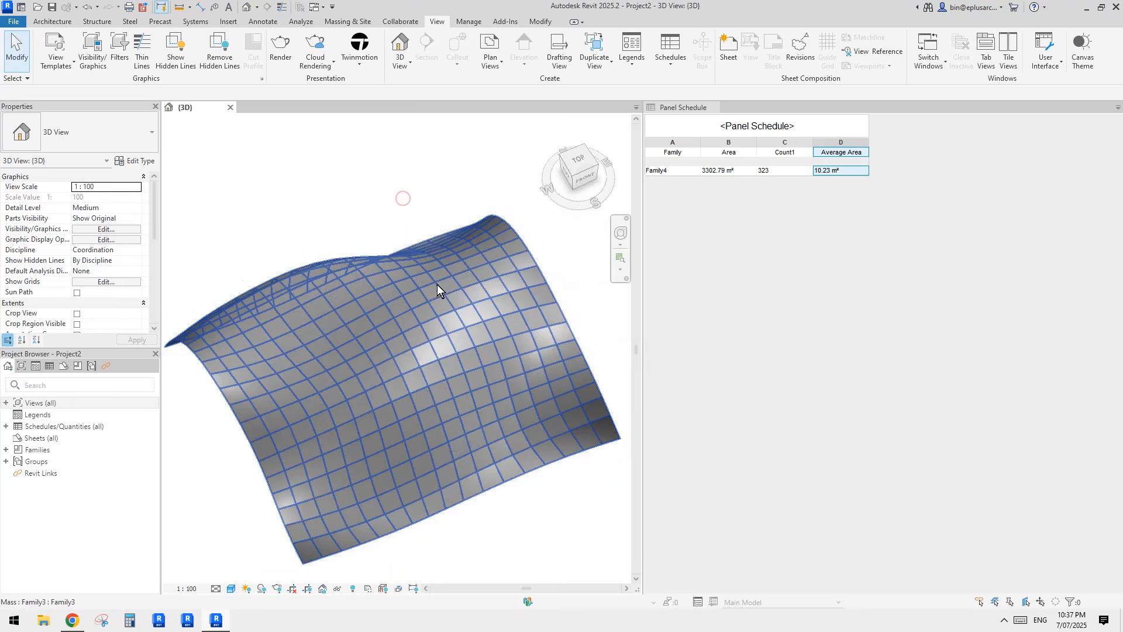
shift+middle_drag(437, 286, 490, 364)
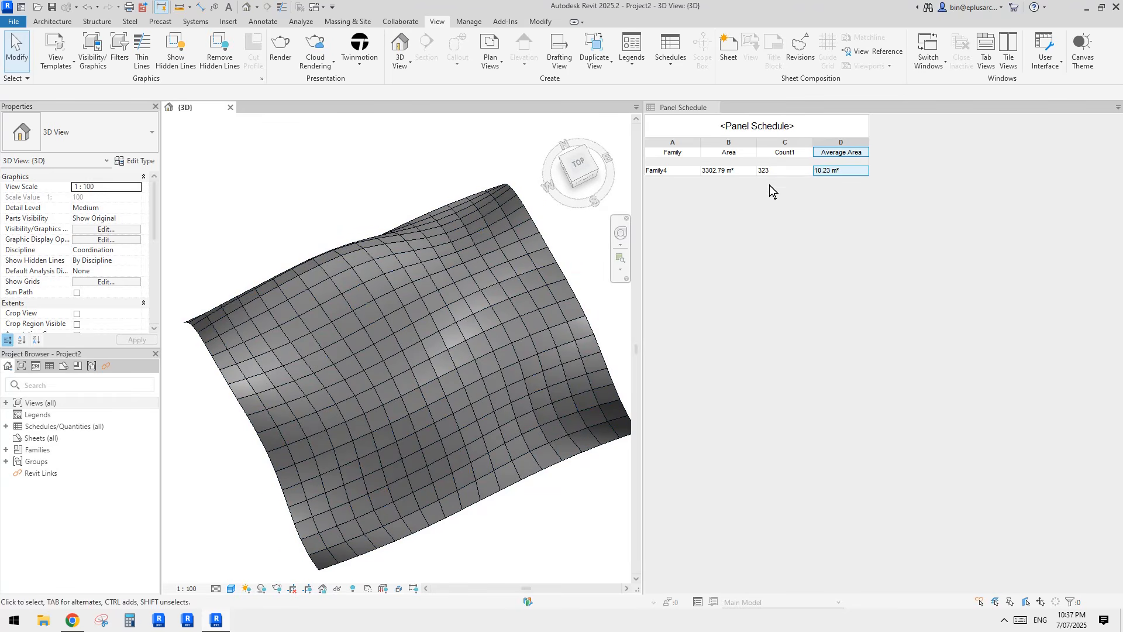
click(484, 310)
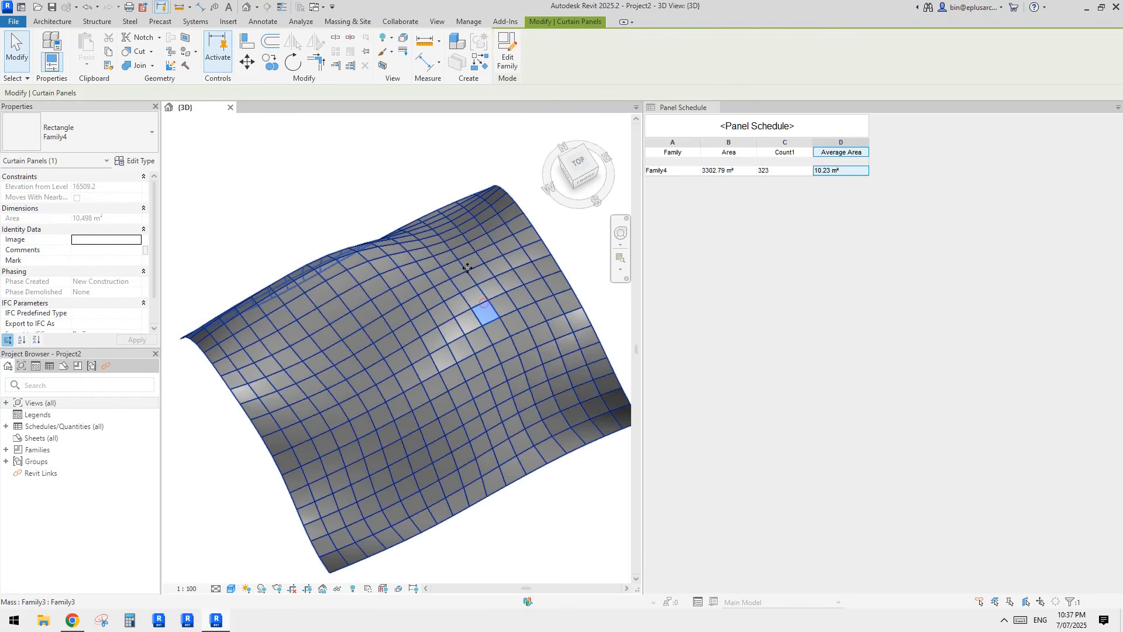
click(376, 150)
click(402, 317)
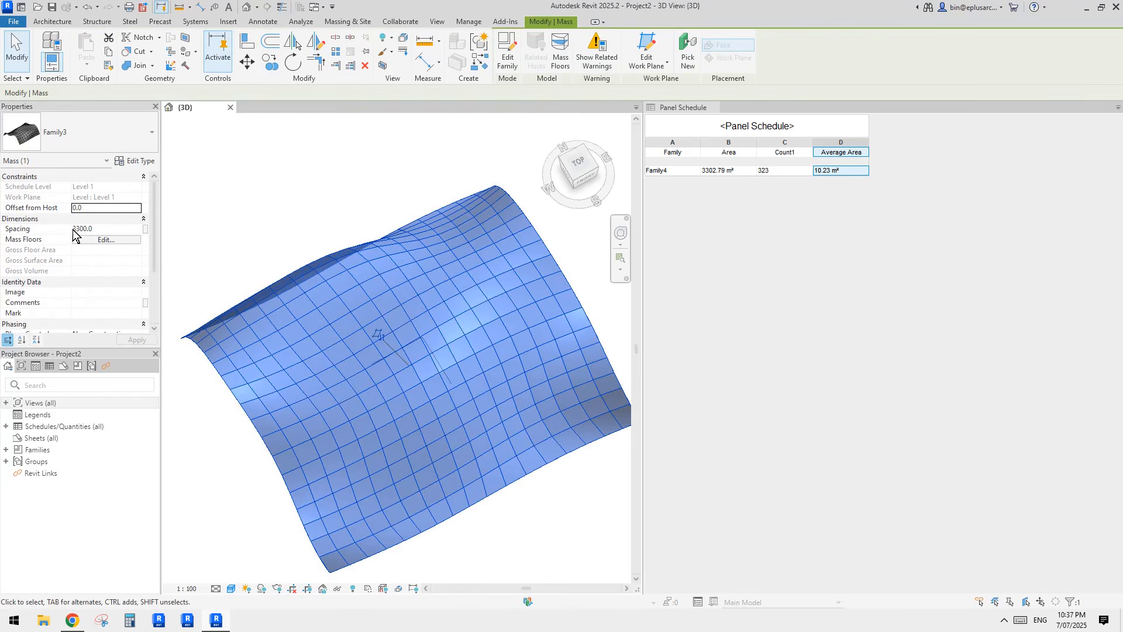
middle_drag(479, 333, 489, 304)
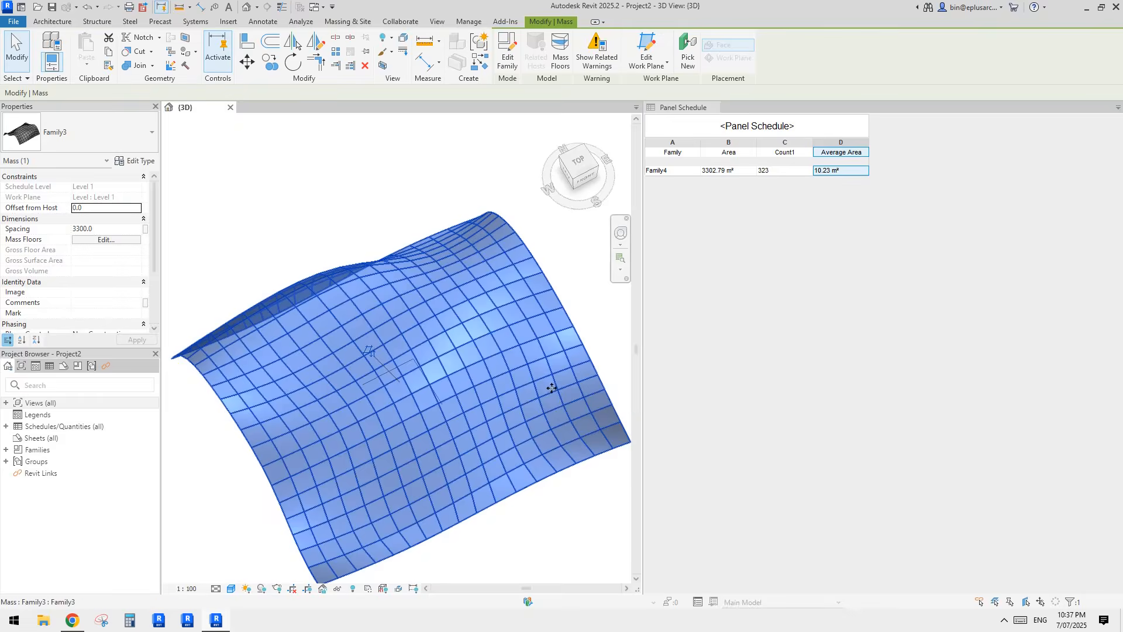
key(Escape)
click(532, 411)
key(Escape)
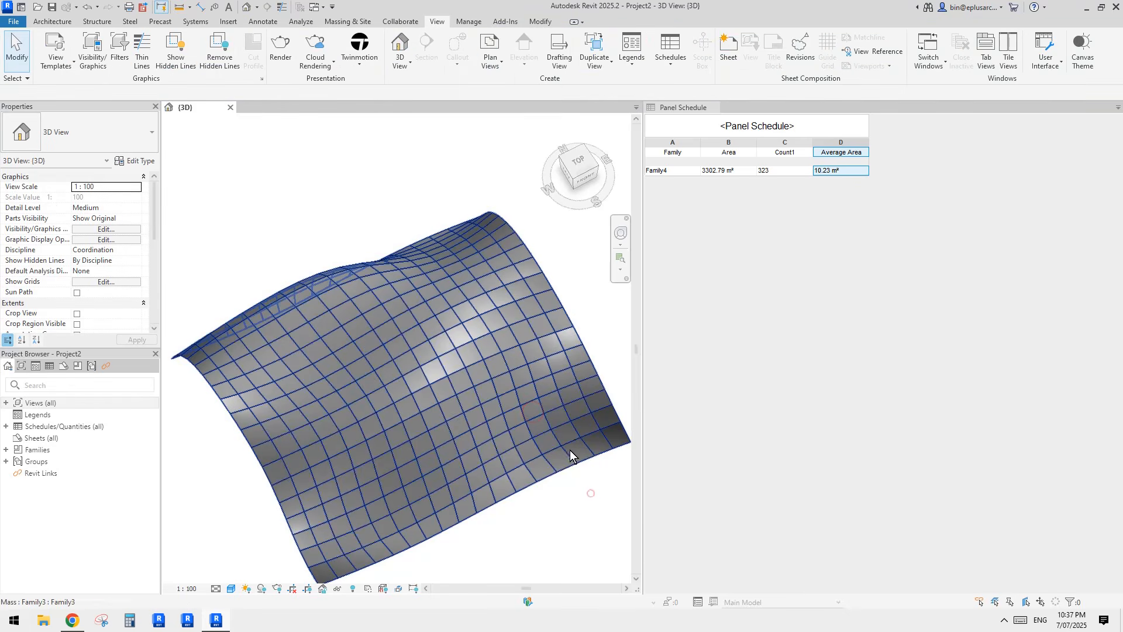
click(566, 434)
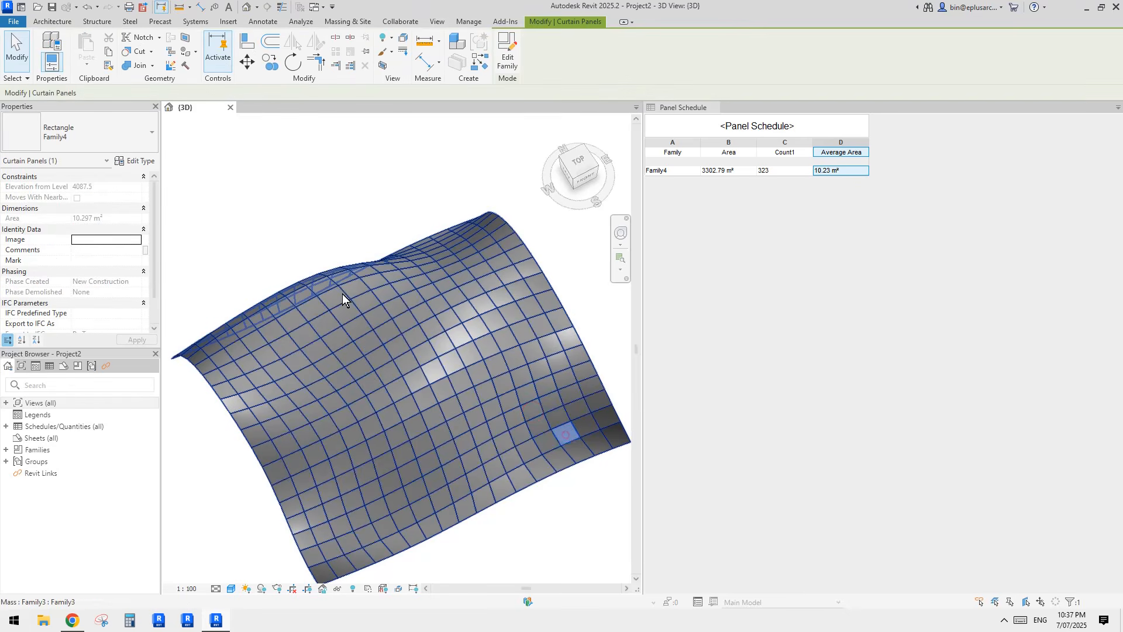
click(550, 326)
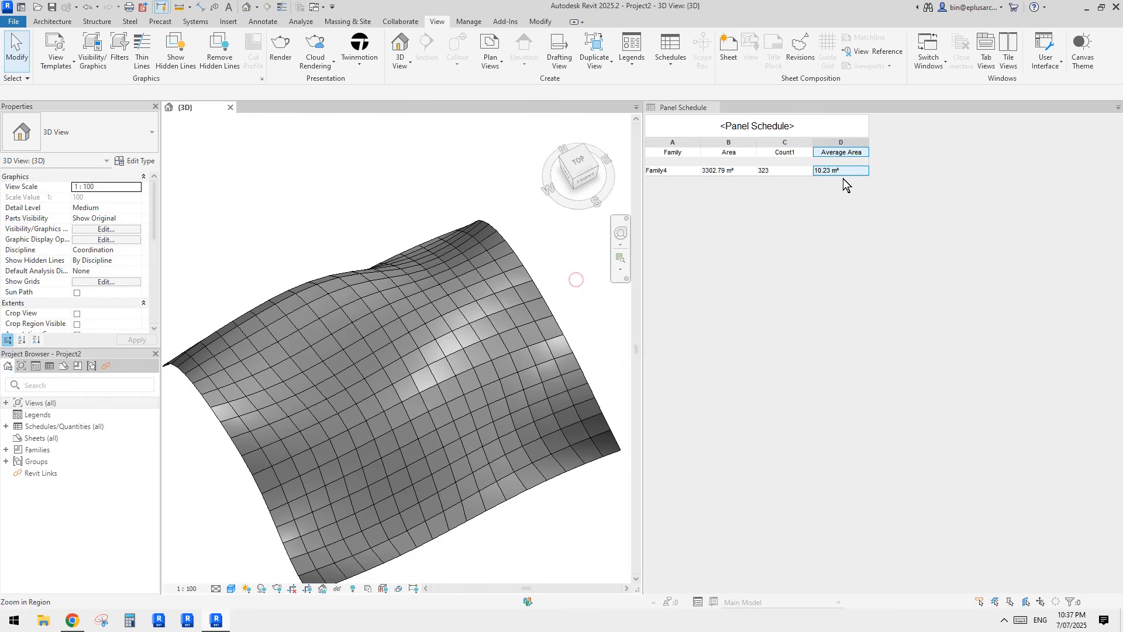
click(521, 316)
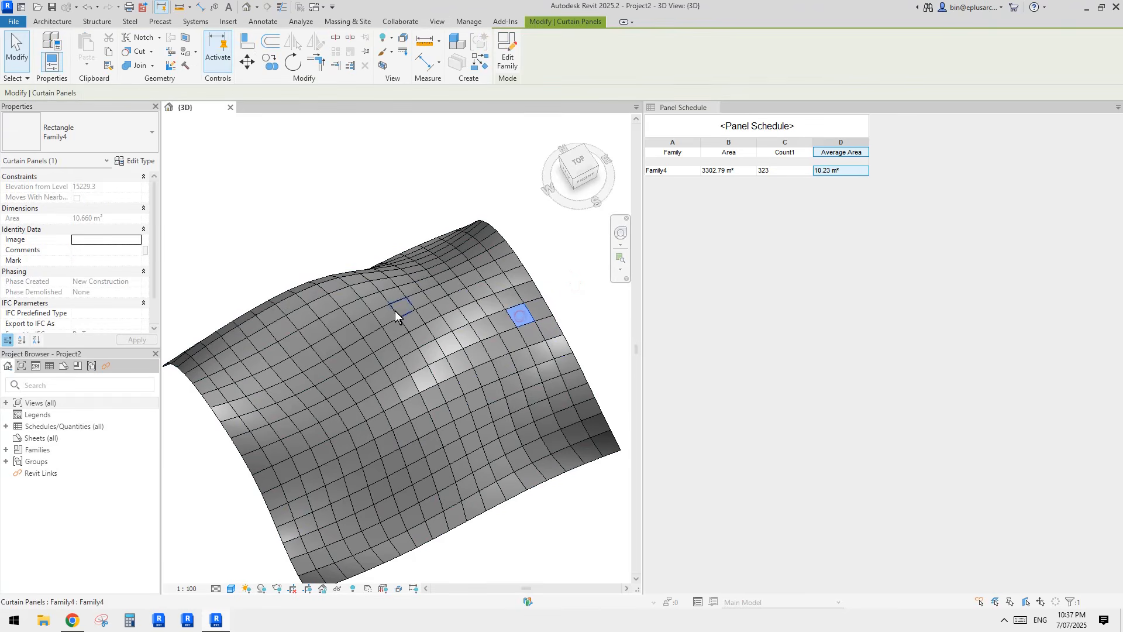
click(382, 199)
middle_drag(431, 324, 443, 274)
scroll(448, 269, down, 1)
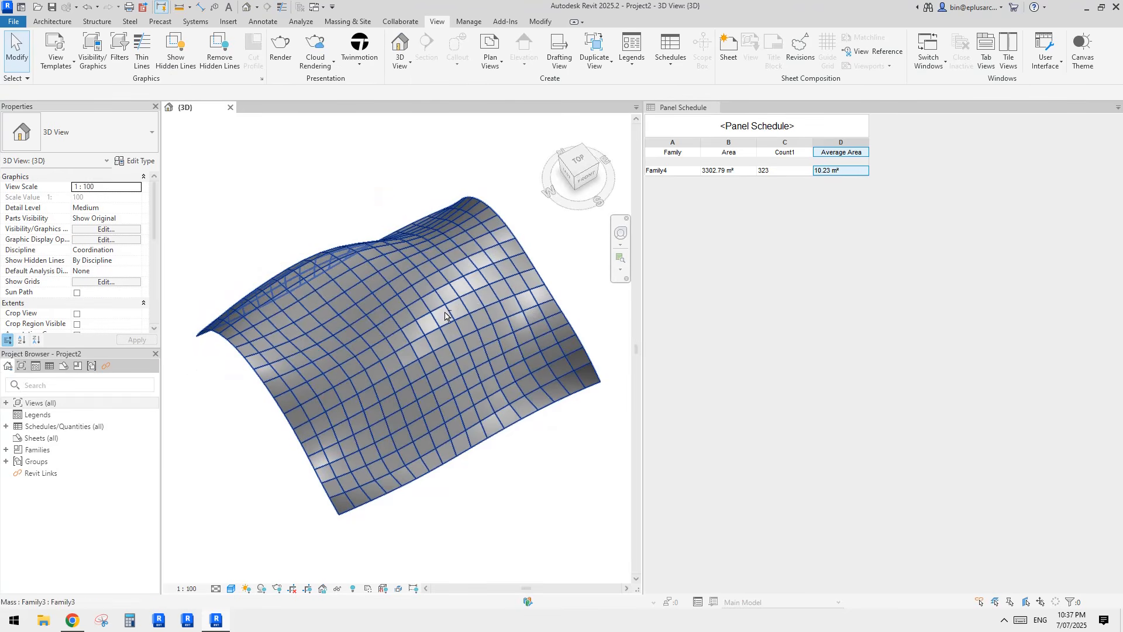
scroll(461, 333, up, 2)
shift+middle_drag(461, 333, 385, 199)
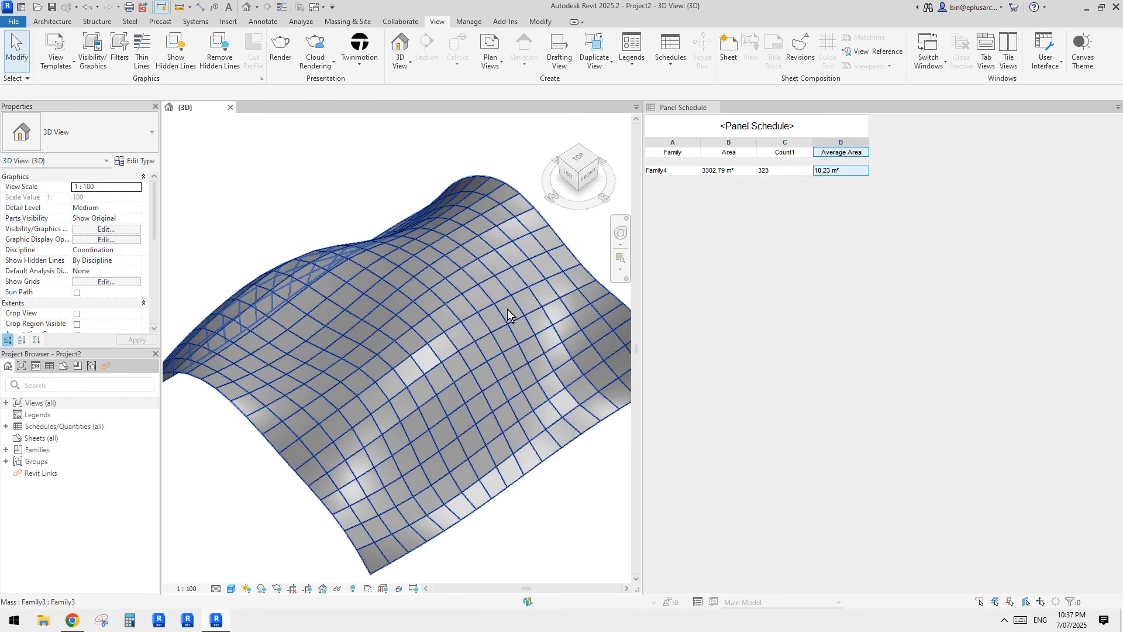
shift+middle_drag(507, 309, 444, 327)
click(426, 327)
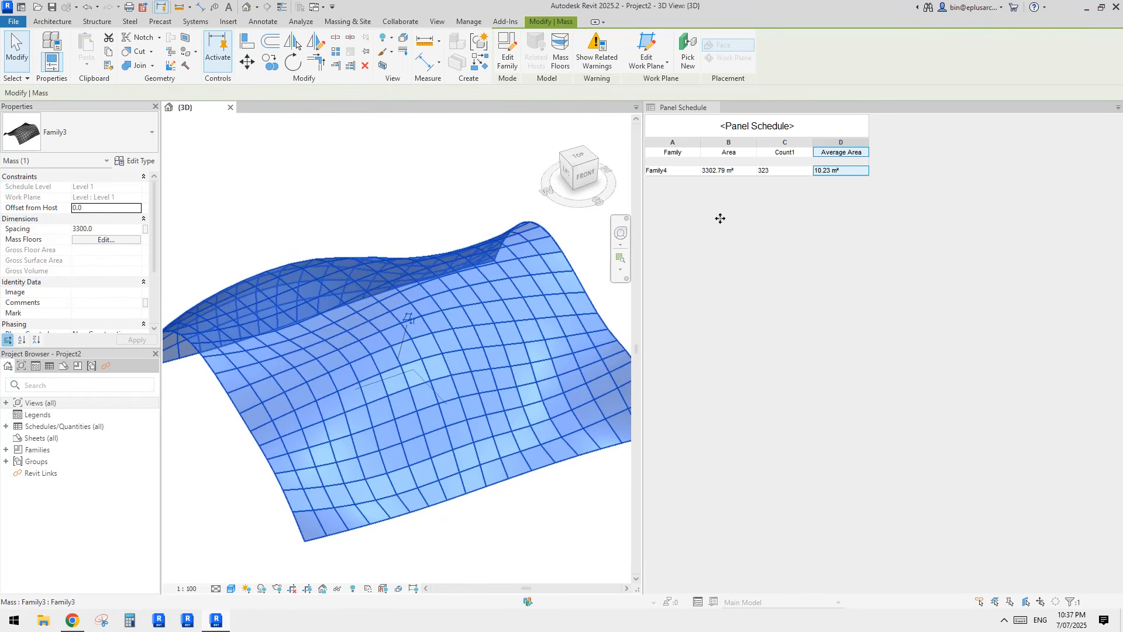
shift+middle_drag(552, 251, 528, 289)
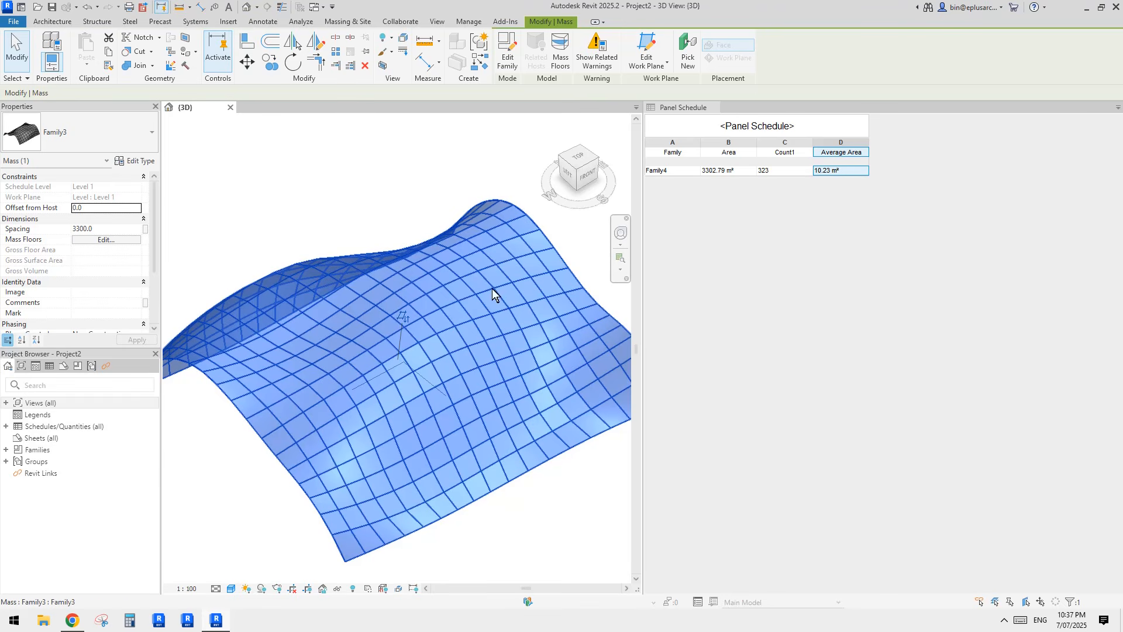
middle_drag(492, 291, 524, 349)
scroll(520, 330, up, 3)
click(383, 168)
scroll(386, 171, down, 1)
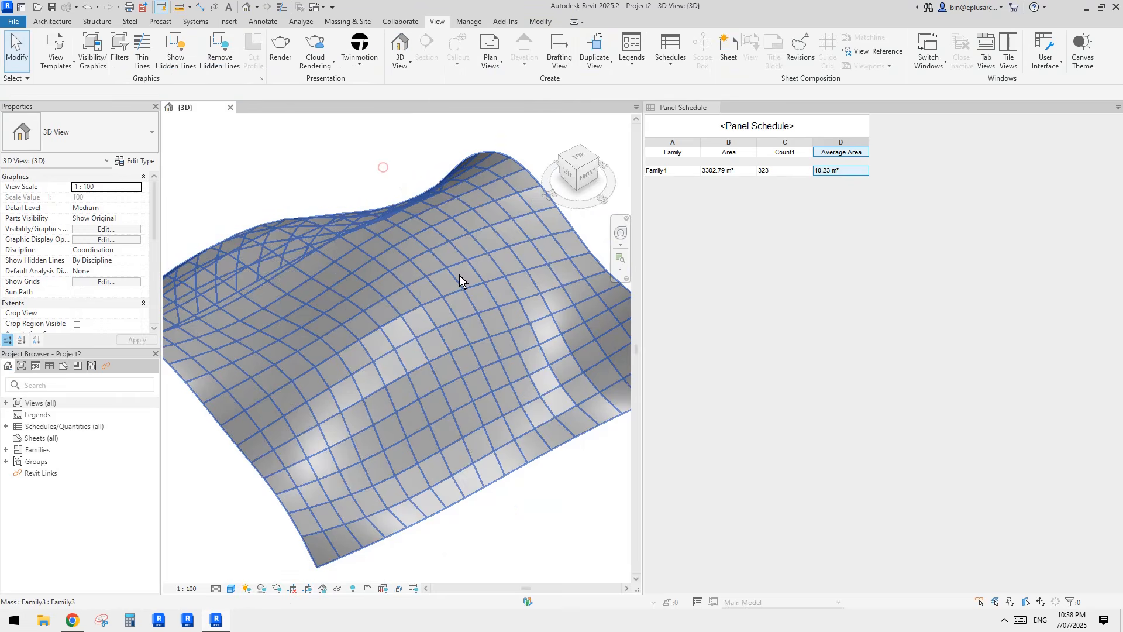